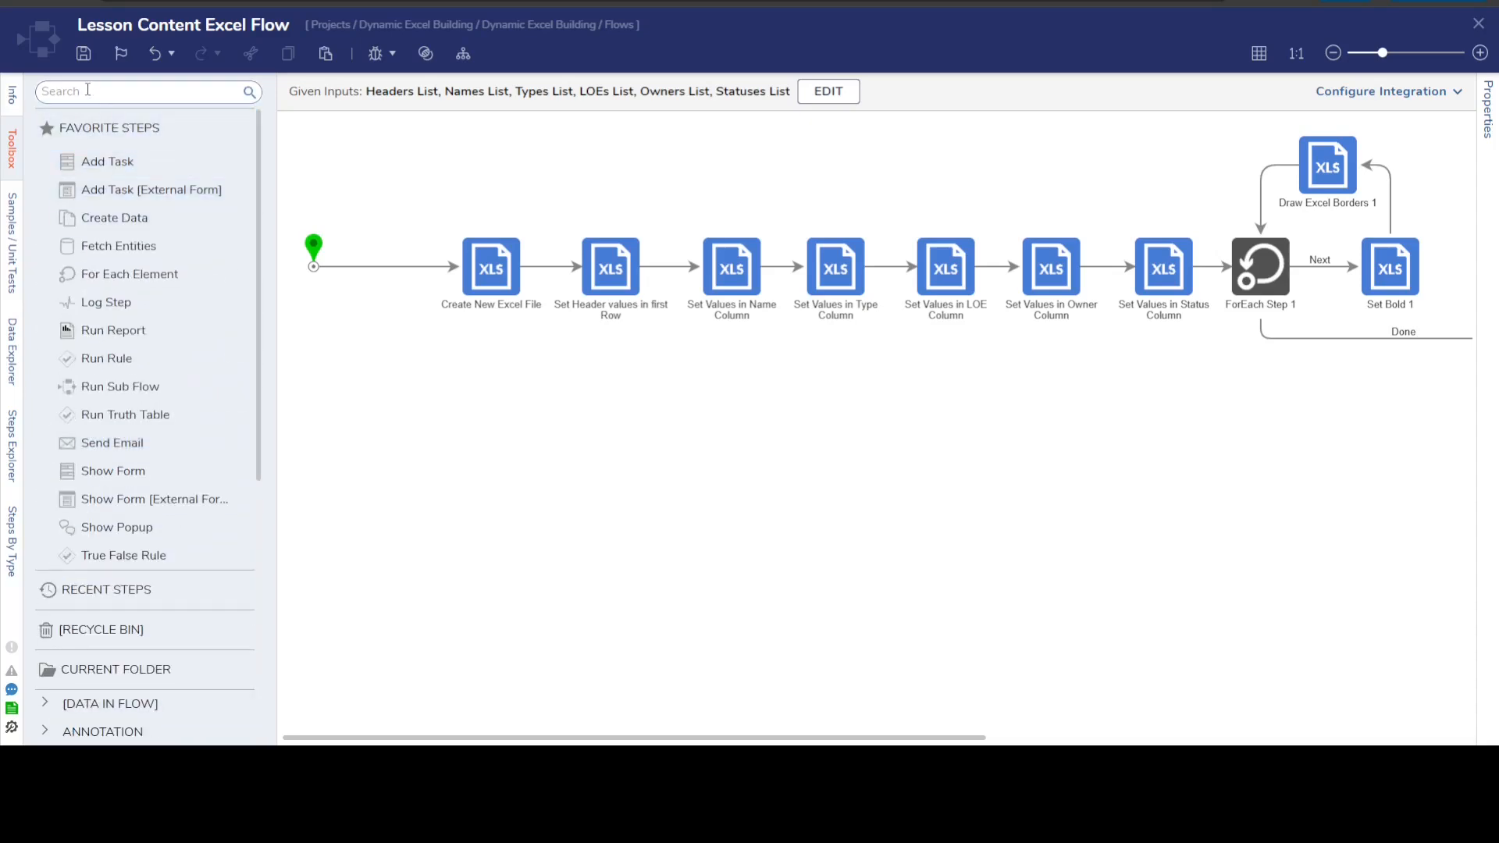
# - Expand the Data category's Excel & CSV step group in the toolbox and widen the list so the step names are readable
pyautogui.scroll(-5, 156, 315)
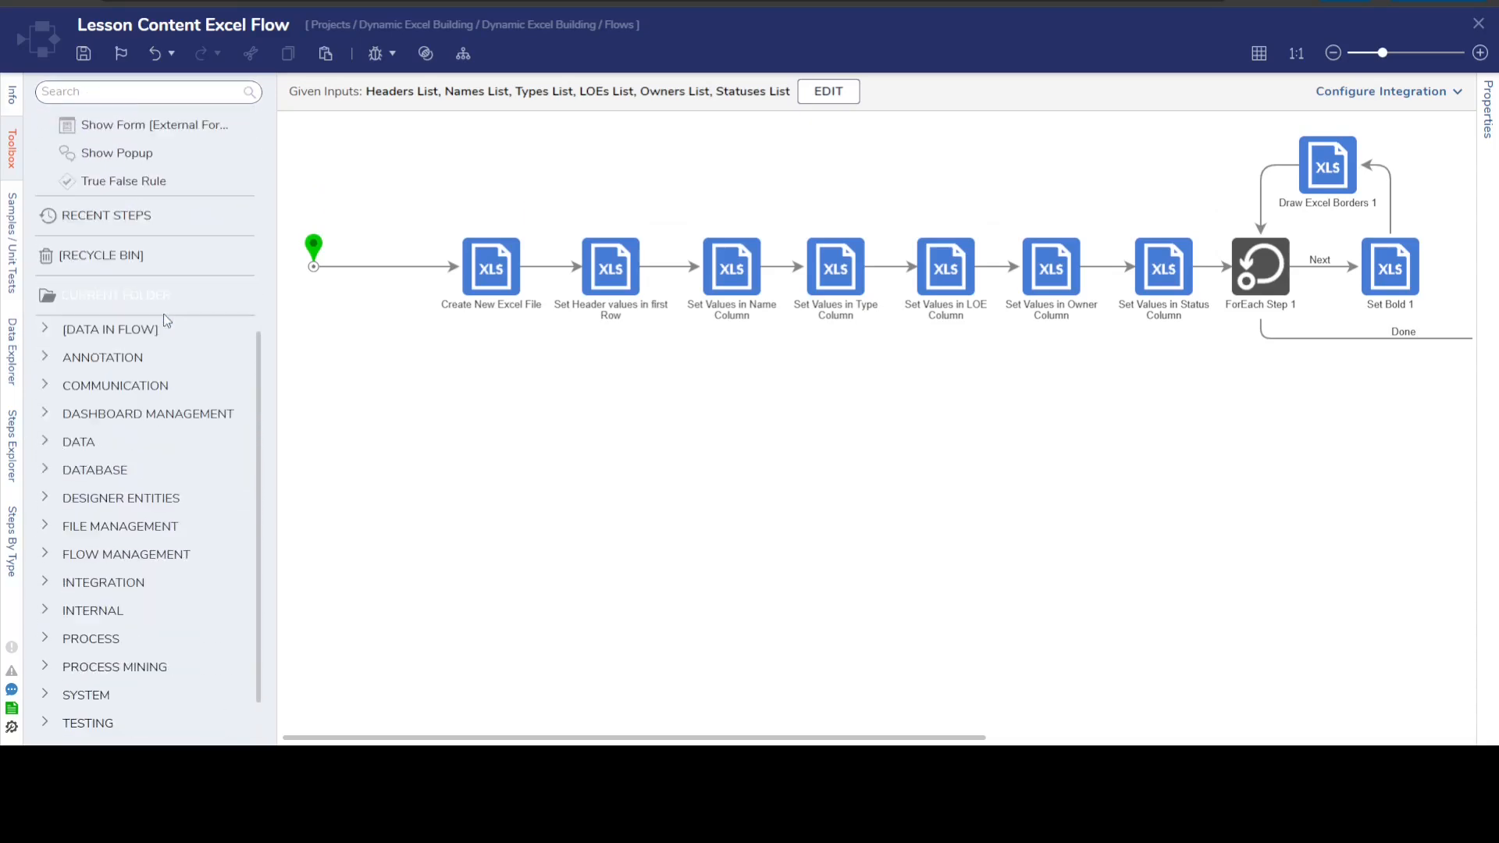
pyautogui.click(46, 385)
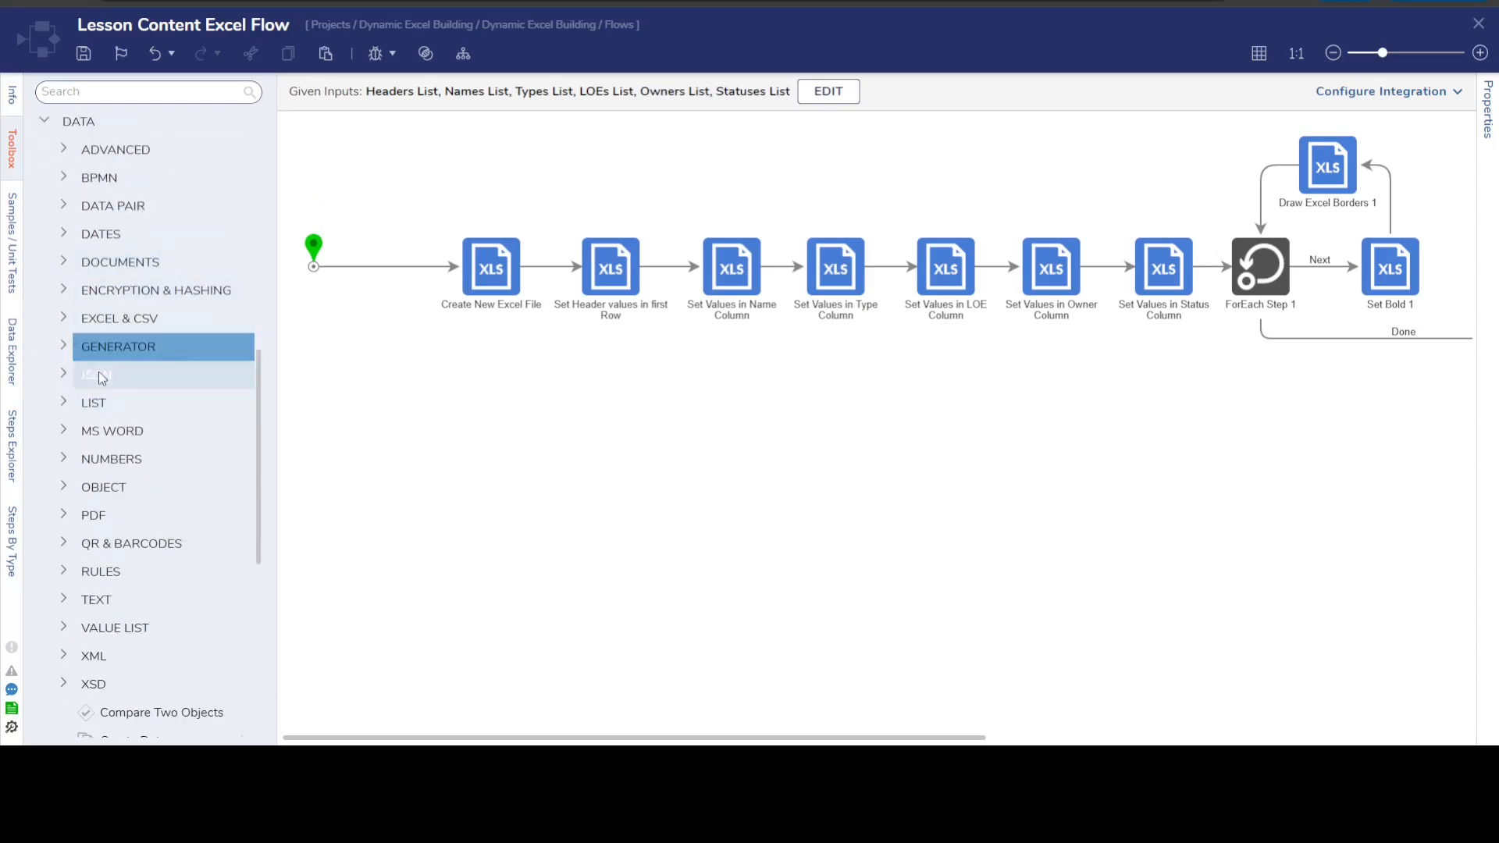
pyautogui.click(68, 323)
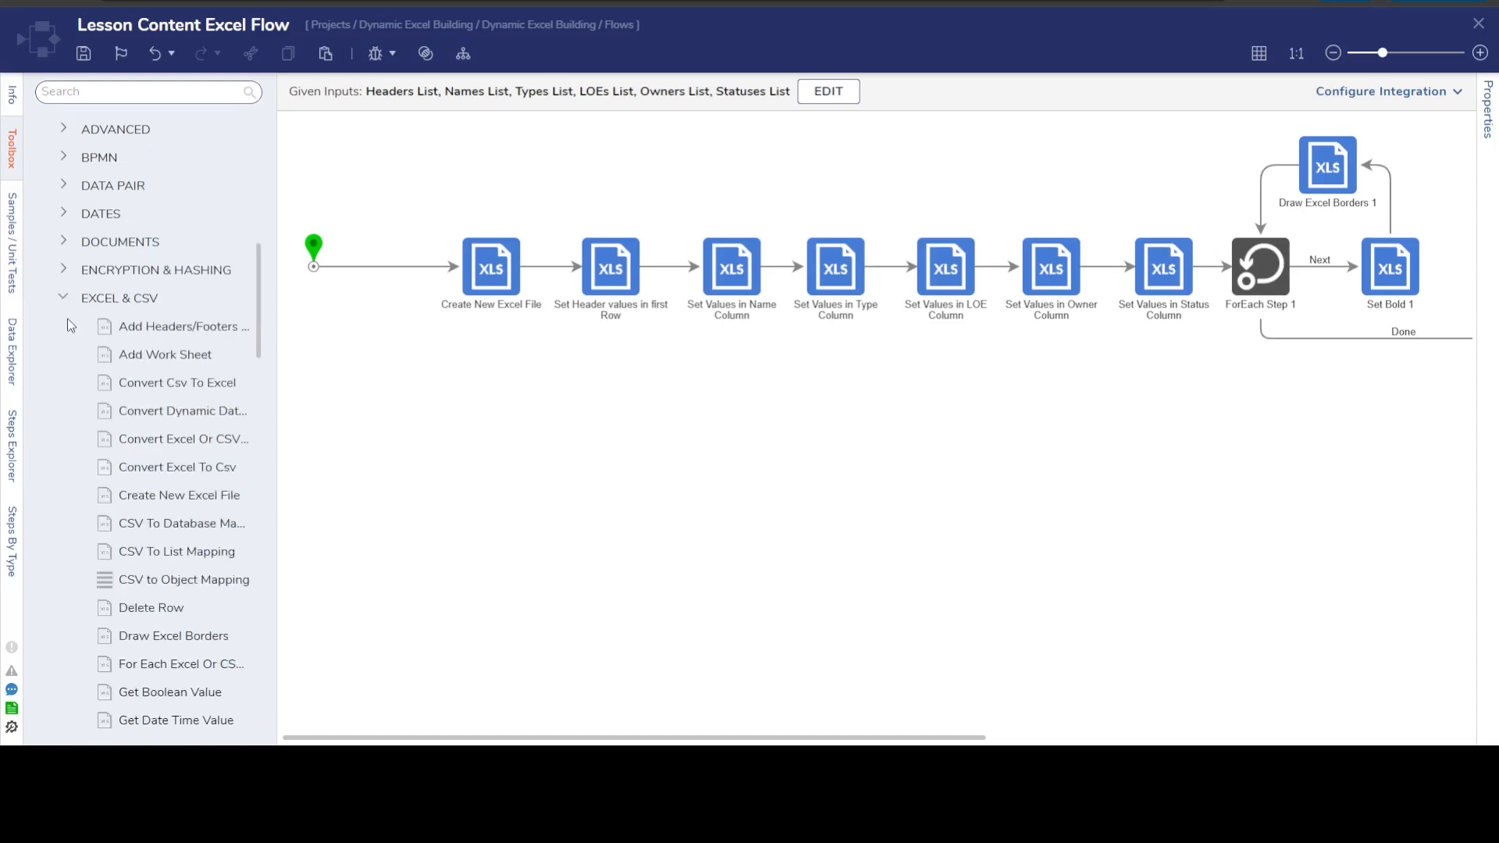
pyautogui.moveTo(280, 450); pyautogui.dragTo(373, 437)
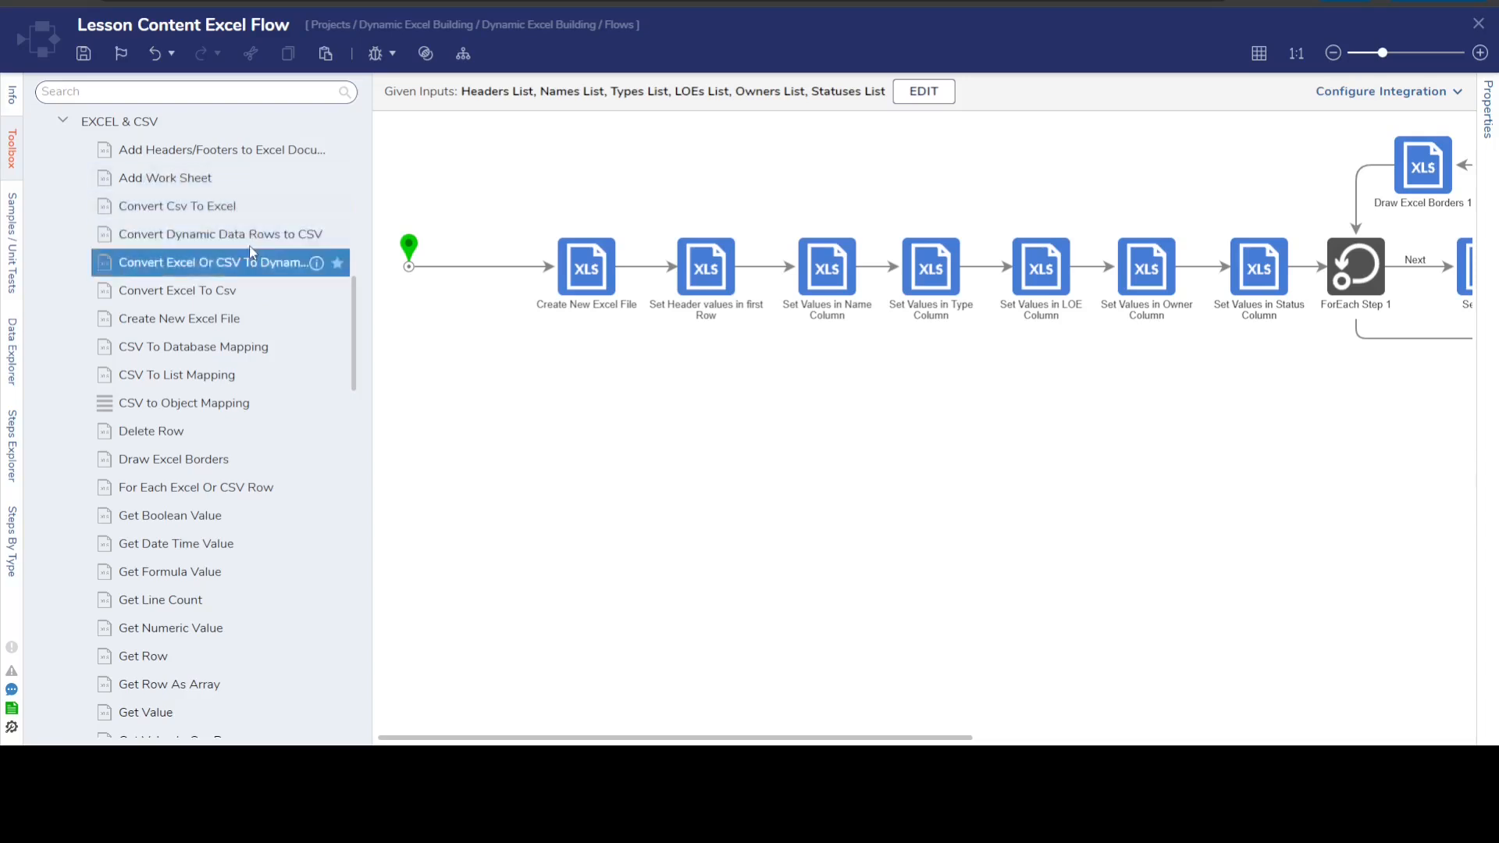
# - Look through the available Excel & CSV steps, from Add Headers/Footers to the Set Values and Update File steps
pyautogui.scroll(-1, 246, 292)
pyautogui.scroll(-5, 246, 292)
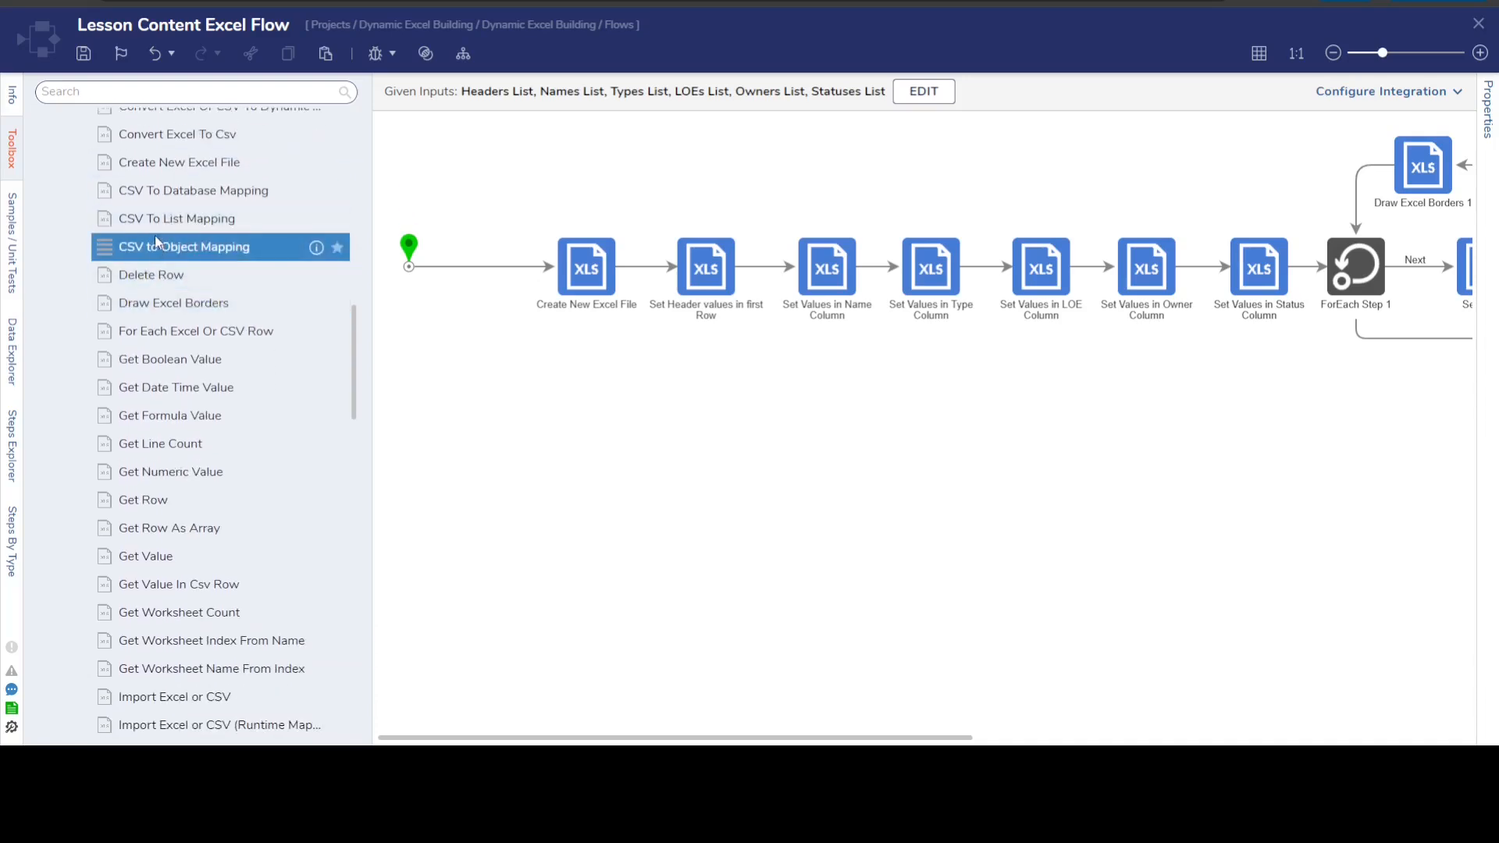
pyautogui.scroll(-6, 133, 297)
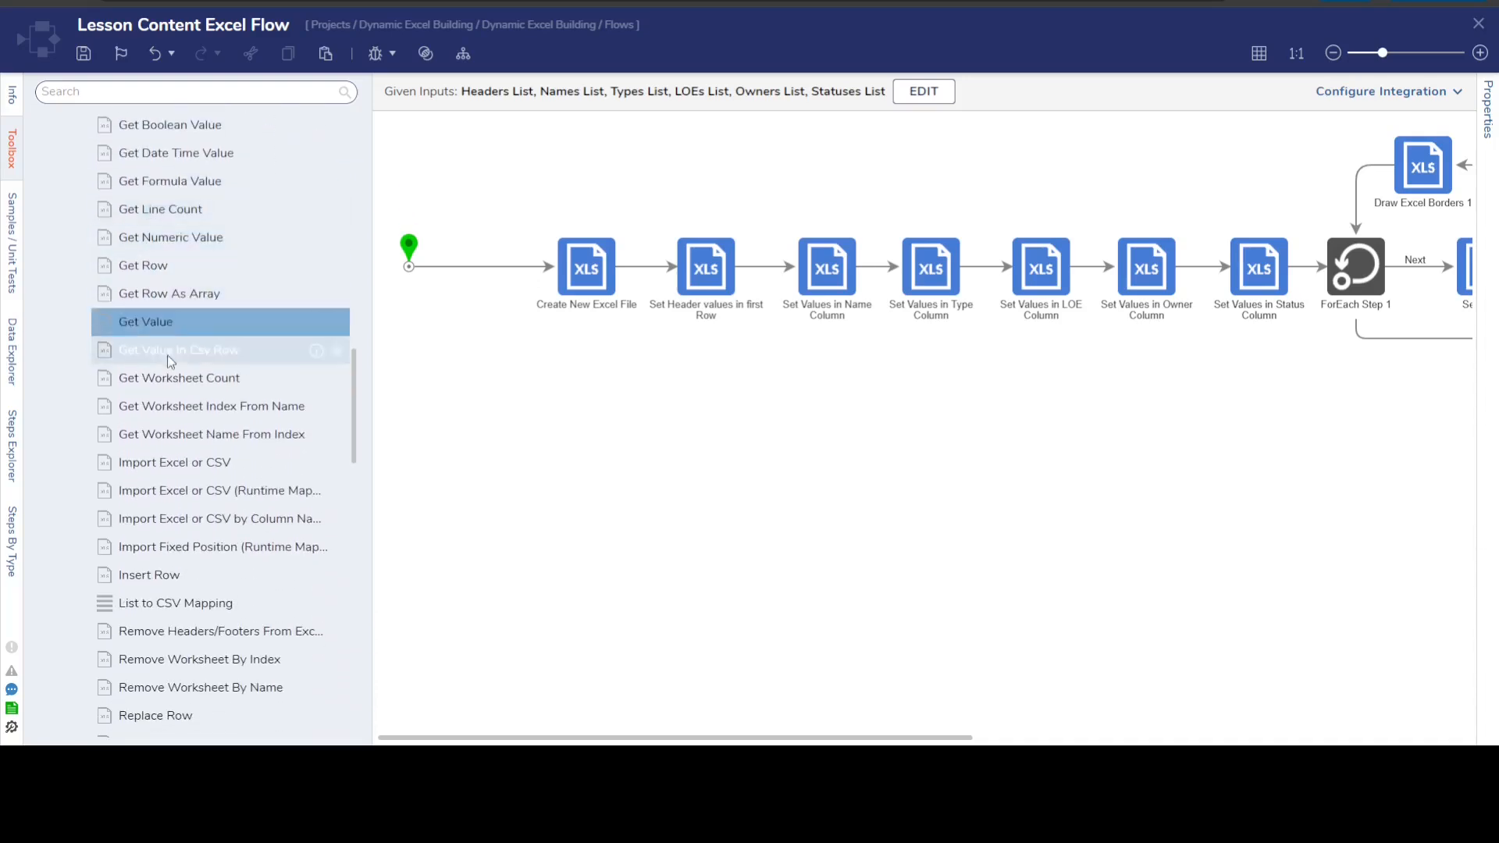
pyautogui.scroll(4, 165, 329)
pyautogui.scroll(-5, 171, 384)
pyautogui.scroll(-4, 173, 386)
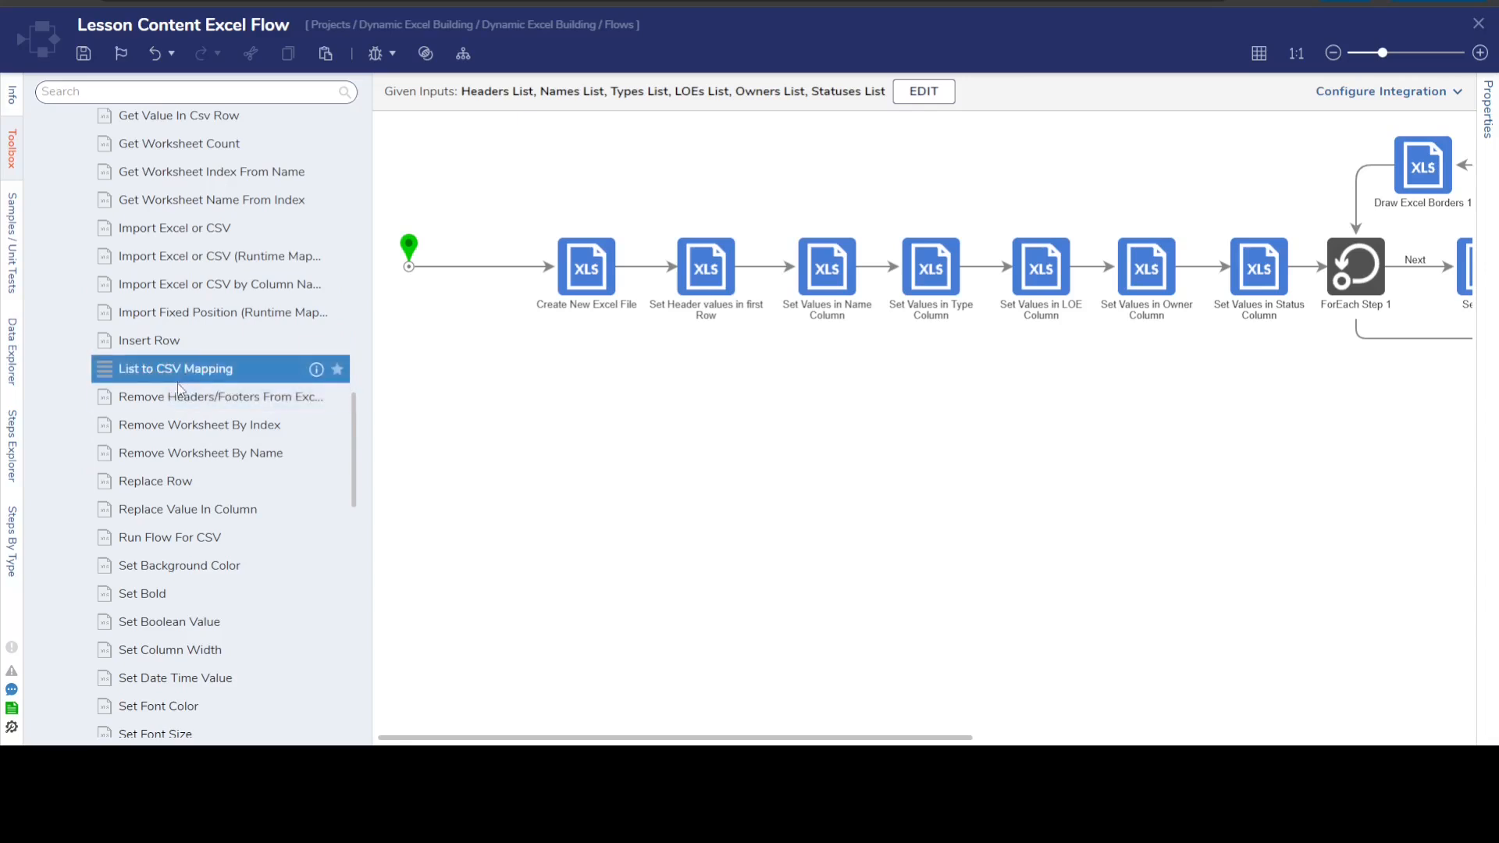
pyautogui.scroll(-5, 172, 412)
pyautogui.scroll(-10, 174, 419)
pyautogui.scroll(15, 193, 461)
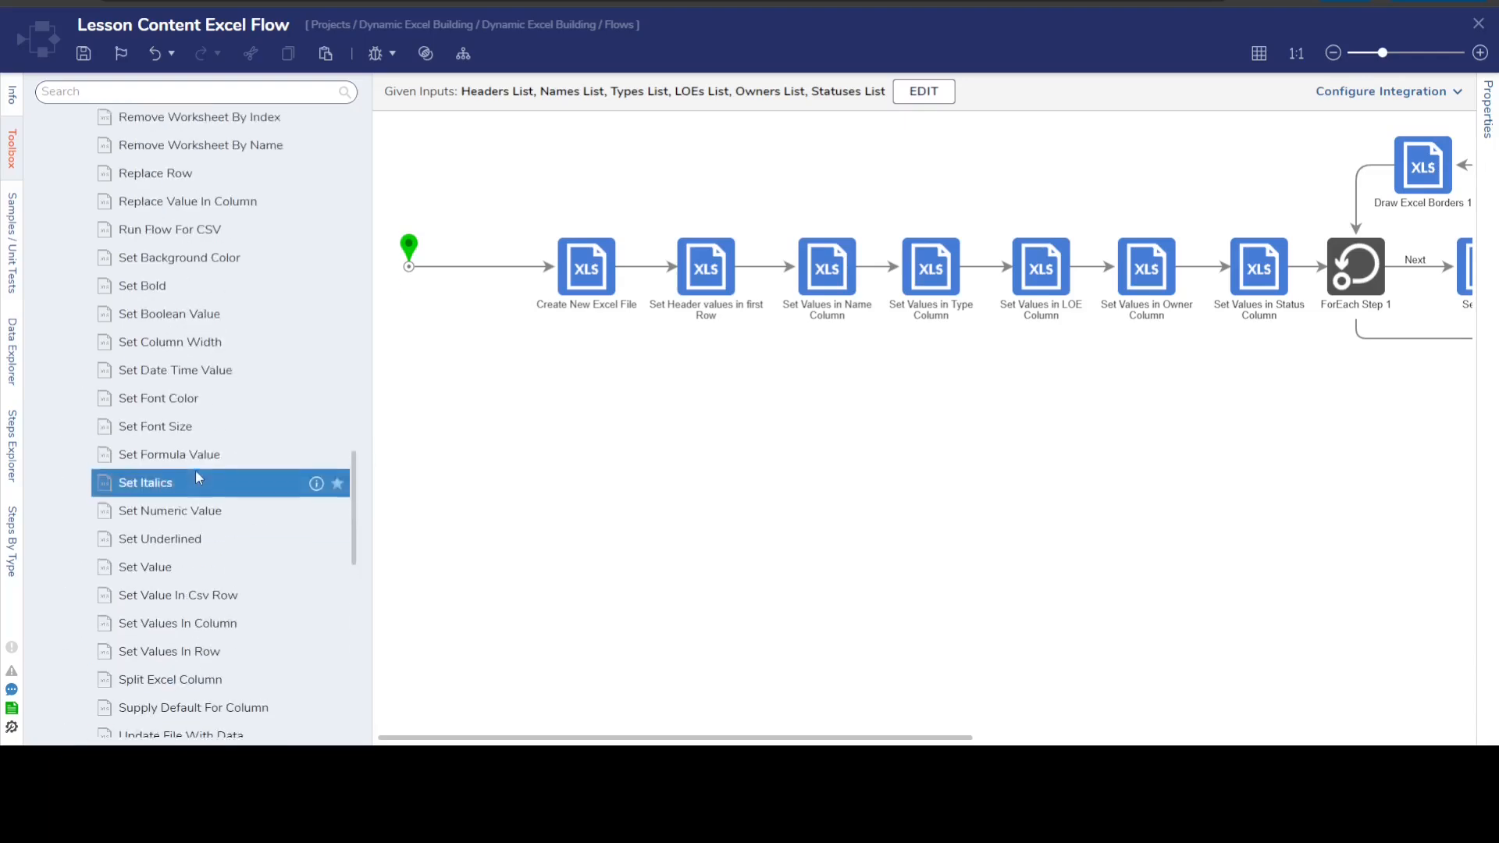
pyautogui.scroll(20, 195, 478)
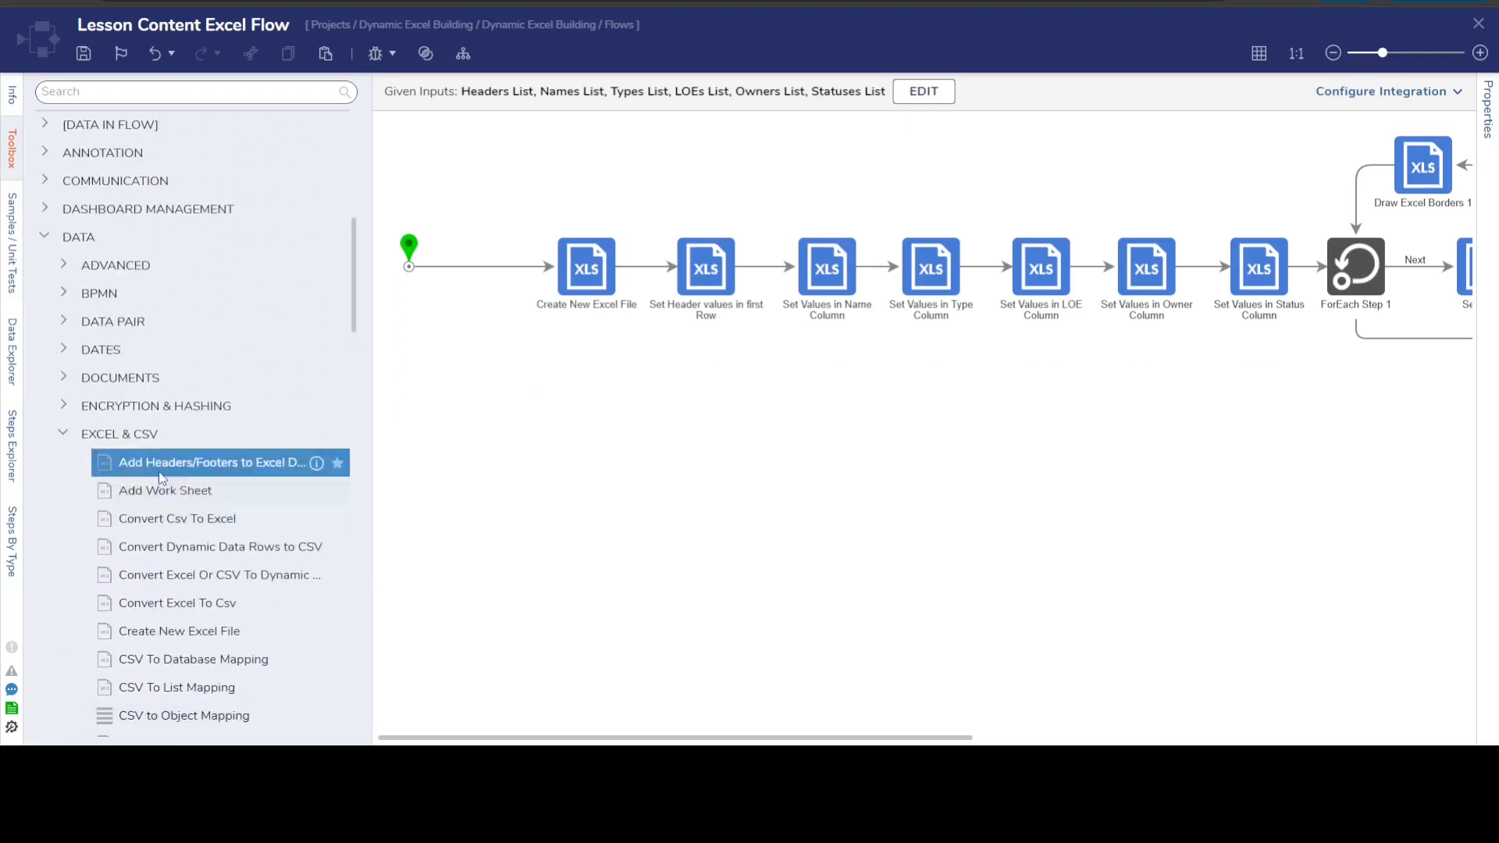
pyautogui.scroll(-5, 156, 481)
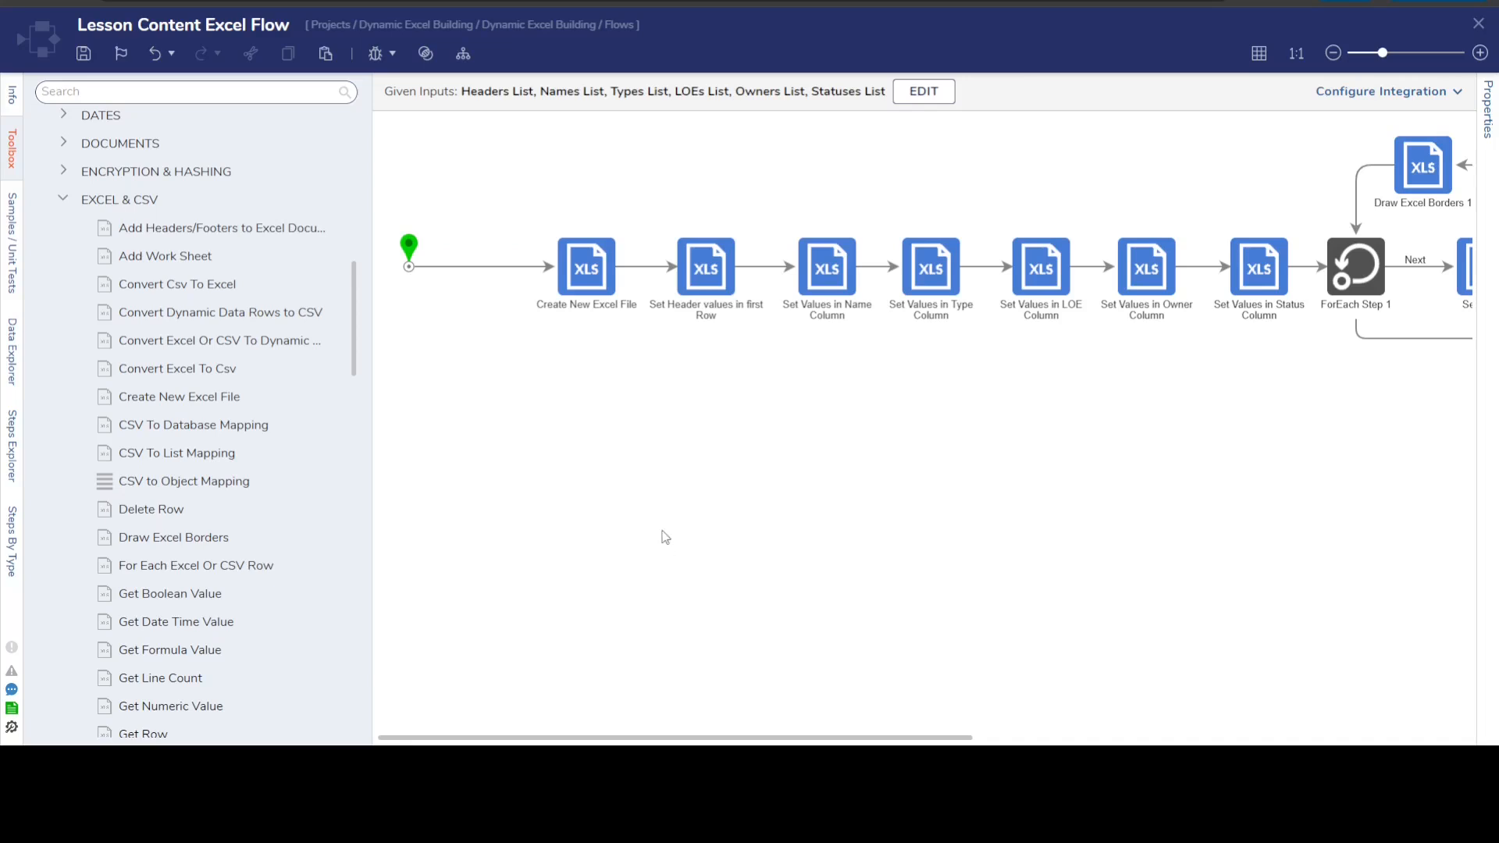
# - Examine the Create New Excel File step's file name, sheet name and output name settings
pyautogui.click(585, 267)
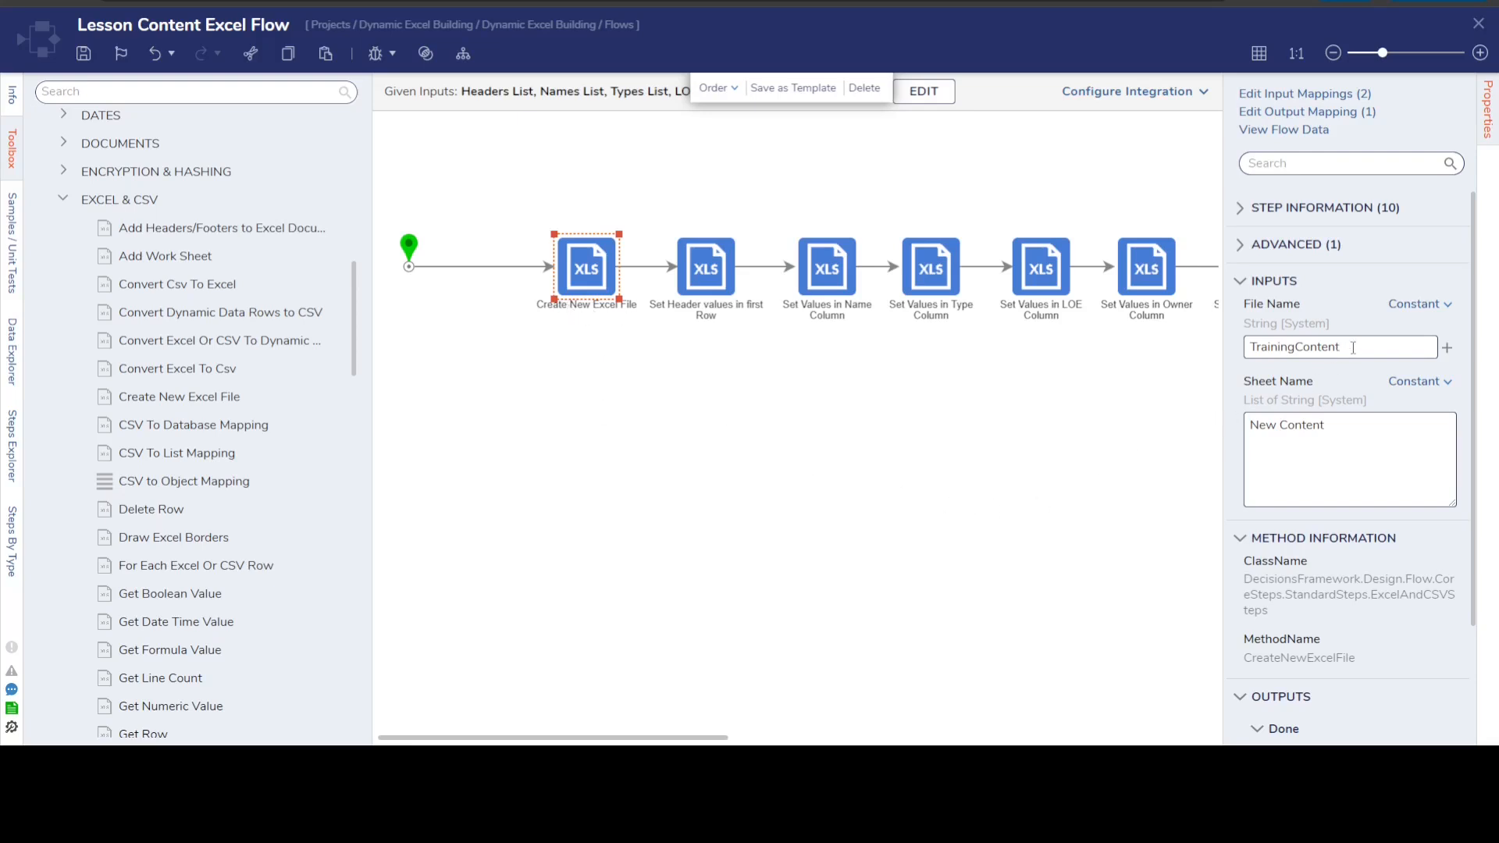
pyautogui.click(1328, 469)
pyautogui.scroll(-2, 1331, 541)
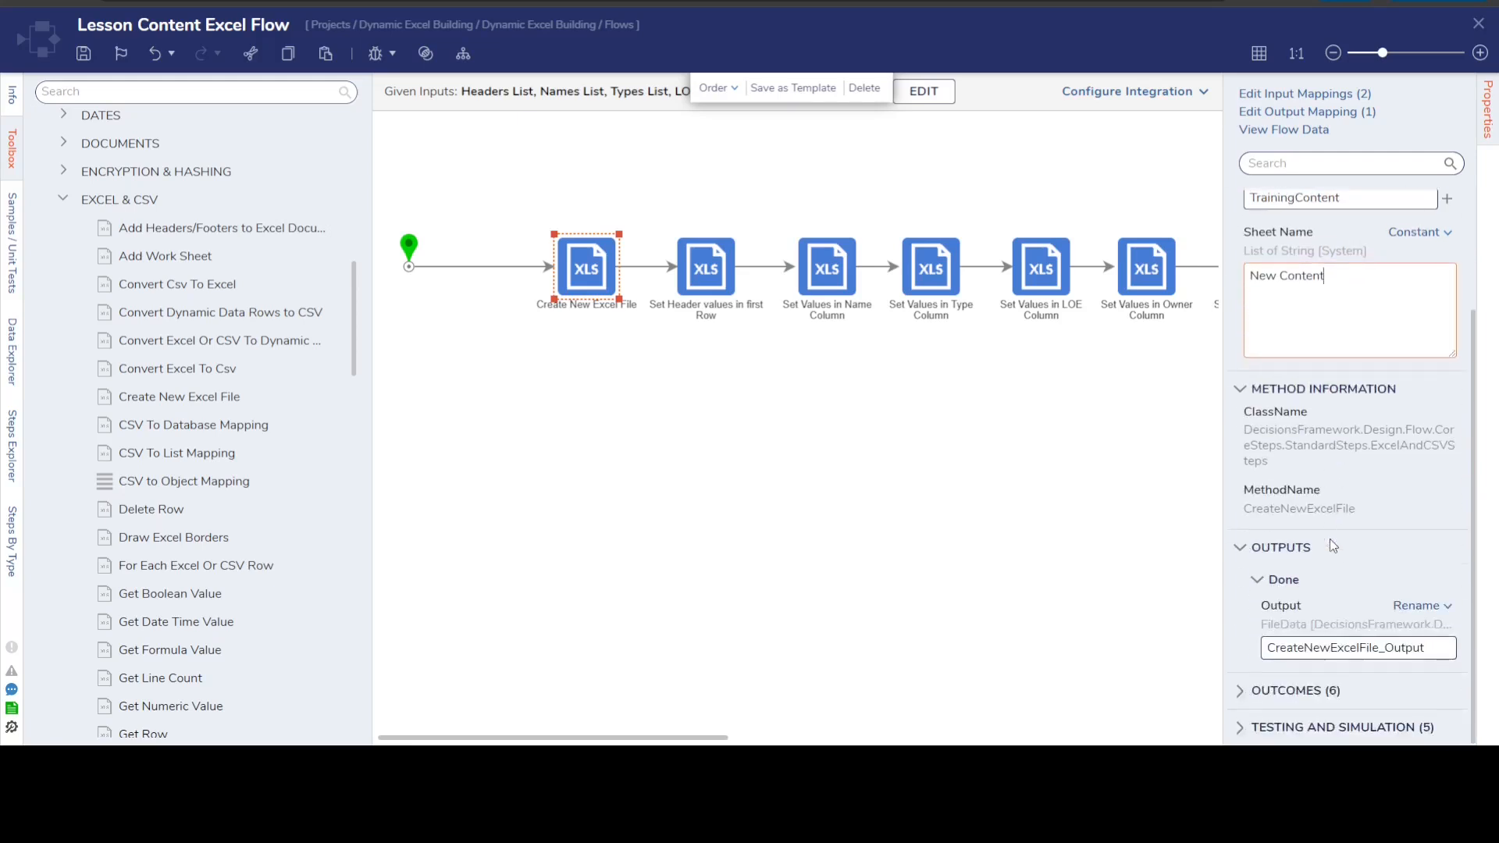
pyautogui.doubleClick(1415, 647)
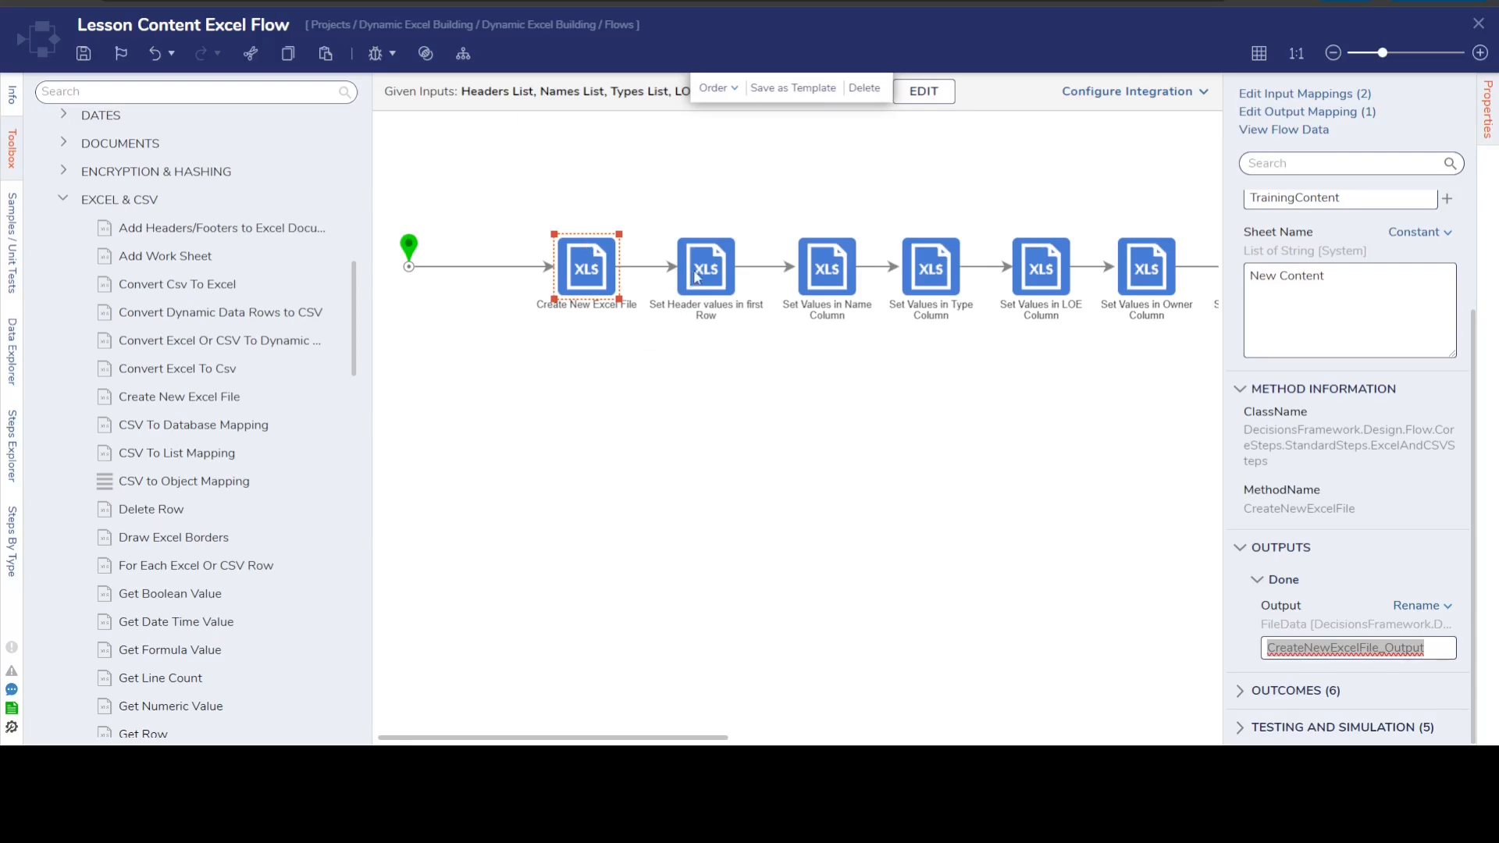
# - Examine the step information of the Set Header values in first Row step, particularly its flow step type
pyautogui.click(710, 321)
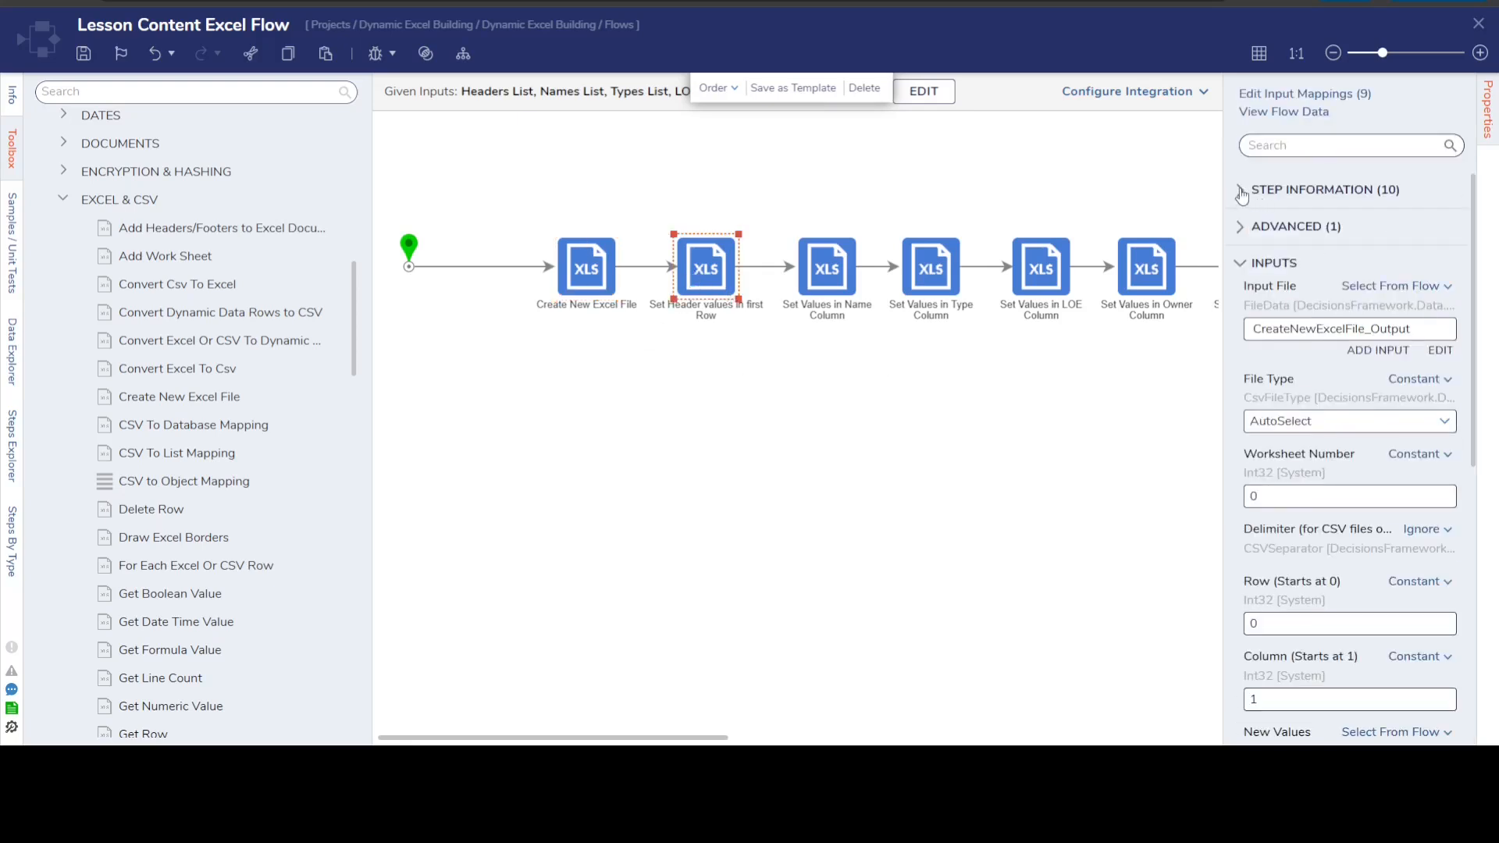
pyautogui.click(1241, 192)
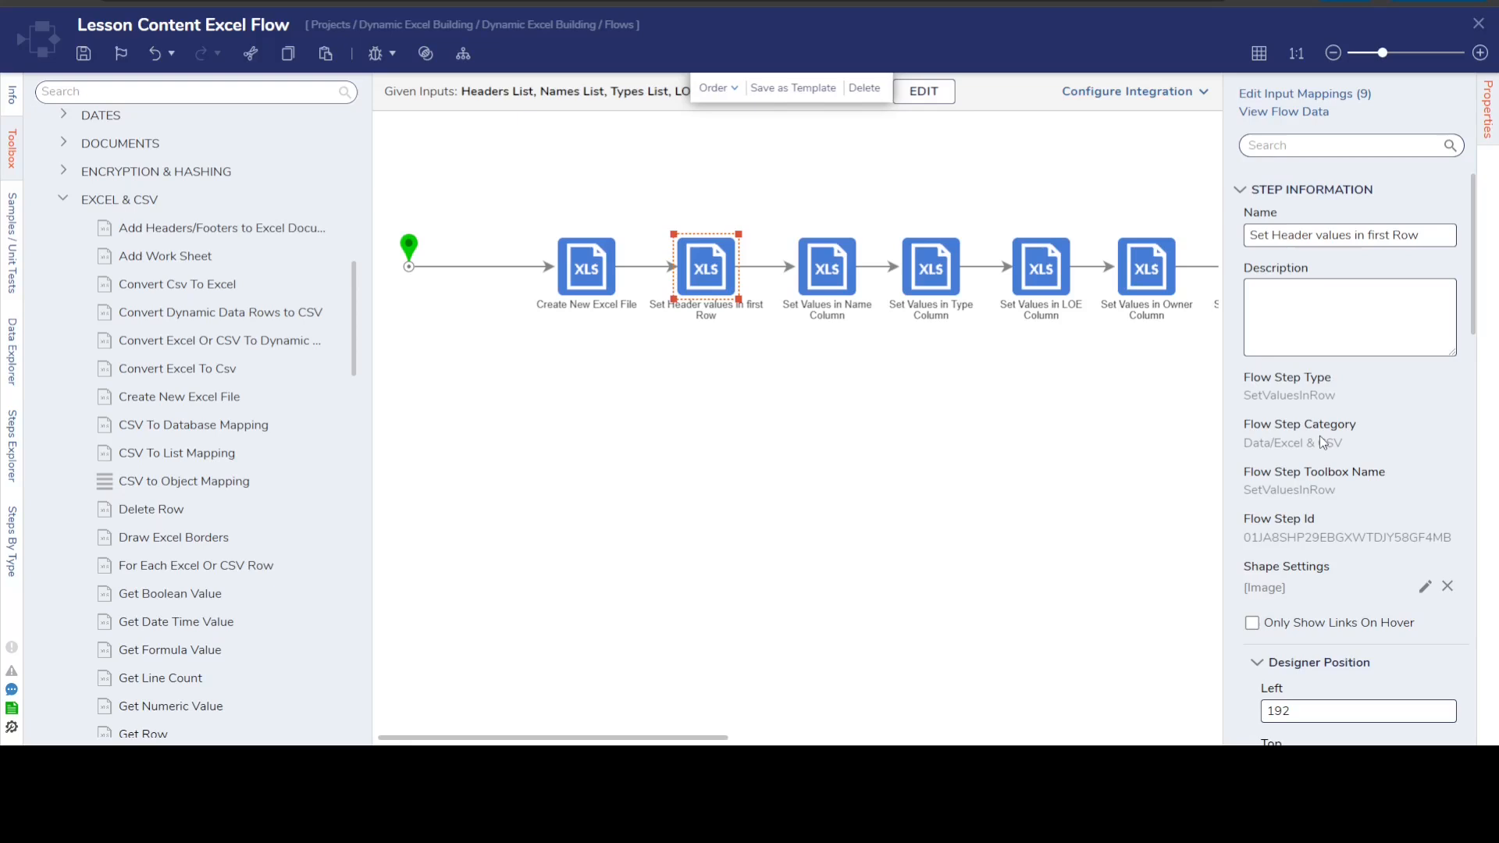
pyautogui.click(539, 139)
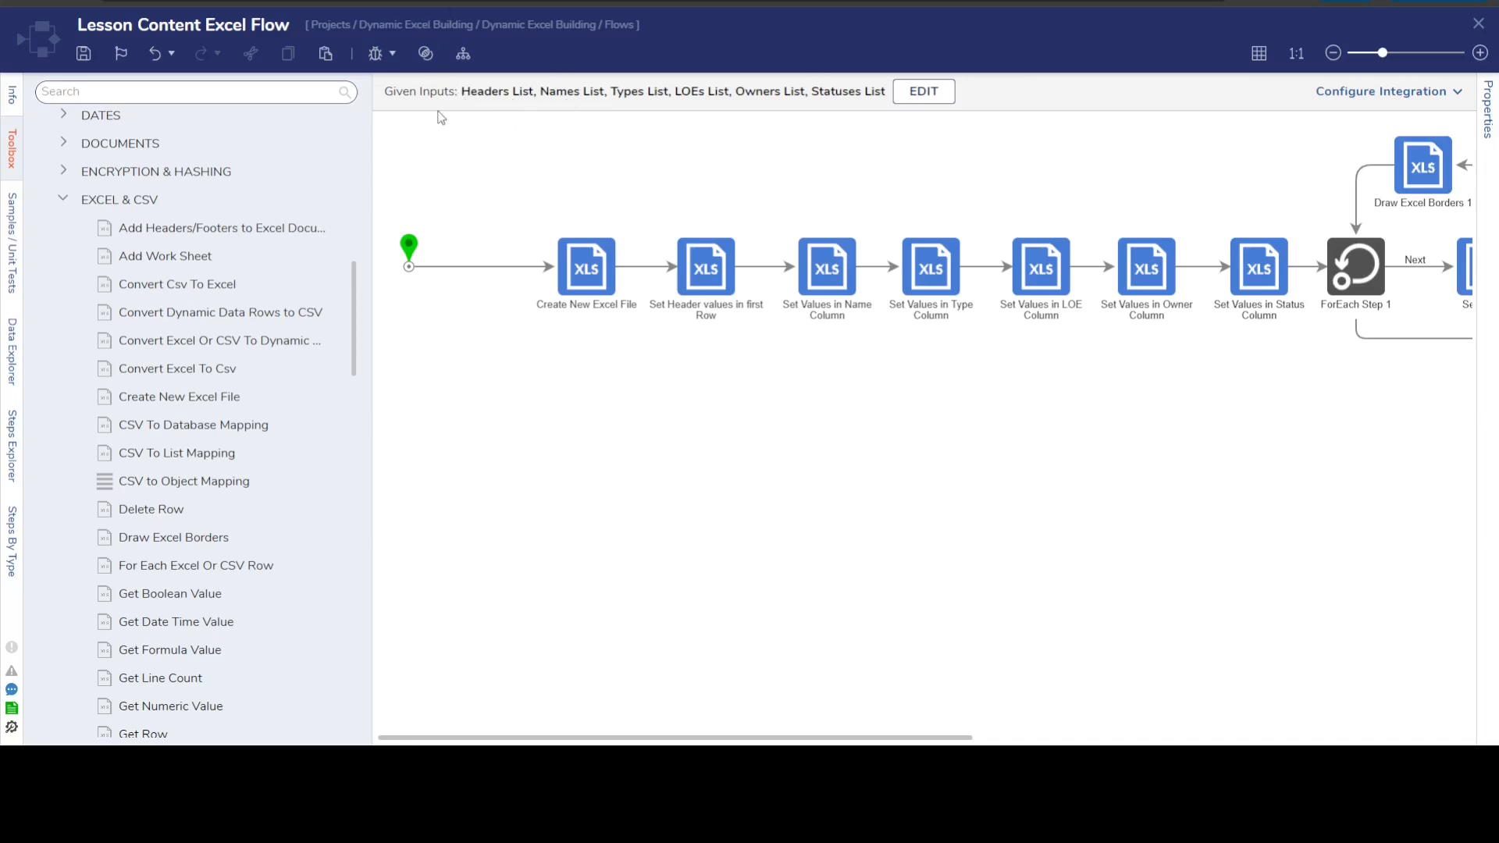
pyautogui.click(706, 277)
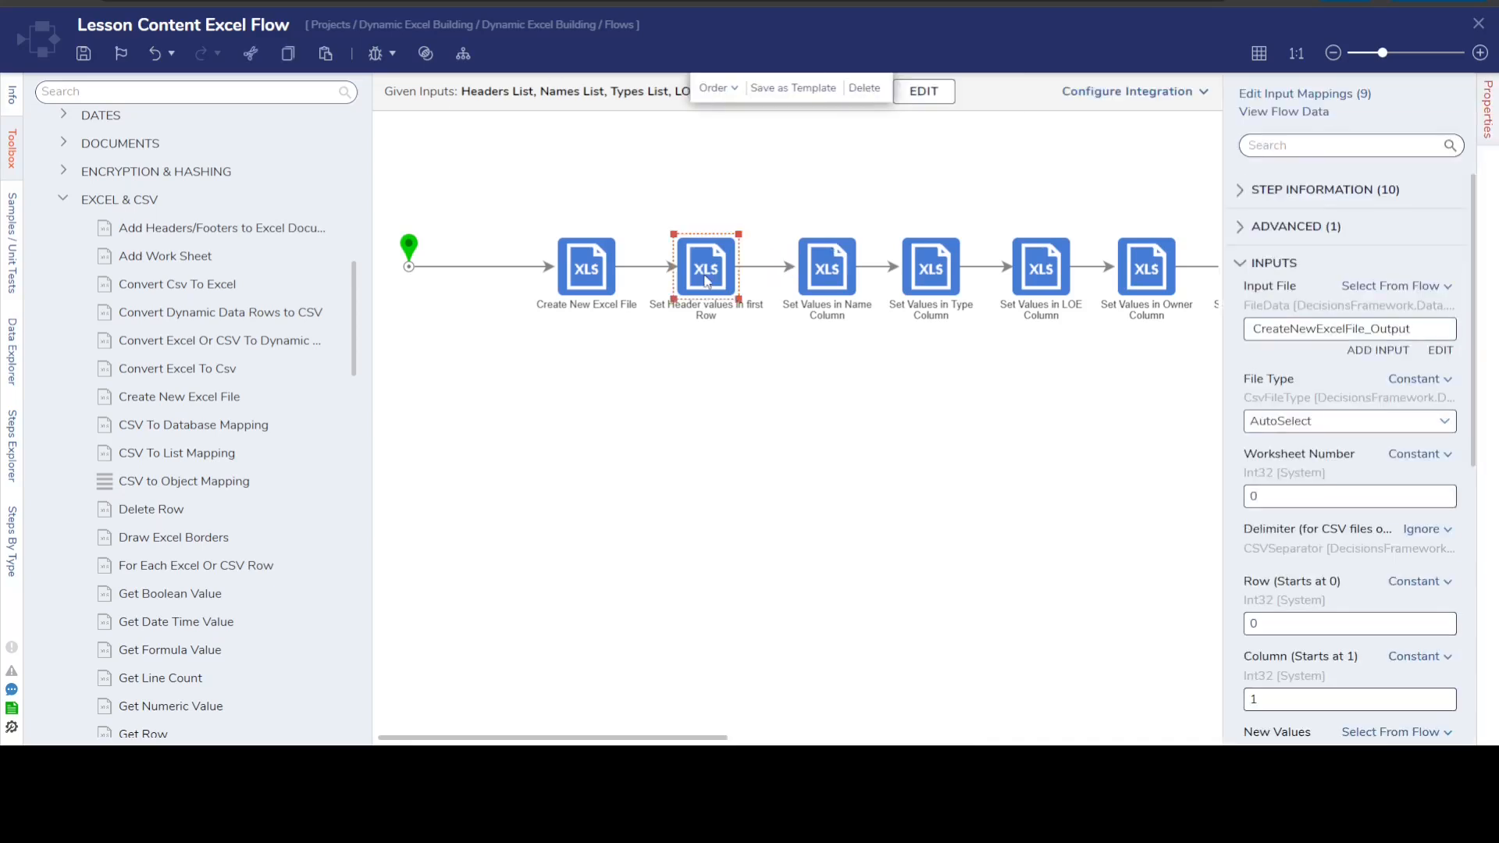
pyautogui.click(1243, 202)
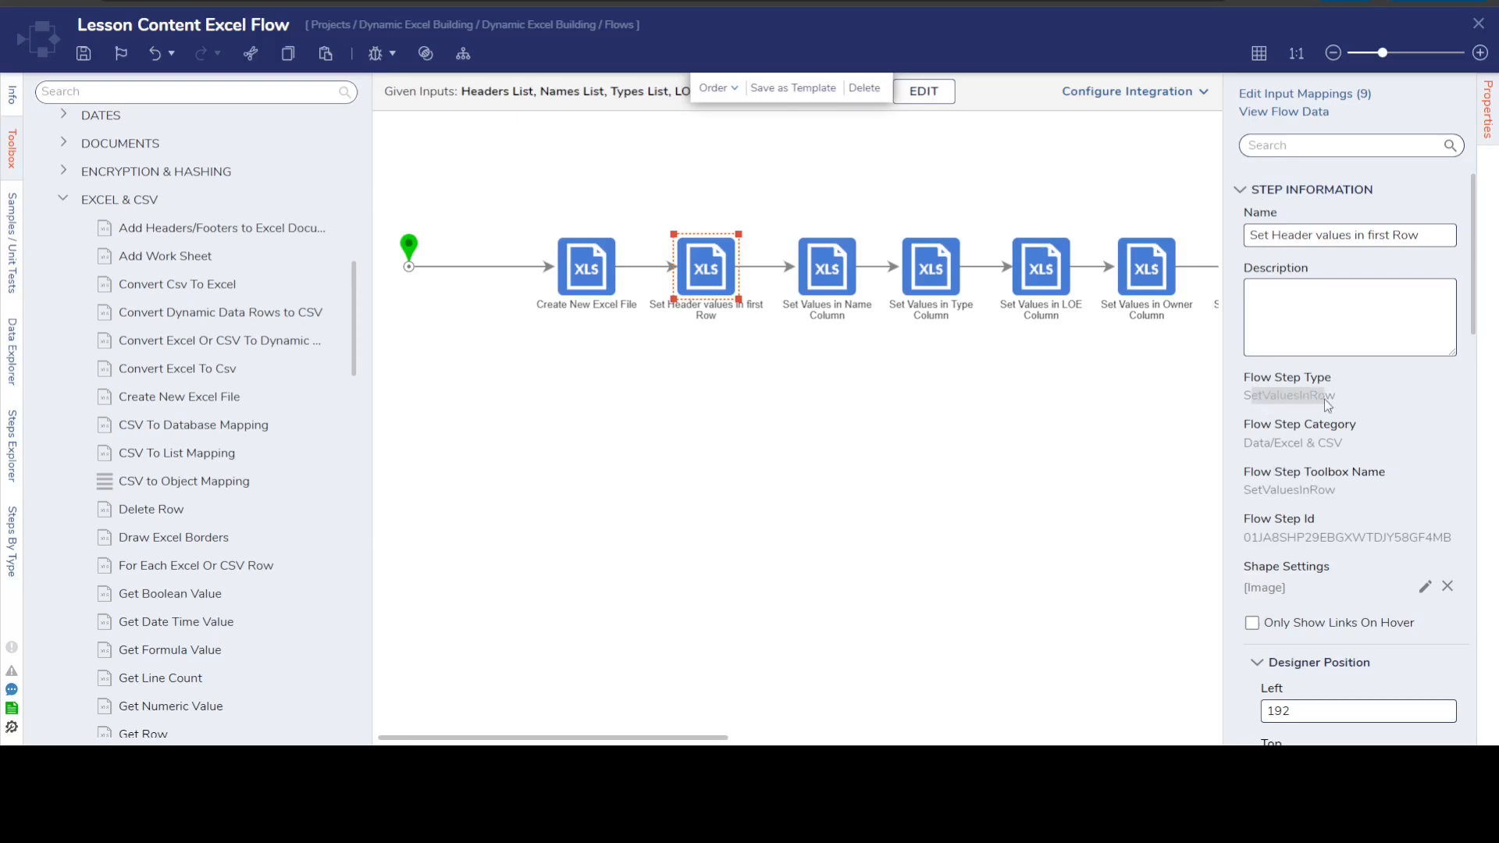
pyautogui.click(1281, 418)
pyautogui.click(1319, 402)
pyautogui.click(1241, 191)
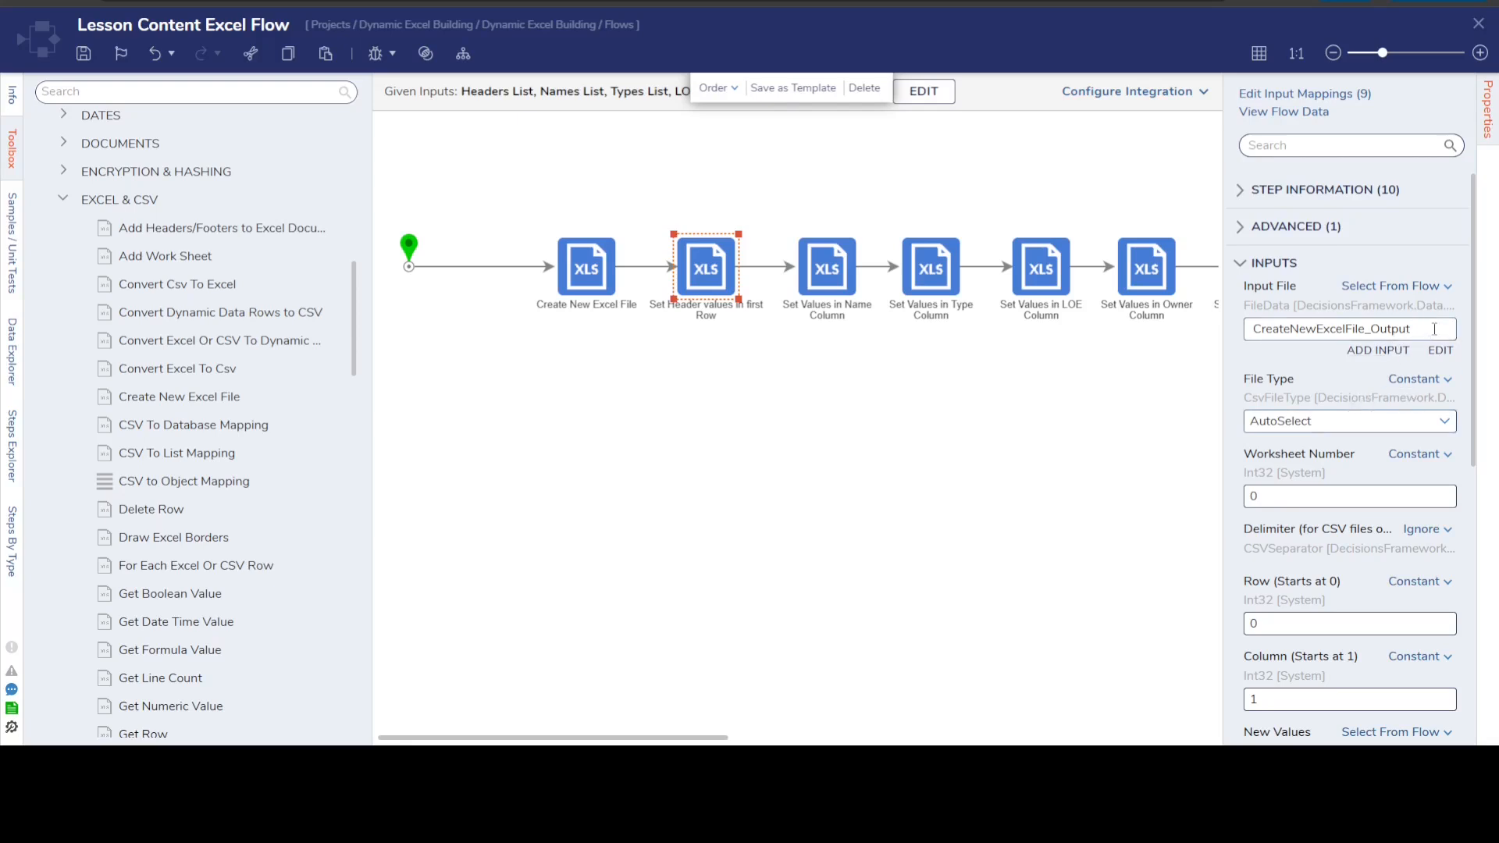
# - Check the header row step's input file and its file type options, keeping AutoSelect
pyautogui.moveTo(1413, 328); pyautogui.dragTo(1232, 340)
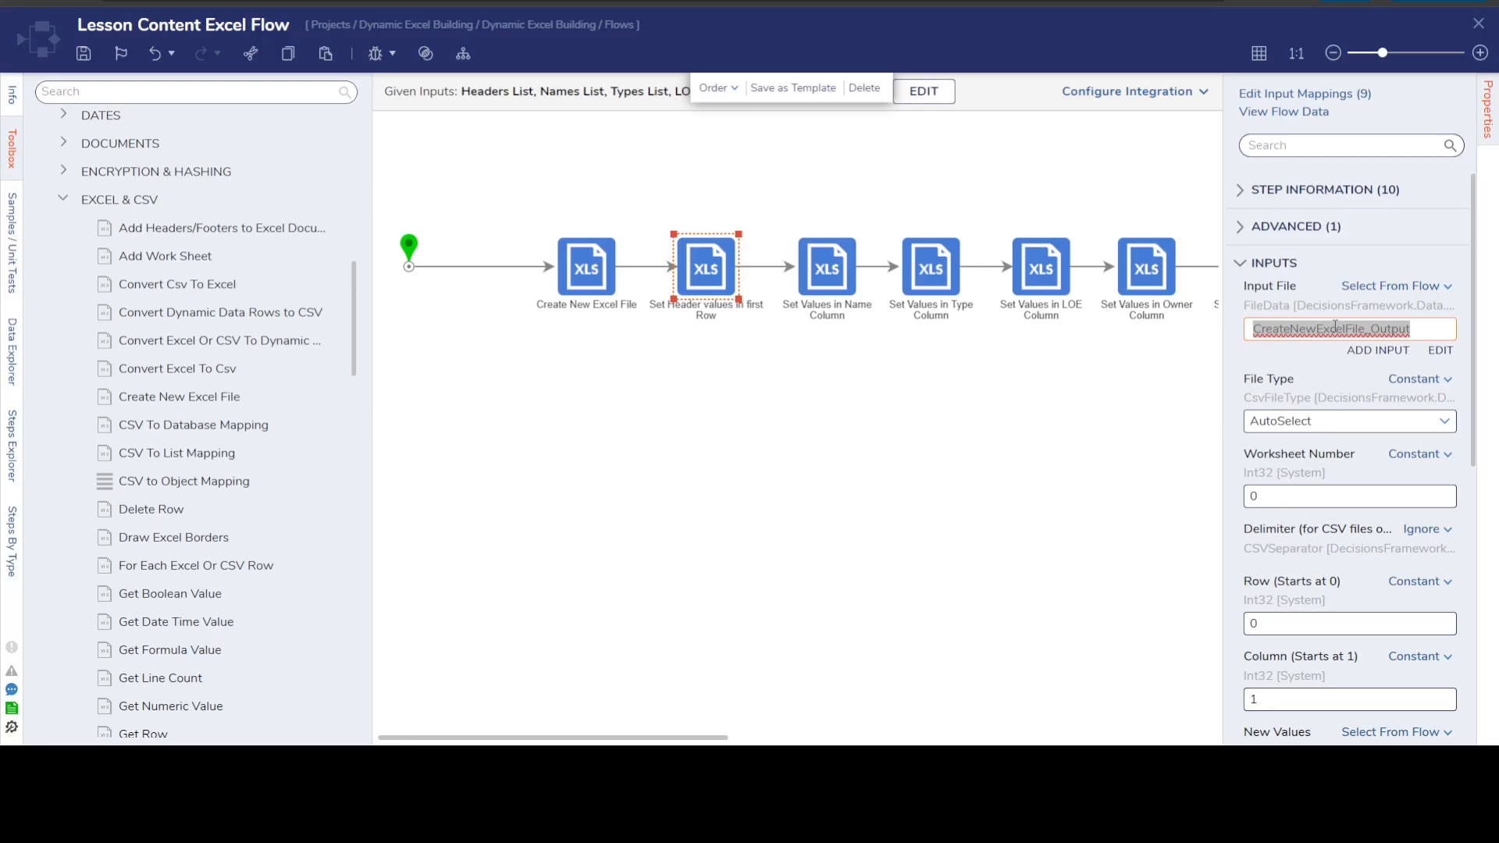
pyautogui.click(1445, 421)
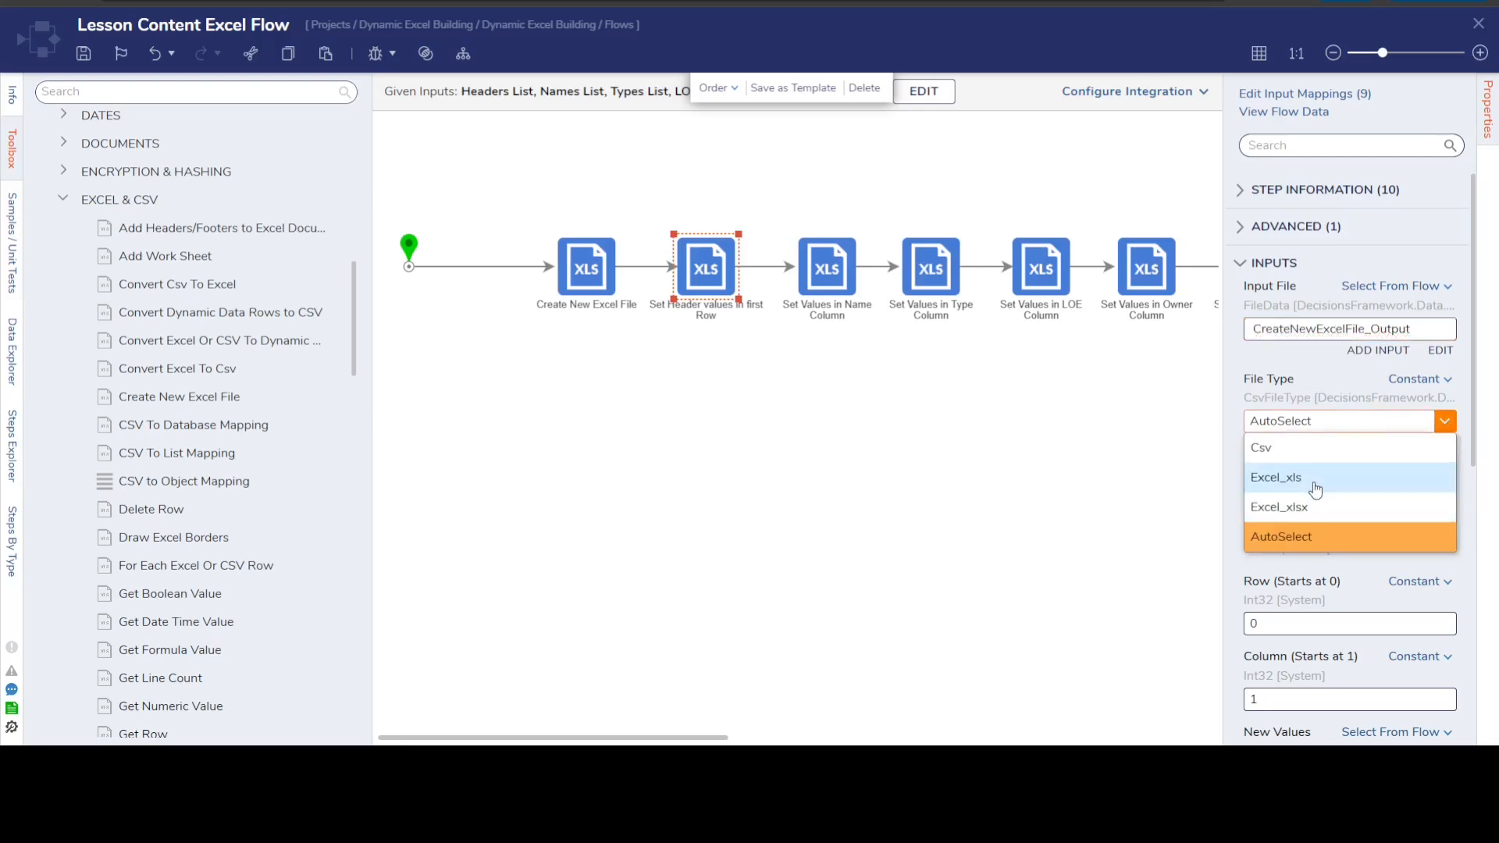
pyautogui.click(1296, 539)
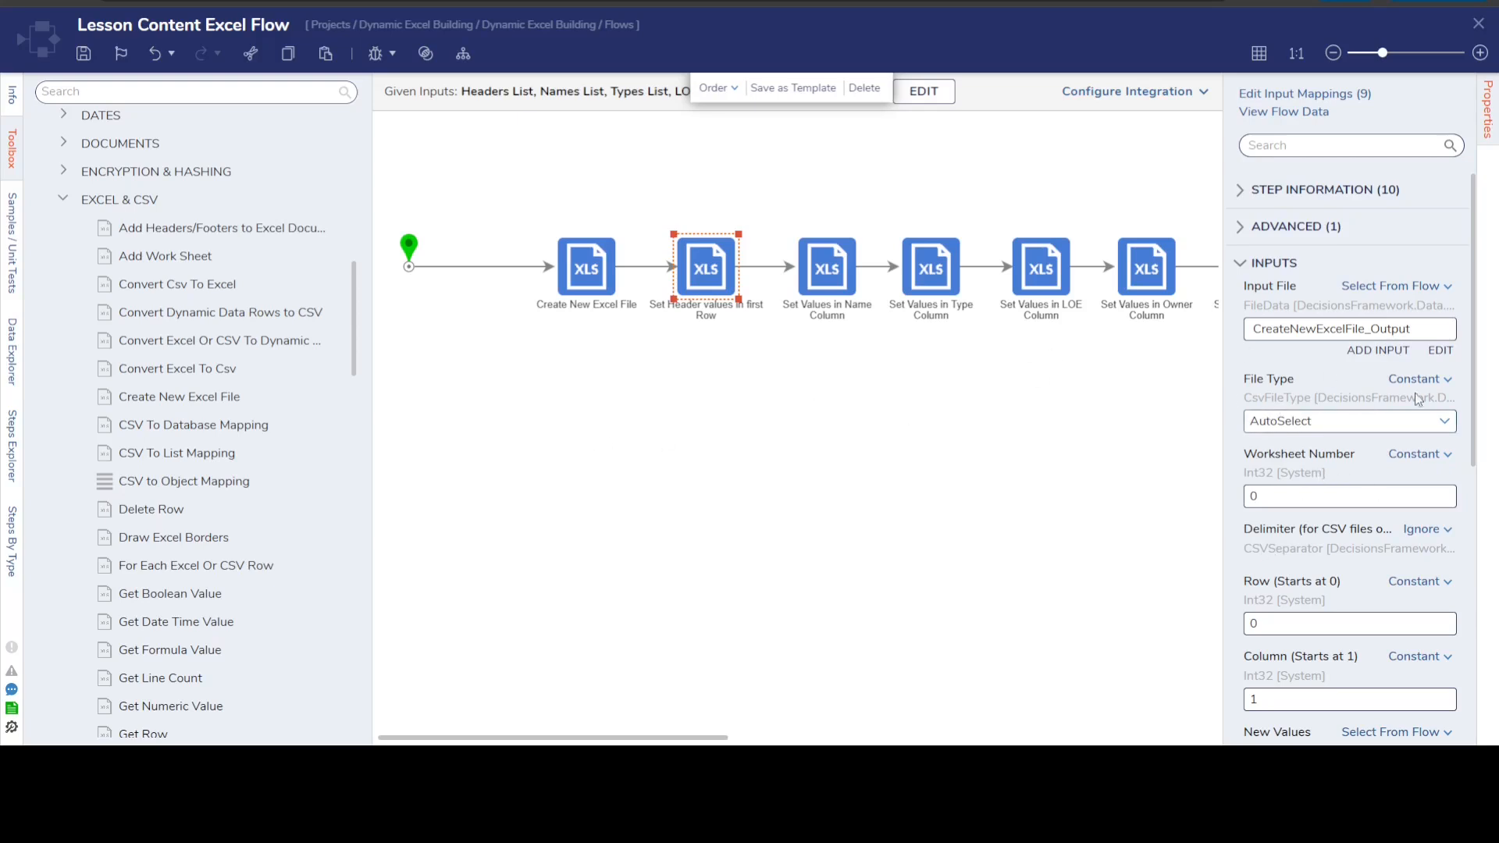
# - Examine the worksheet number and starting row inputs of the header row step
pyautogui.scroll(-1, 1309, 471)
pyautogui.doubleClick(1288, 414)
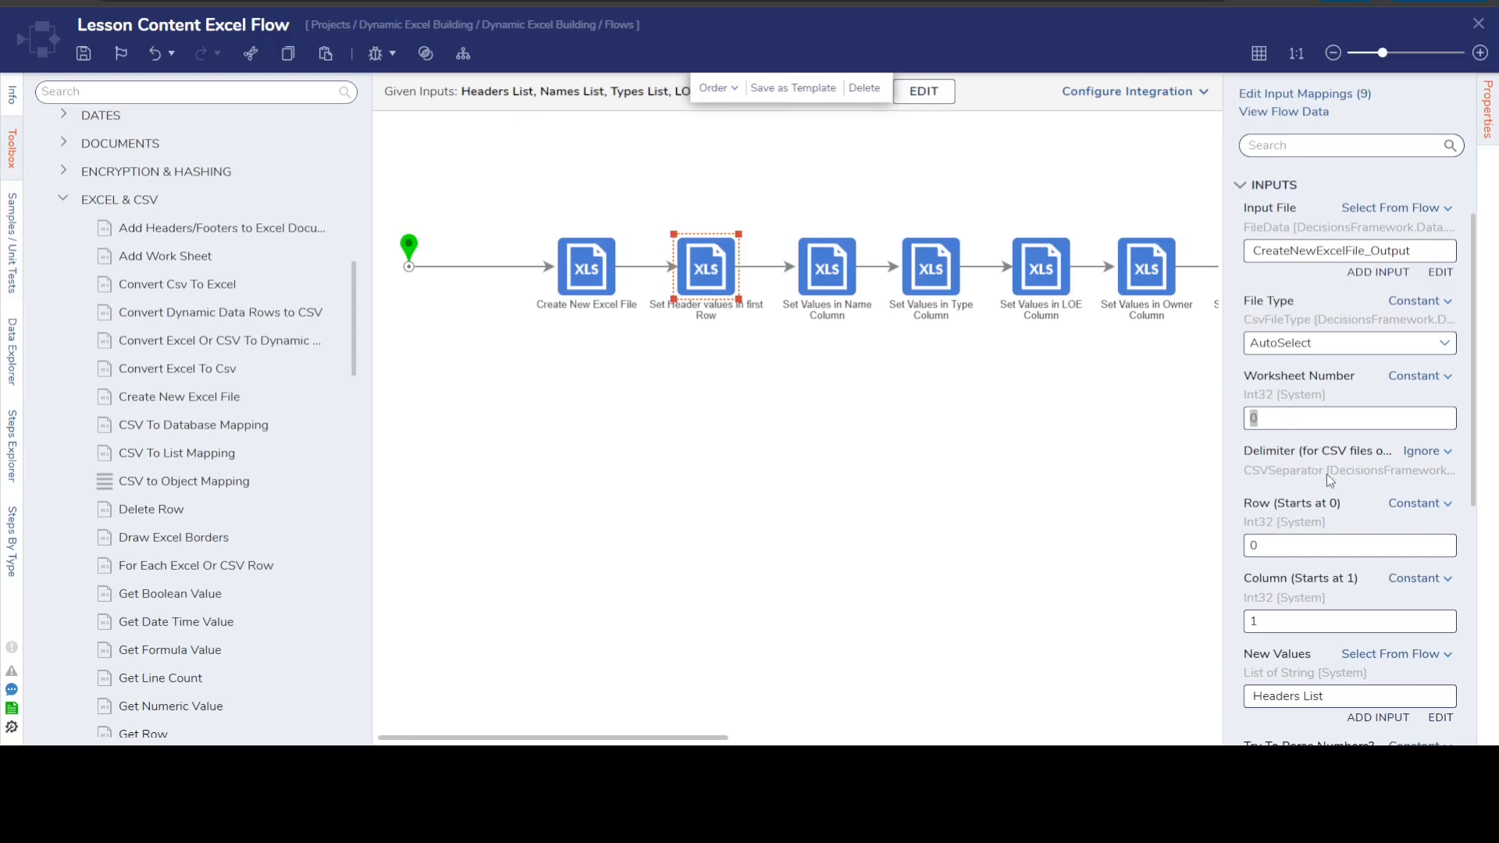
pyautogui.click(1274, 410)
pyautogui.doubleClick(1271, 418)
pyautogui.click(1280, 418)
pyautogui.scroll(-1, 1354, 476)
pyautogui.scroll(-1, 1340, 488)
pyautogui.click(1263, 388)
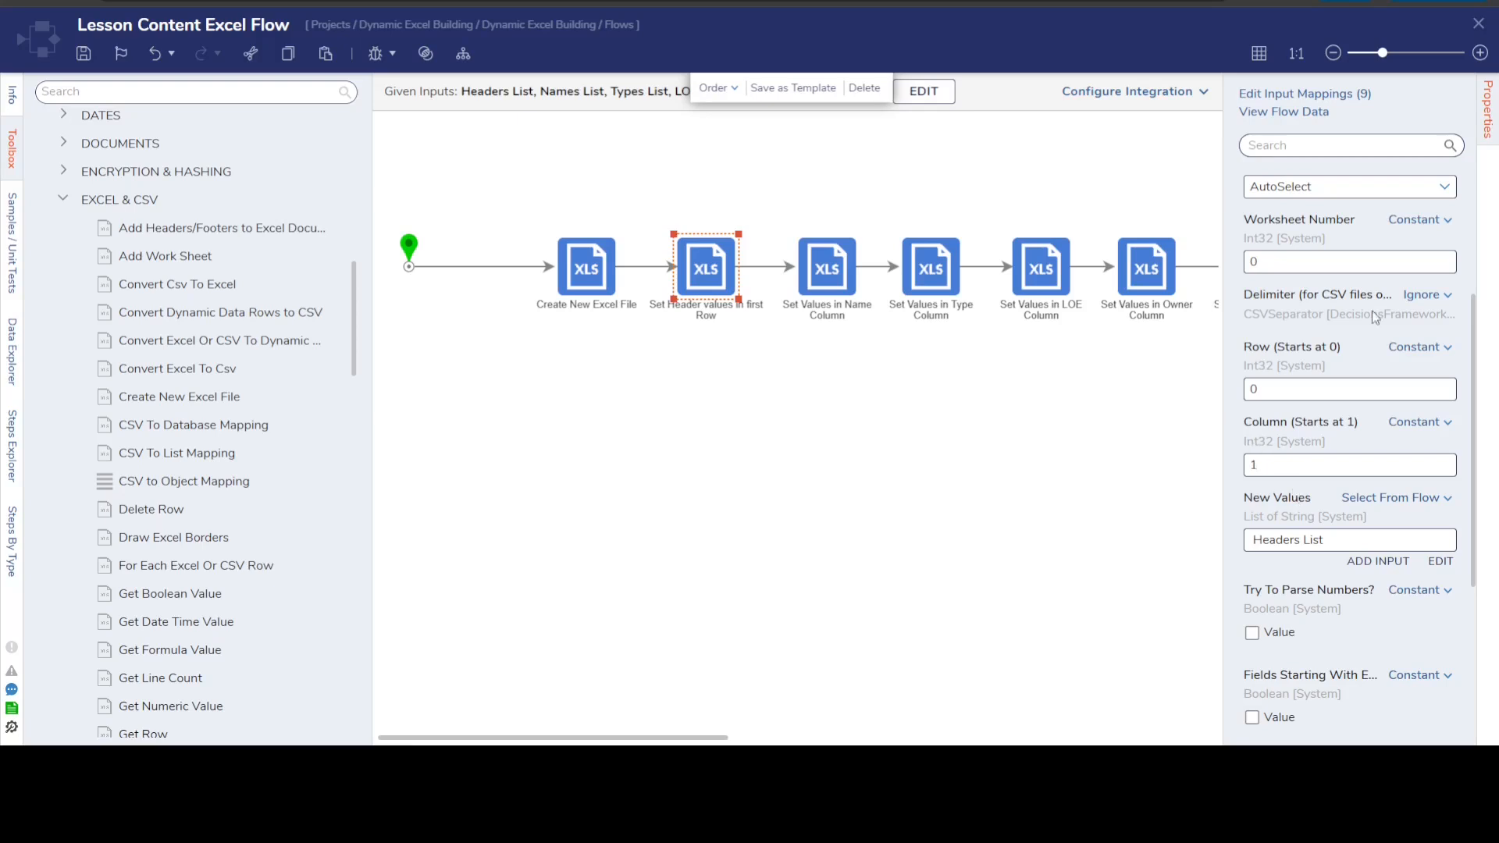
pyautogui.click(1282, 385)
# - Examine the header row step's new values, number parsing and Fields Starting With Equals inputs, leaving both options off
pyautogui.scroll(-2, 1280, 568)
pyautogui.moveTo(1226, 517); pyautogui.dragTo(1134, 516)
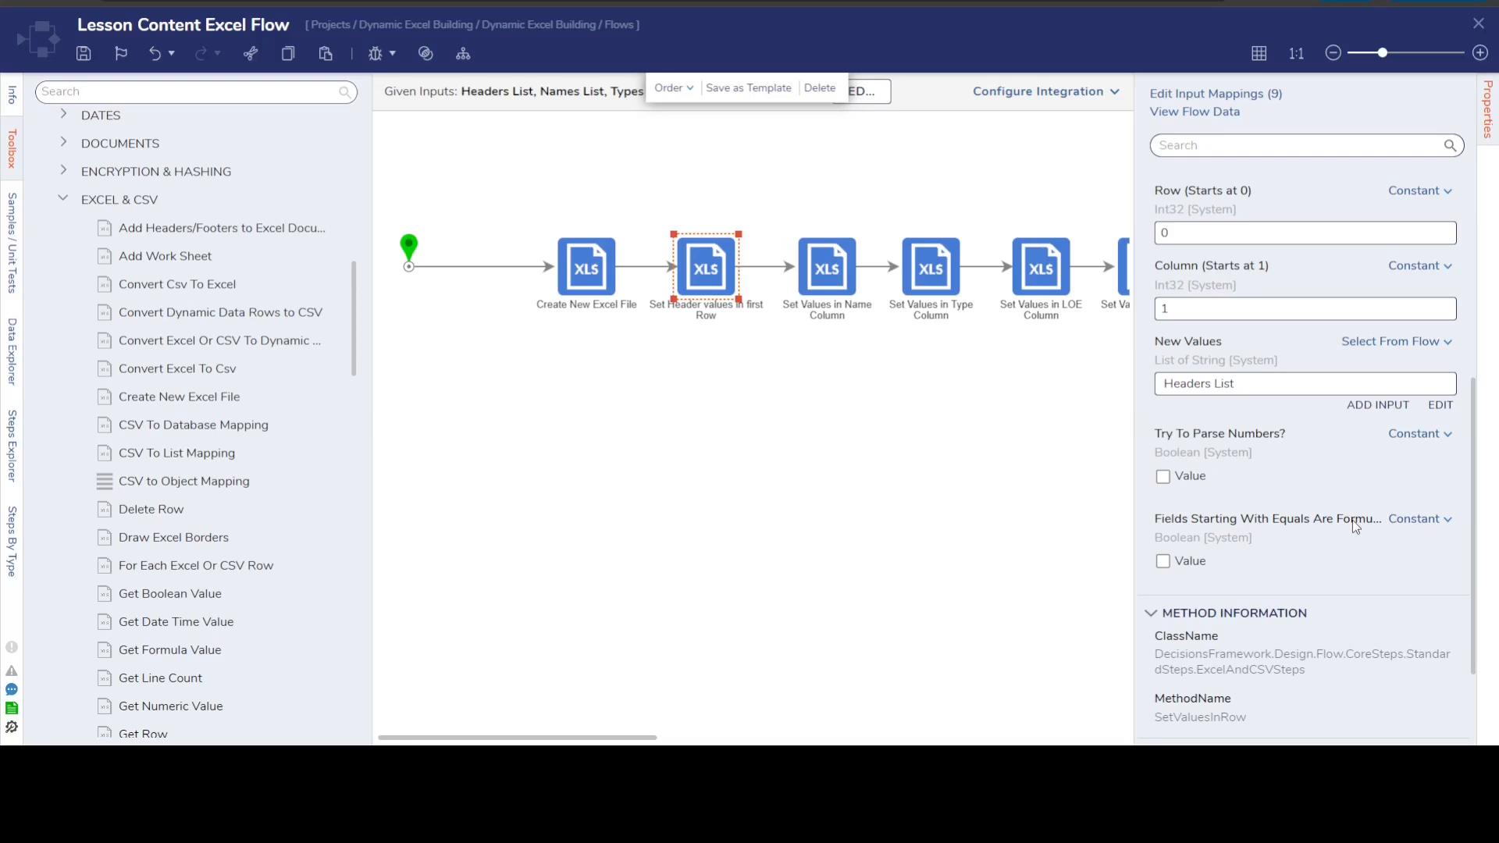
pyautogui.click(1172, 561)
pyautogui.click(1164, 567)
pyautogui.moveTo(1137, 498); pyautogui.dragTo(1221, 495)
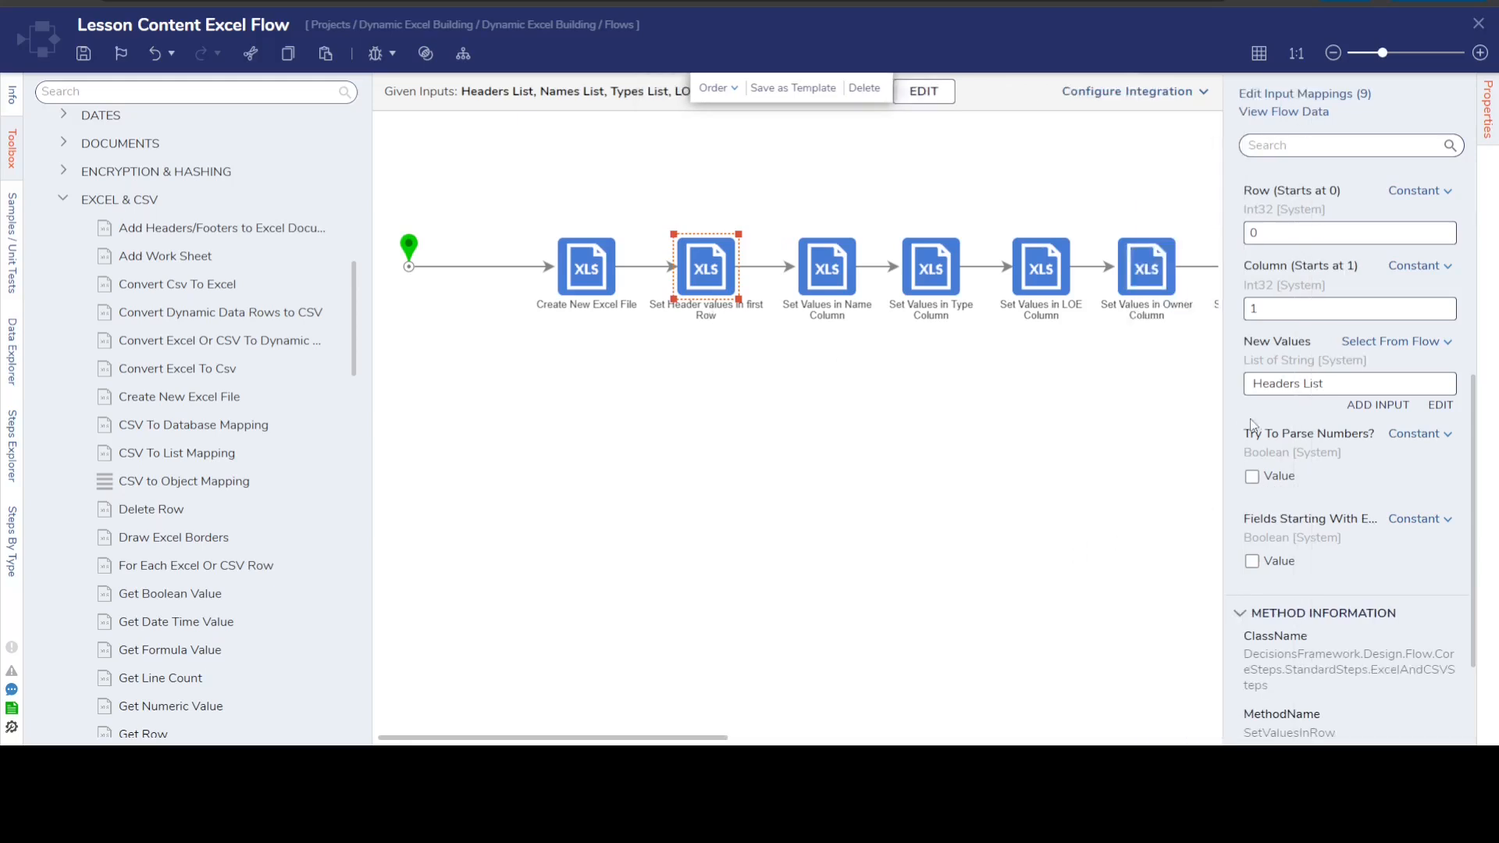
pyautogui.scroll(5, 1351, 406)
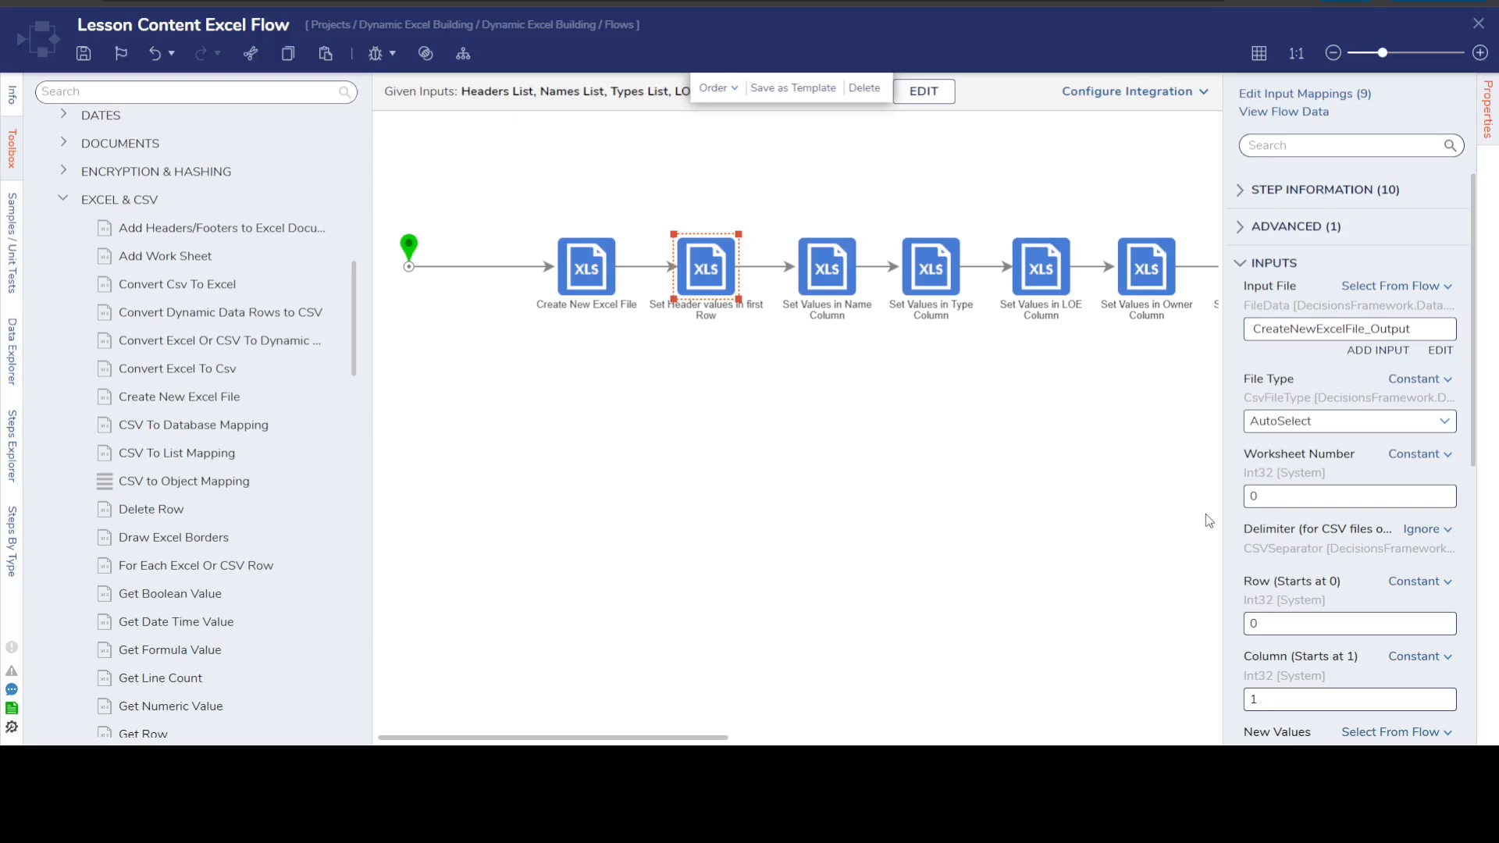
# - Highlight the five column steps from Set Values in Name Column to Set Values in Status Column, and clear the selection
pyautogui.click(874, 451)
pyautogui.moveTo(794, 194); pyautogui.dragTo(1271, 349)
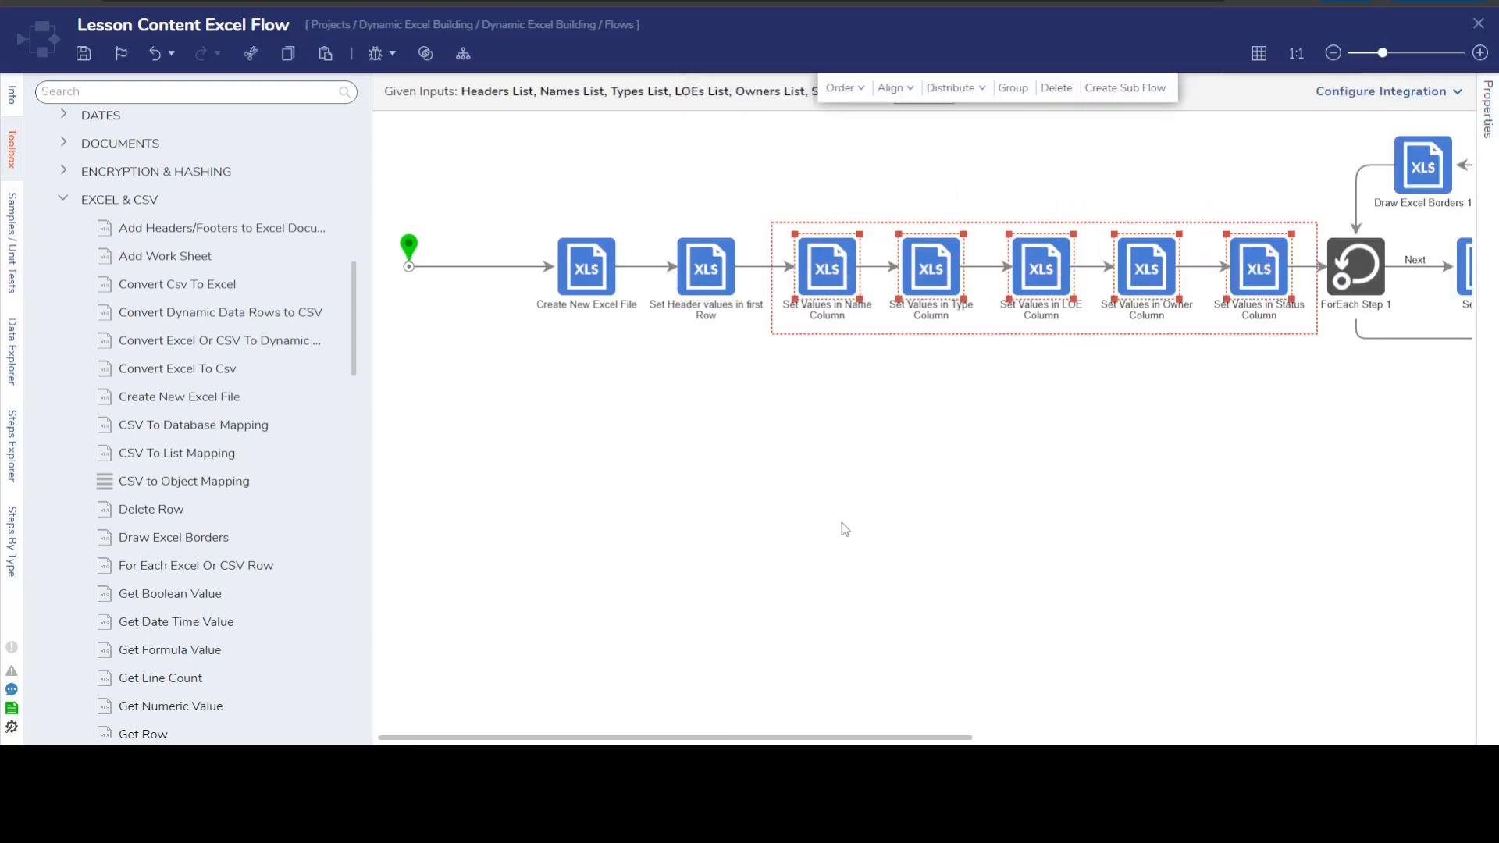
pyautogui.click(862, 438)
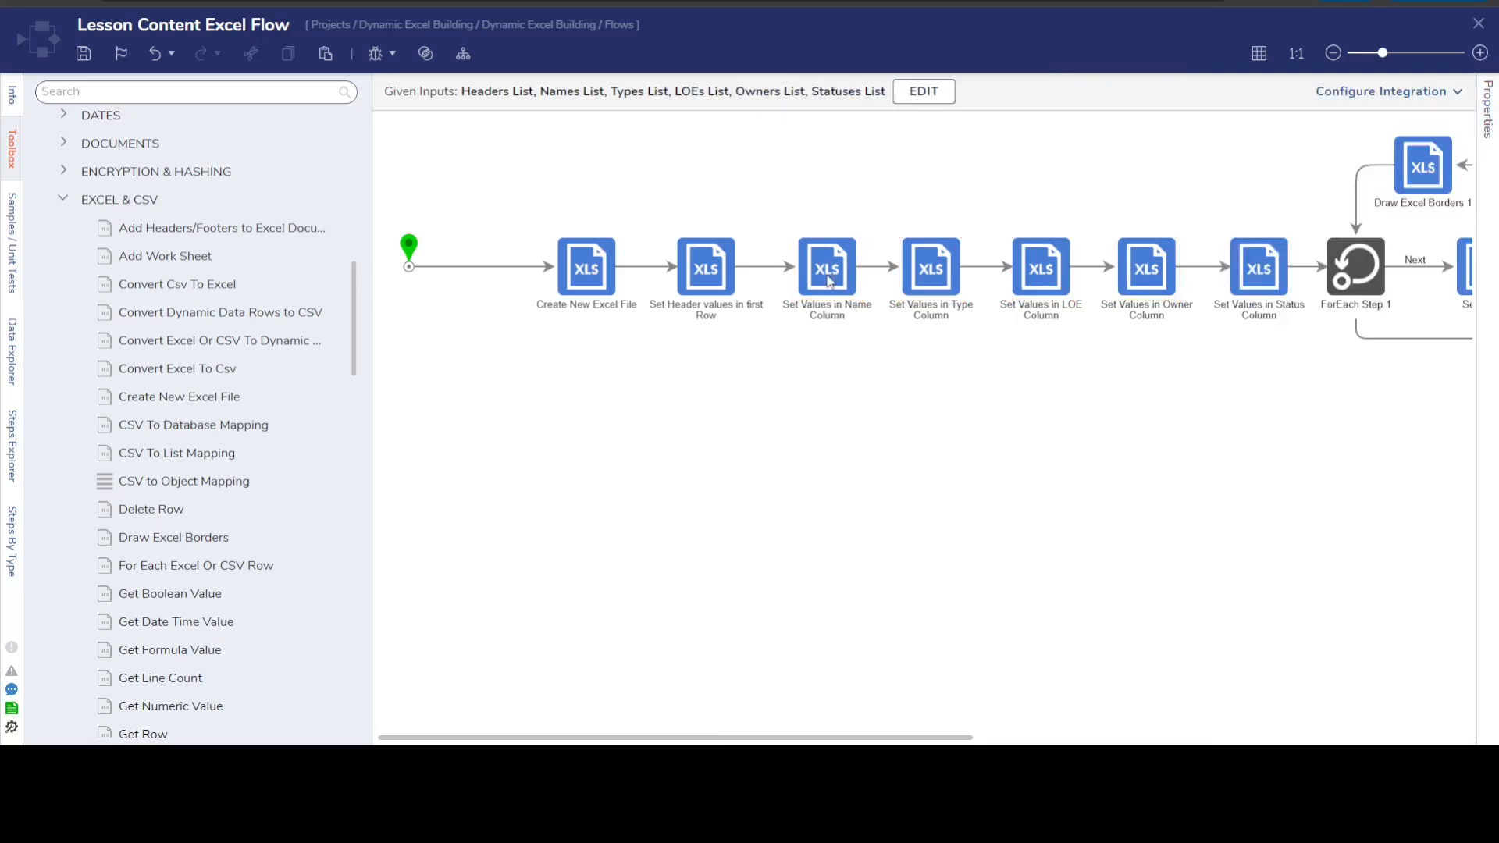
# - Examine the step information of the Set Values in Name Column step, particularly its flow step type
pyautogui.click(828, 274)
pyautogui.click(1259, 192)
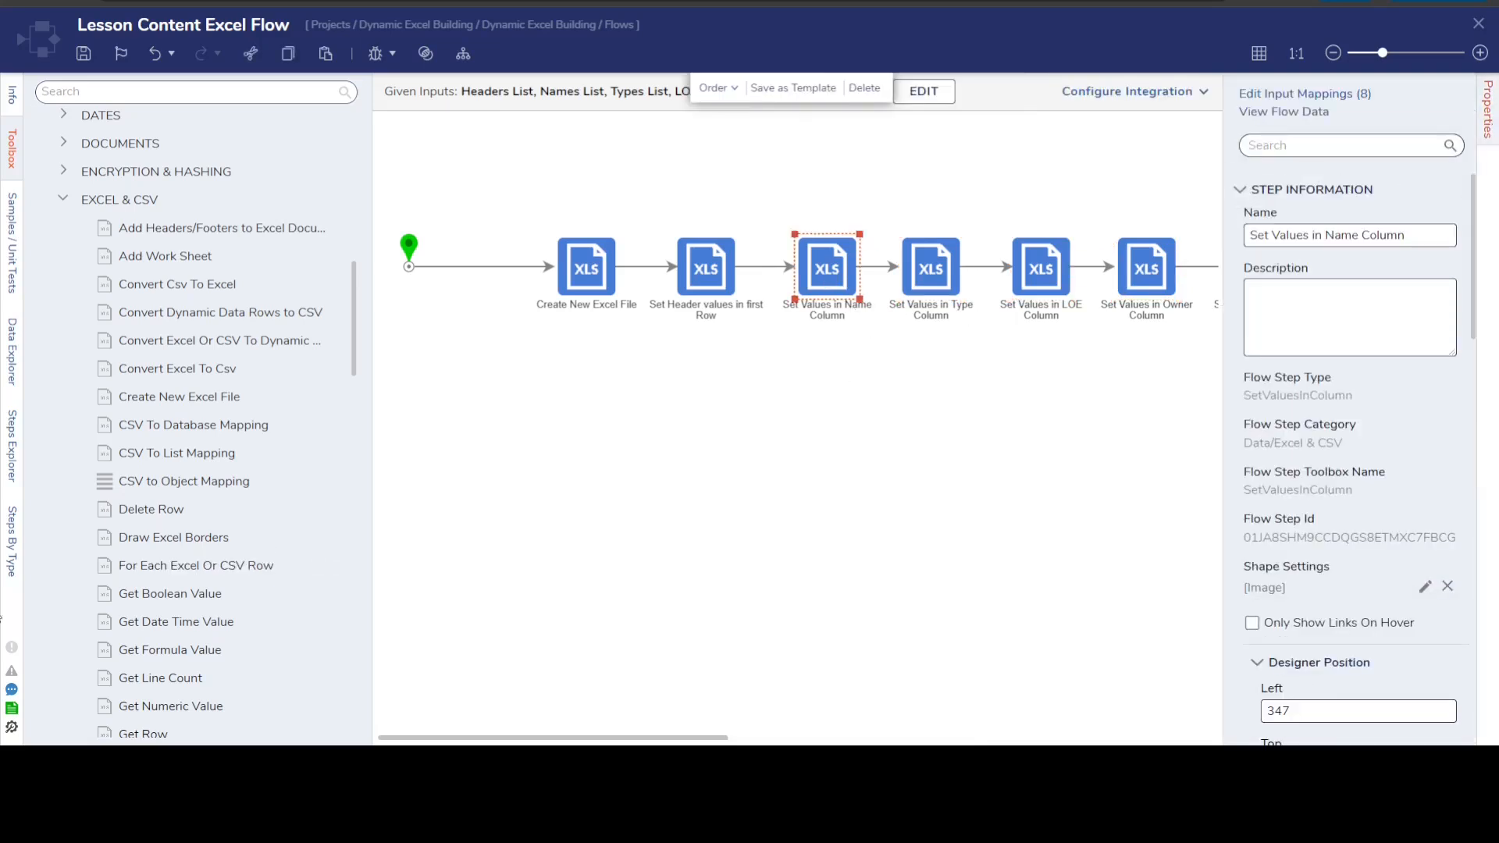
pyautogui.moveTo(1345, 395); pyautogui.dragTo(1259, 395)
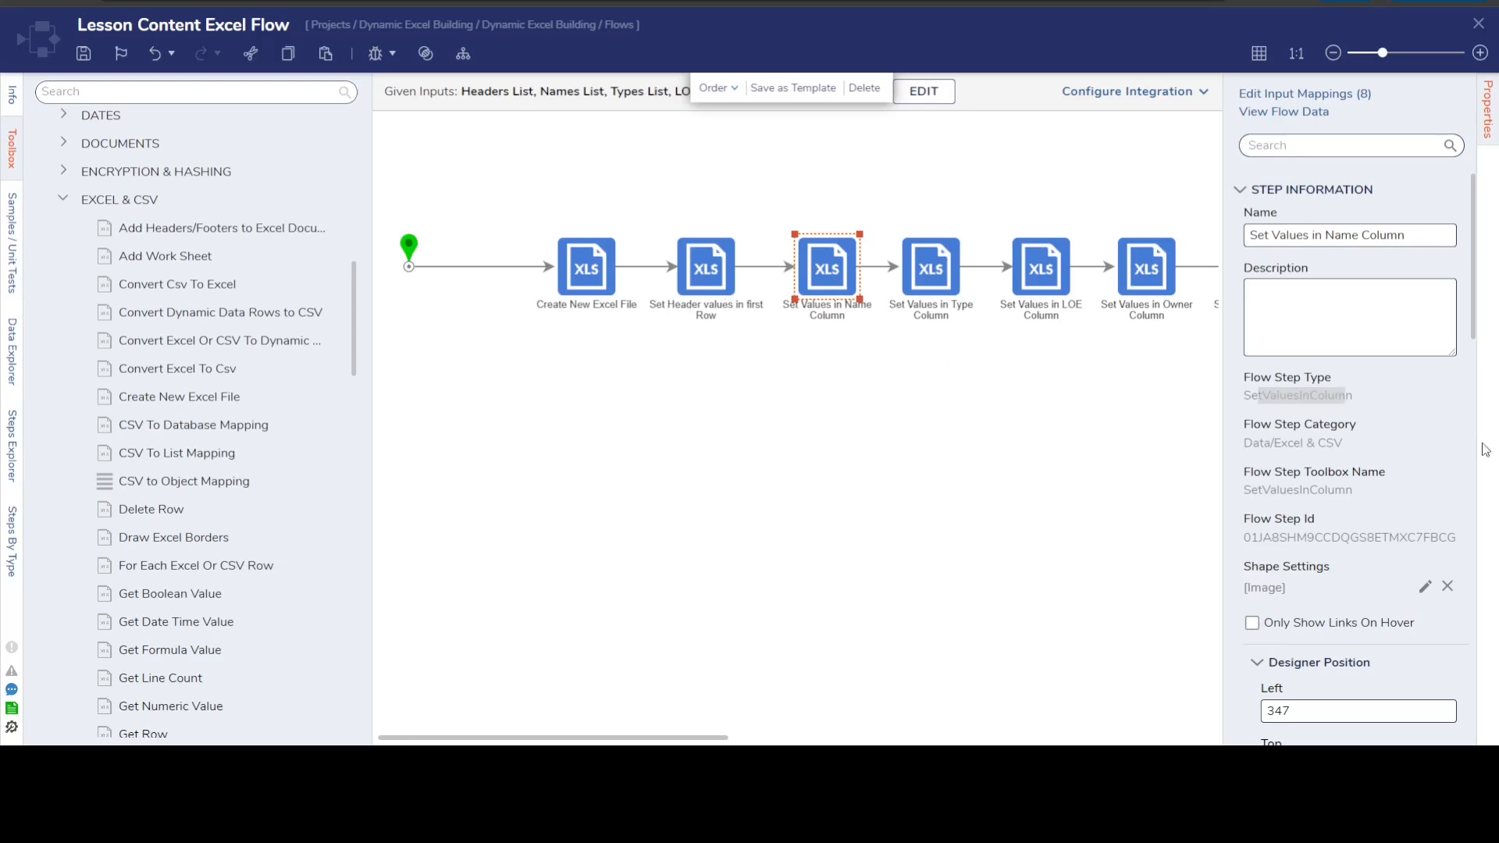
pyautogui.click(1301, 403)
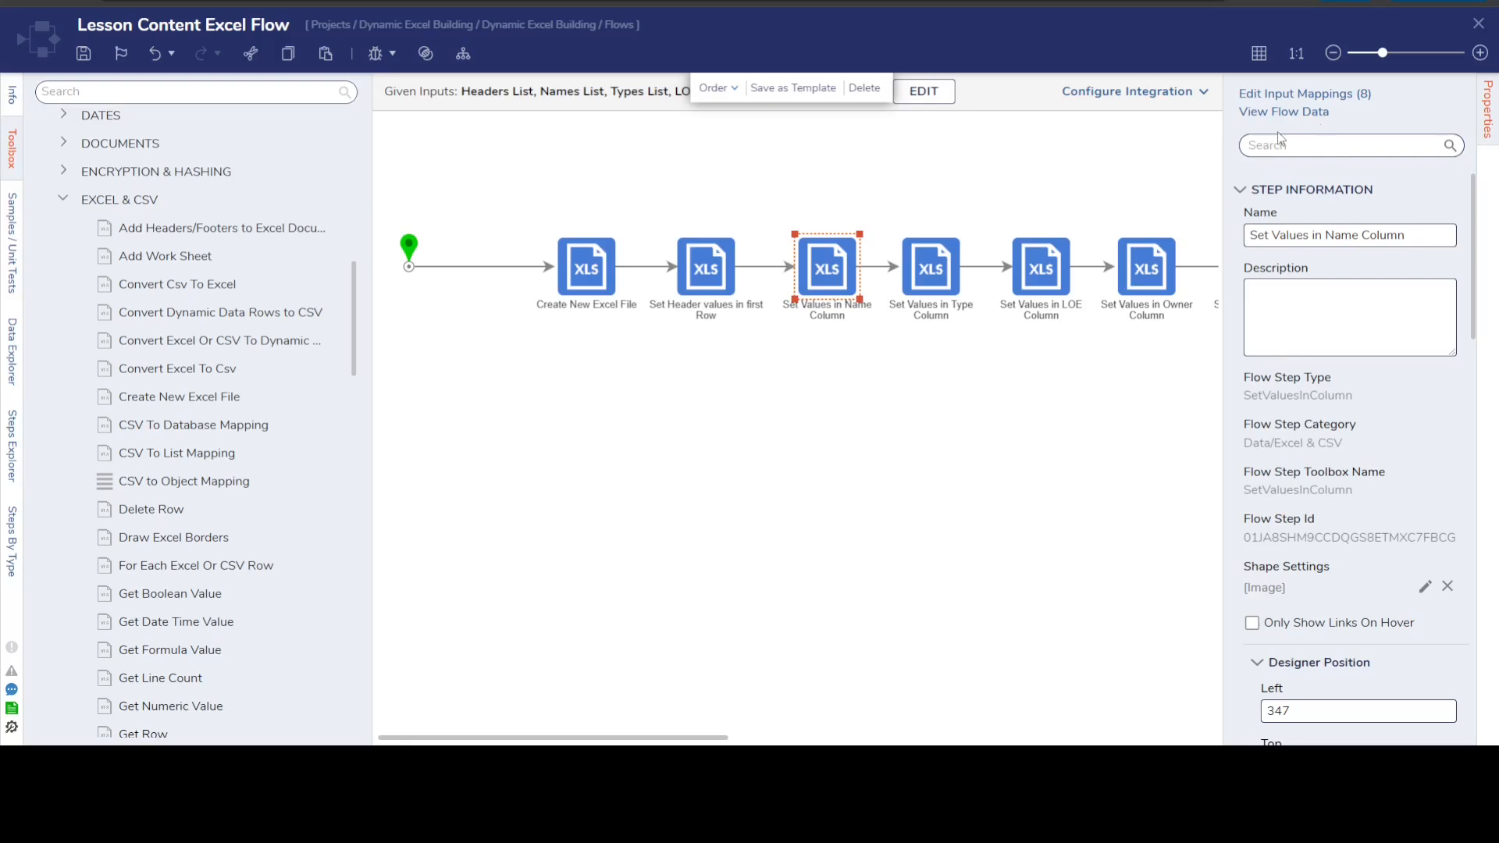
pyautogui.click(1238, 194)
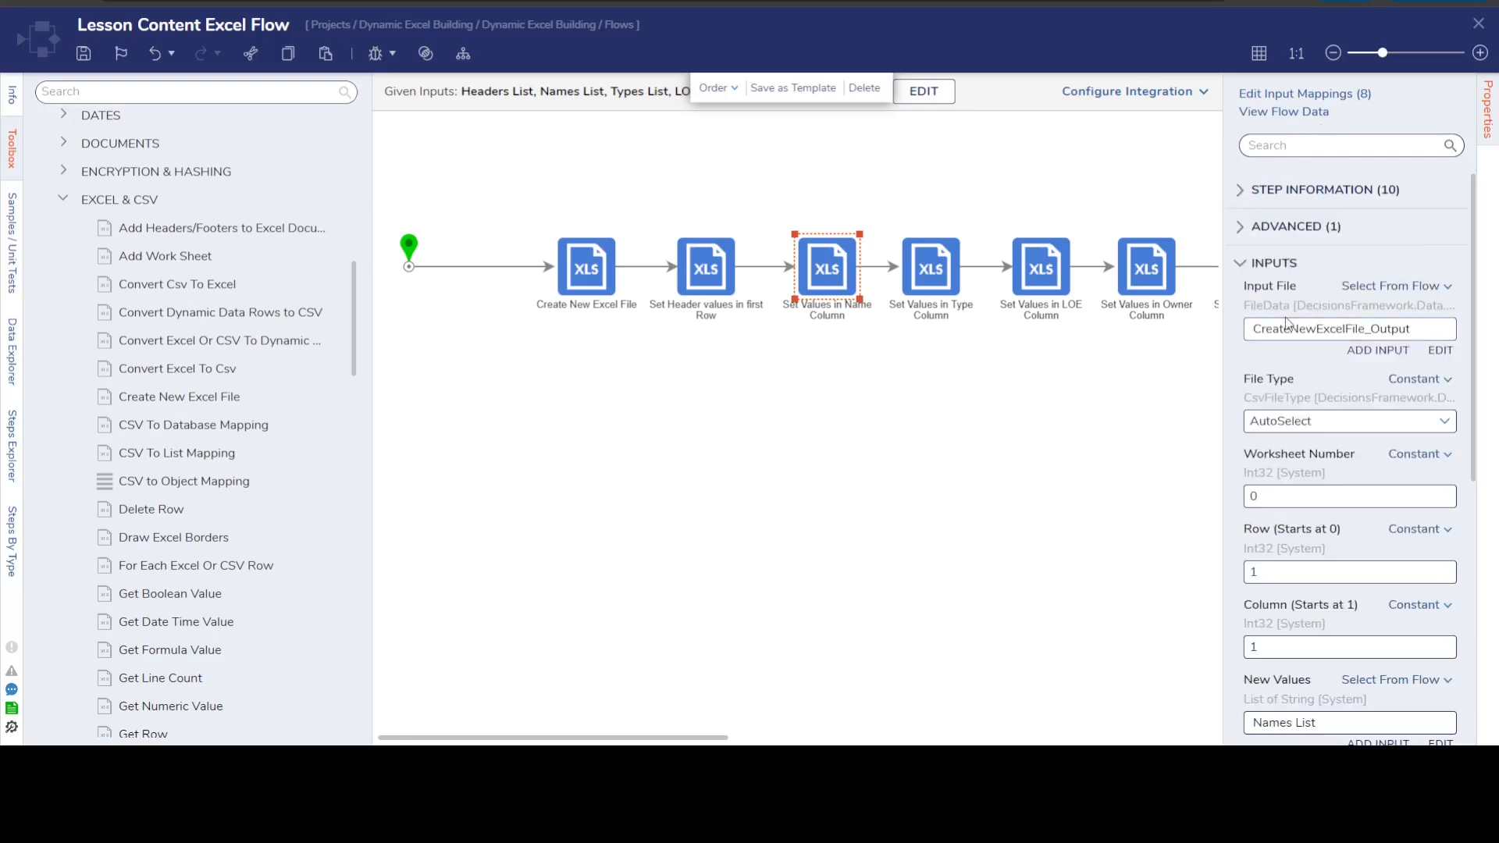
# - Examine the starting row, starting column and other inputs of the Set Values in Name Column step
pyautogui.scroll(-1, 1288, 328)
pyautogui.scroll(-2, 1293, 404)
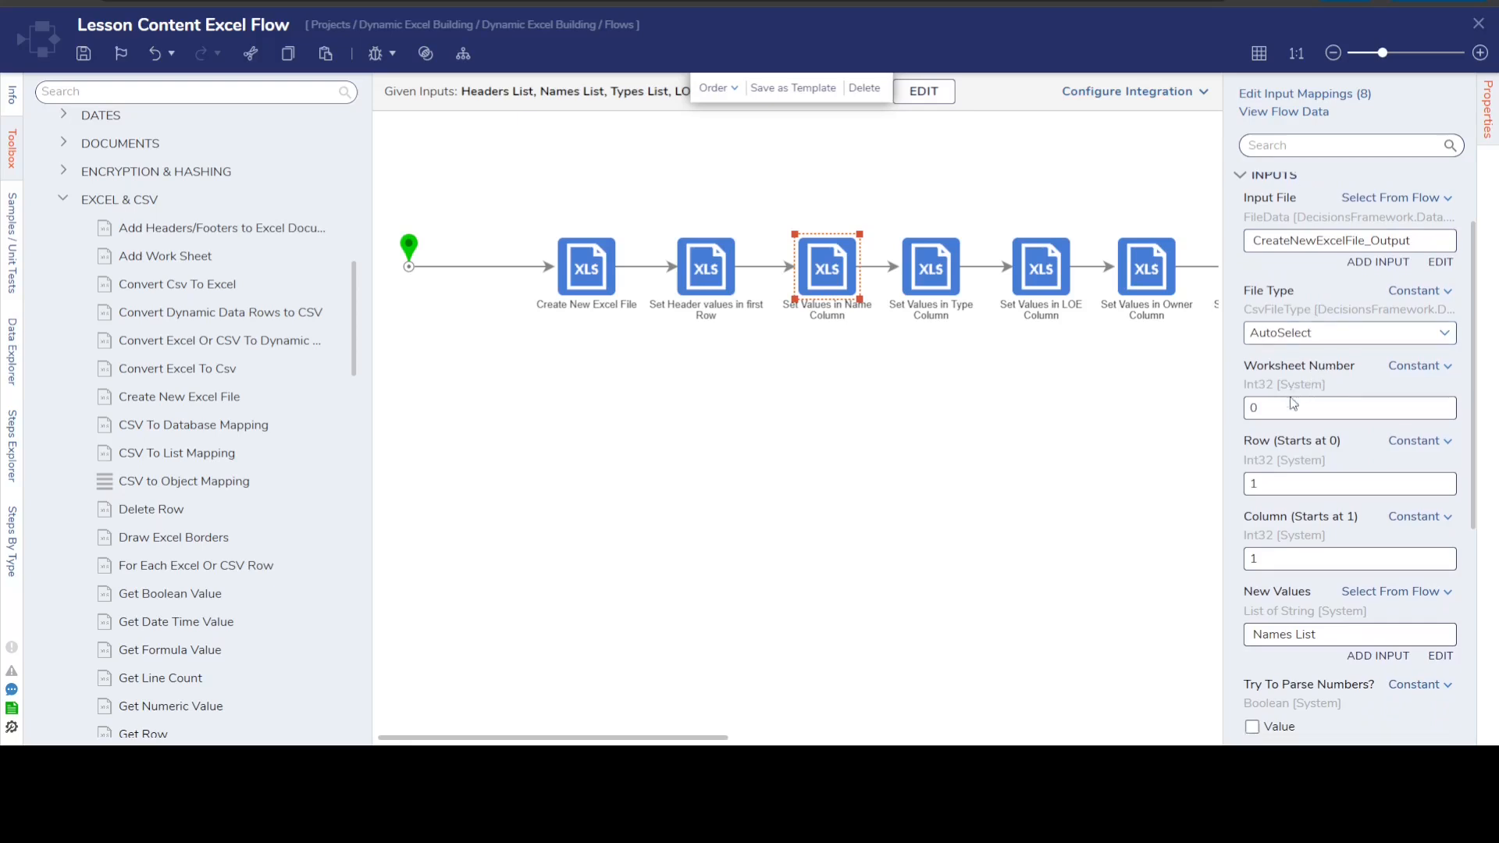
pyautogui.scroll(-2, 1293, 404)
pyautogui.click(1277, 338)
pyautogui.click(1281, 412)
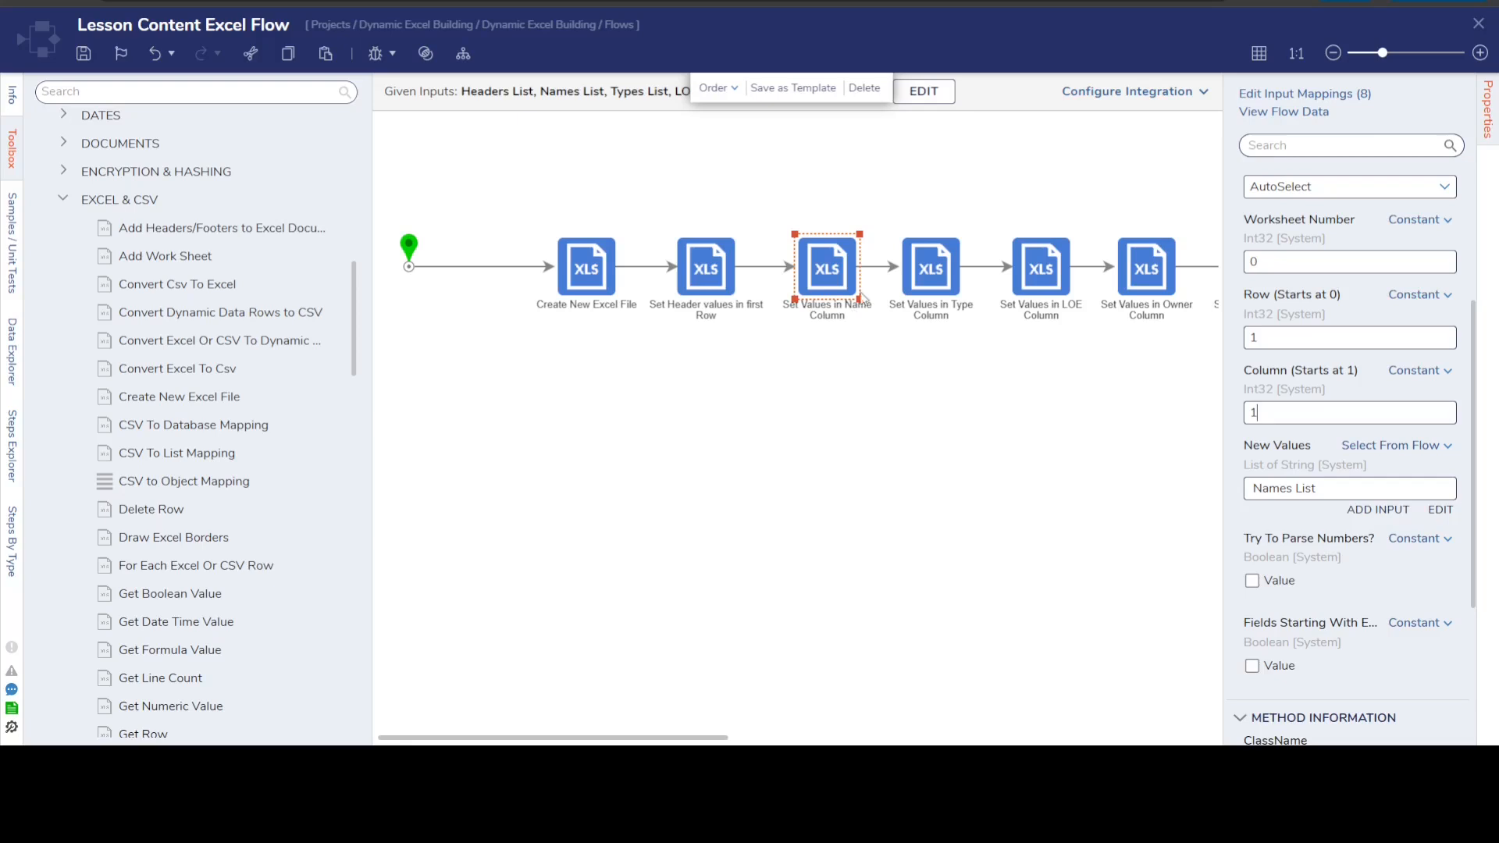
# - Examine the Name step's New Values input, and compare the column numbers and new values of the Type and LOE column steps
pyautogui.click(1336, 490)
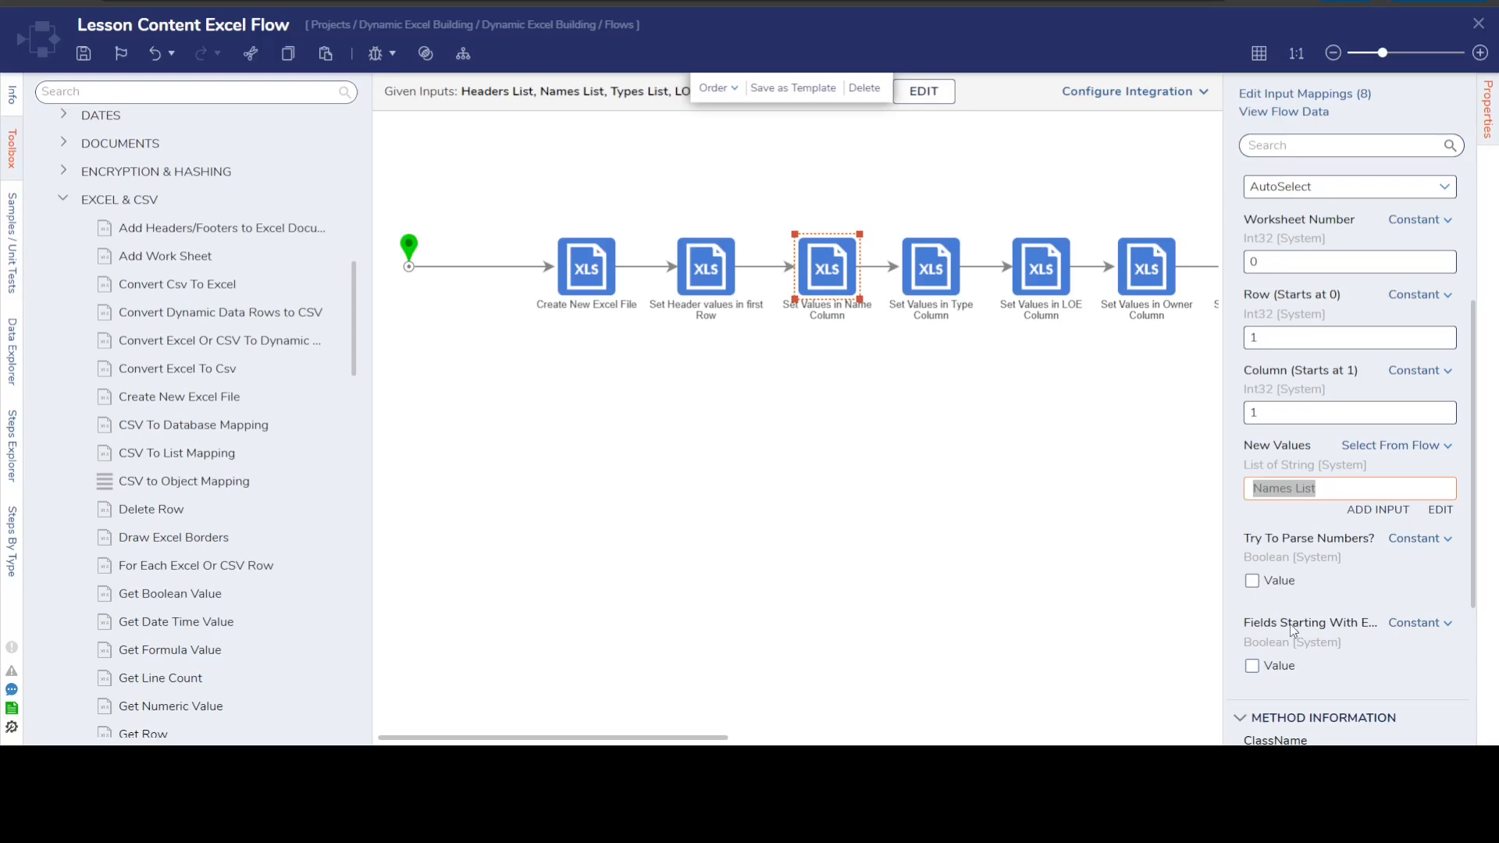
pyautogui.click(943, 279)
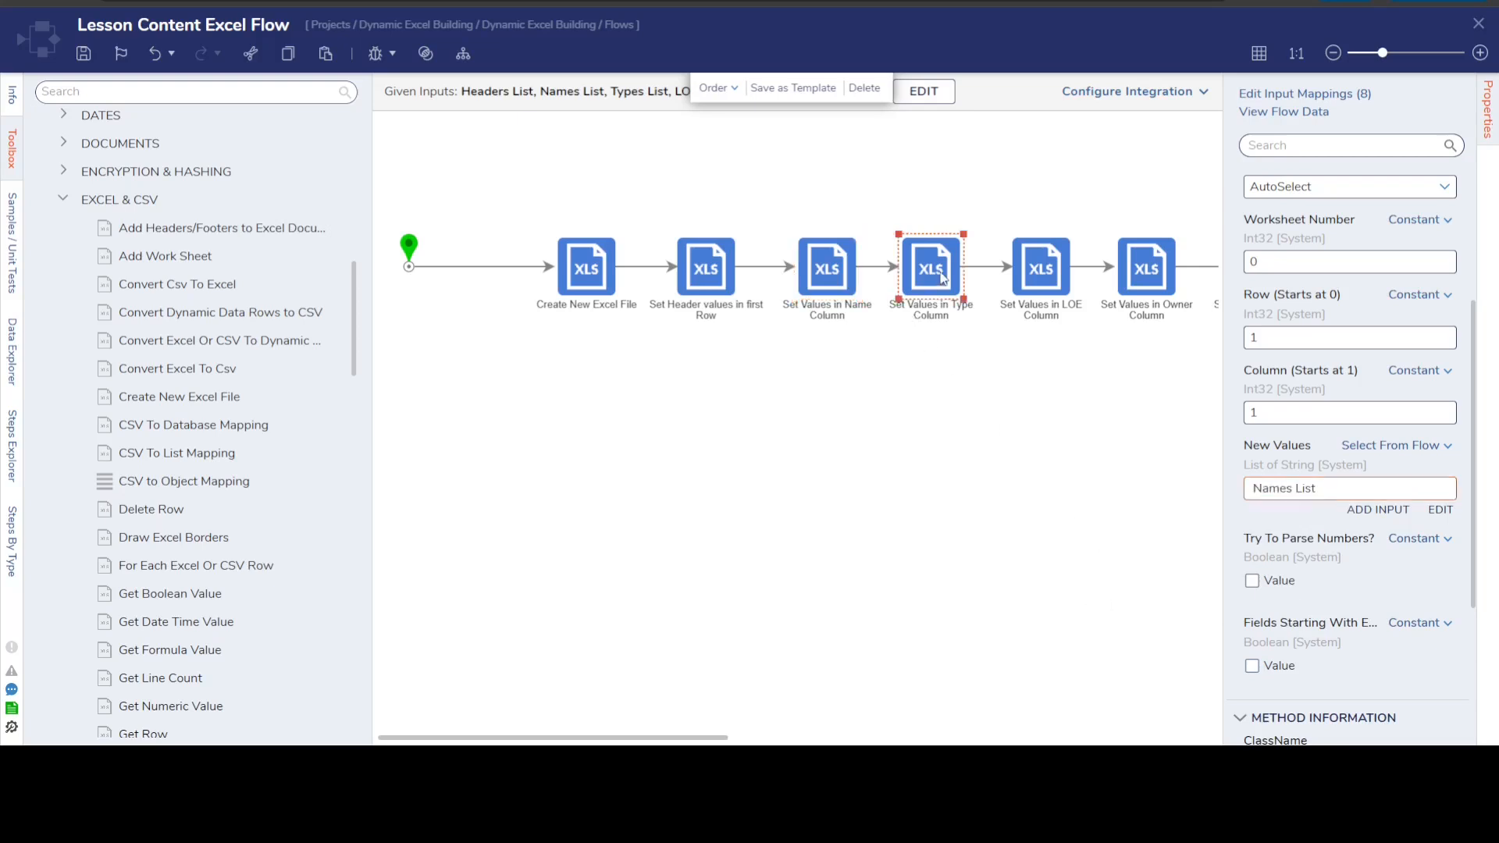
pyautogui.scroll(-5, 1284, 441)
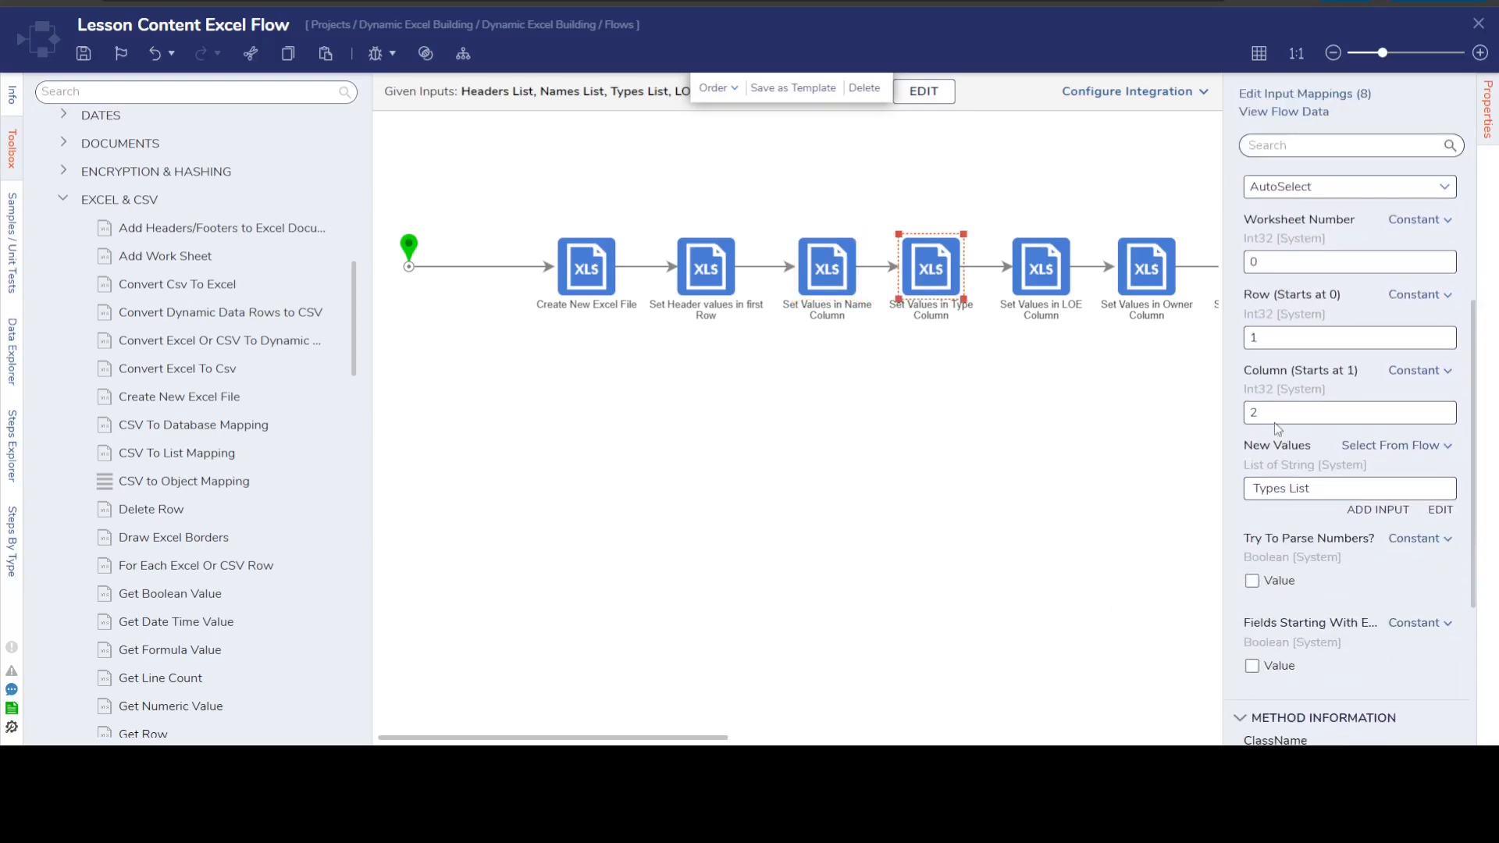
pyautogui.scroll(2, 1290, 380)
pyautogui.scroll(-1, 1292, 387)
pyautogui.moveTo(1282, 491); pyautogui.dragTo(1252, 490)
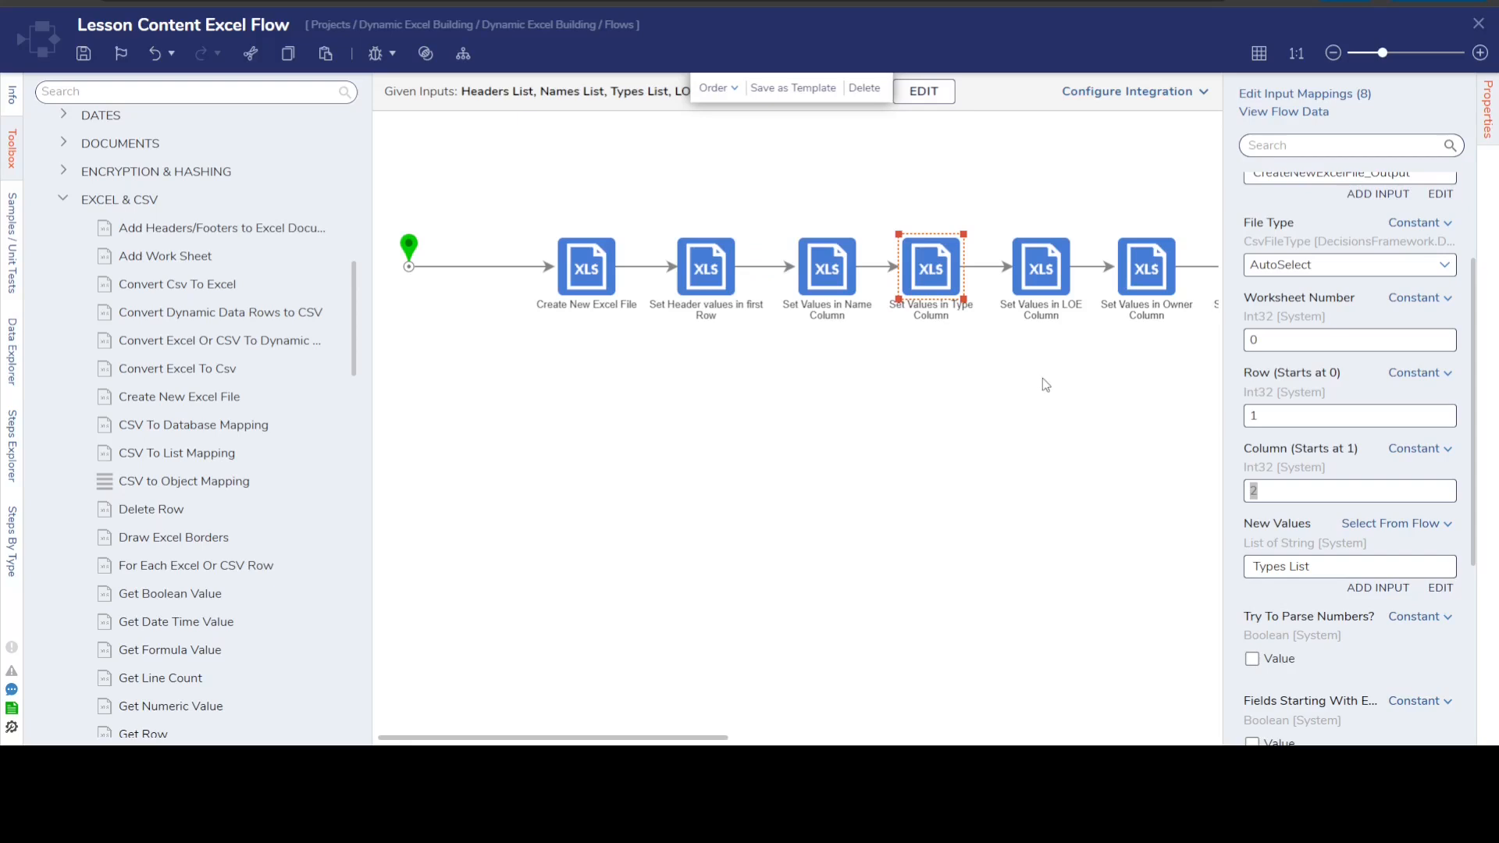
pyautogui.click(1042, 266)
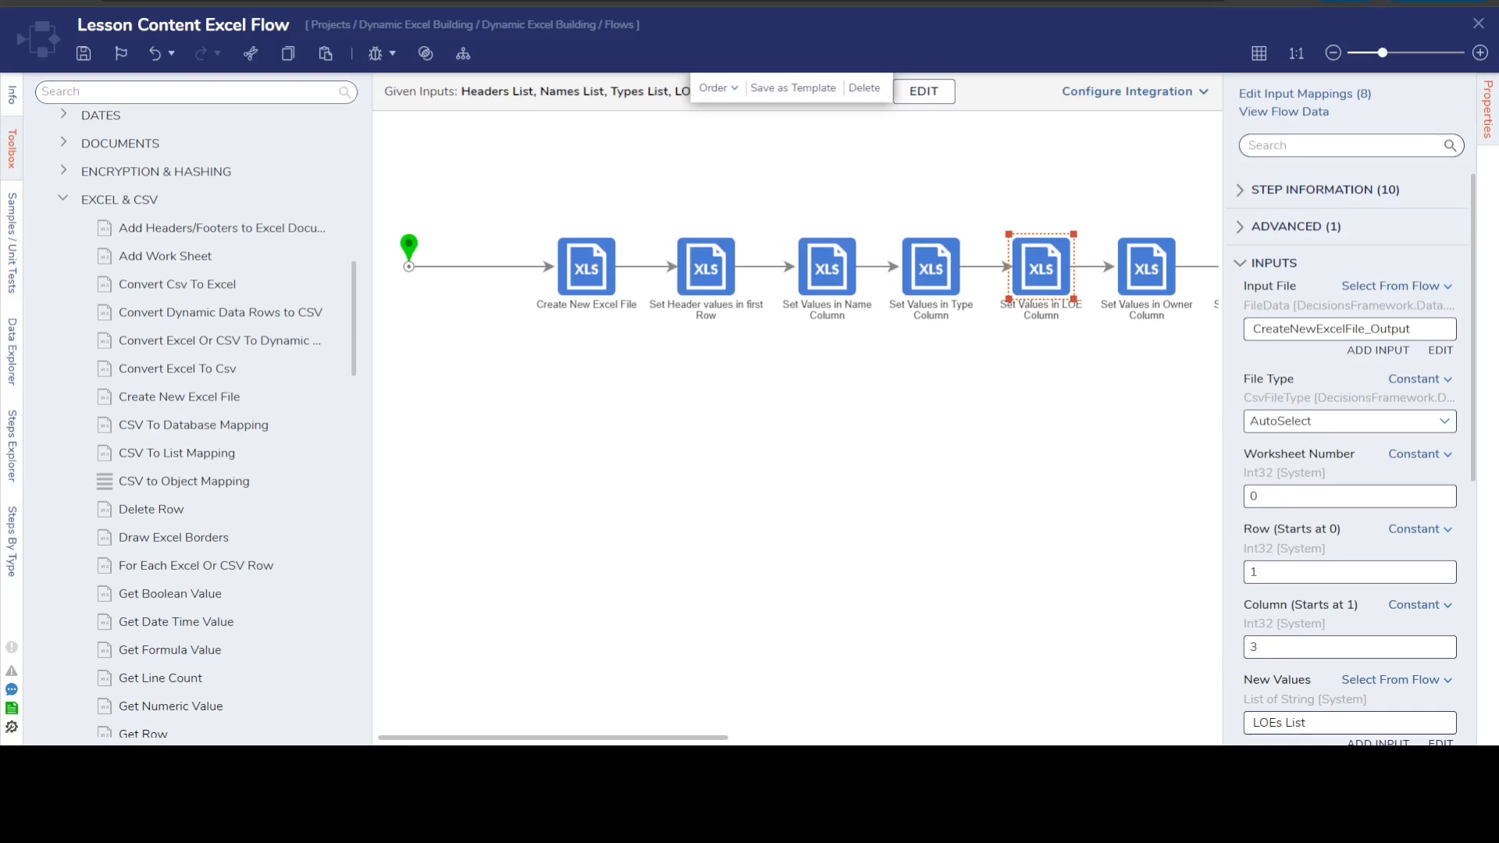
# - Highlight the seven steps from Create New Excel File to Set Values in Status Column and look through the available Excel & CSV steps
pyautogui.moveTo(588, 737); pyautogui.dragTo(646, 736)
pyautogui.moveTo(407, 192); pyautogui.dragTo(1156, 362)
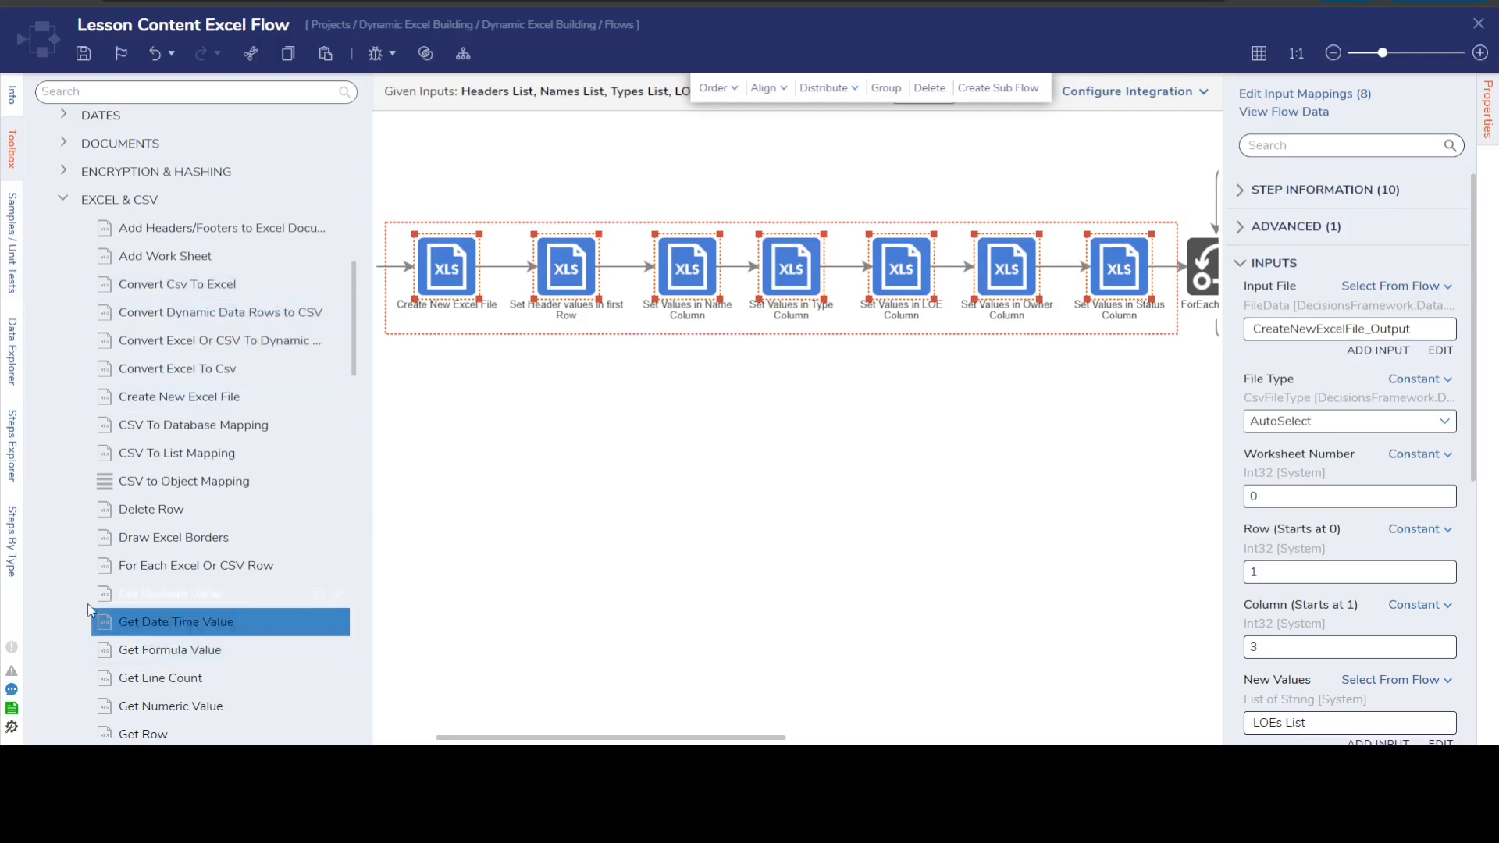
pyautogui.scroll(-10, 77, 597)
pyautogui.scroll(-3, 77, 595)
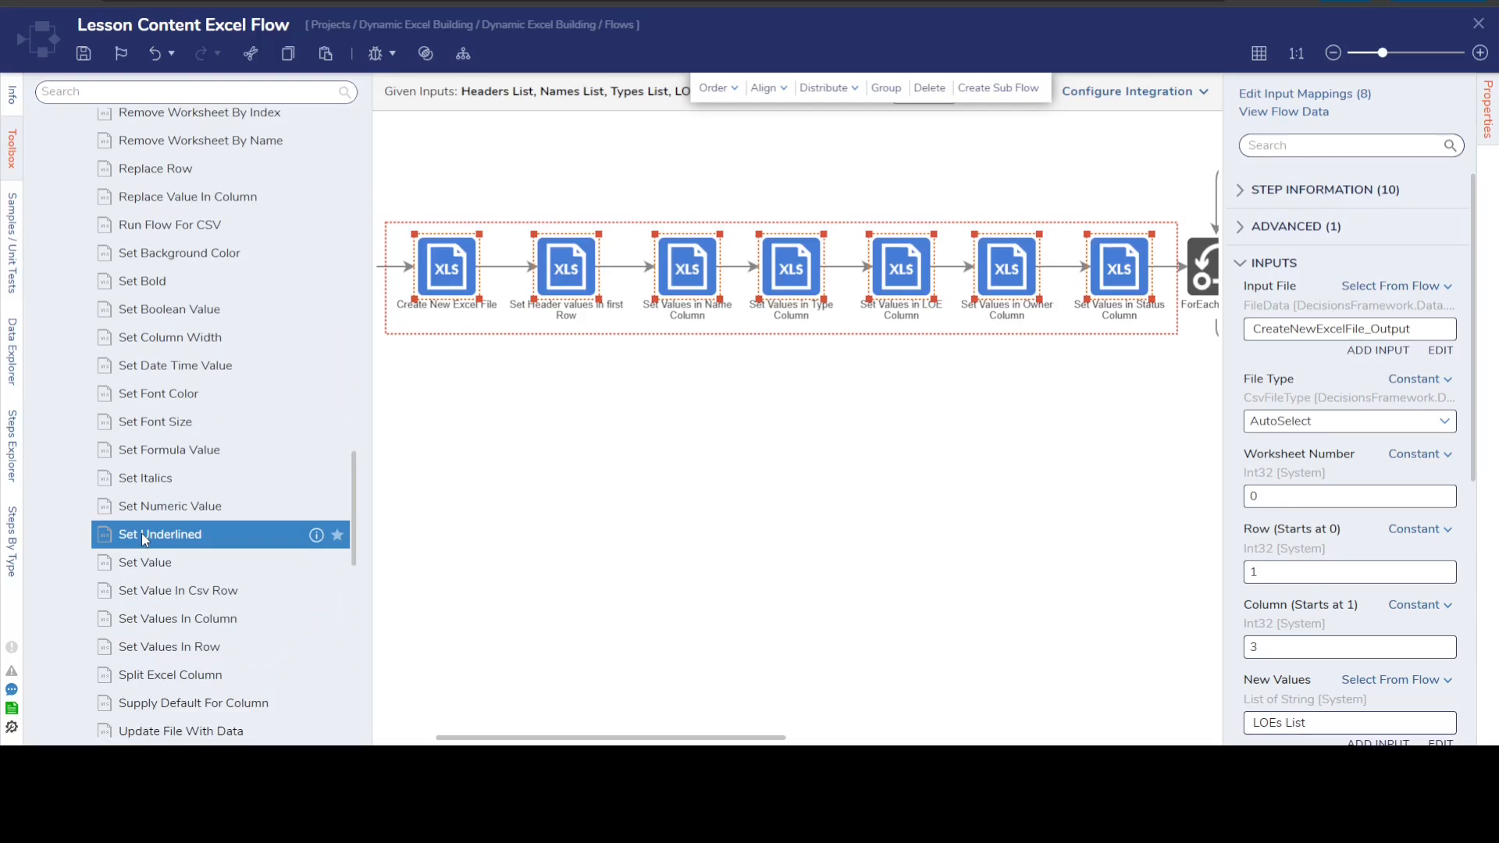
pyautogui.scroll(-1, 188, 554)
pyautogui.scroll(2, 241, 613)
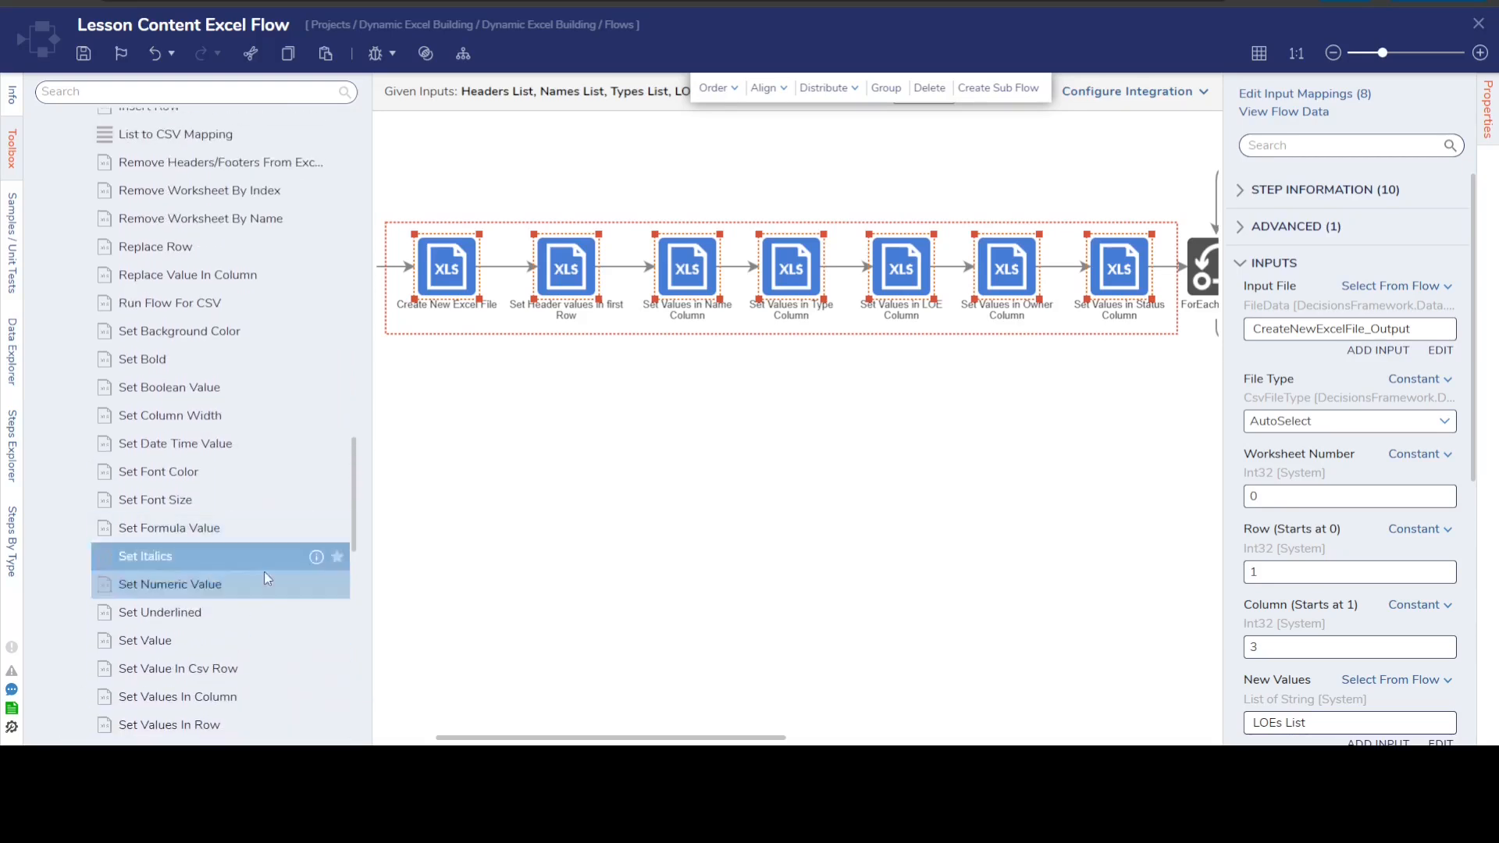
# - Highlight the loop of ForEach Step 1, Set Bold 1 and Draw Excel Borders 1, and examine ForEach Step 1's collection and outputs
pyautogui.moveTo(768, 737); pyautogui.dragTo(964, 737)
pyautogui.click(666, 386)
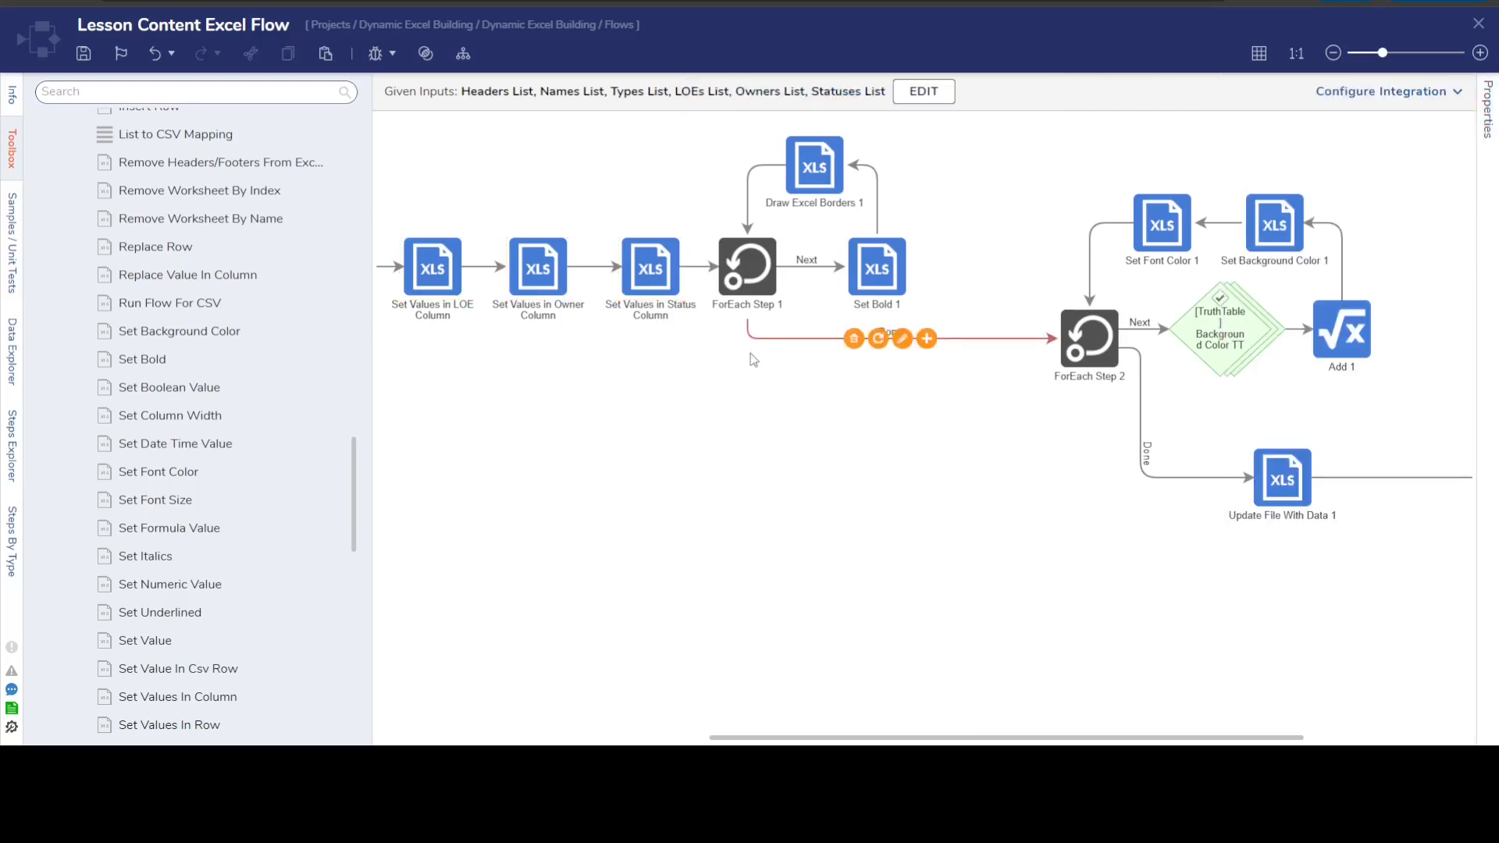
pyautogui.moveTo(748, 356); pyautogui.dragTo(898, 136)
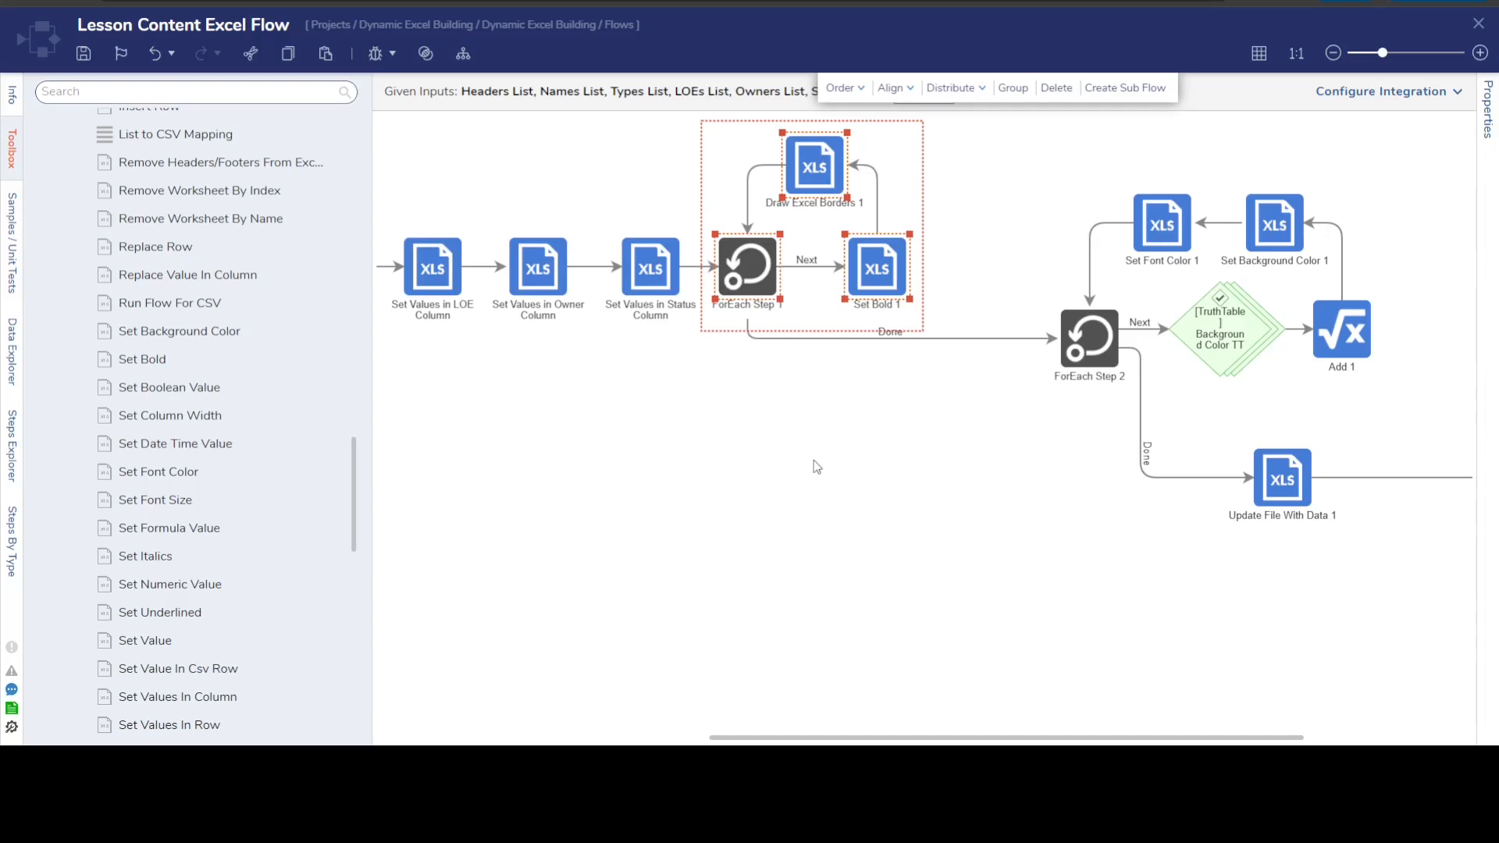
pyautogui.click(738, 271)
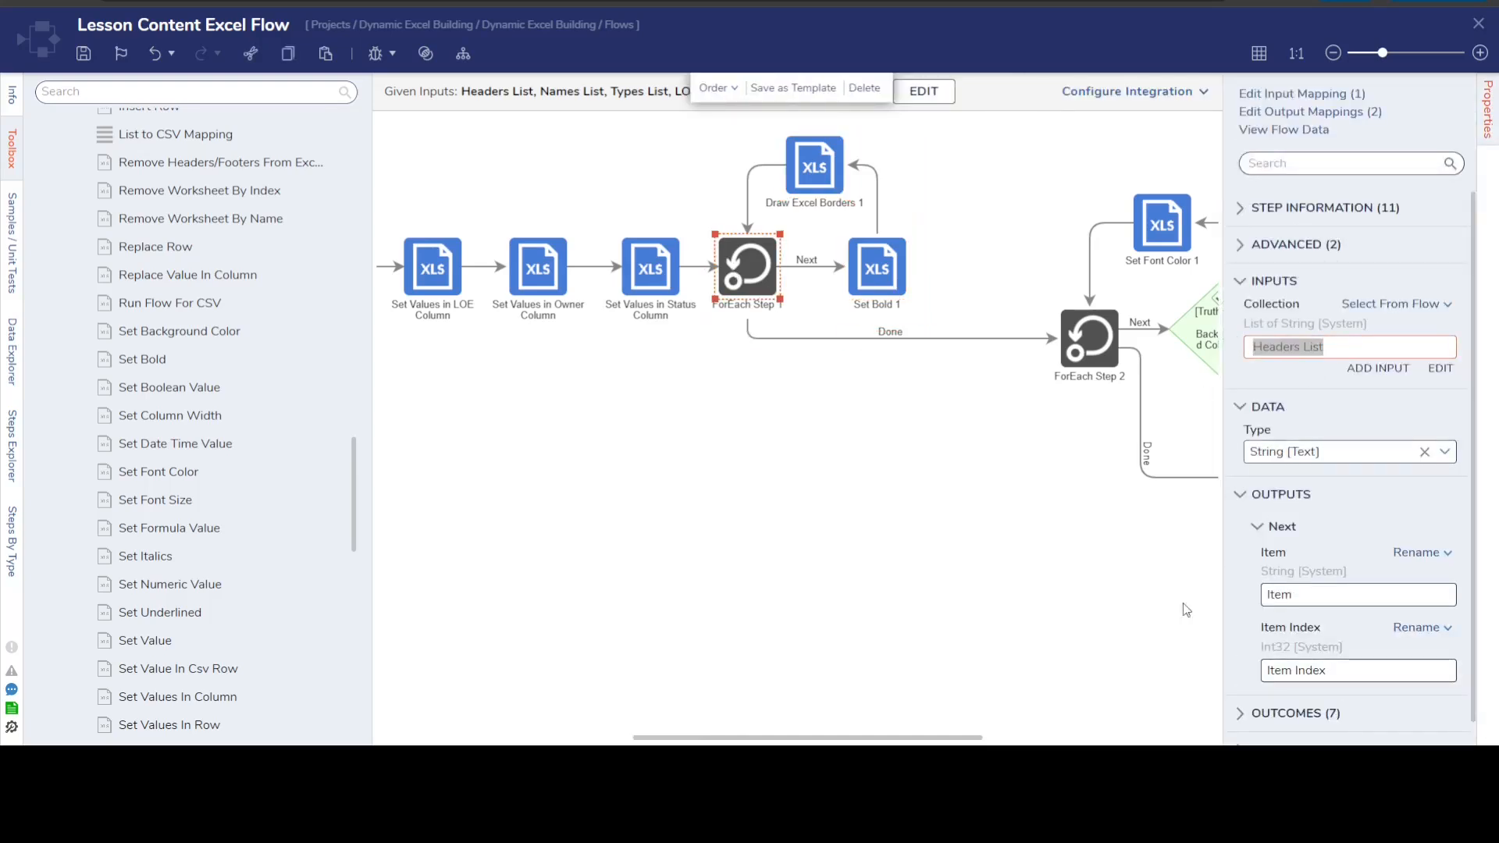
pyautogui.click(967, 600)
# - Examine the Set Bold 1 step's file, CSV separator, worksheet number, row and column inputs
pyautogui.click(865, 288)
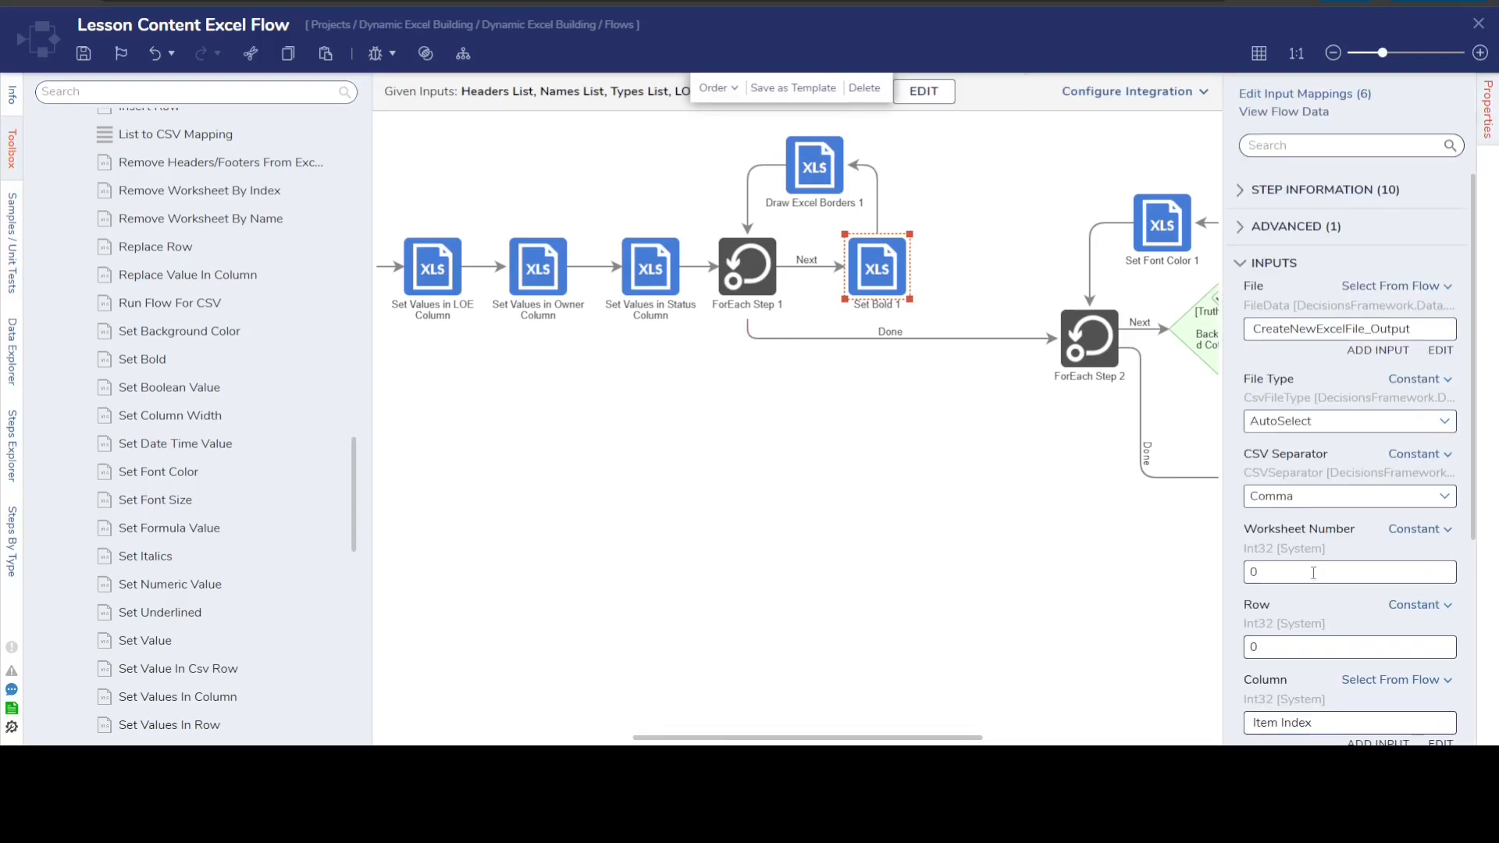
pyautogui.scroll(-1, 1312, 587)
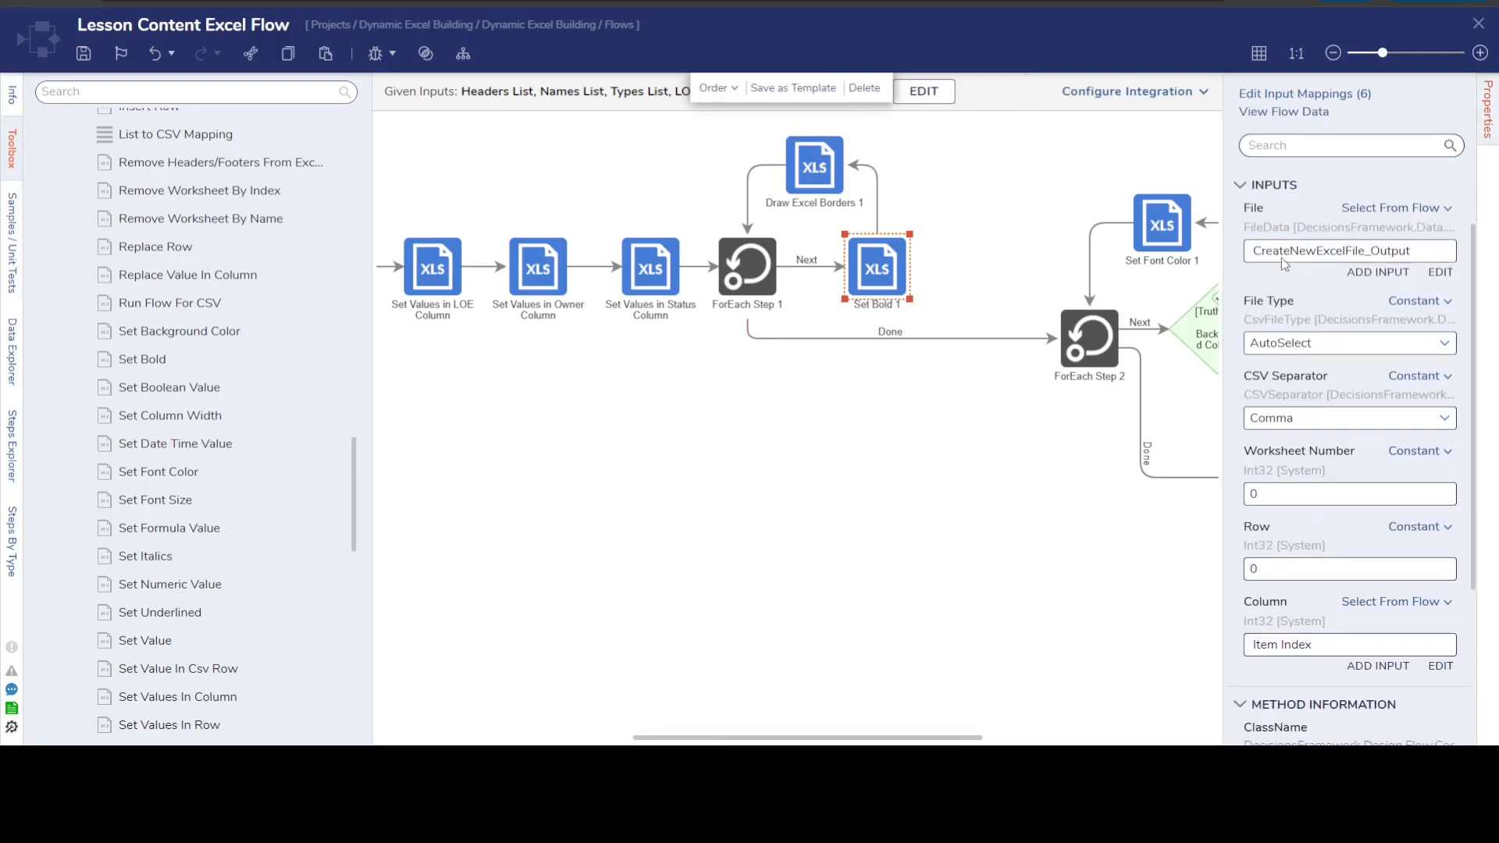
pyautogui.doubleClick(1320, 248)
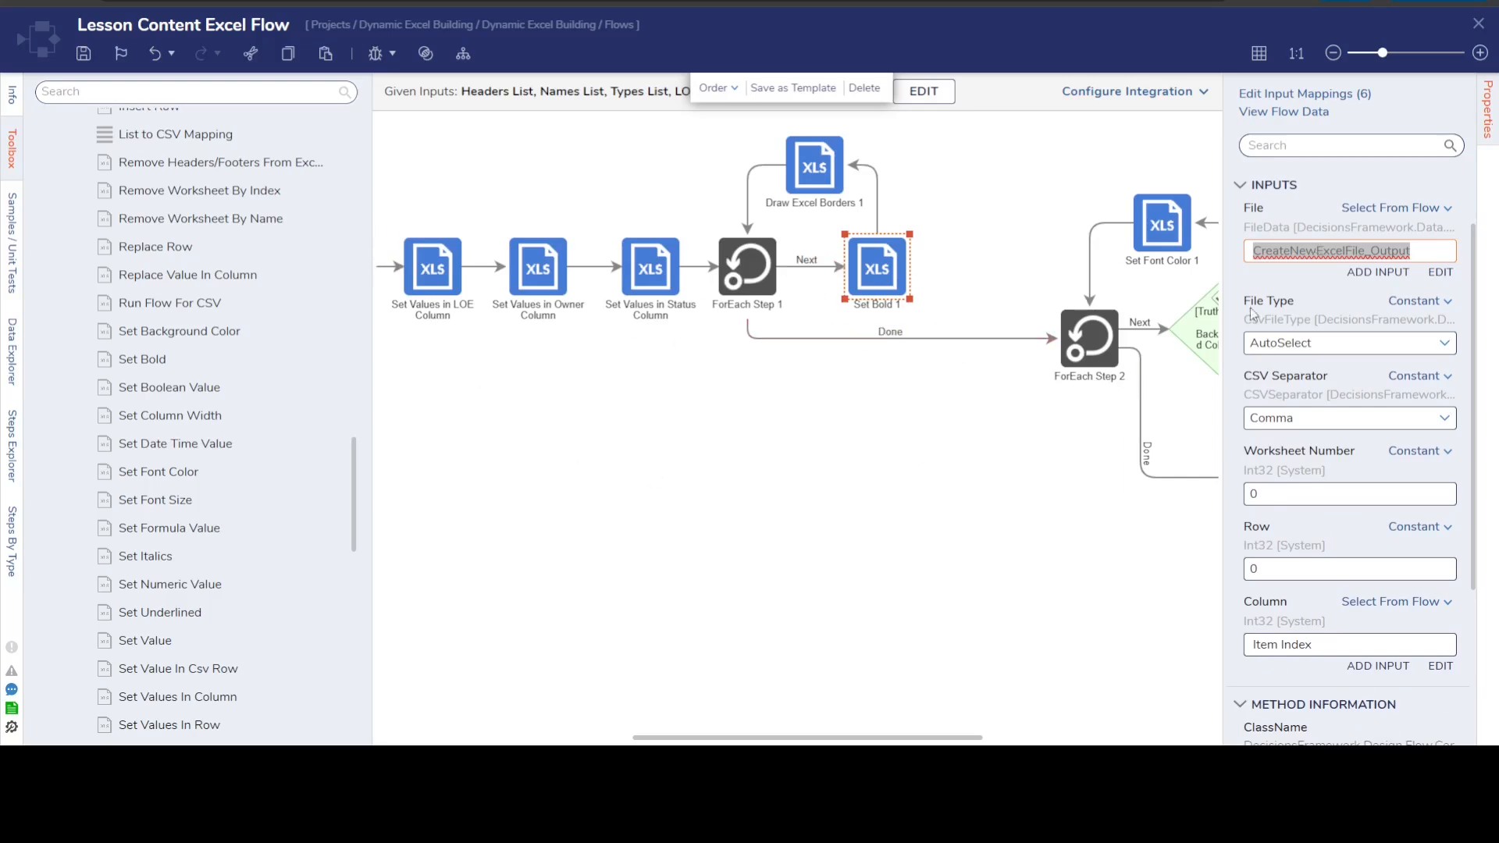
pyautogui.click(1322, 251)
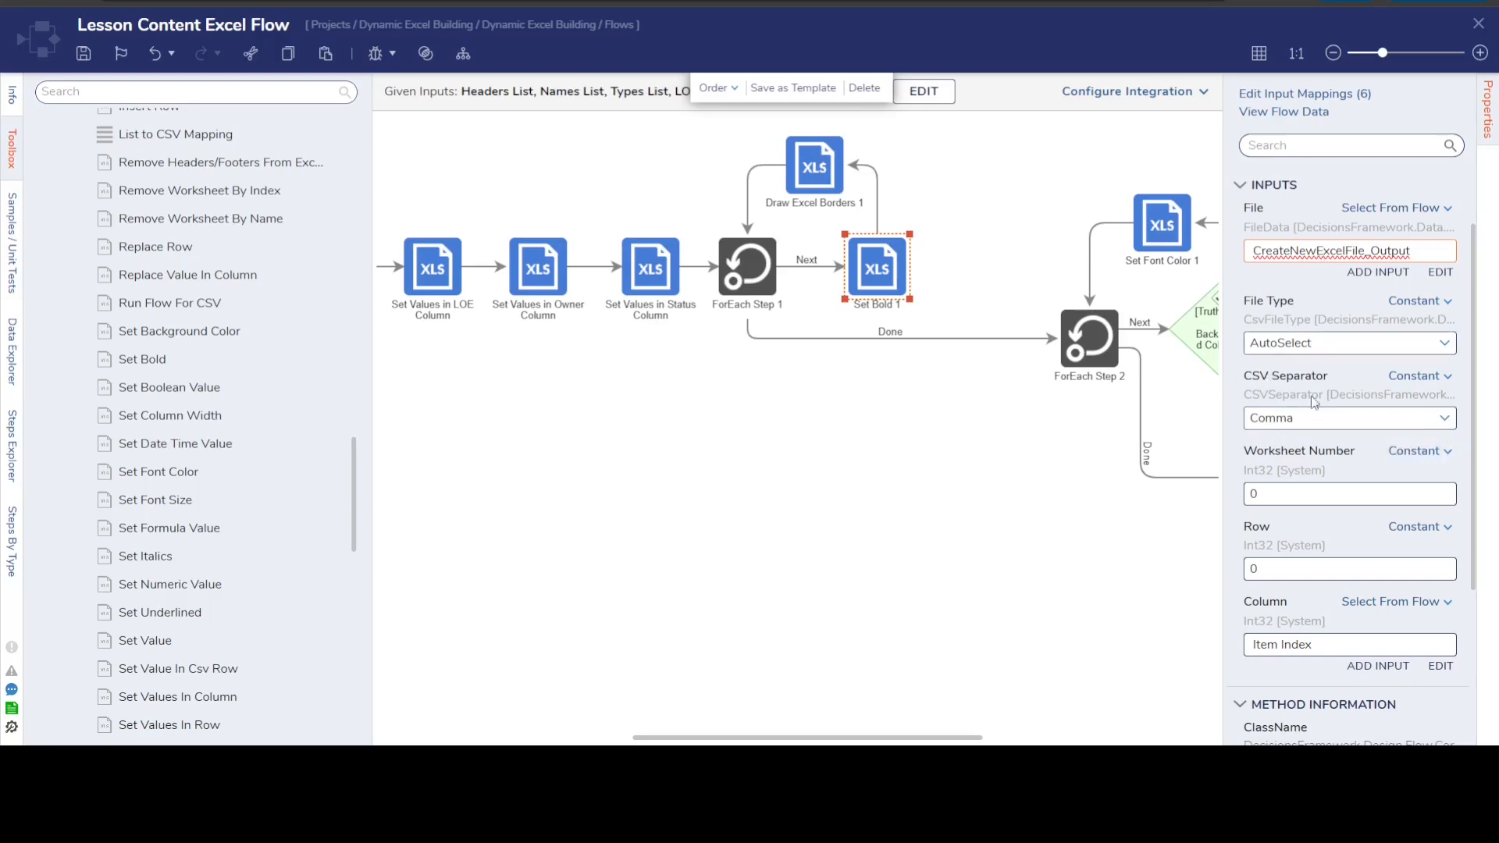
pyautogui.click(1300, 418)
pyautogui.scroll(-1, 1316, 402)
pyautogui.scroll(-1, 1315, 400)
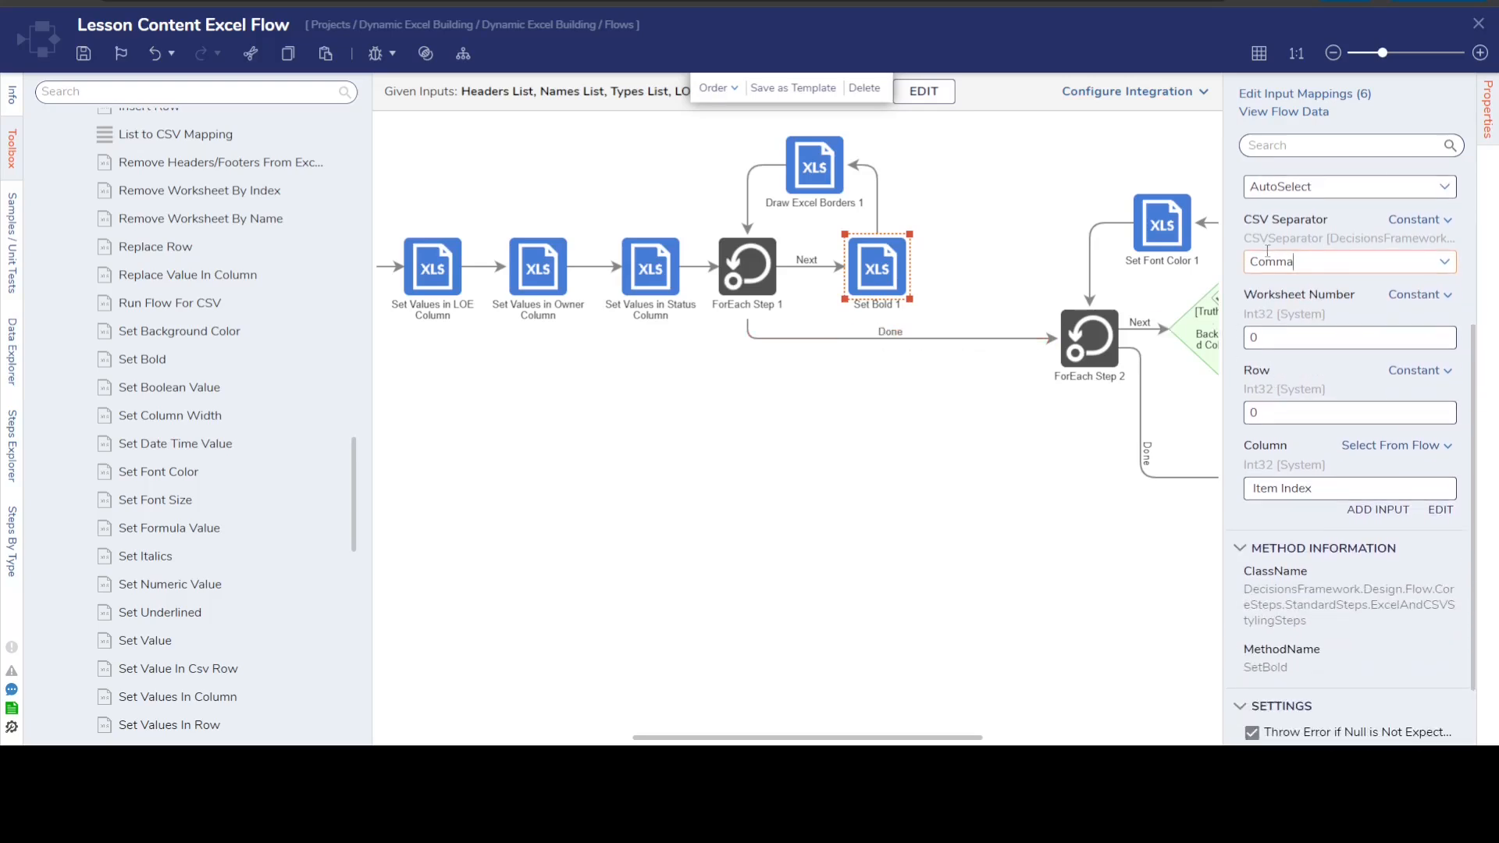
pyautogui.click(1284, 417)
pyautogui.click(1307, 488)
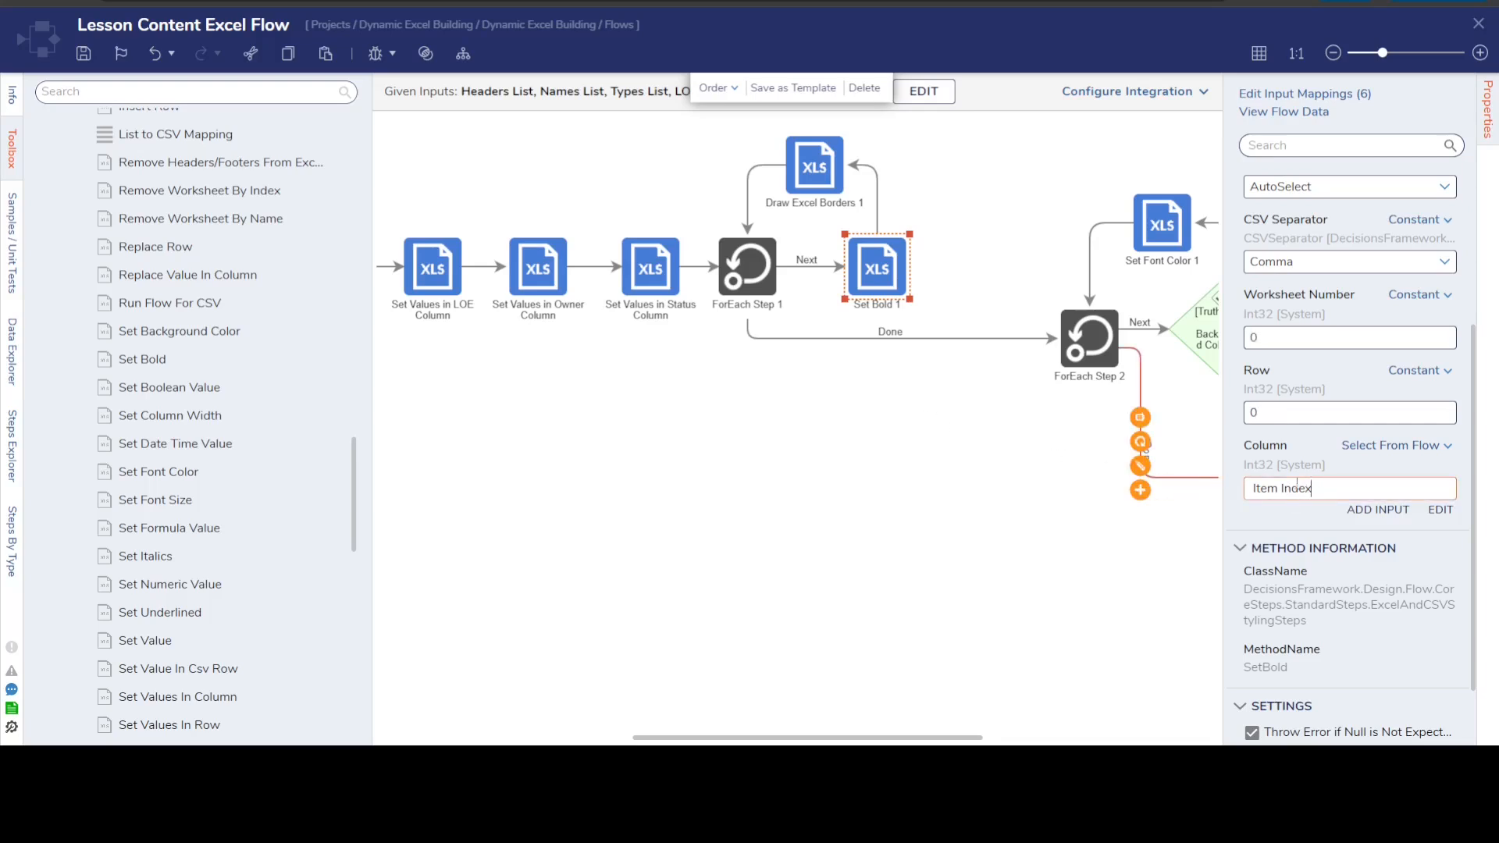
# - Compare the item index output of ForEach Step 1 and the Status column step's inputs with Set Bold 1's row and column inputs
pyautogui.click(780, 289)
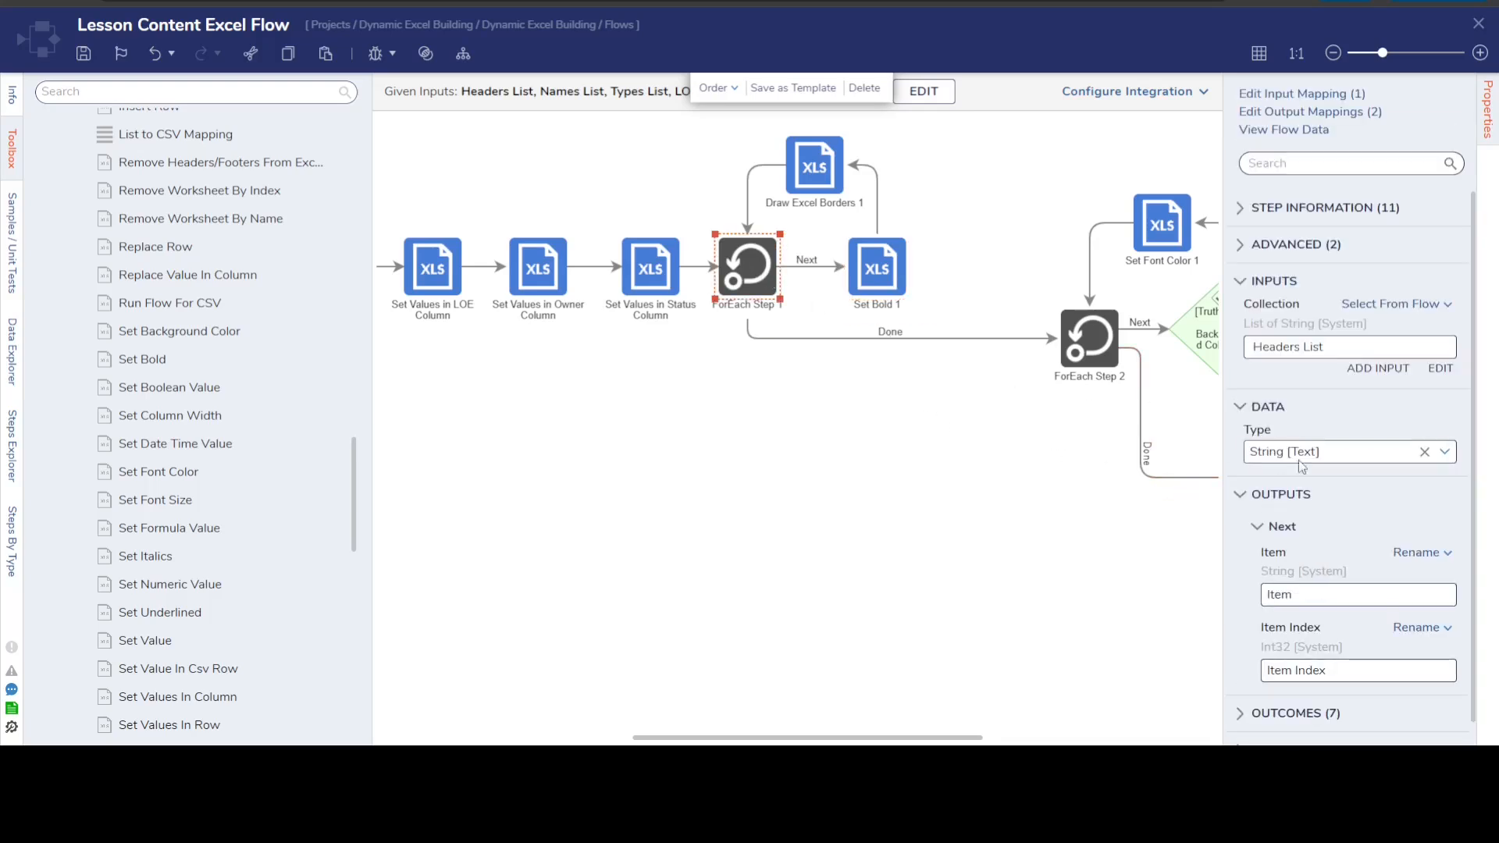
pyautogui.click(871, 282)
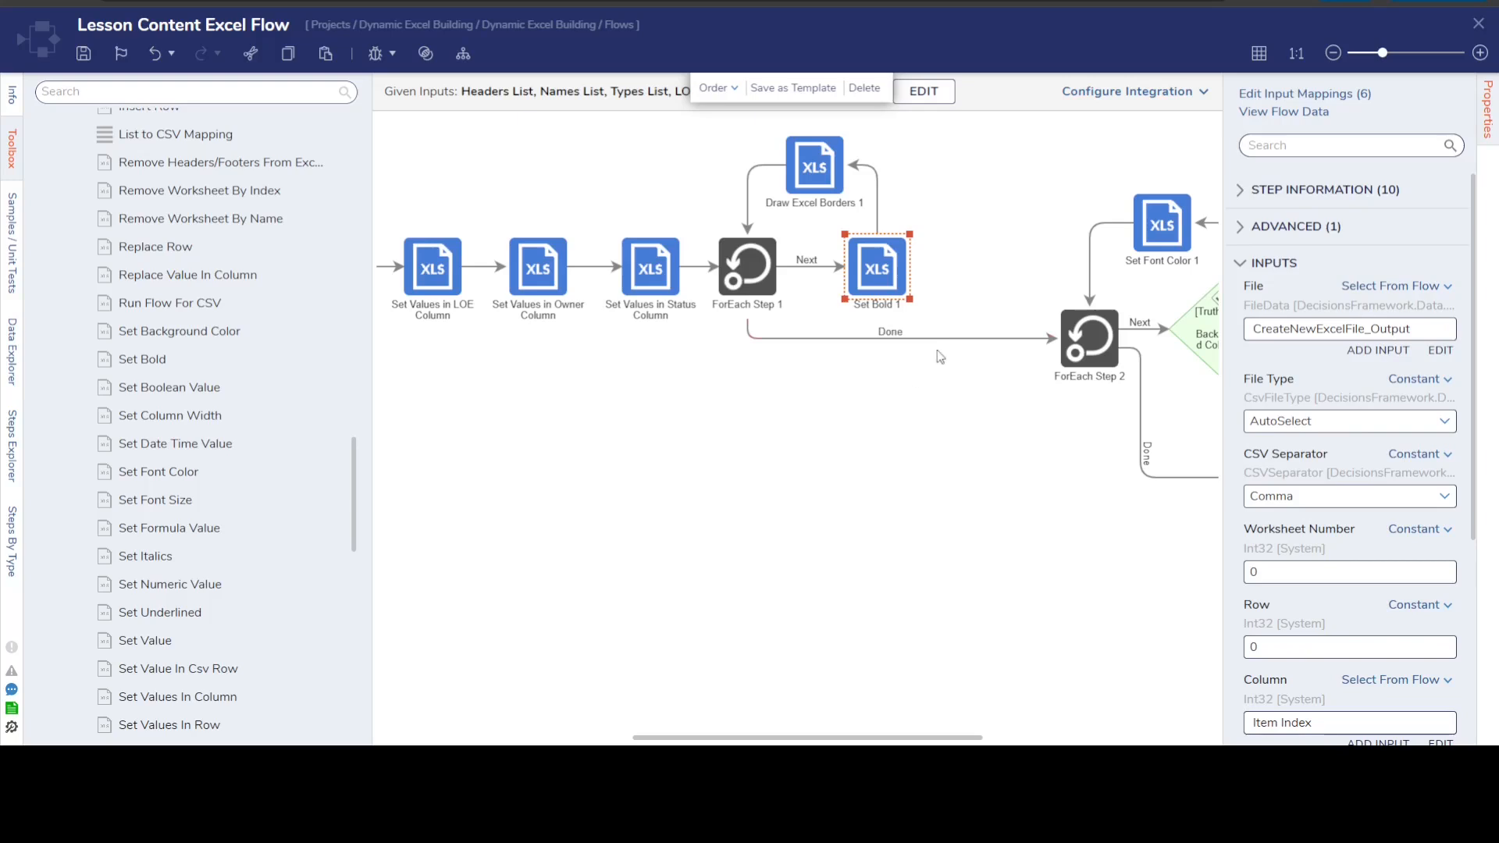
pyautogui.scroll(-1, 1277, 632)
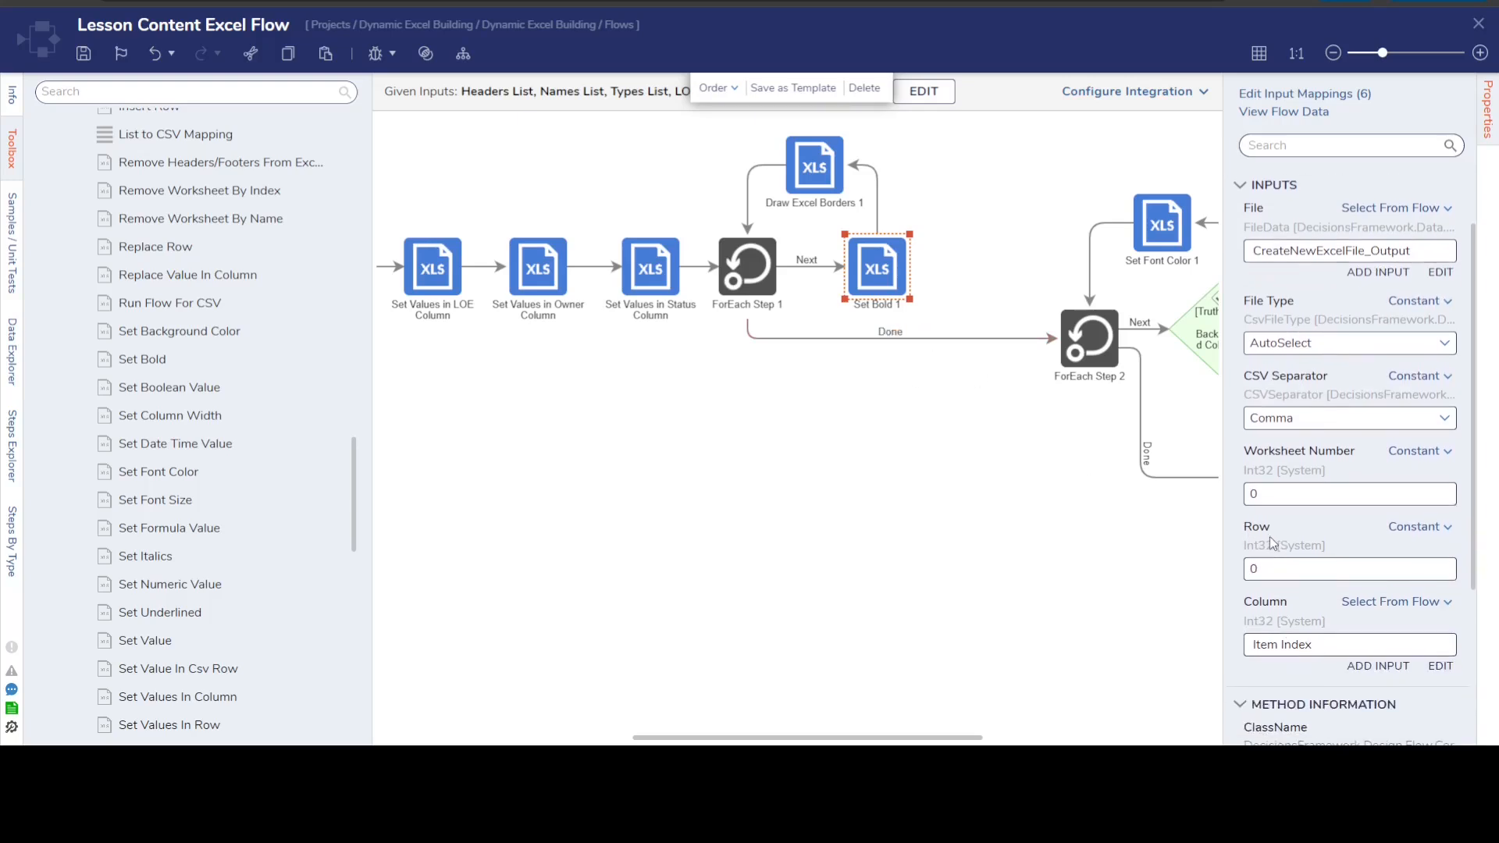
pyautogui.click(668, 283)
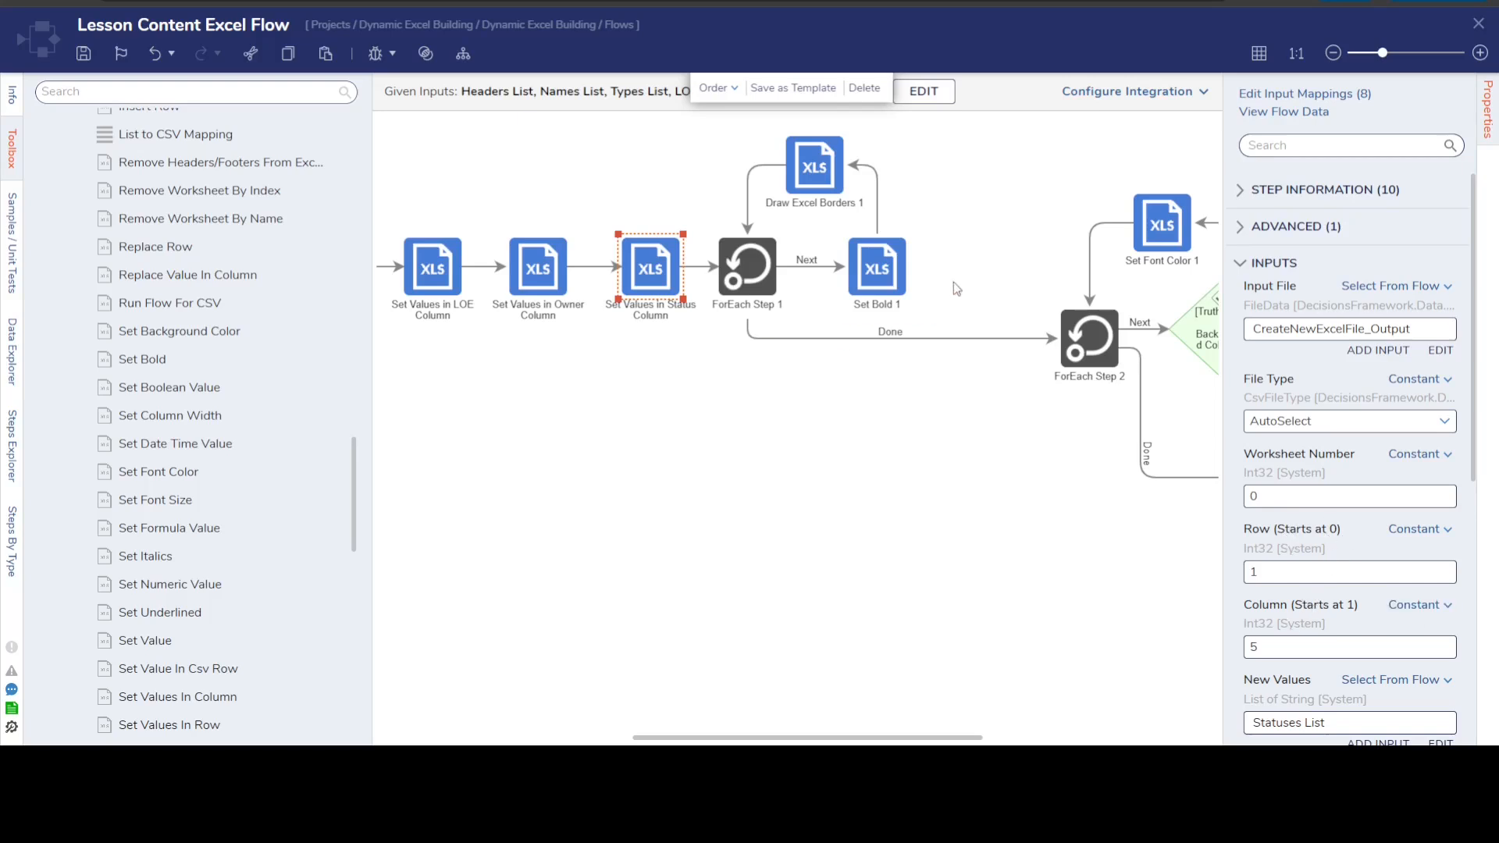
pyautogui.click(894, 277)
pyautogui.scroll(-3, 1259, 389)
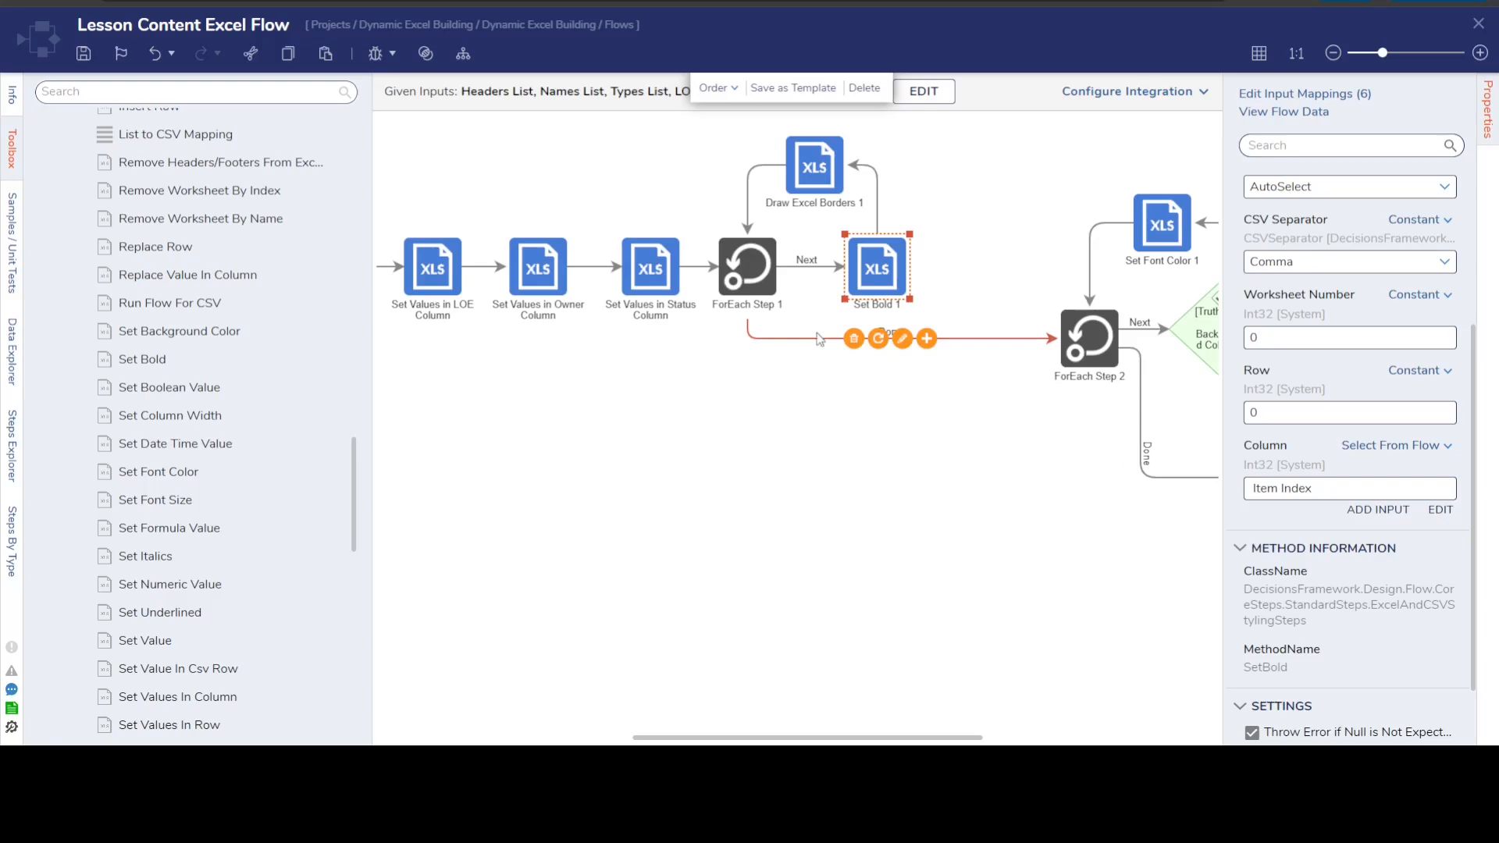
pyautogui.click(1275, 411)
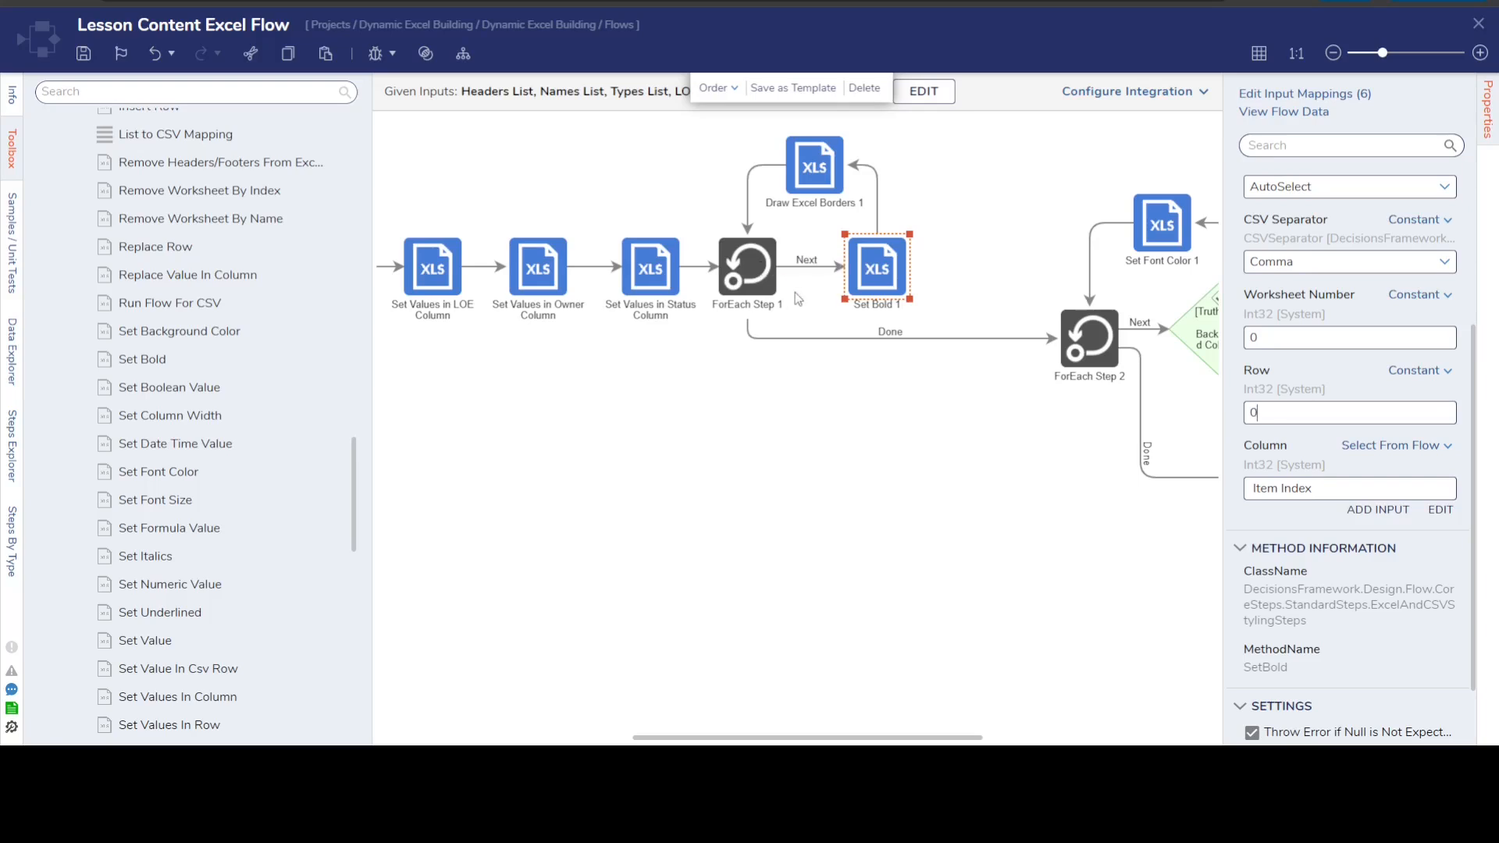
# - Examine the cell, edges, file and style inputs of the Draw Excel Borders 1 step, and clear the selection
pyautogui.click(806, 166)
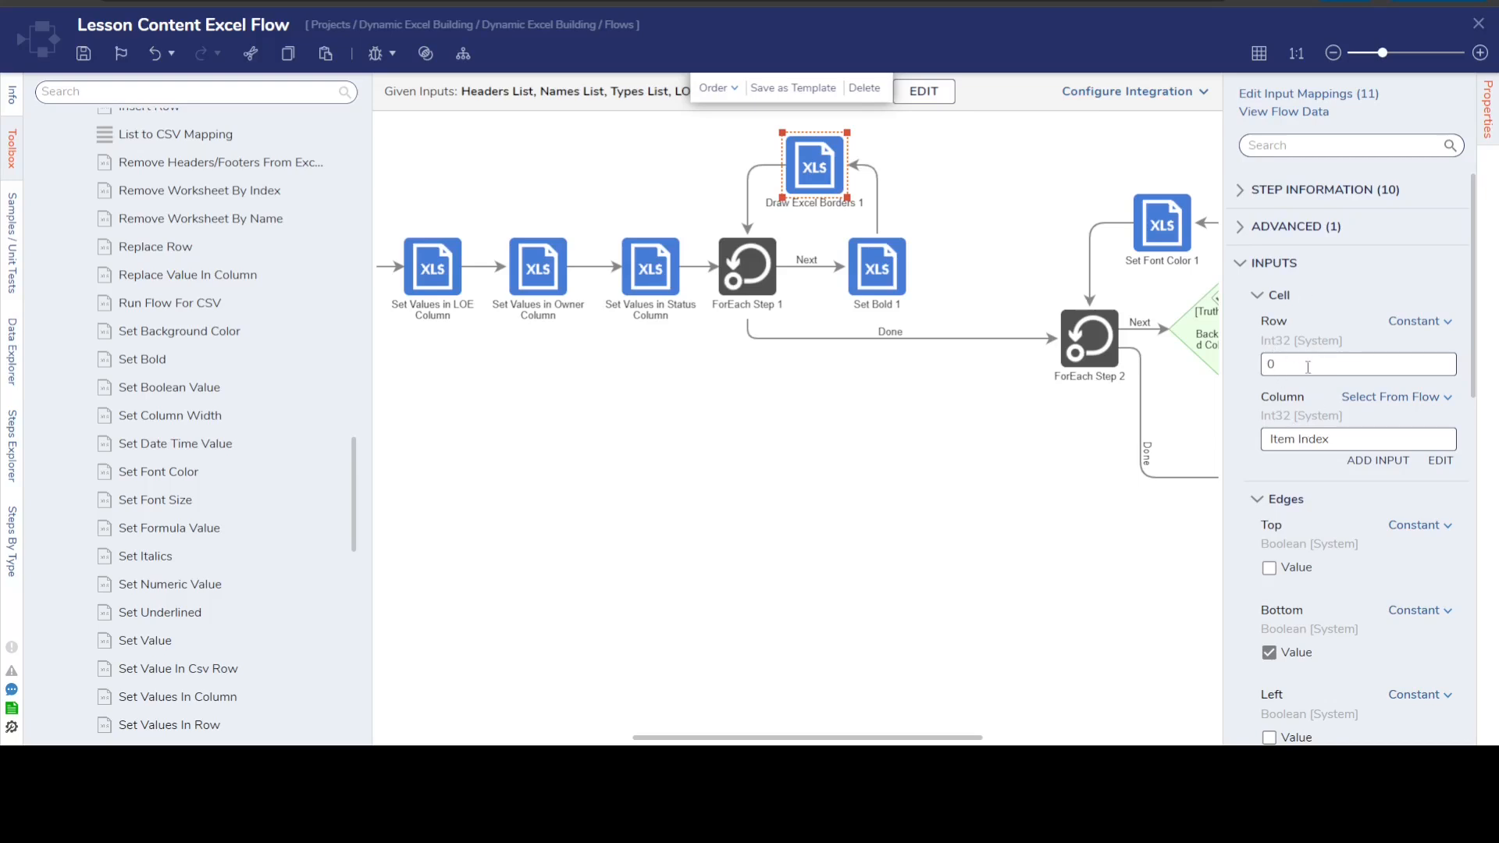
pyautogui.scroll(-3, 1308, 367)
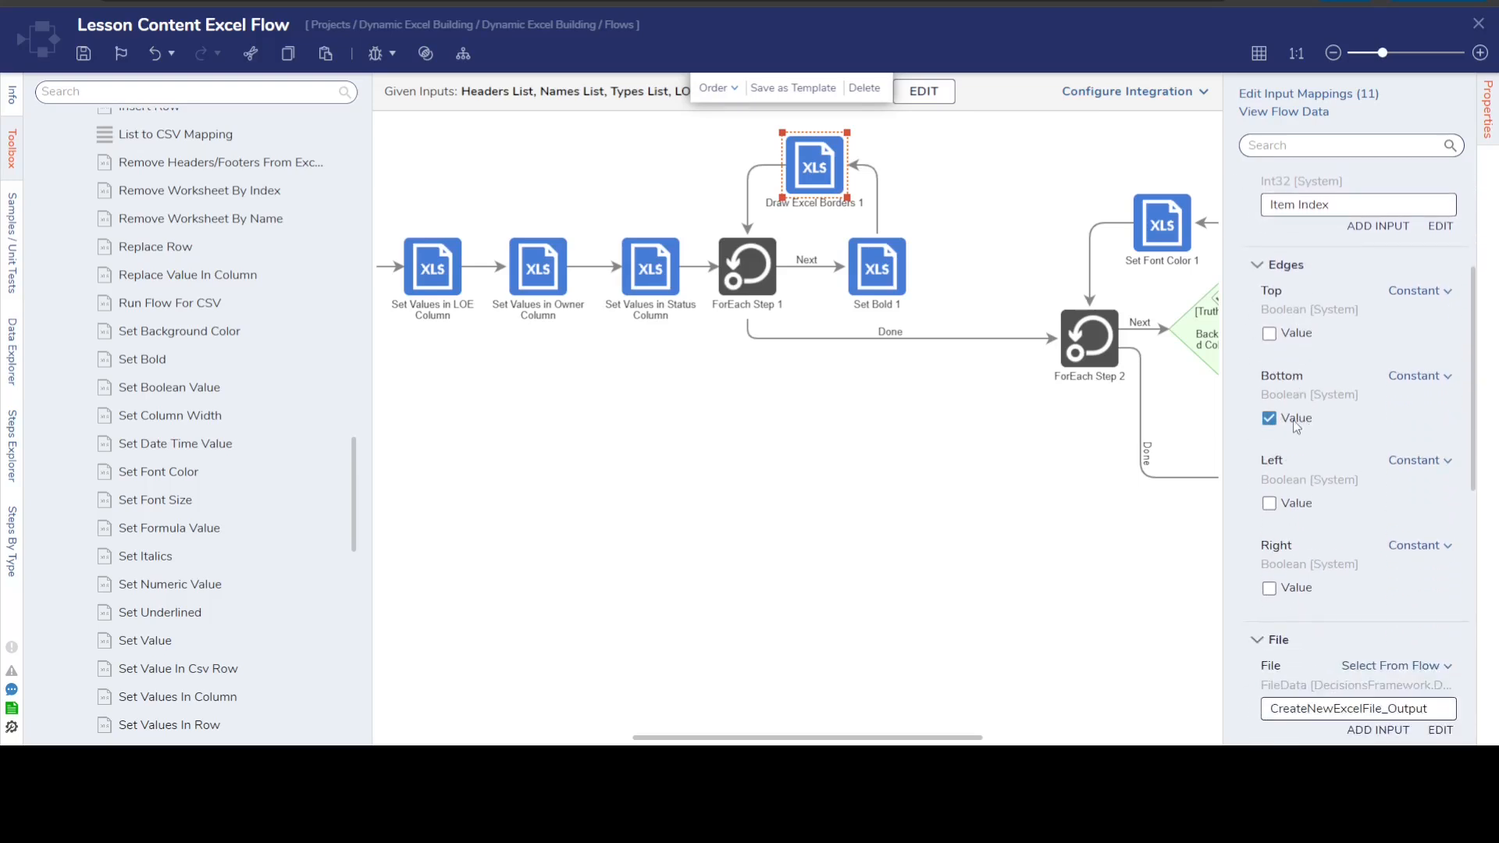
pyautogui.scroll(-6, 1296, 420)
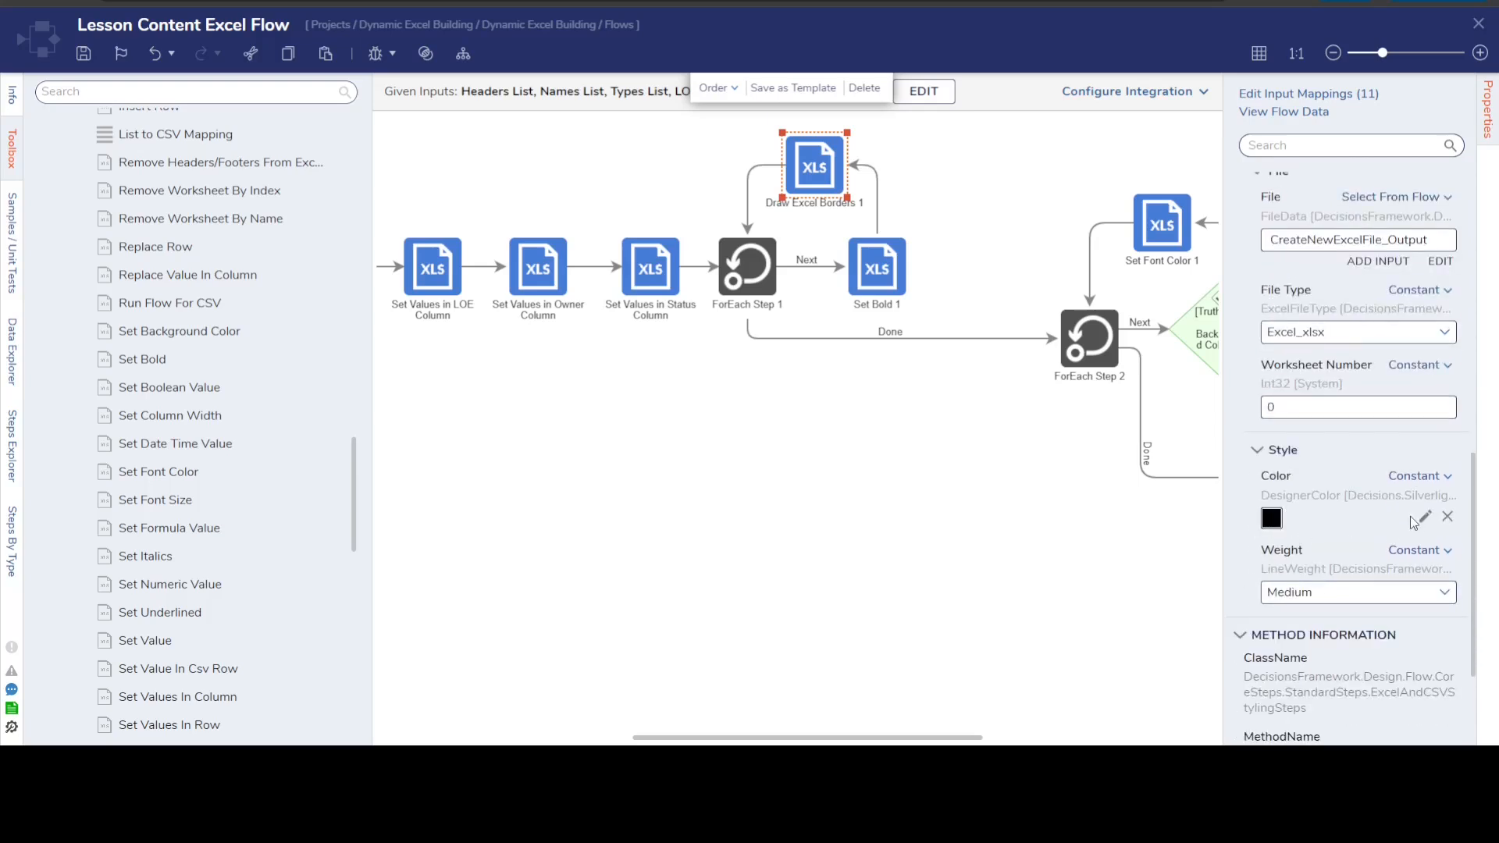
pyautogui.scroll(2, 1390, 522)
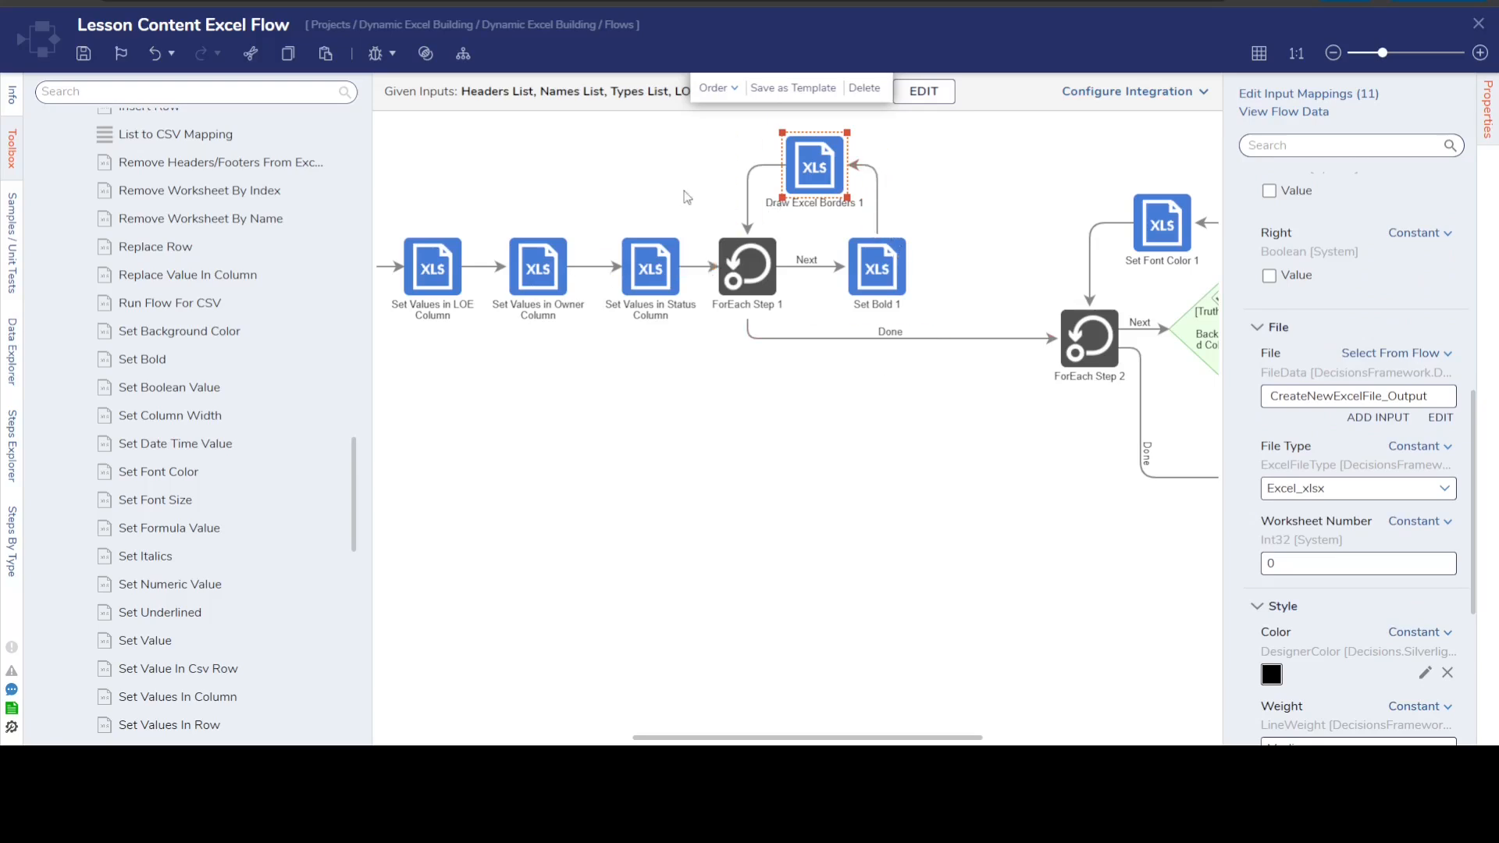
pyautogui.click(813, 438)
# - Highlight the second loop's steps, from ForEach Step 2 through the truth table and Add 1 to the color steps, and clear the selection
pyautogui.moveTo(858, 737); pyautogui.dragTo(1024, 734)
pyautogui.moveTo(727, 184); pyautogui.dragTo(1133, 382)
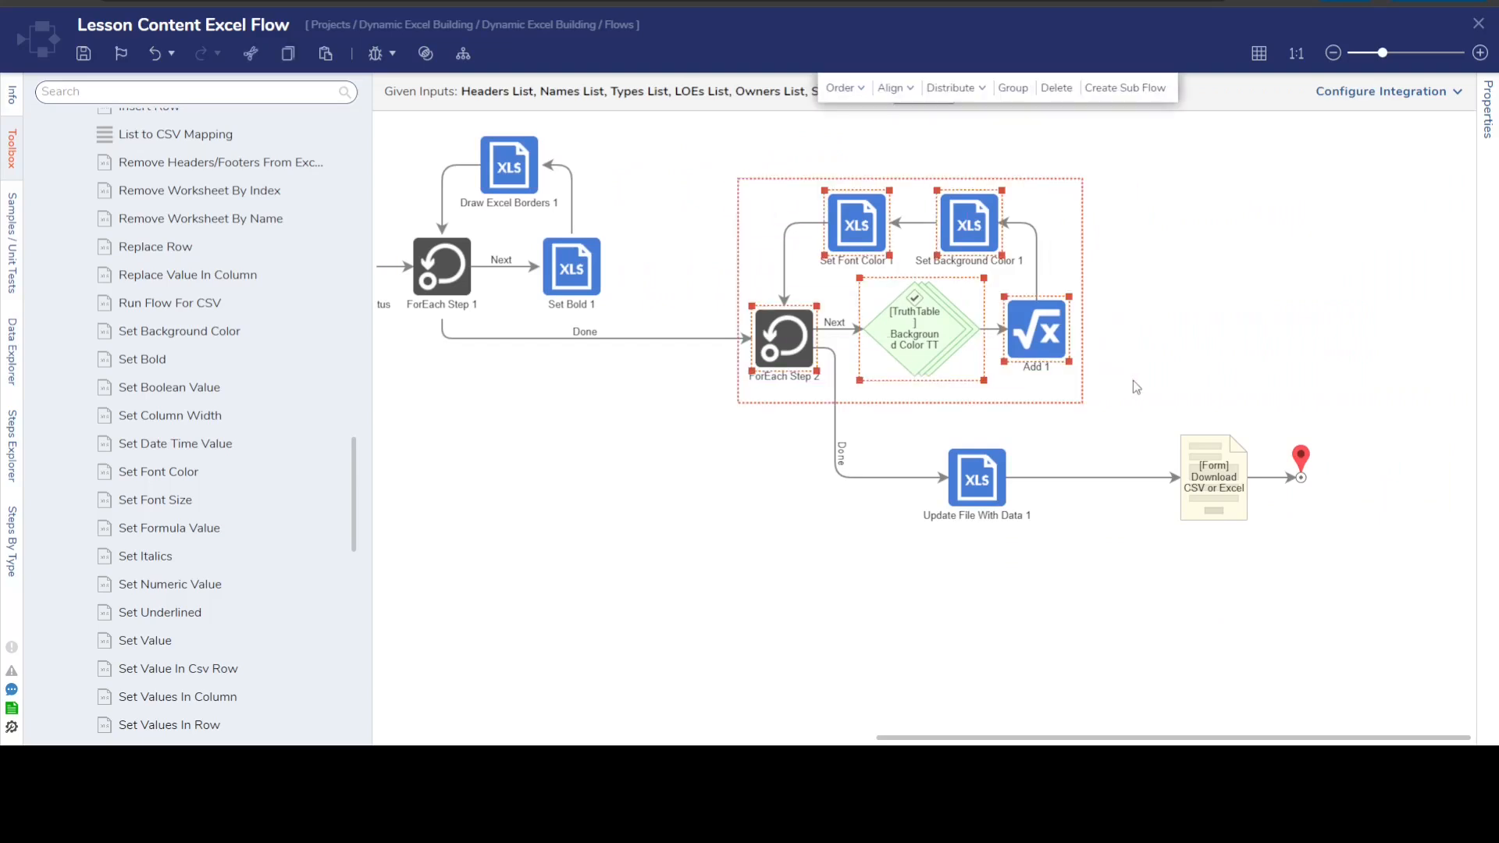
pyautogui.click(1146, 330)
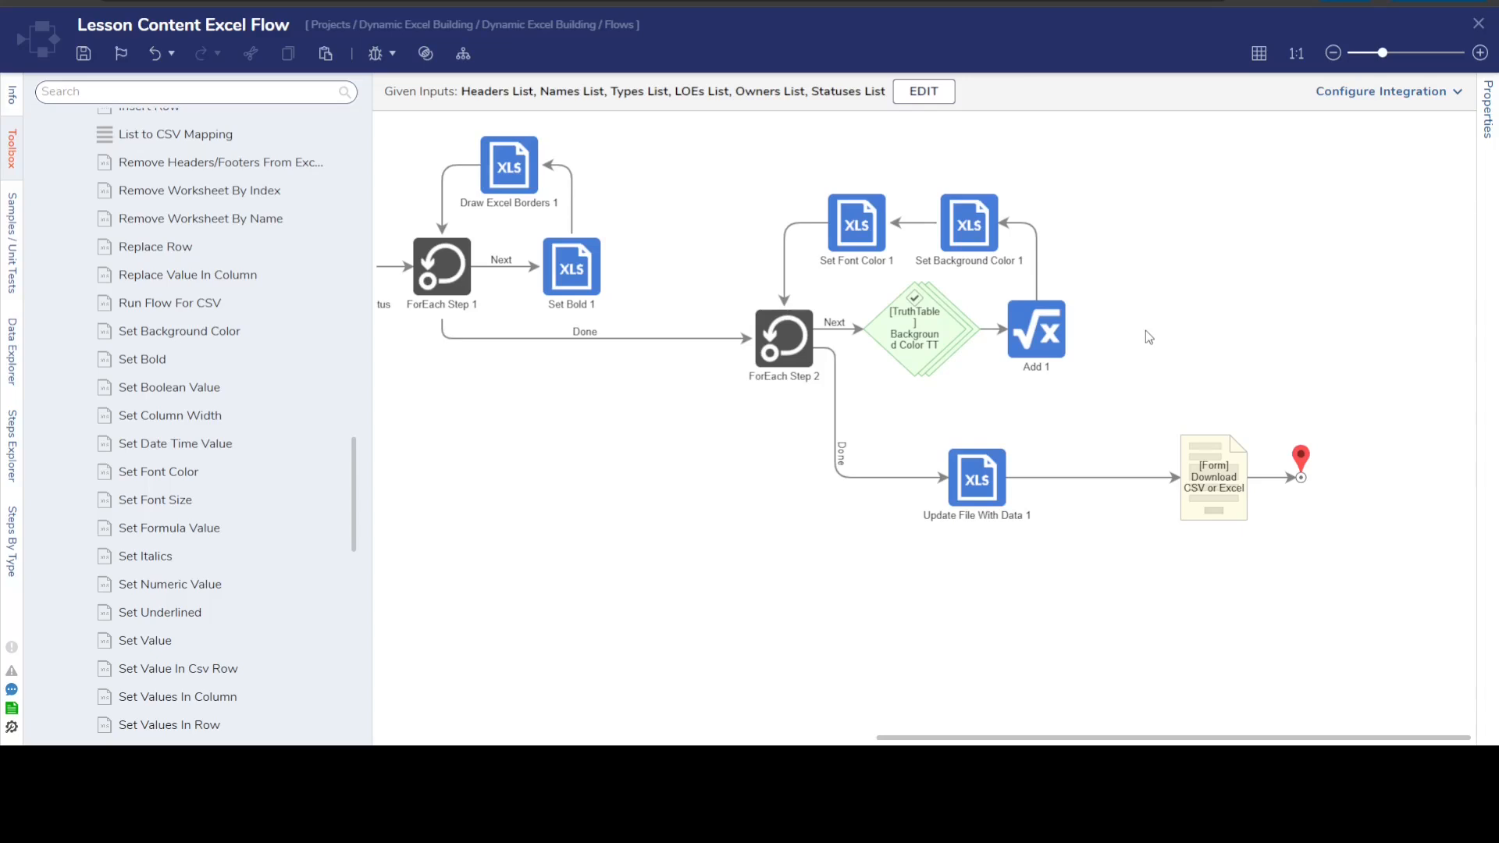
# - Examine the input collection and the item outputs of ForEach Step 2, and deselect the step
pyautogui.click(766, 345)
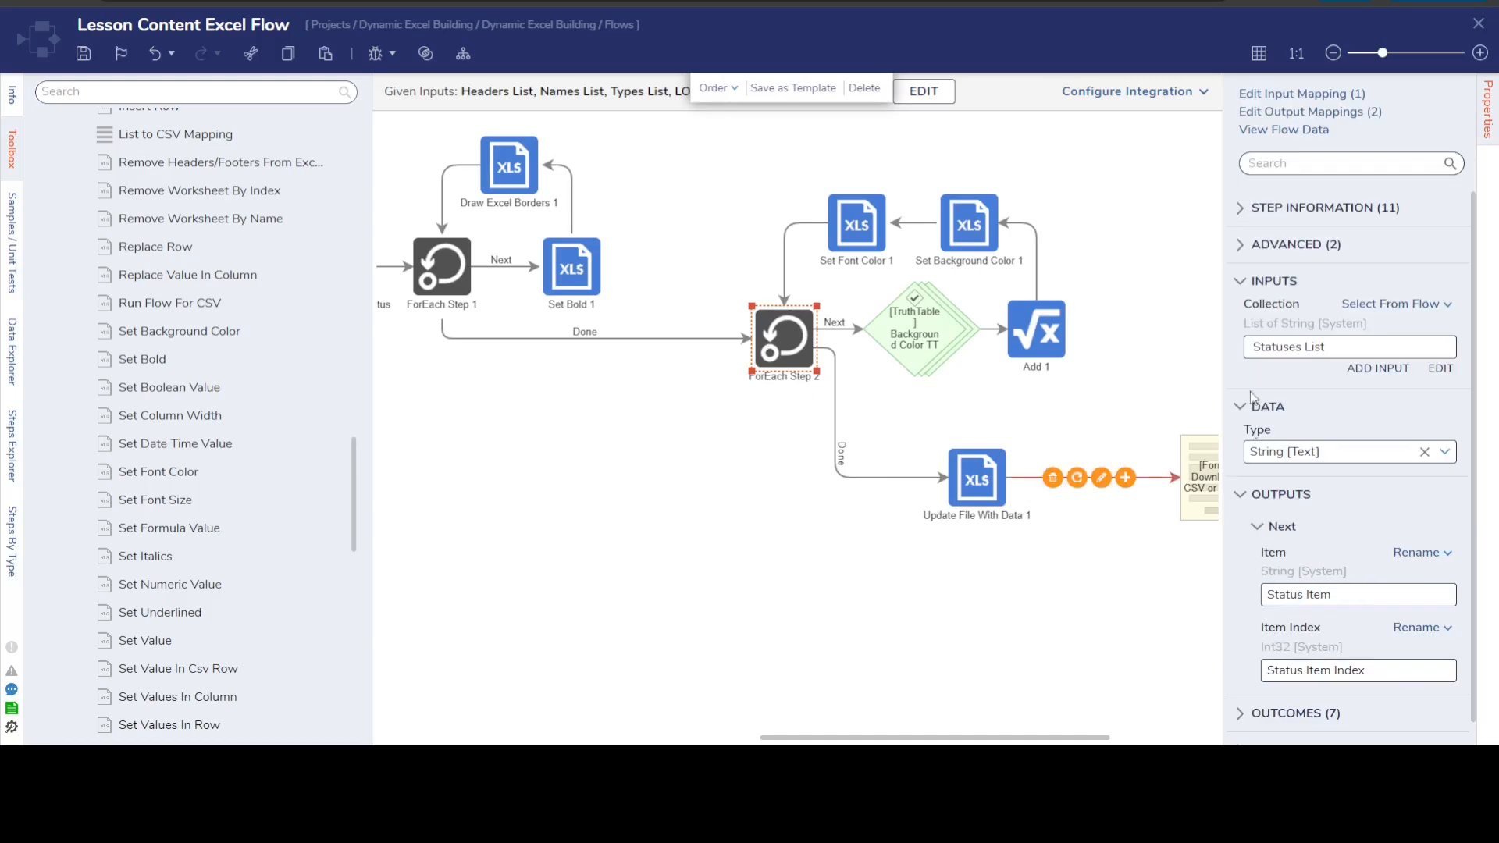
pyautogui.tripleClick(1327, 348)
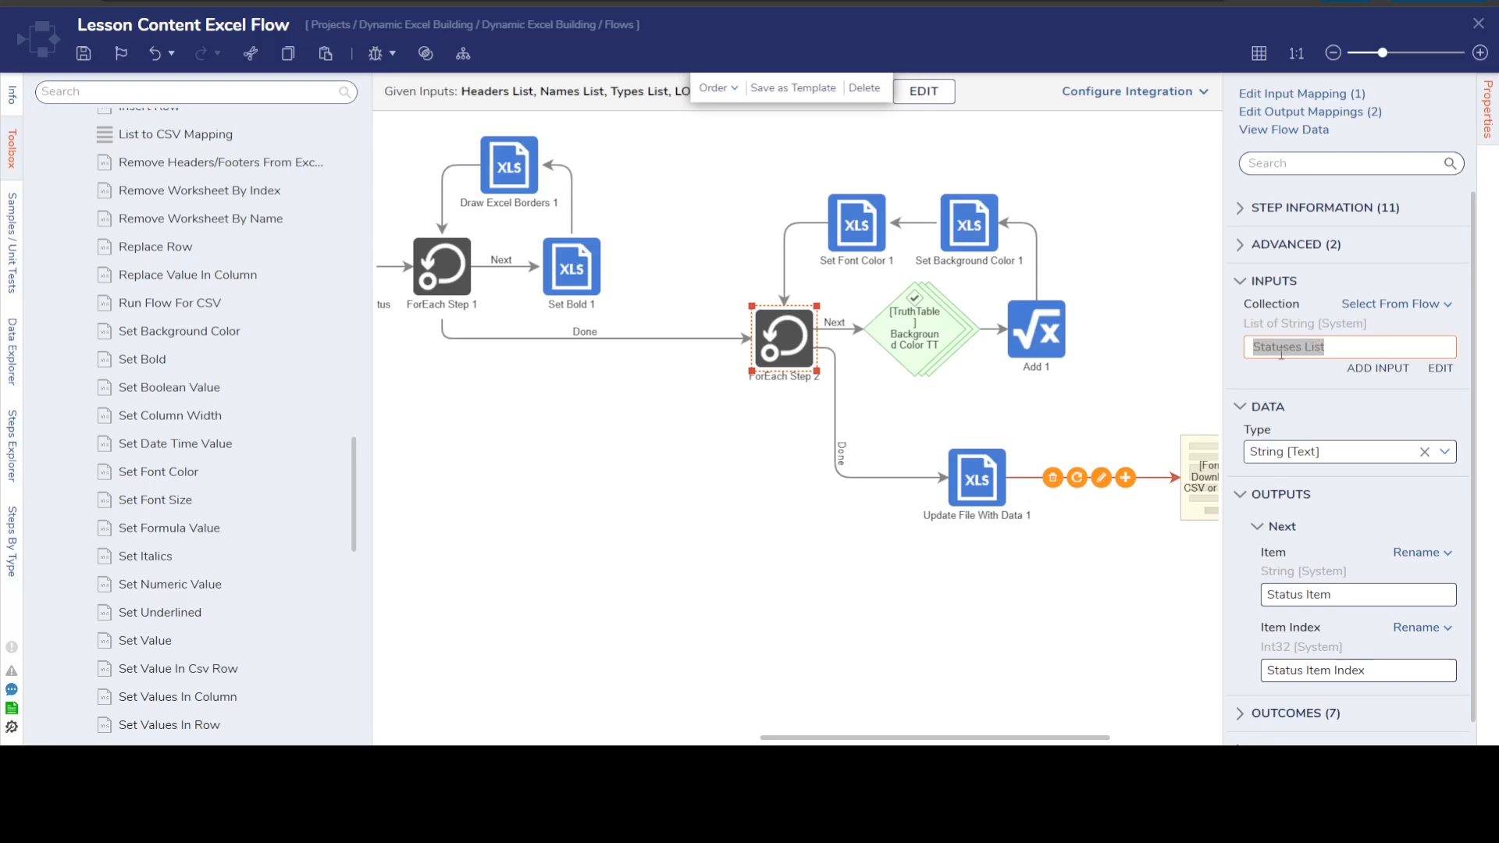
pyautogui.click(711, 478)
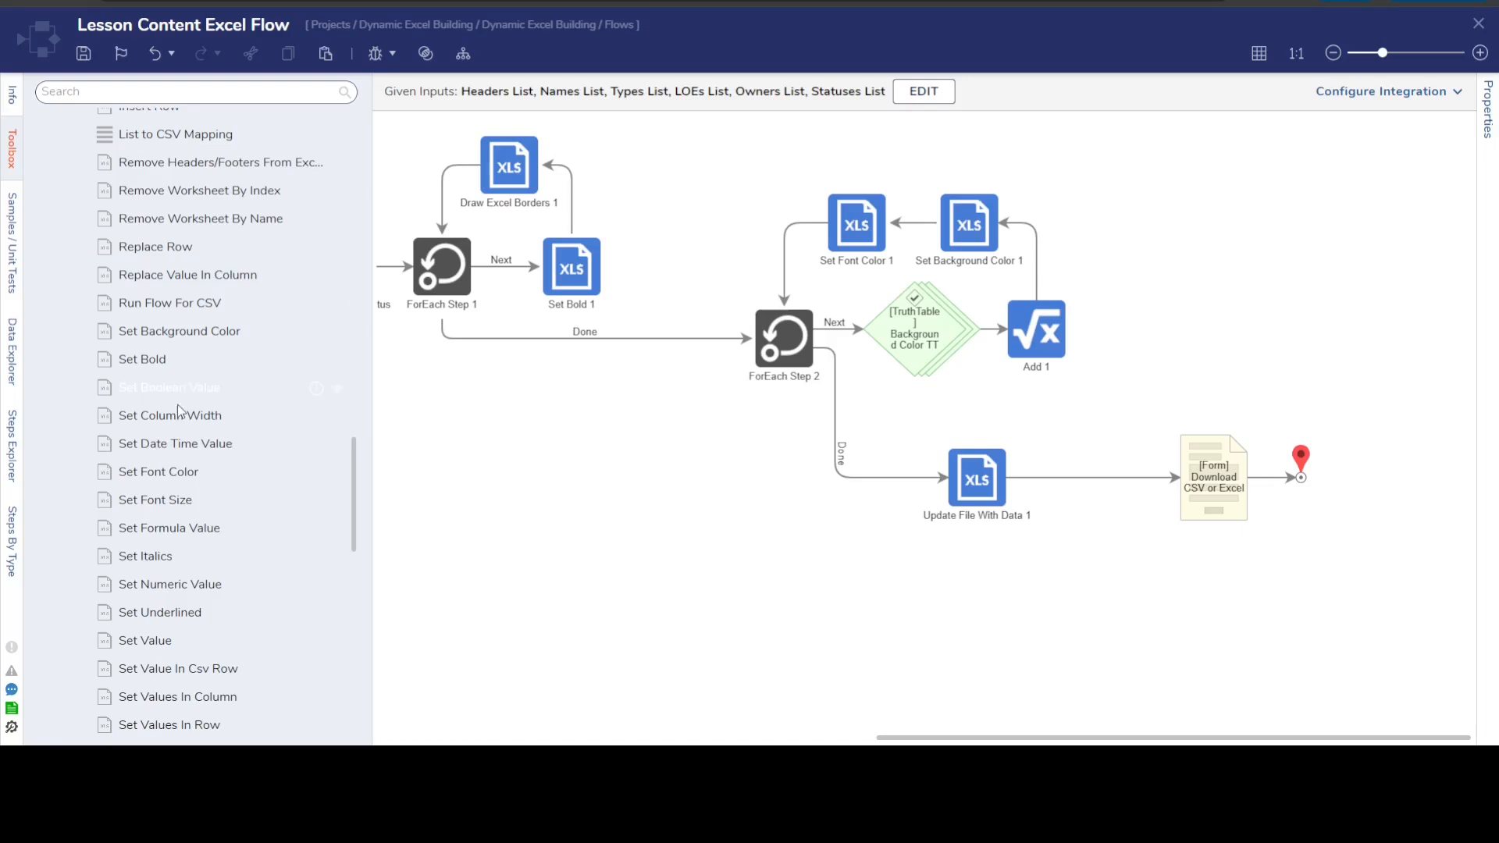
# - Open the Background Color TT truth table, review its background and text colors per column text, and return to the flow
pyautogui.click(923, 343)
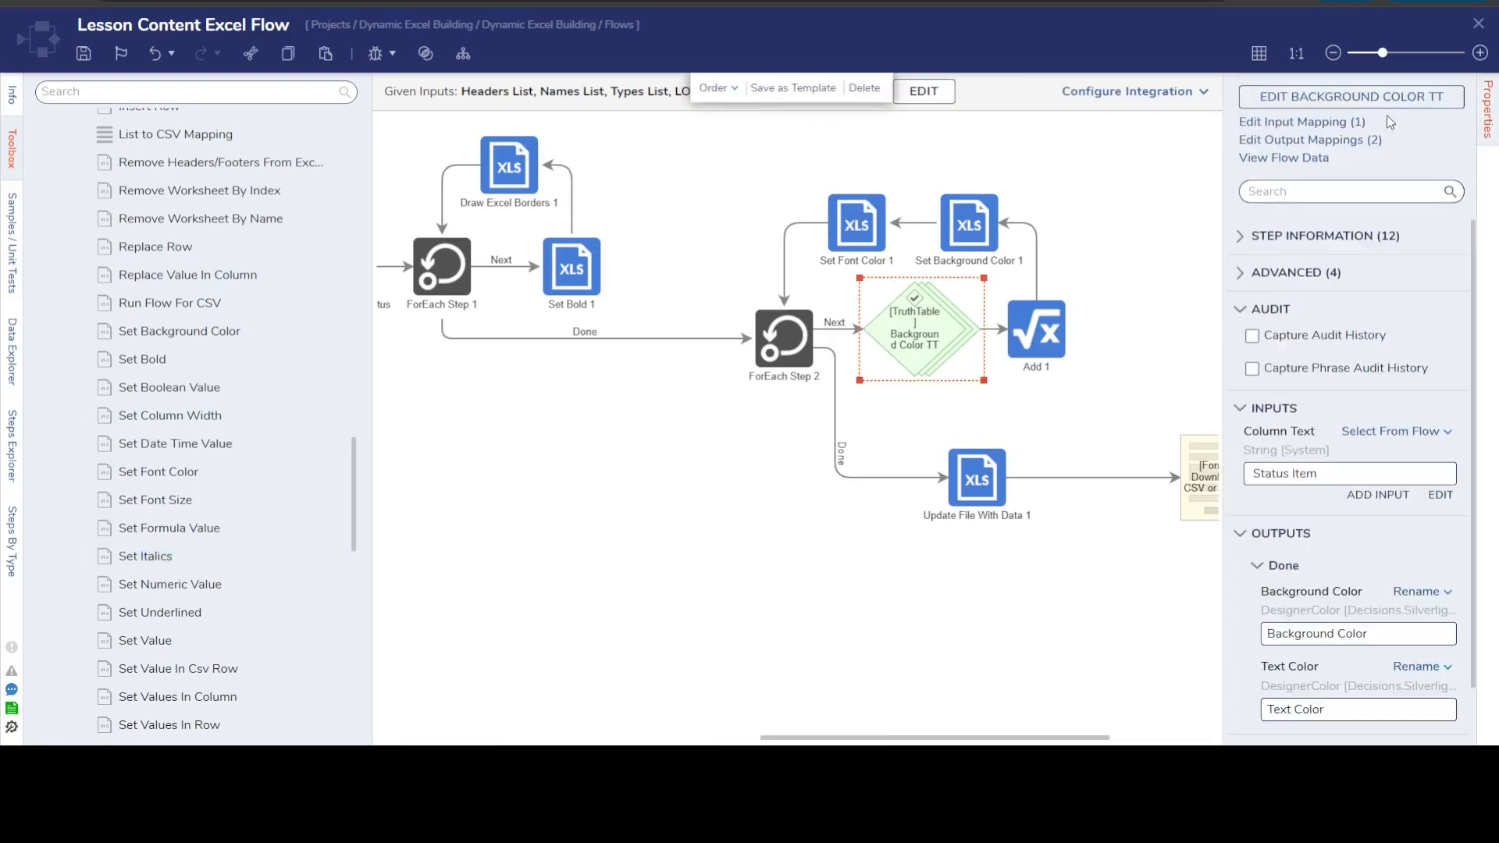
pyautogui.click(1387, 108)
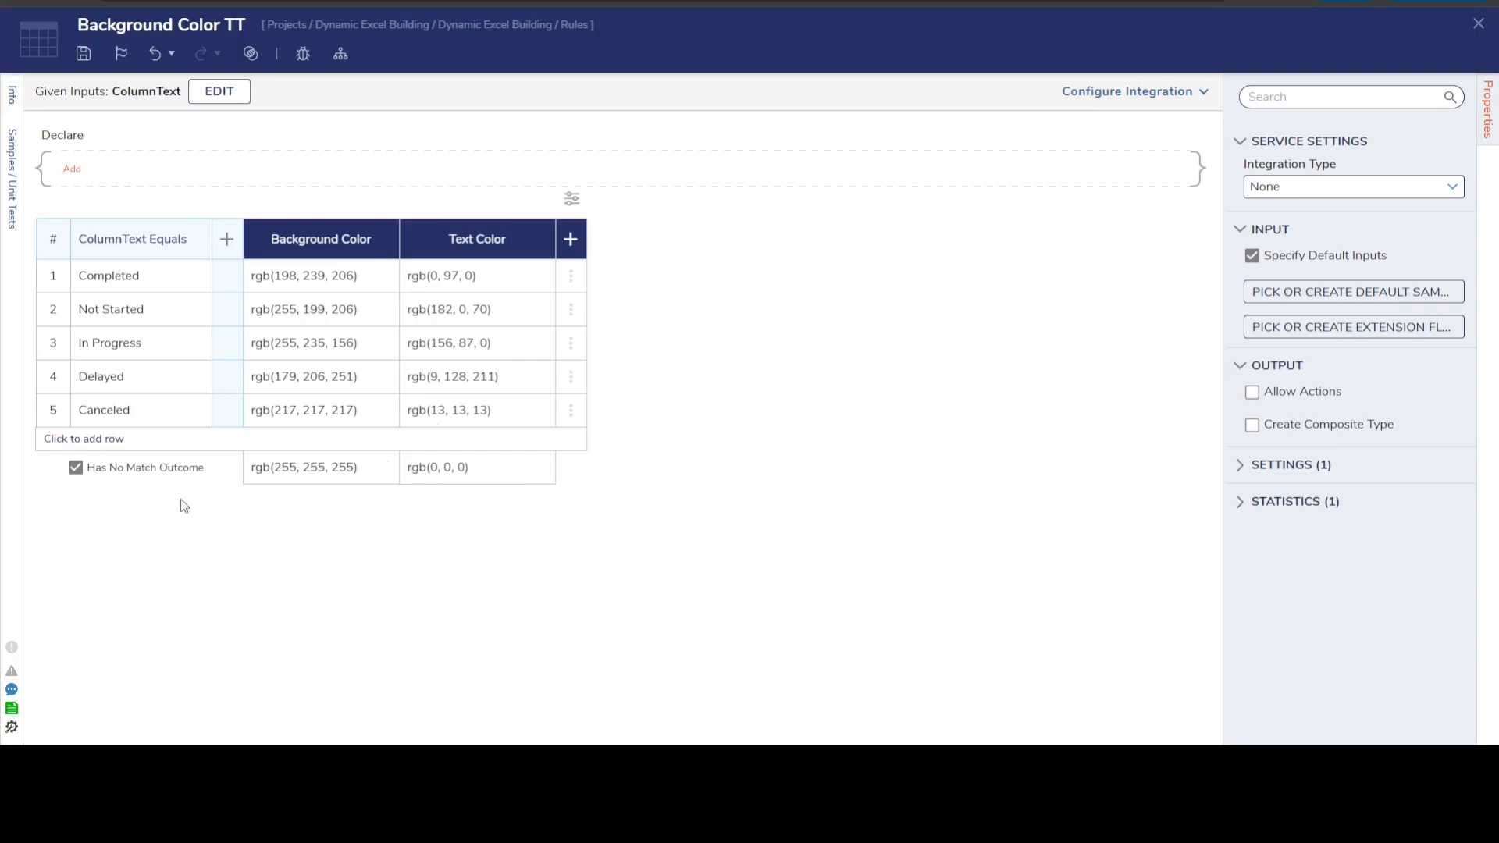
pyautogui.click(1478, 23)
pyautogui.click(949, 406)
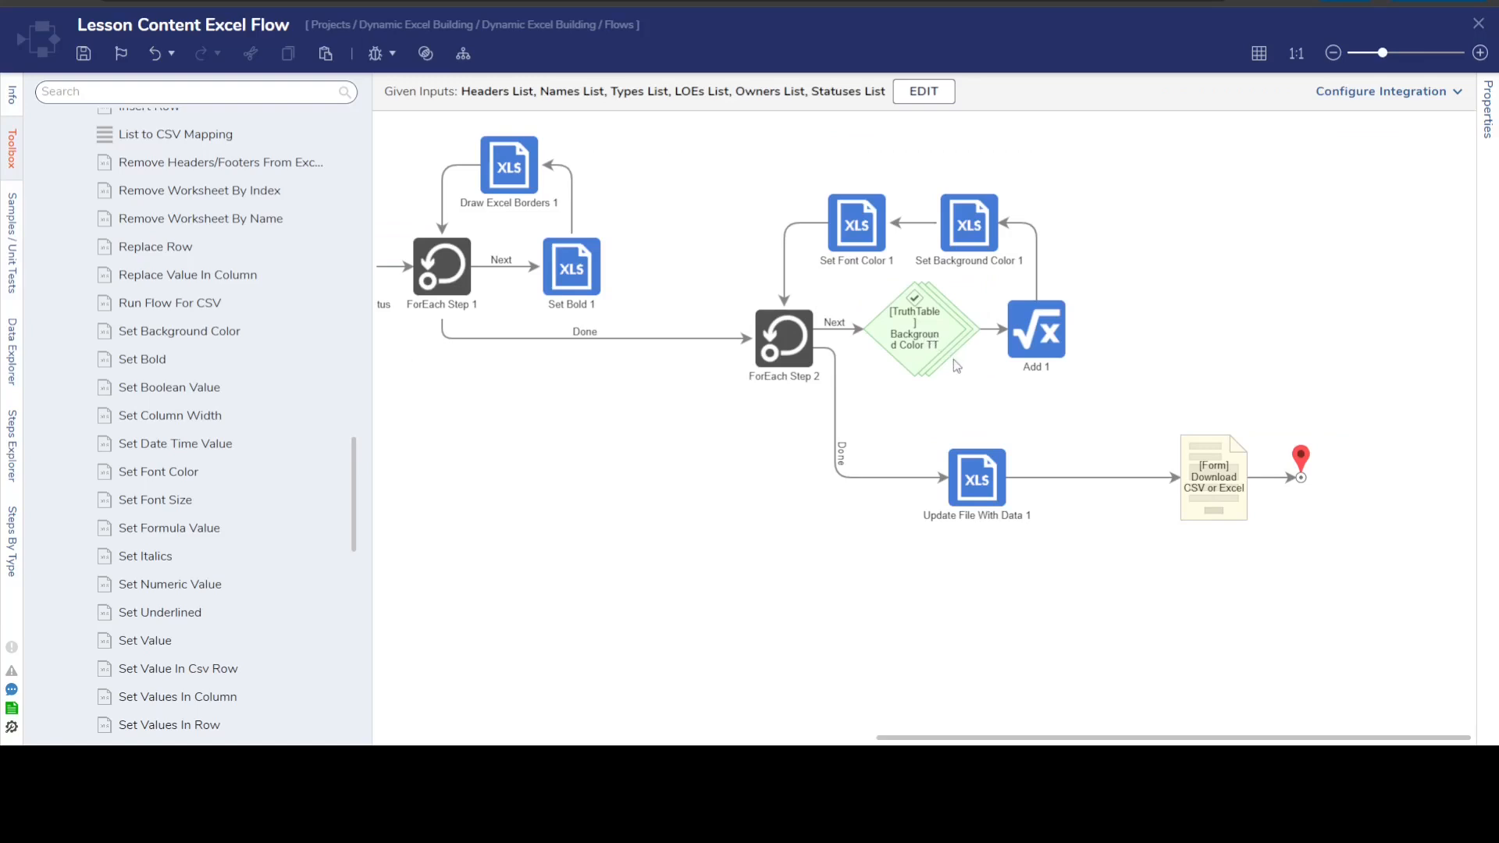
# - Examine the Value1 and Value2 inputs of the Add 1 step, and clear the selection
pyautogui.click(1038, 343)
pyautogui.click(1286, 440)
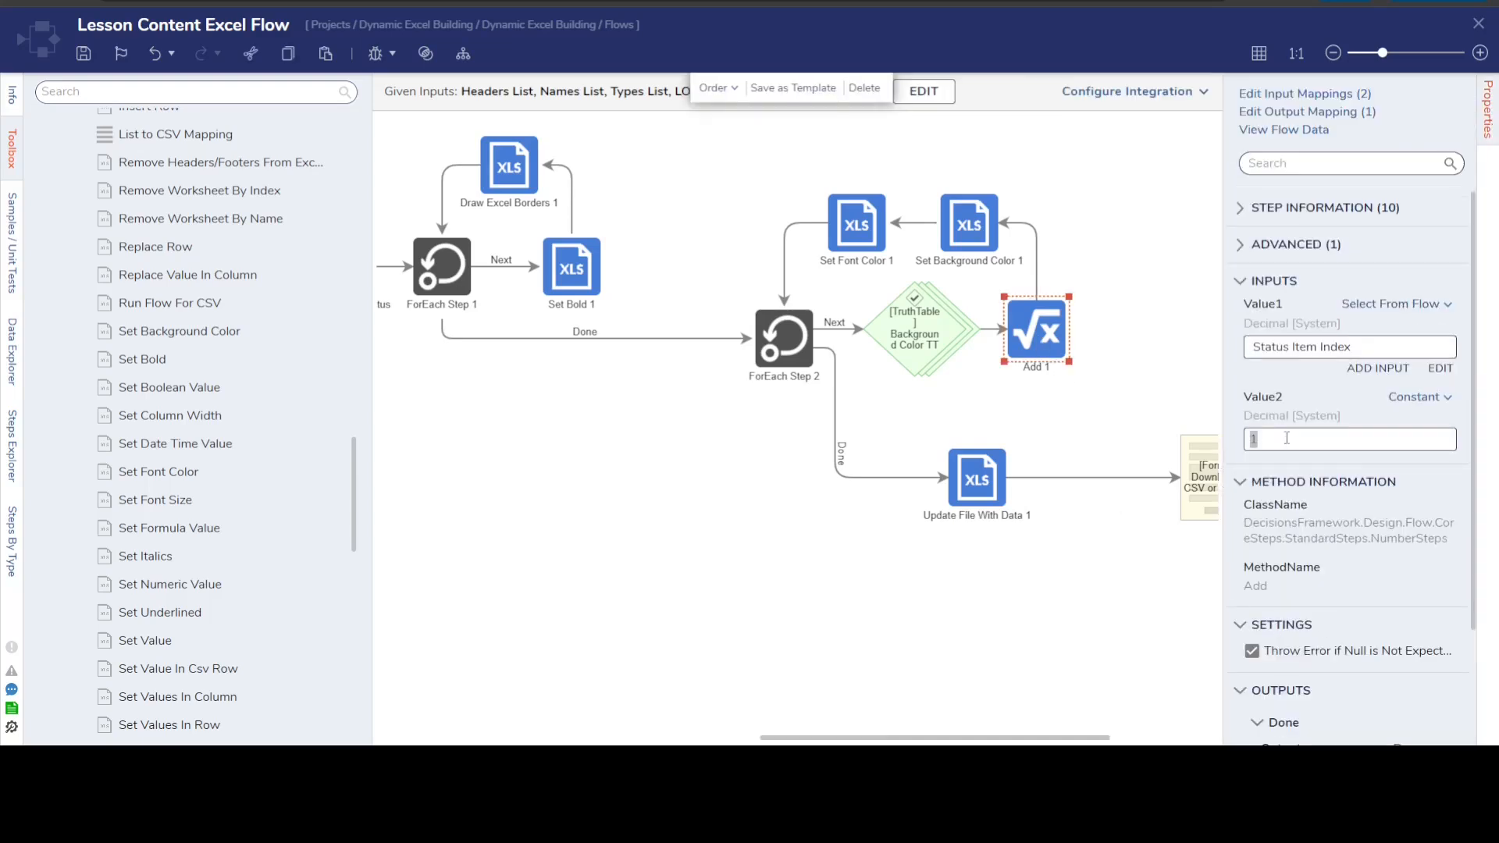
pyautogui.click(1120, 391)
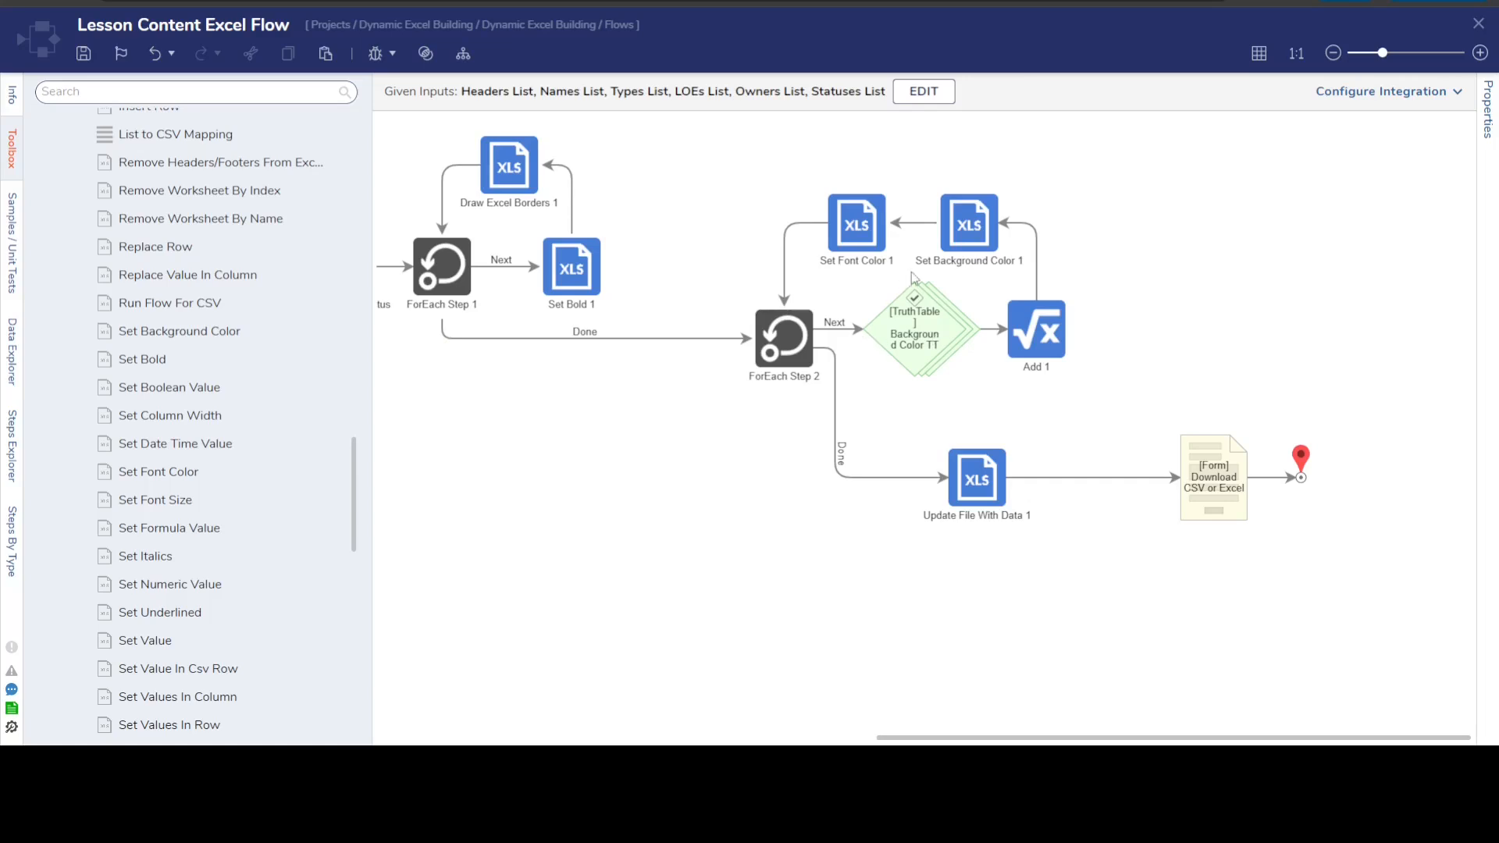
# - Review the file, worksheet, row, column and color inputs of the Set Background Color 1 step
pyautogui.click(972, 238)
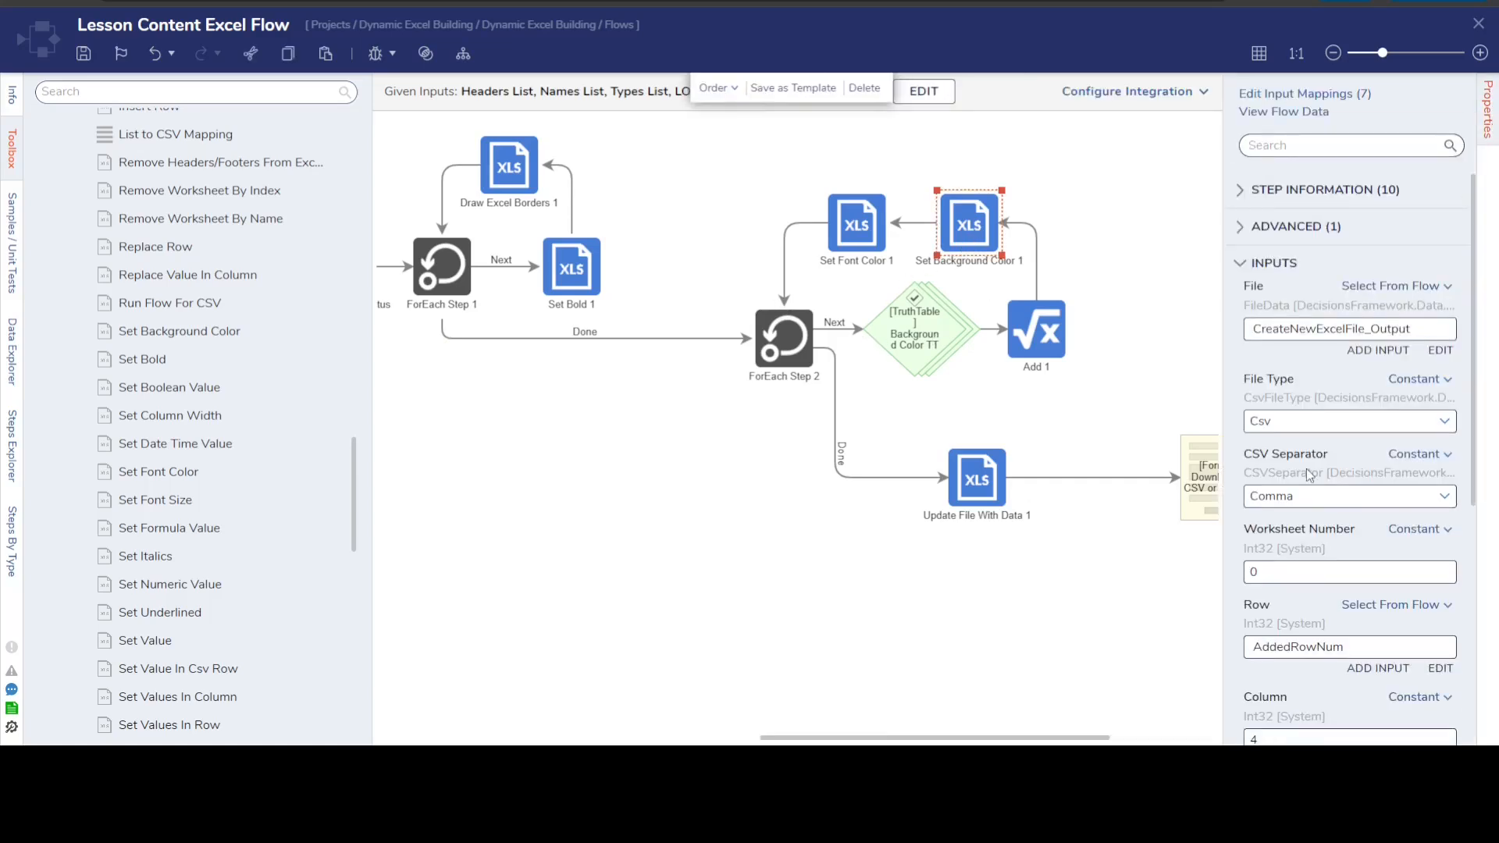
pyautogui.scroll(-2, 1305, 484)
pyautogui.scroll(-2, 1299, 620)
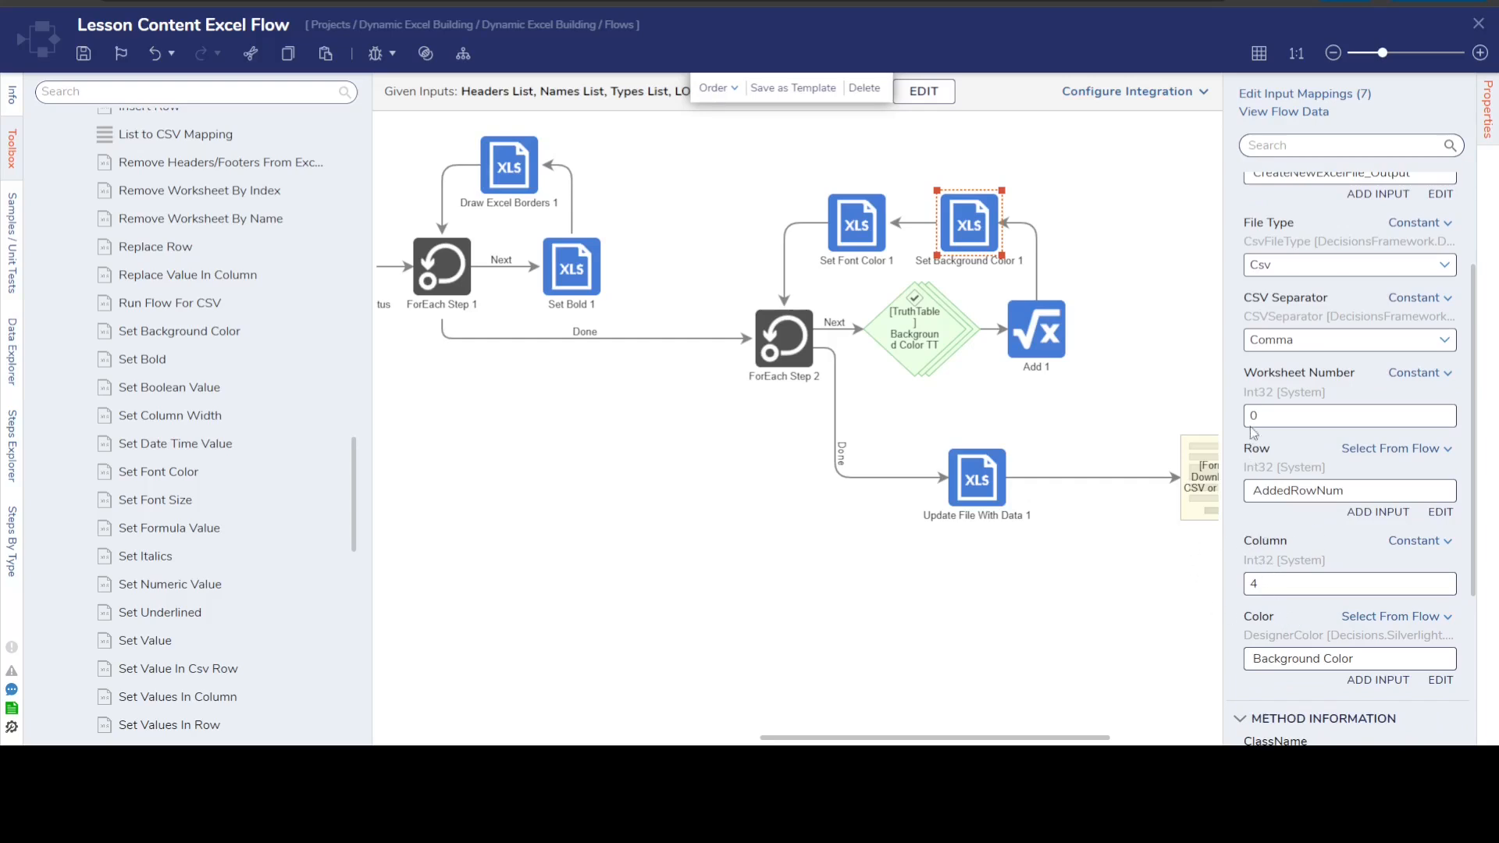
# - Return to the Add 1 step, check its status item index and the constant added to it, and deselect the step
pyautogui.click(1039, 335)
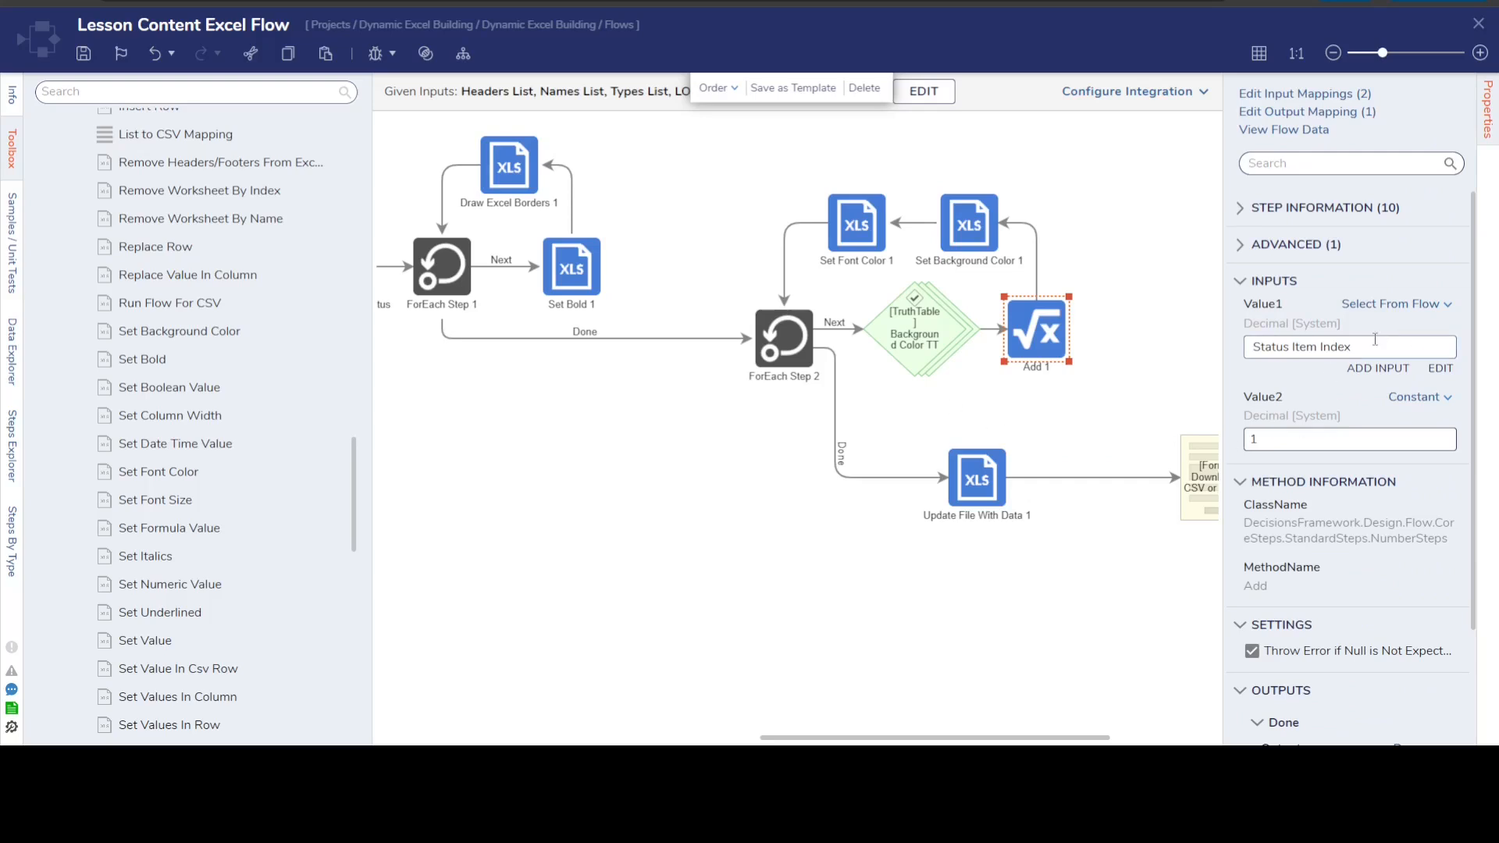
pyautogui.moveTo(1345, 346); pyautogui.dragTo(1220, 349)
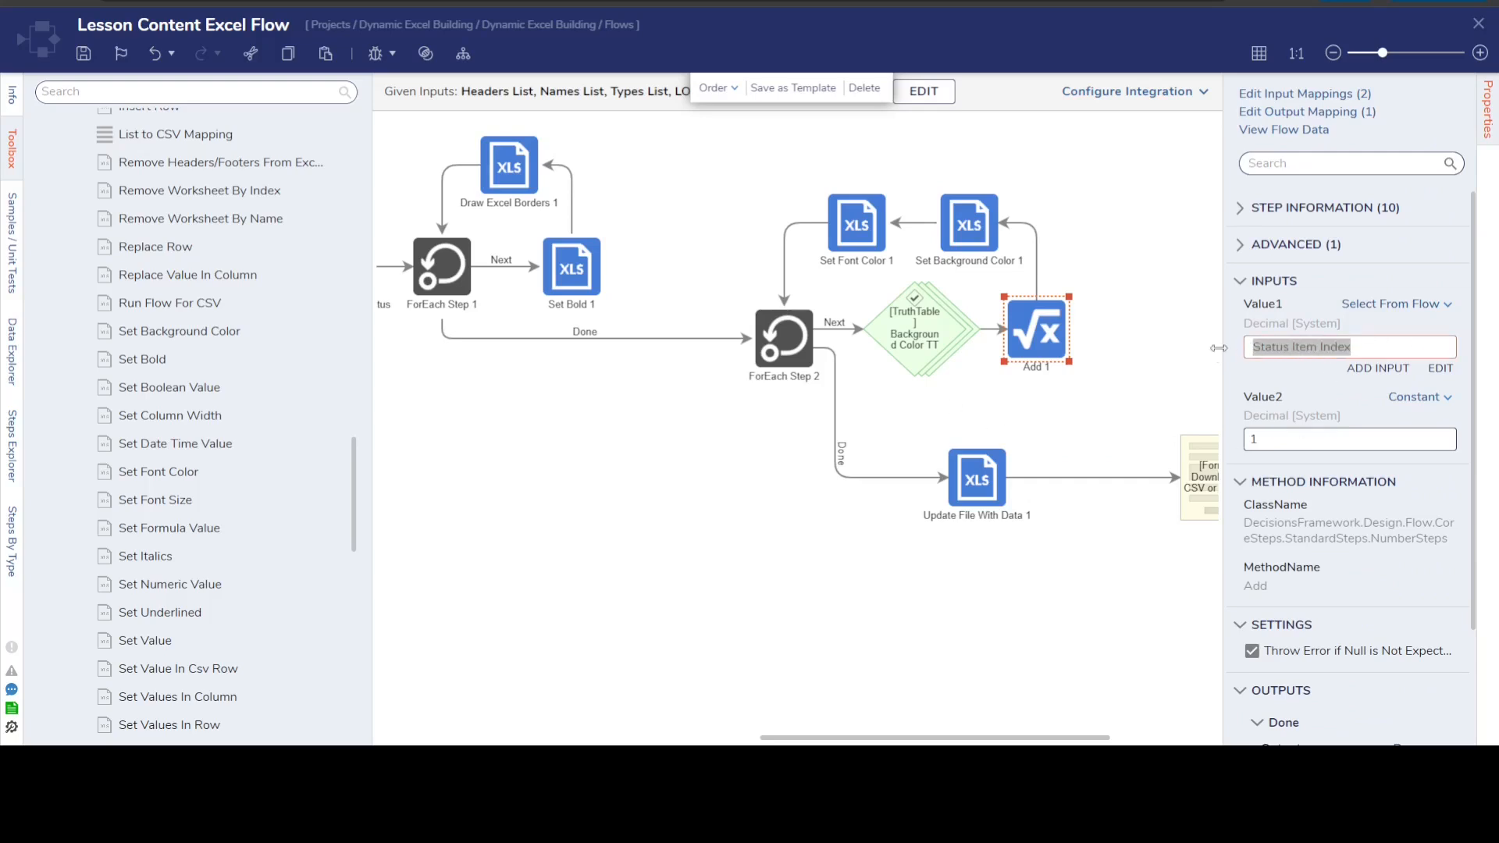
pyautogui.click(1342, 349)
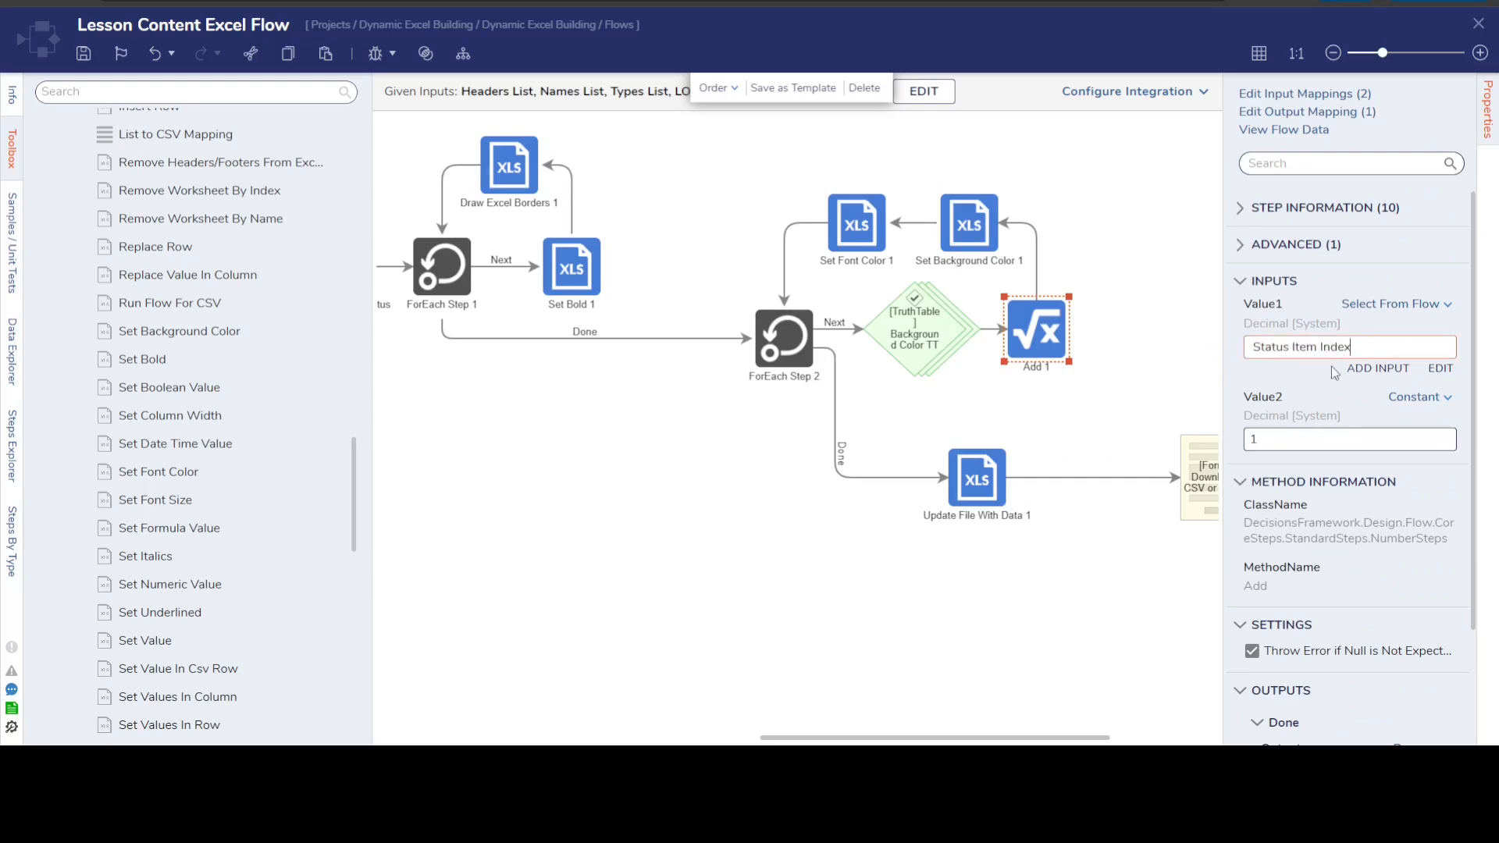
pyautogui.click(1275, 434)
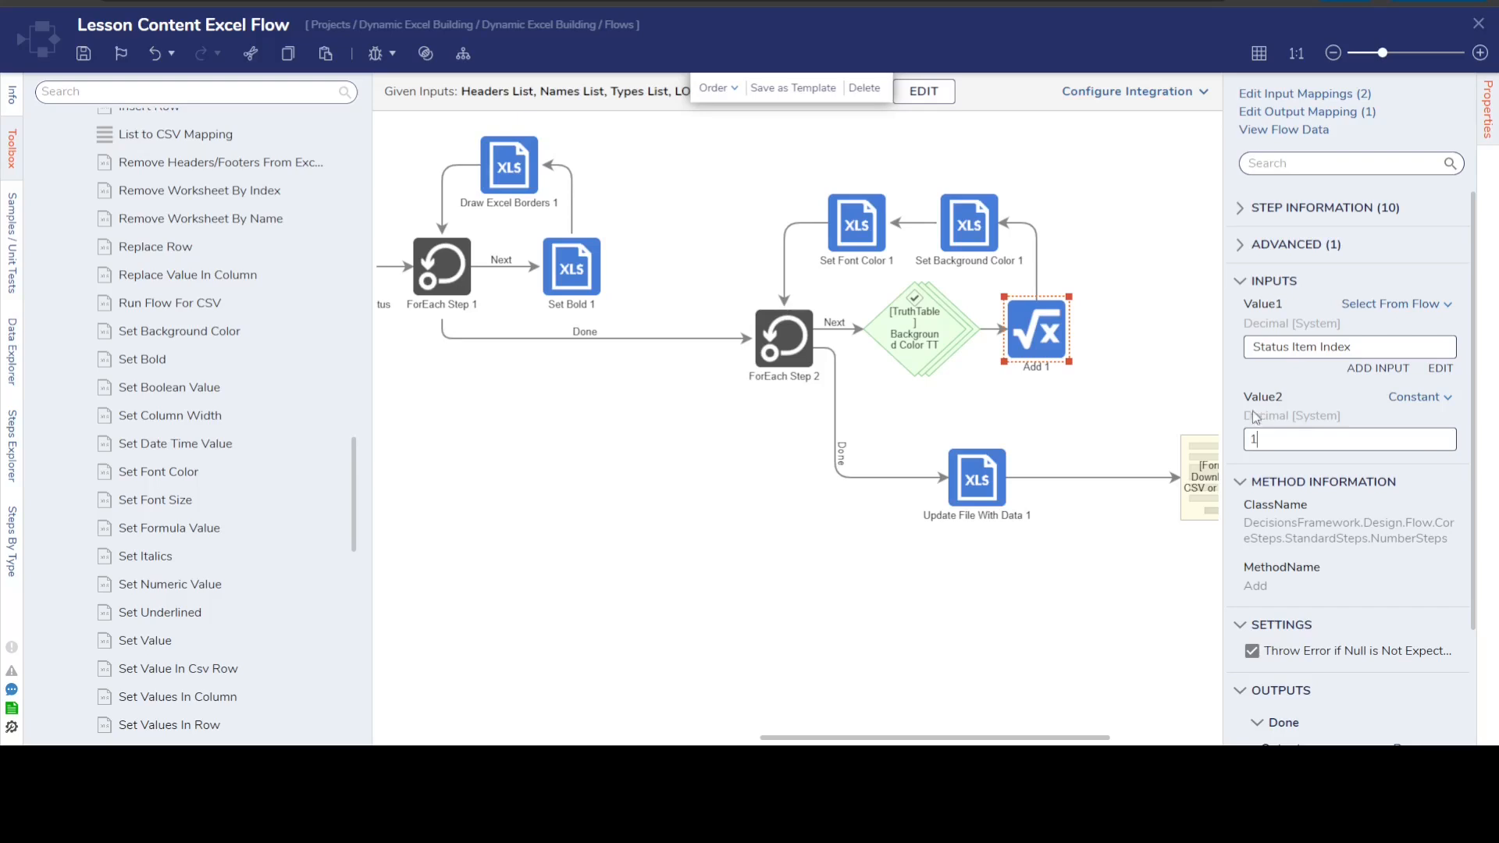
pyautogui.click(1117, 350)
# - Inspect how the Set Background Color 1 step gets its row, column and background color values
pyautogui.click(988, 244)
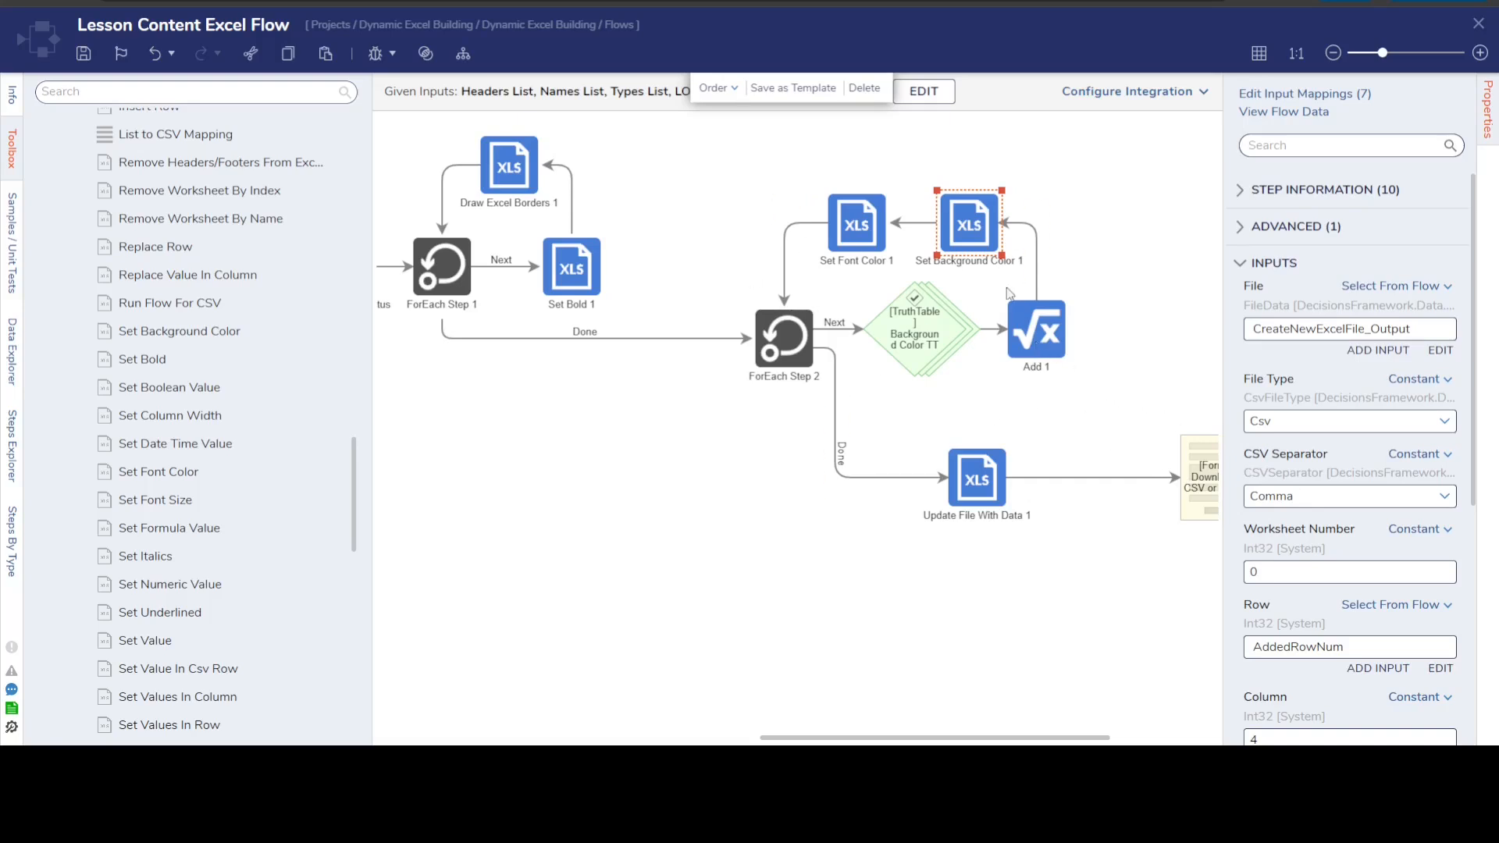
pyautogui.scroll(-2, 1257, 549)
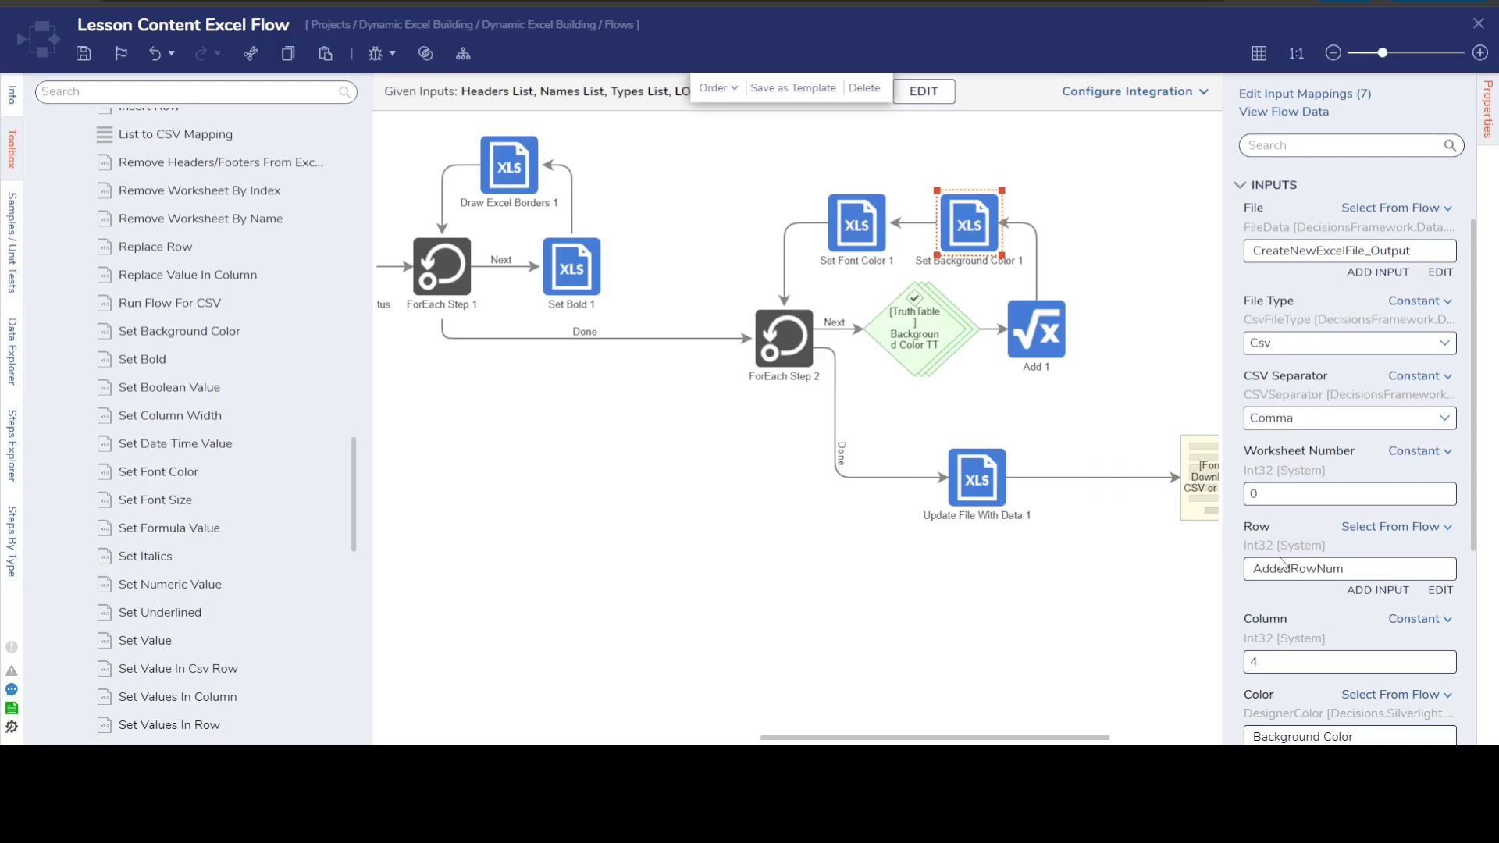
pyautogui.doubleClick(1349, 562)
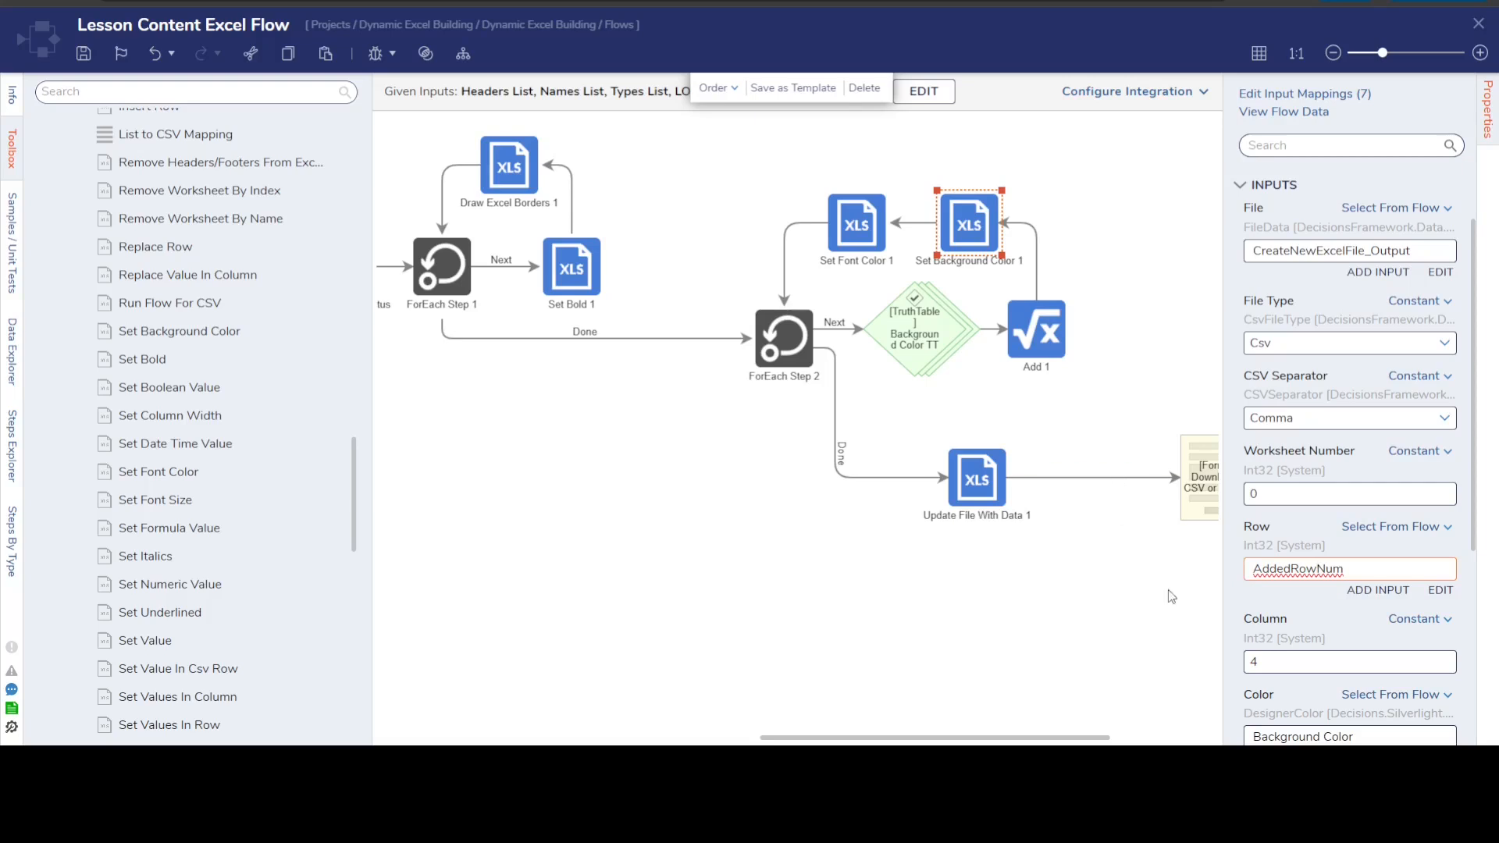
pyautogui.doubleClick(1267, 662)
pyautogui.click(1283, 662)
pyautogui.scroll(-4, 1287, 453)
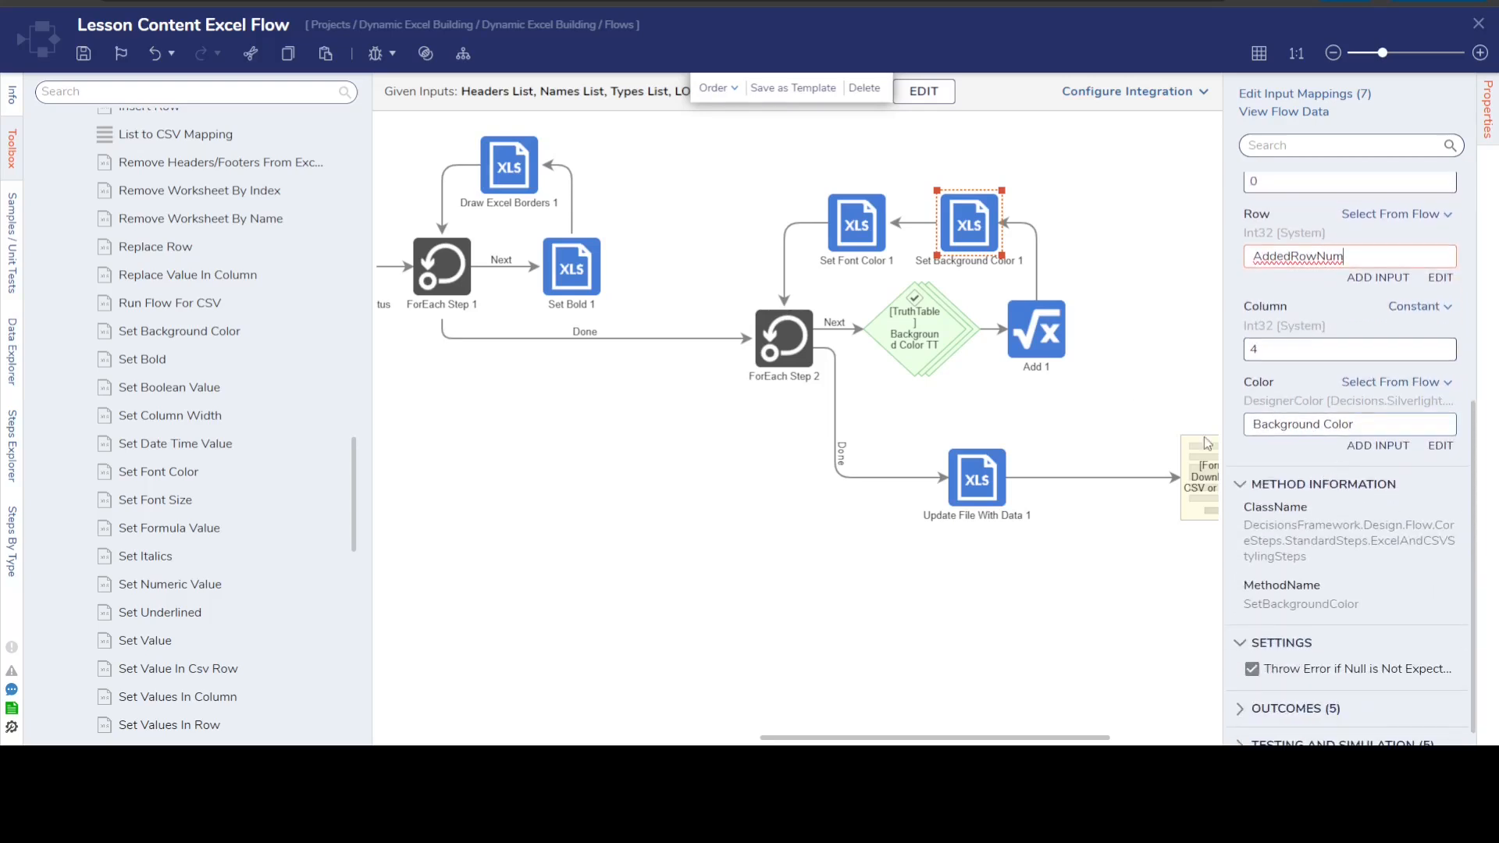
# - Examine the row, column and text color inputs of the Set Font Color 1 step, and clear the selection
pyautogui.click(856, 239)
pyautogui.scroll(-4, 1351, 450)
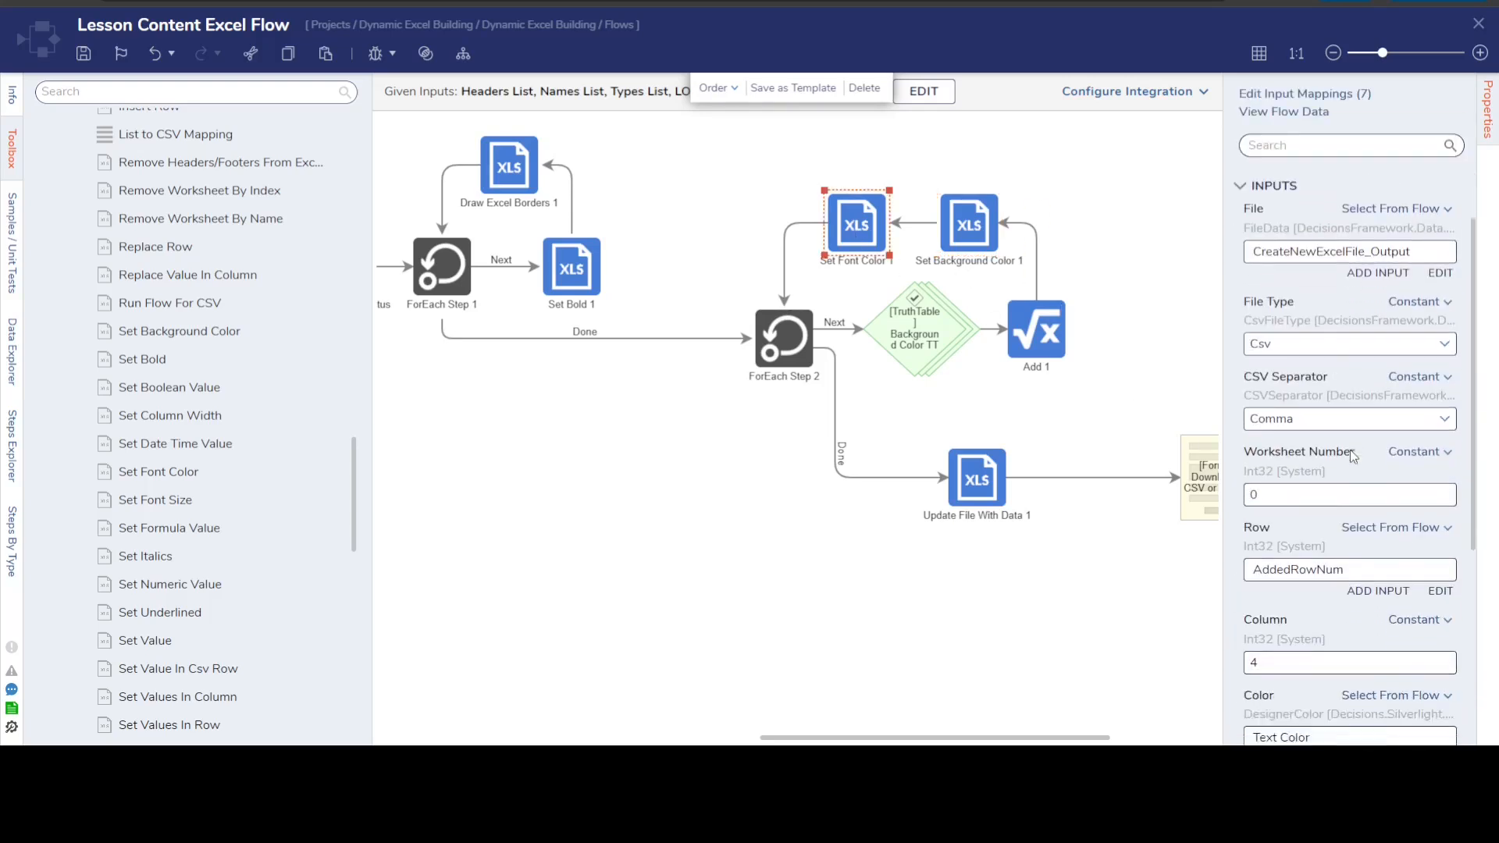
pyautogui.click(1331, 502)
pyautogui.hotkey('ctrl', 'a')
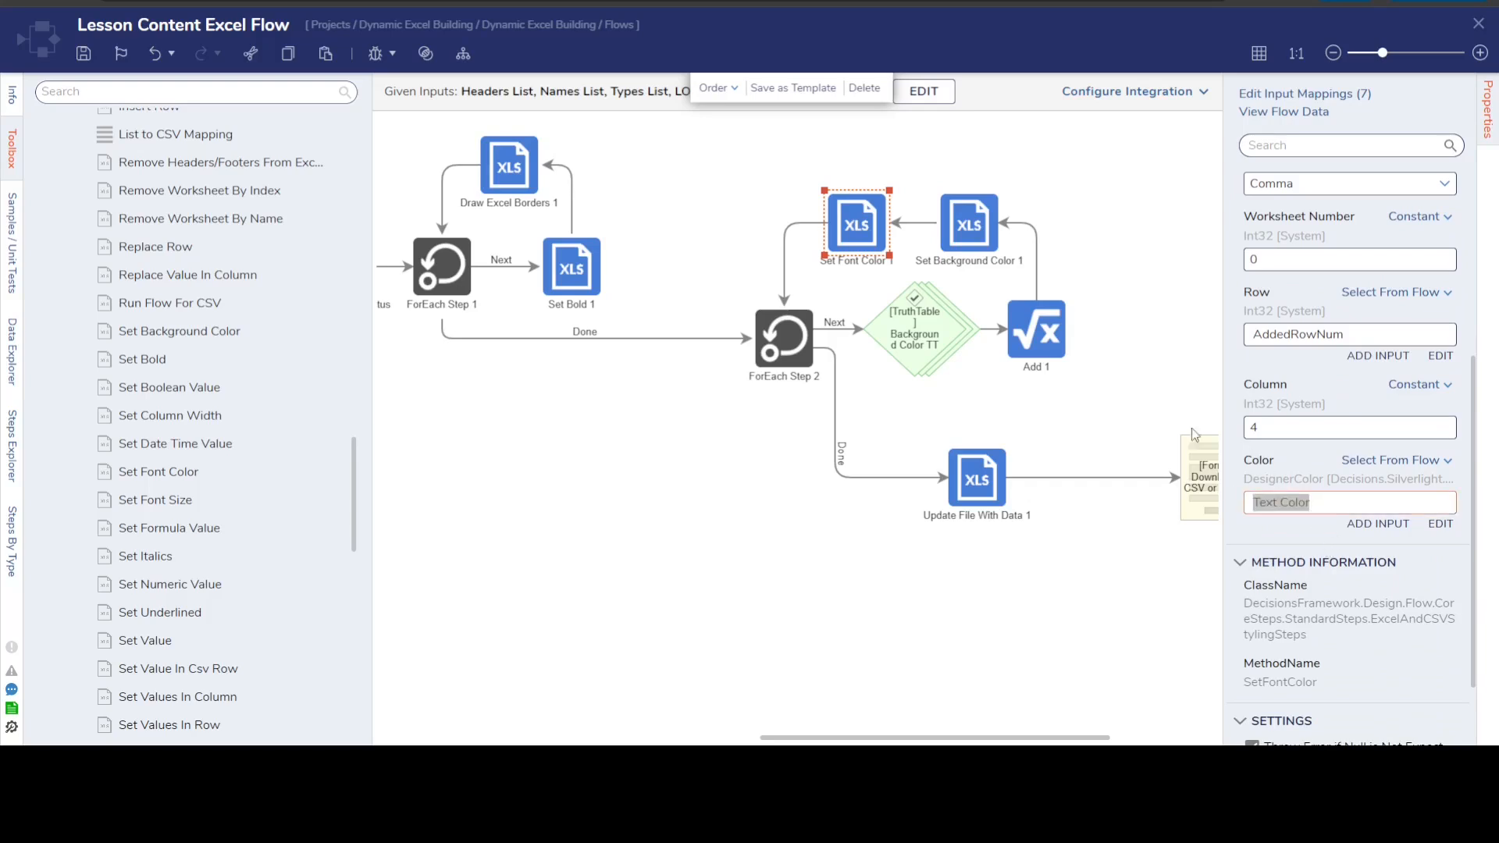
pyautogui.click(971, 409)
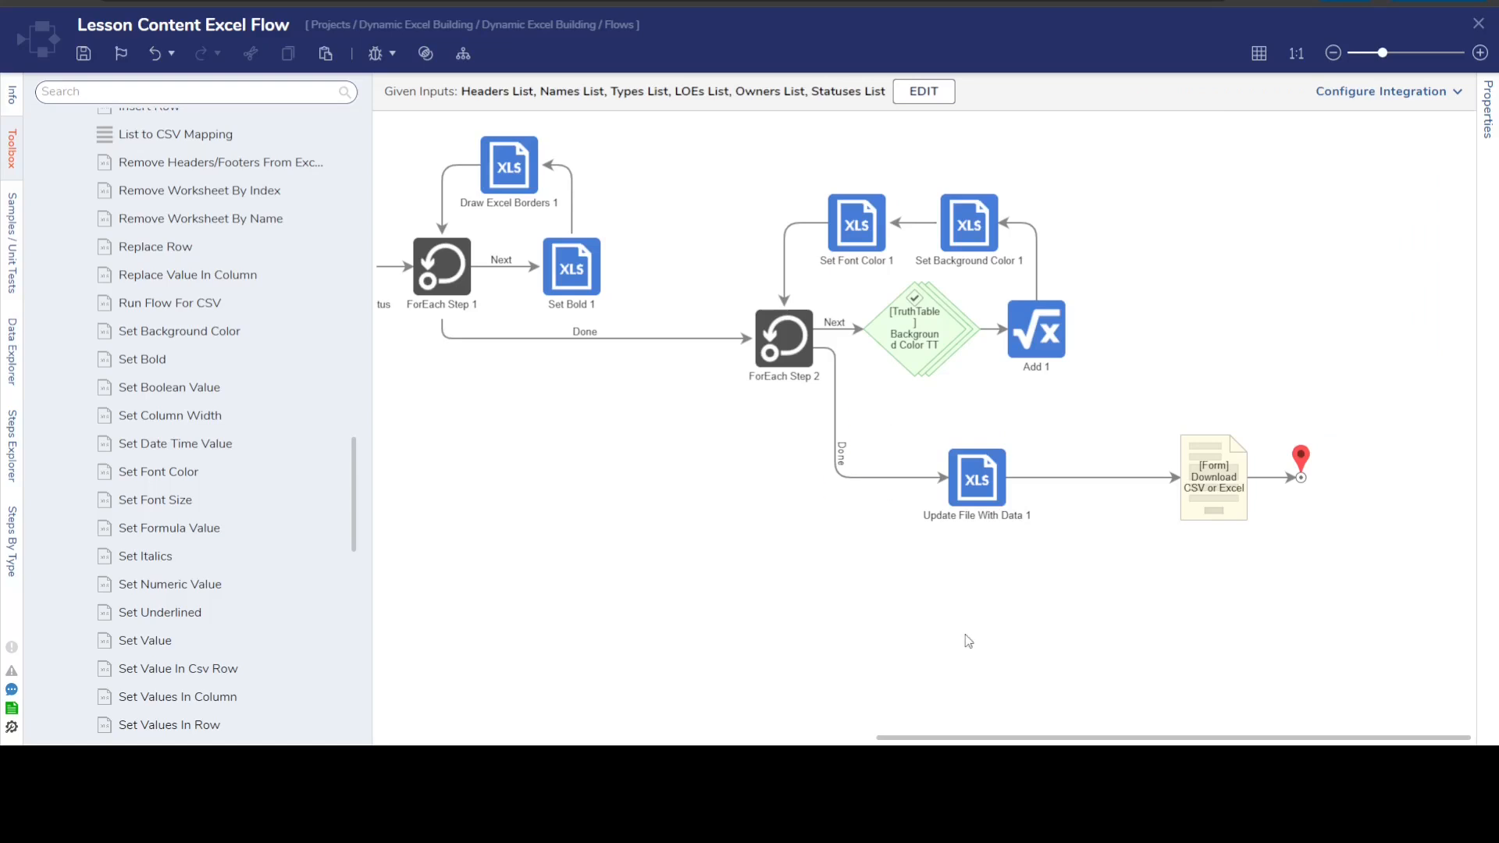
# - Examine the file type and input file mapping of the Update File With Data 1 step
pyautogui.click(981, 489)
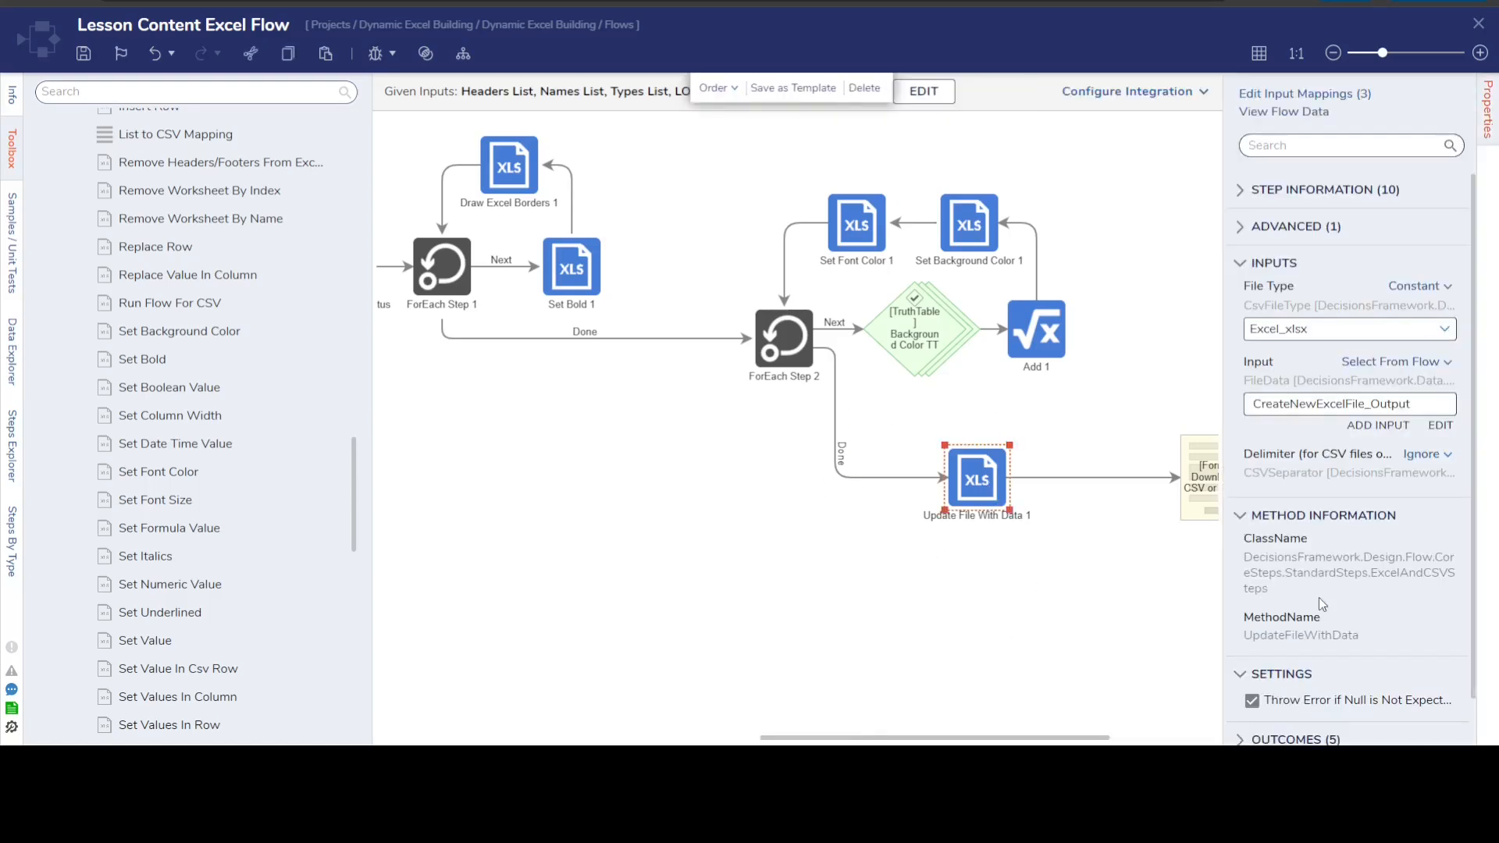
pyautogui.moveTo(1431, 407); pyautogui.dragTo(1235, 409)
pyautogui.click(1308, 402)
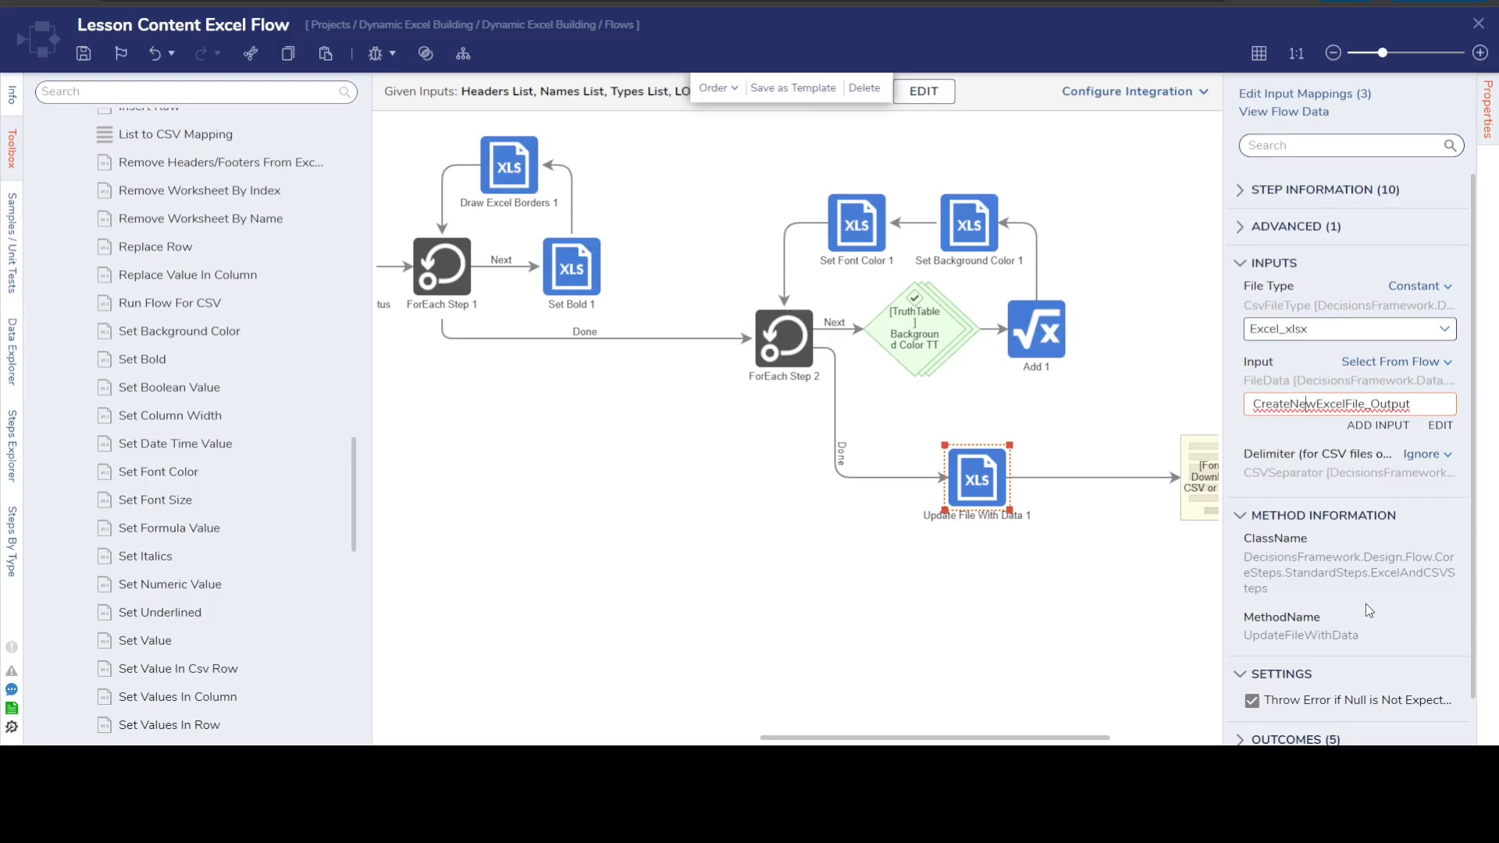
# - Check the input file and new values mapping of the Set Values in Name Column step, and deselect it
pyautogui.hscroll(-6, 701, 681)
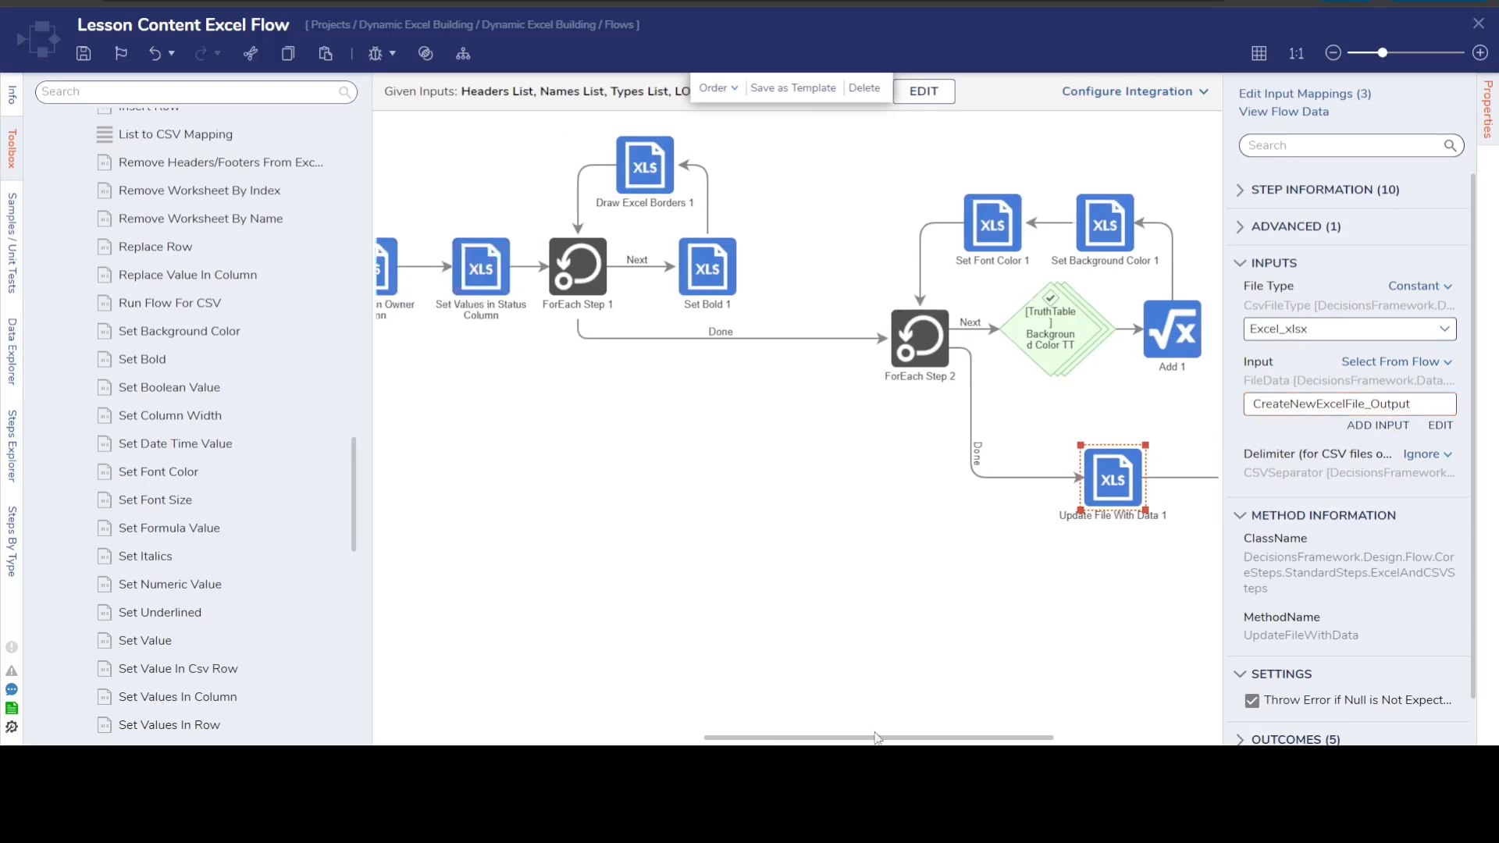
pyautogui.click(576, 272)
pyautogui.scroll(-1, 1282, 520)
pyautogui.scroll(-5, 1284, 531)
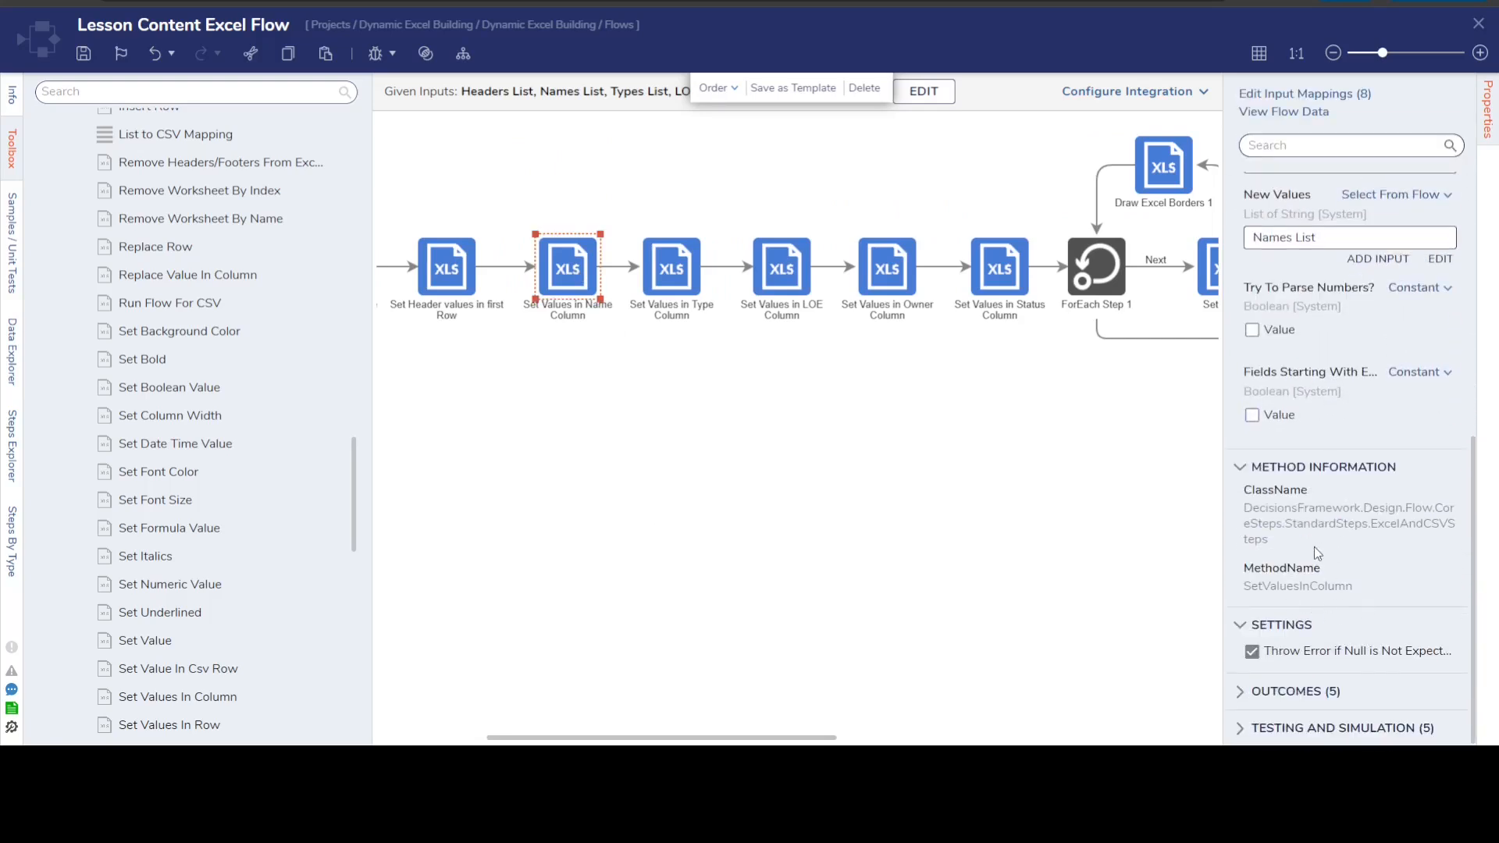
pyautogui.scroll(6, 1332, 551)
pyautogui.scroll(-6, 1308, 398)
pyautogui.scroll(6, 1320, 461)
pyautogui.moveTo(1414, 334); pyautogui.dragTo(1249, 329)
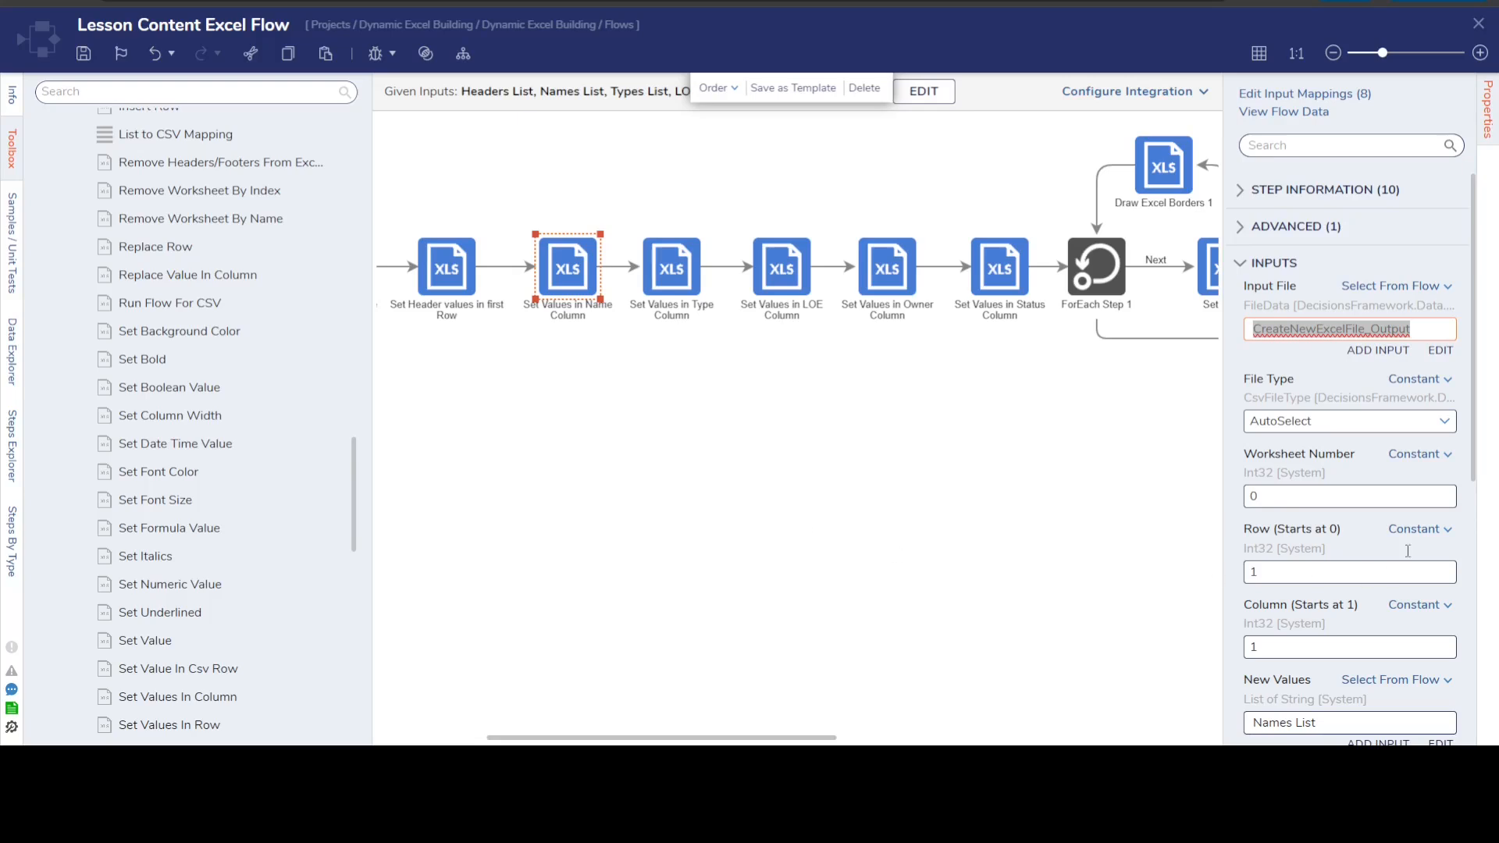
pyautogui.click(1004, 424)
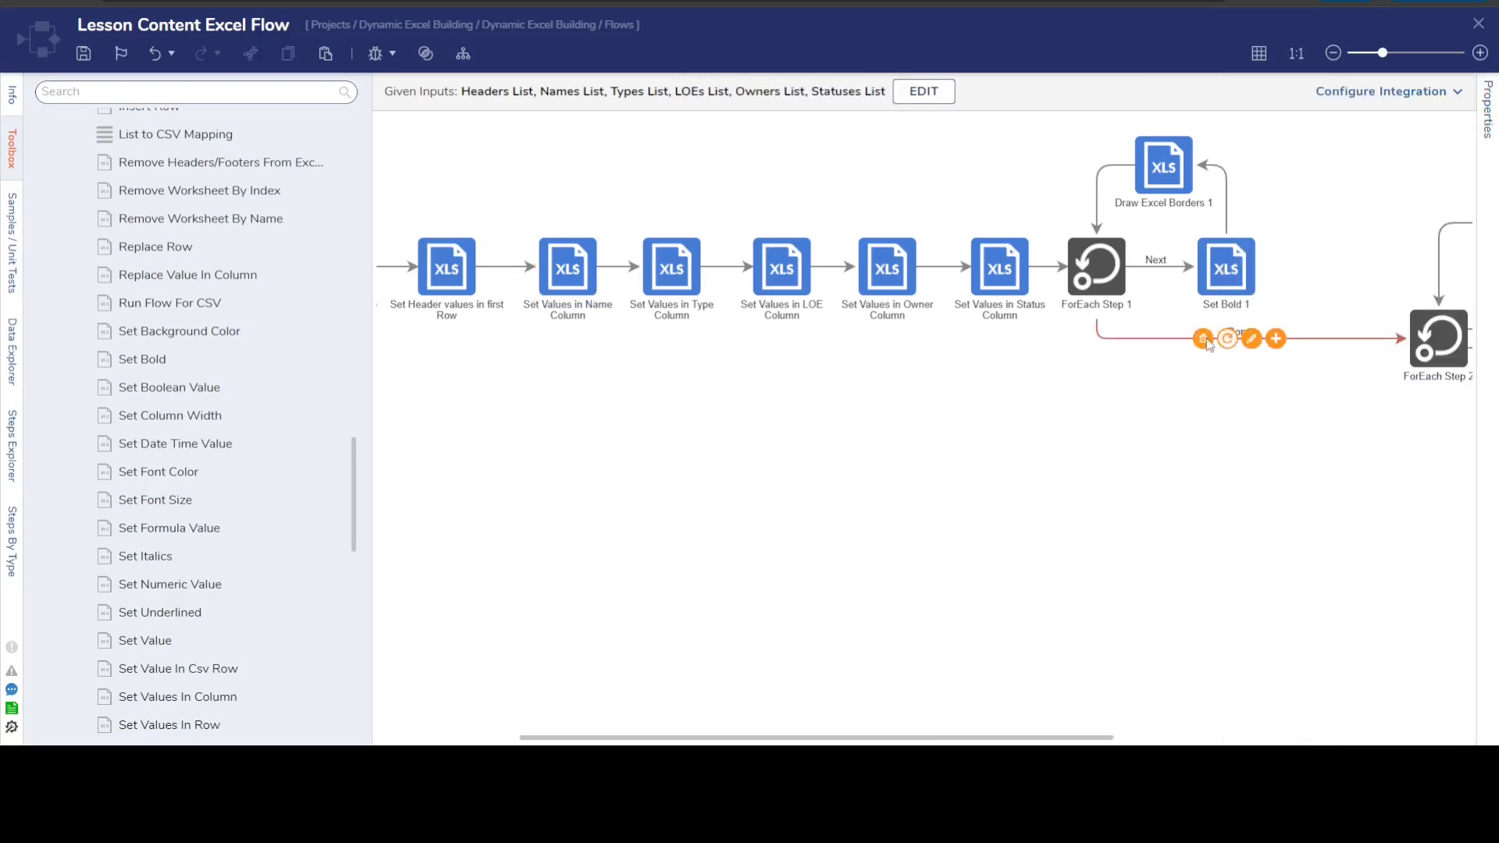
# - Recheck the inputs of Update File With Data 1 and inspect the download file input of the Download CSV or Excel form
pyautogui.moveTo(1027, 738); pyautogui.dragTo(1379, 738)
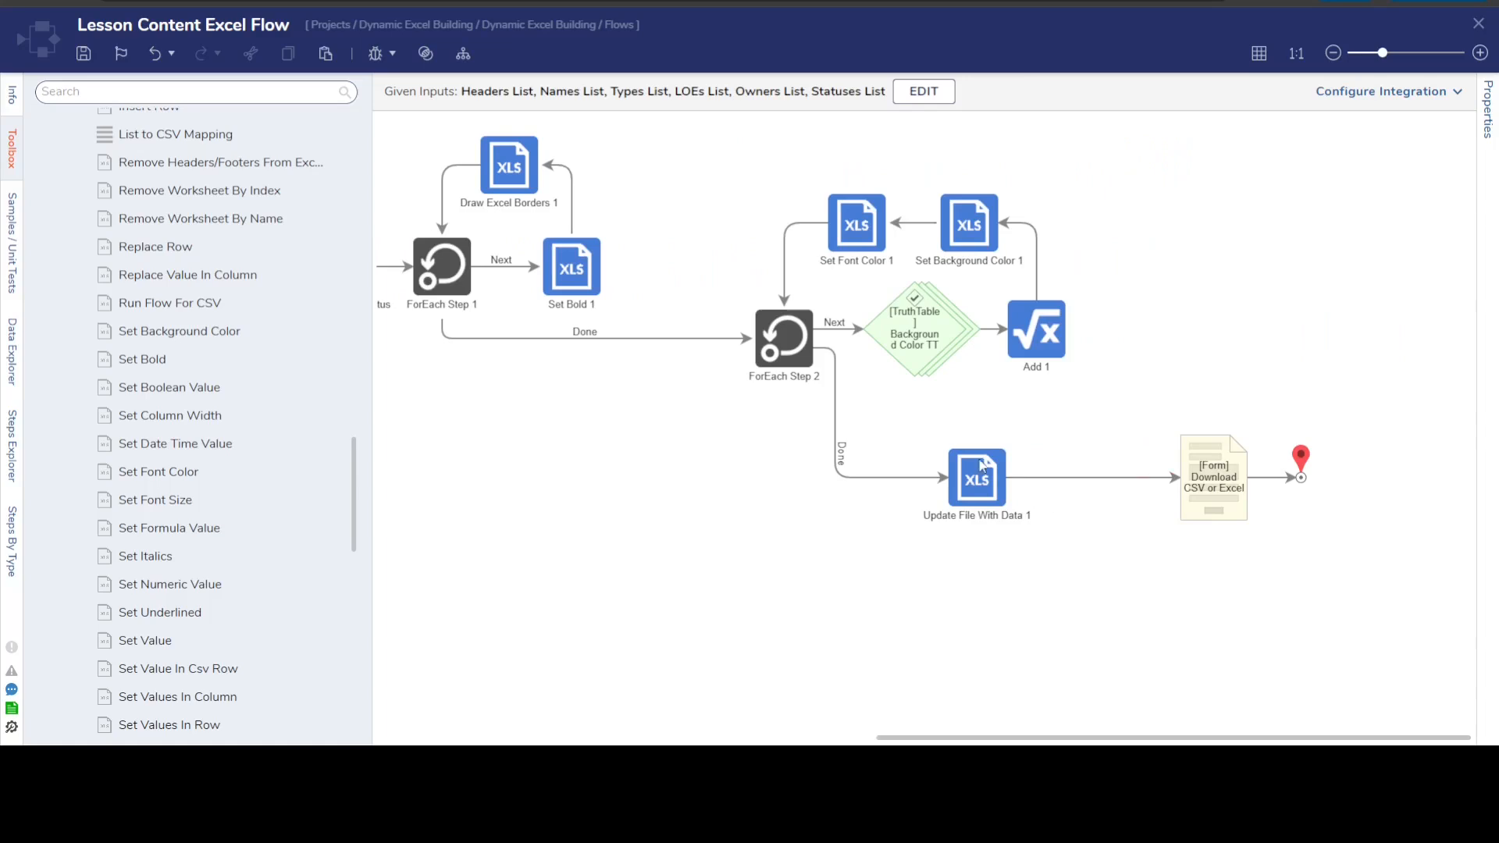
pyautogui.click(977, 478)
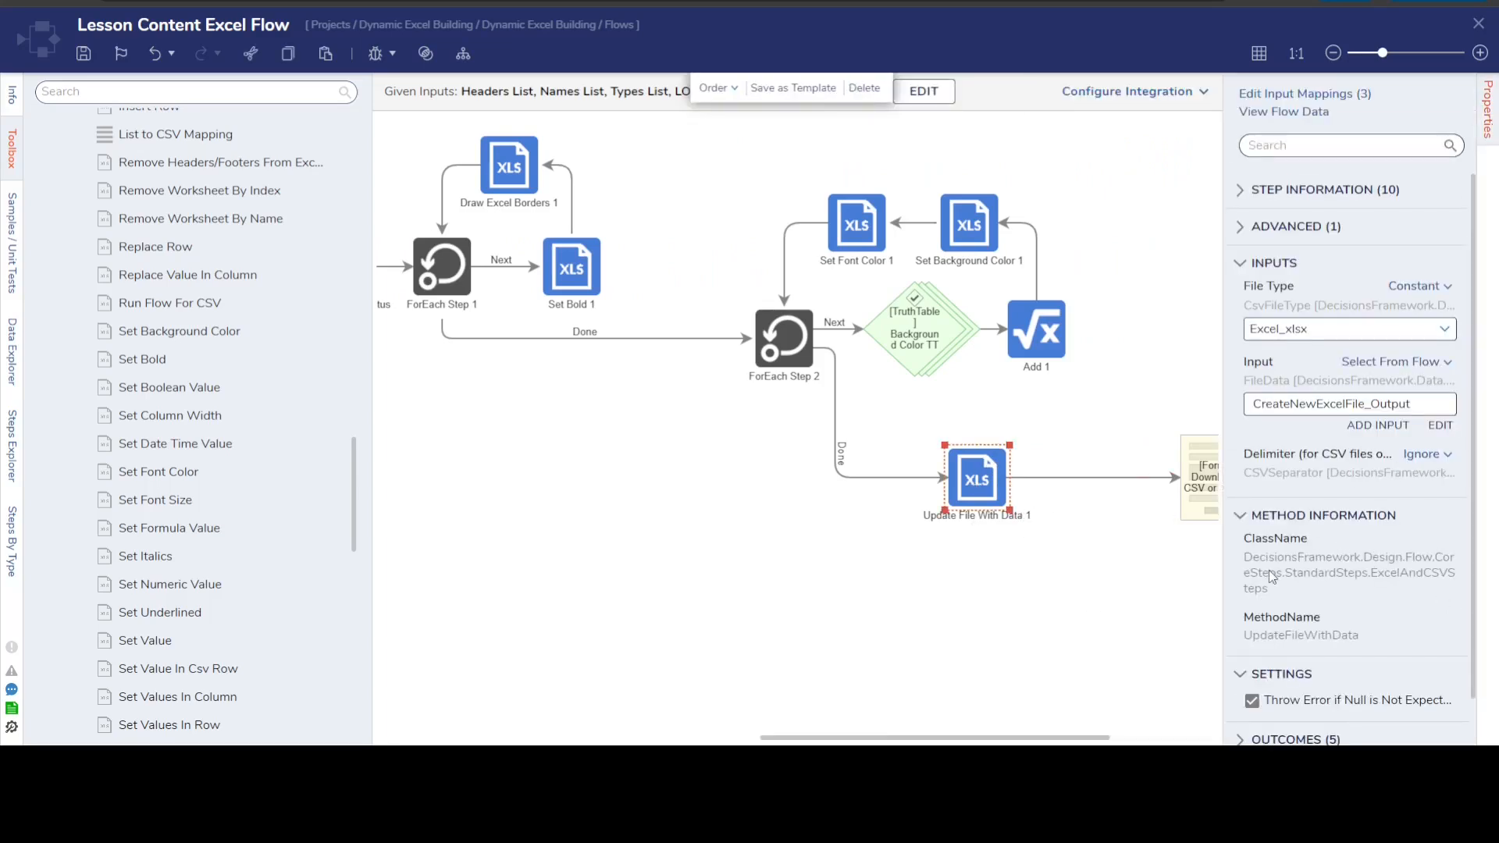
pyautogui.scroll(-1, 1265, 570)
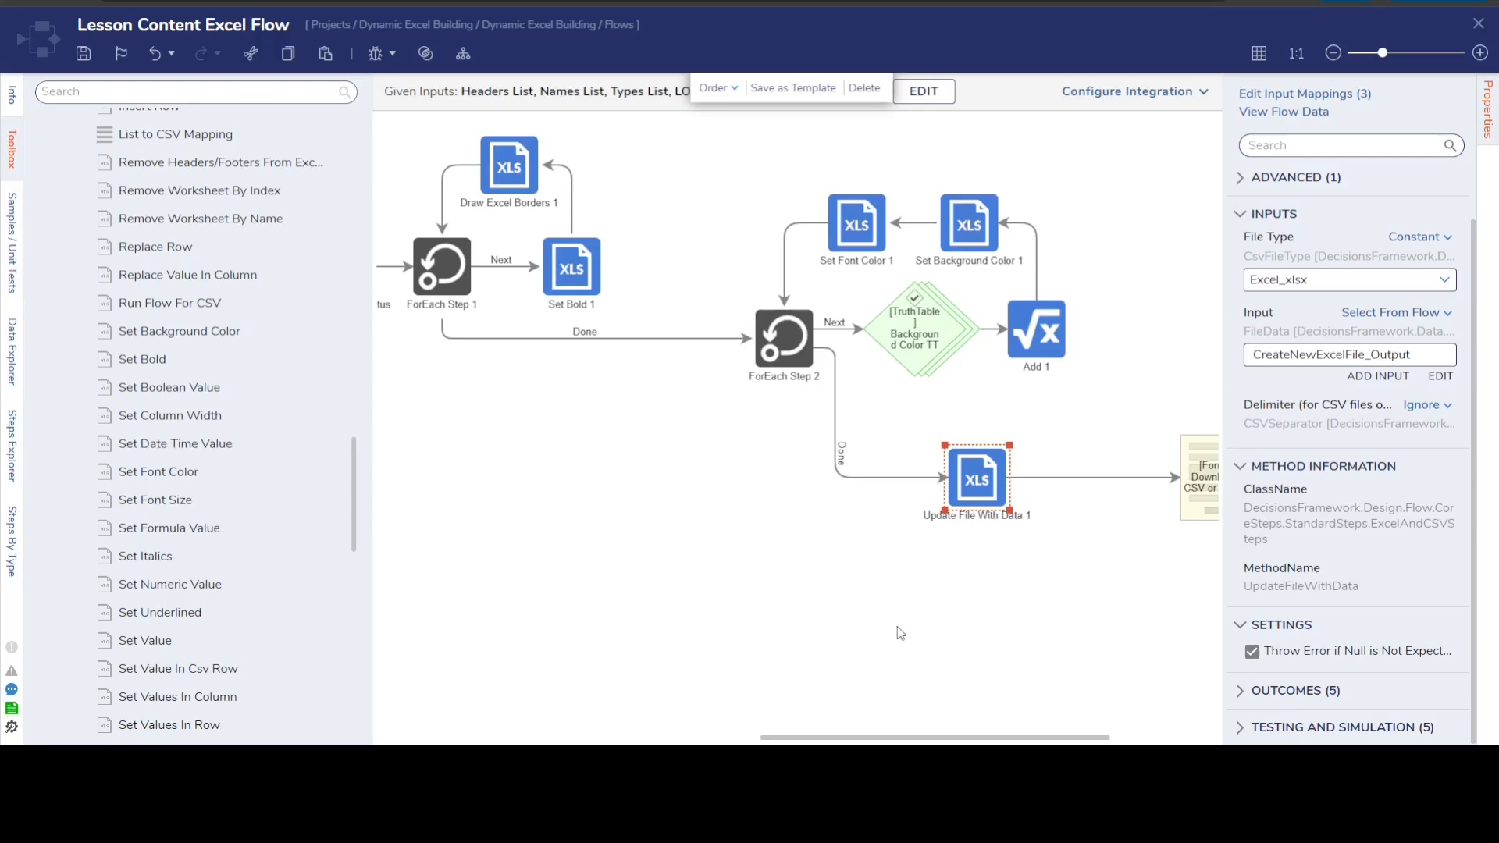
pyautogui.click(1041, 586)
pyautogui.click(1217, 459)
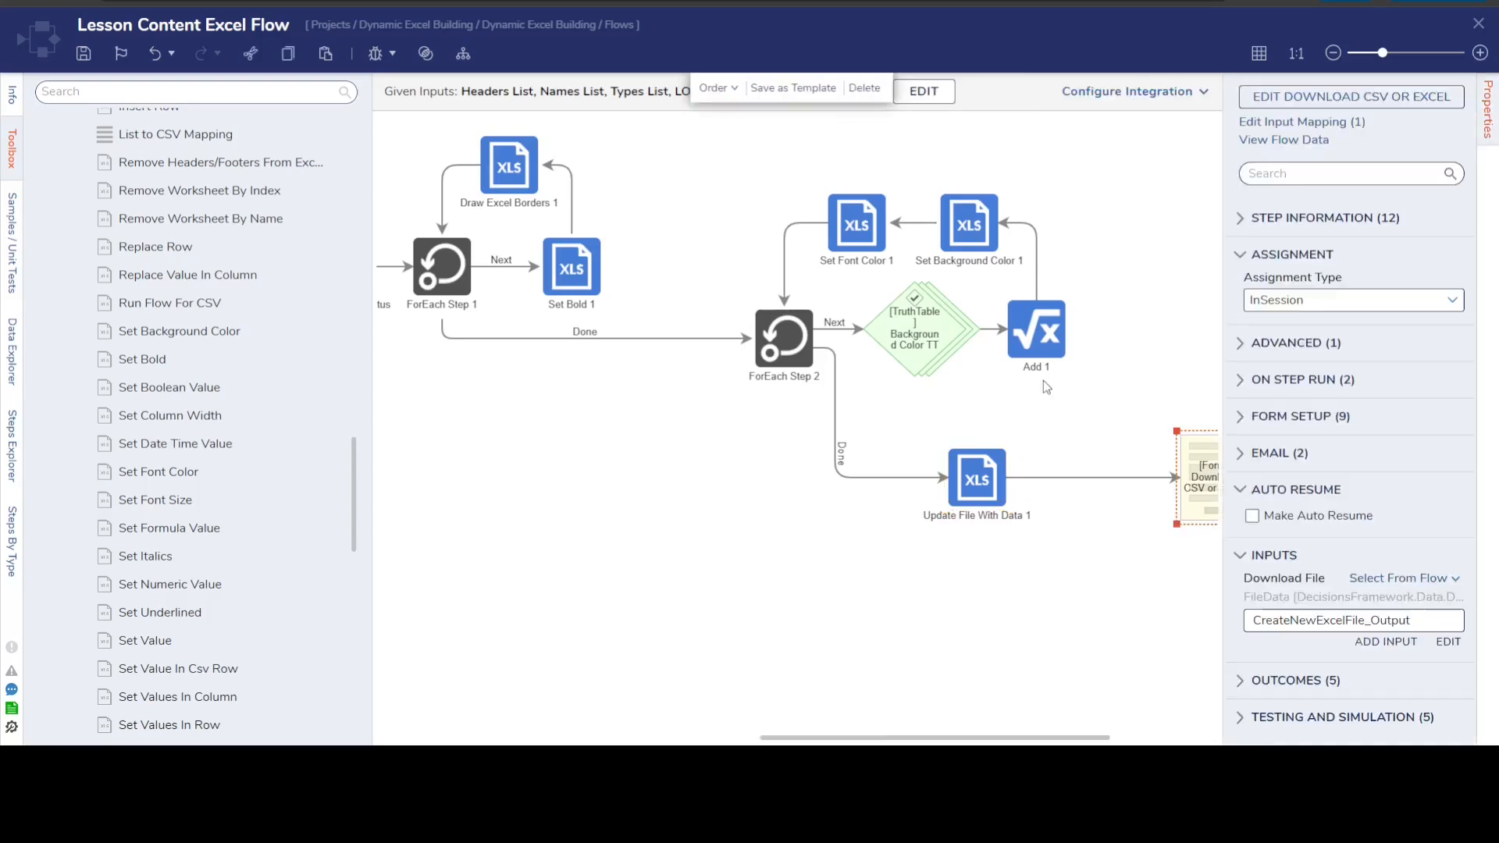
# - Open the flow's debugger, choose the 5 Examples Data unit test, and review its input lists
pyautogui.click(375, 55)
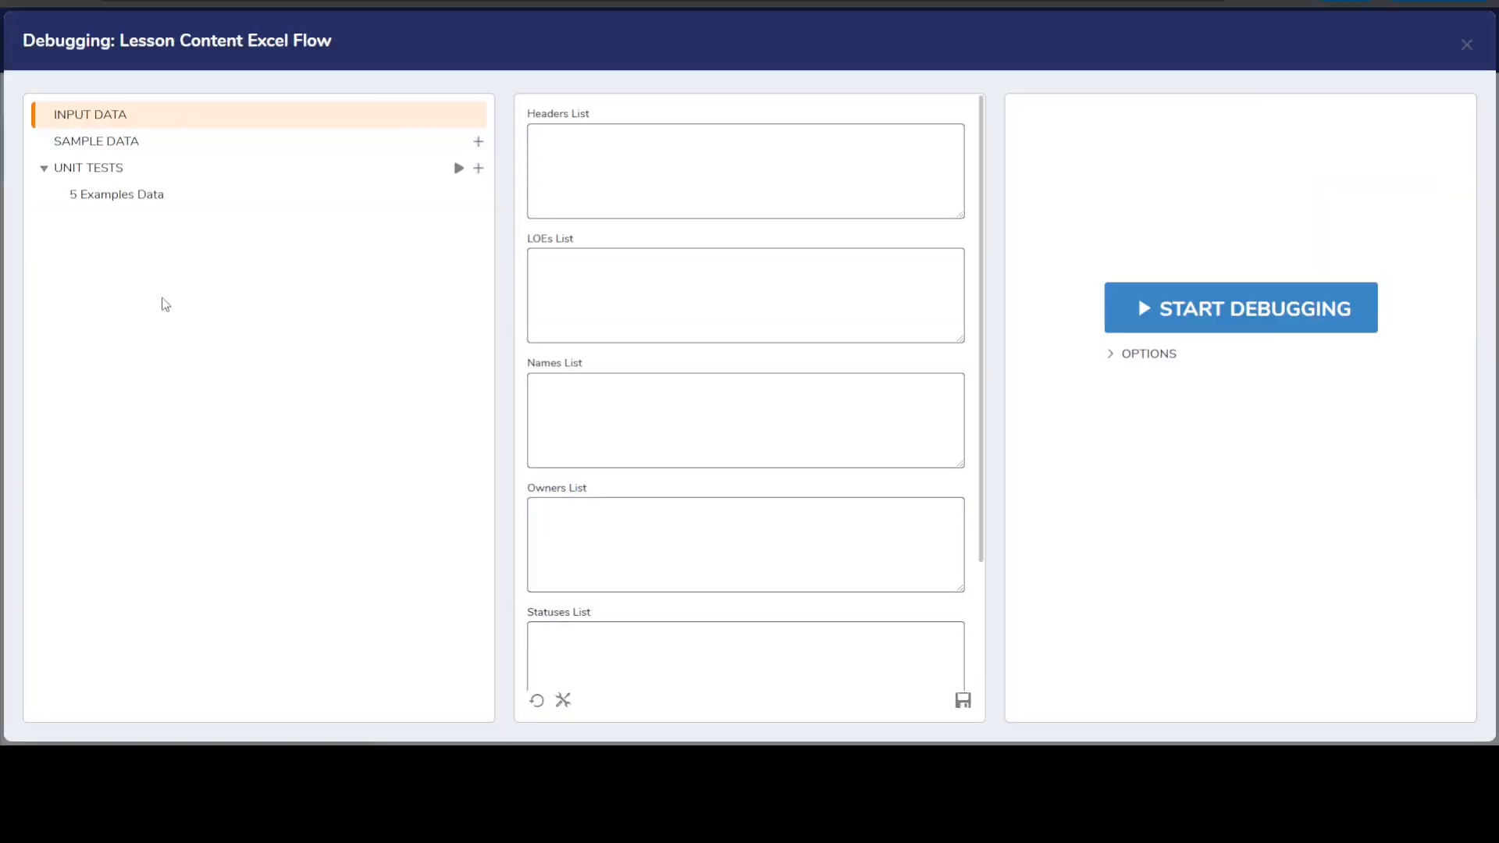
pyautogui.click(144, 209)
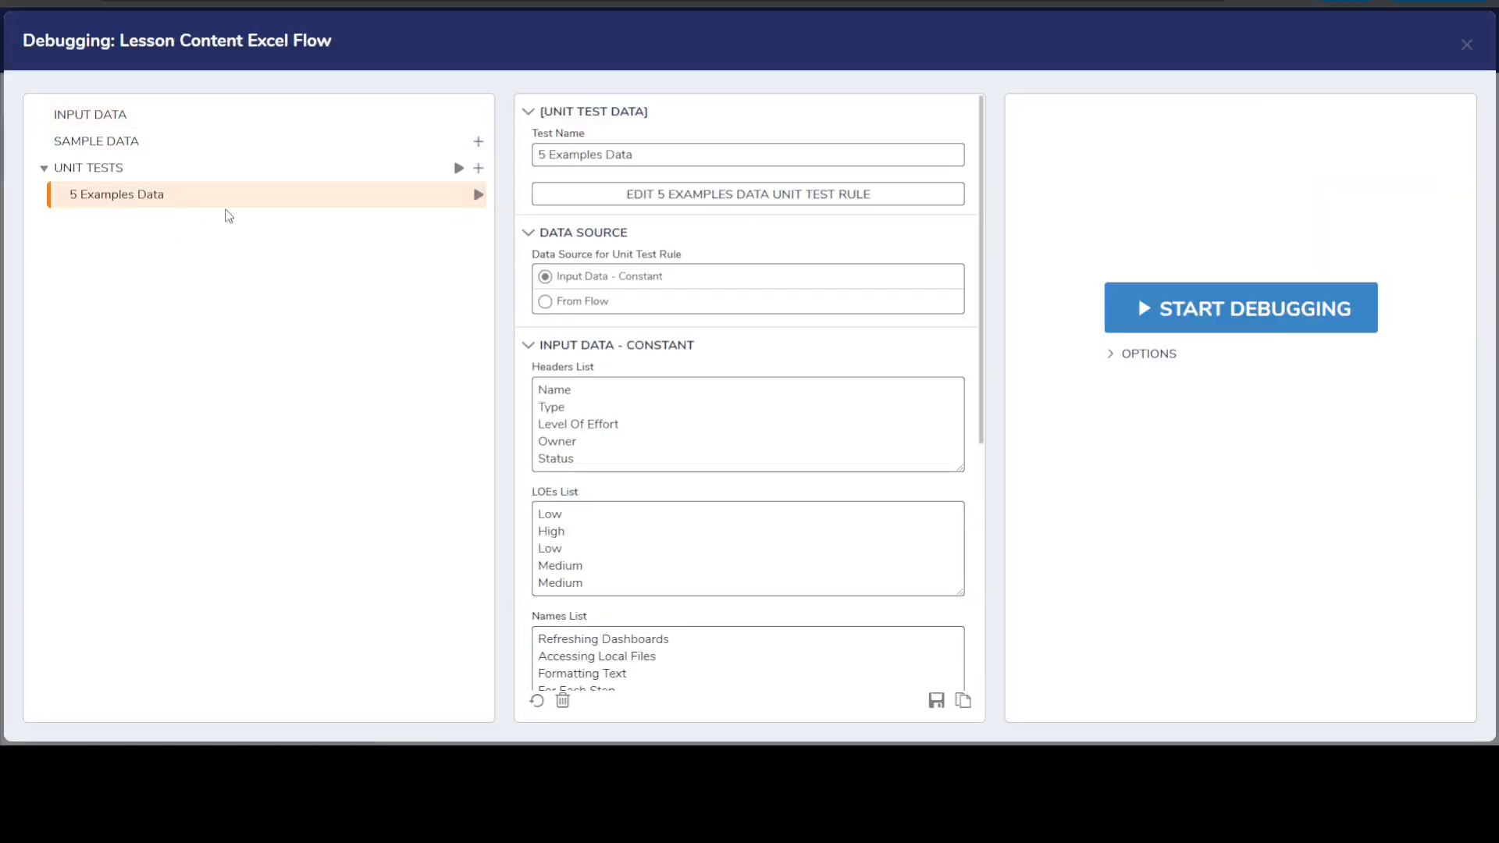
pyautogui.click(567, 397)
pyautogui.moveTo(560, 407); pyautogui.dragTo(587, 443)
pyautogui.click(609, 447)
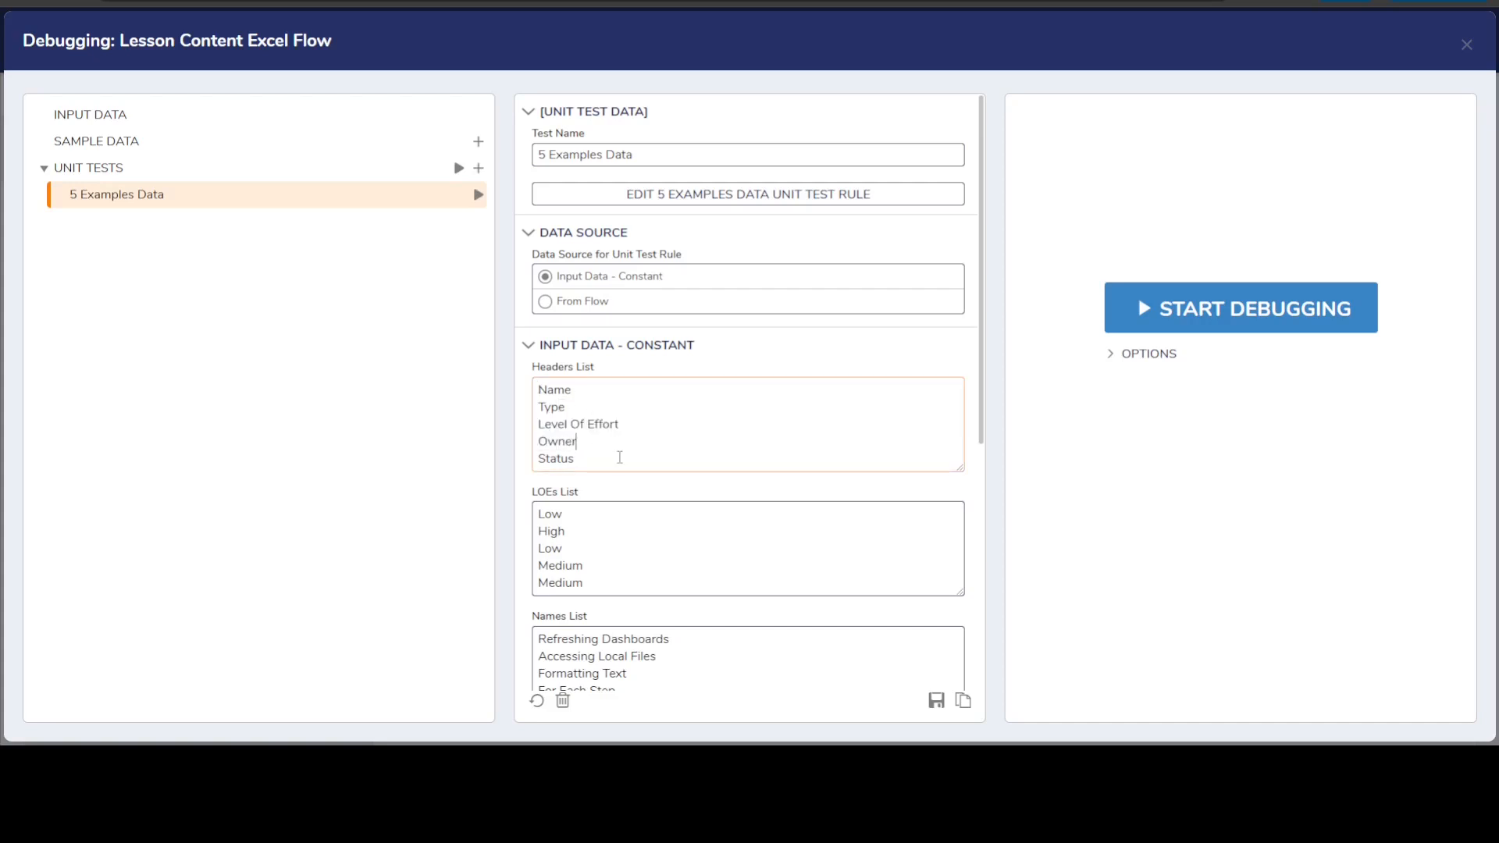
pyautogui.scroll(-2, 568, 422)
pyautogui.scroll(-3, 567, 423)
pyautogui.scroll(5, 653, 459)
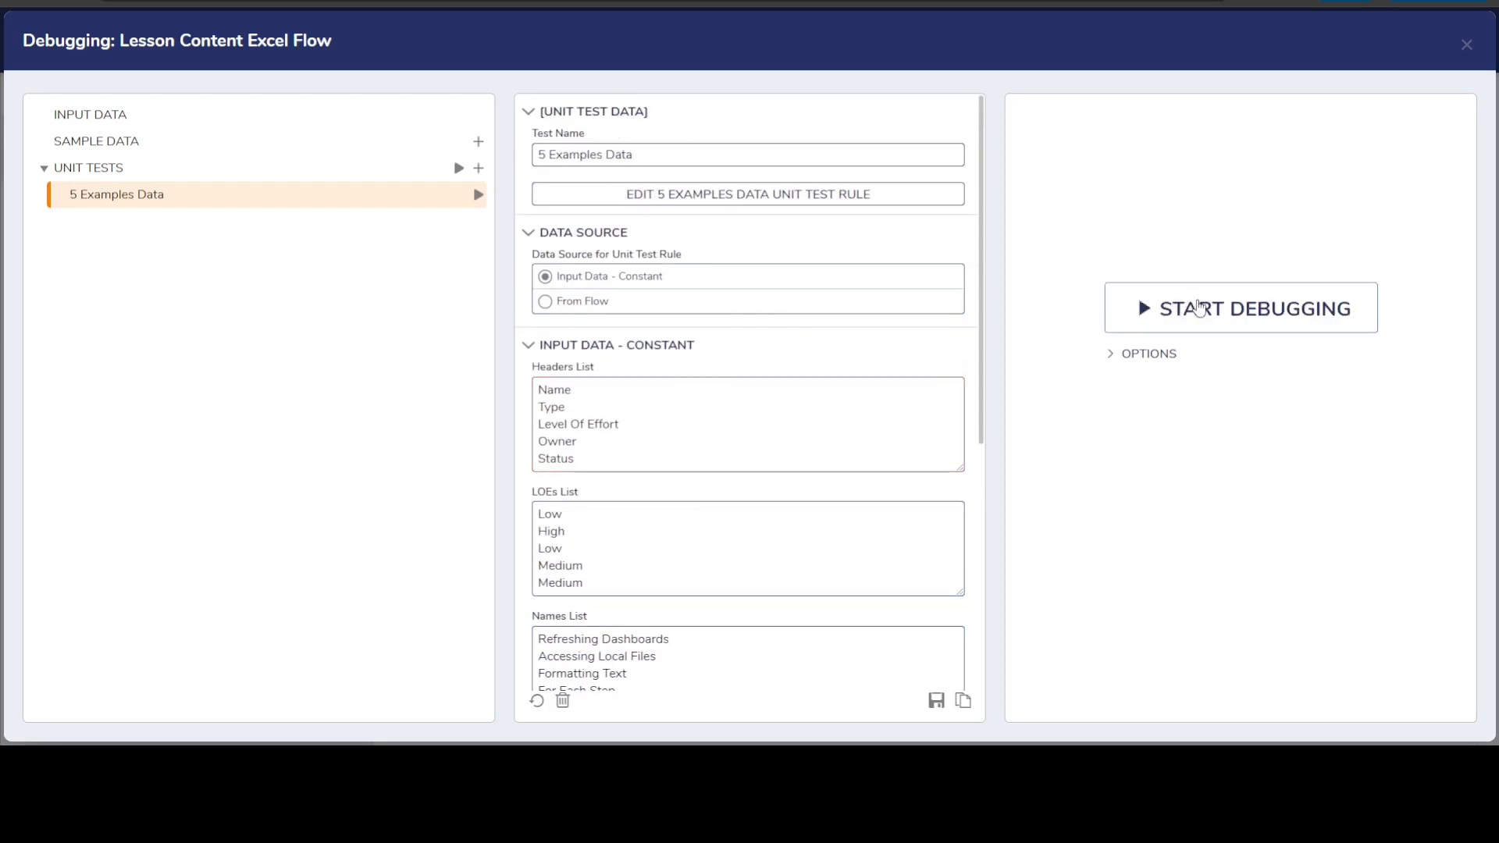
# - Run the flow in the debugger with the 5 Examples Data test and download the generated file from the form
pyautogui.click(1200, 307)
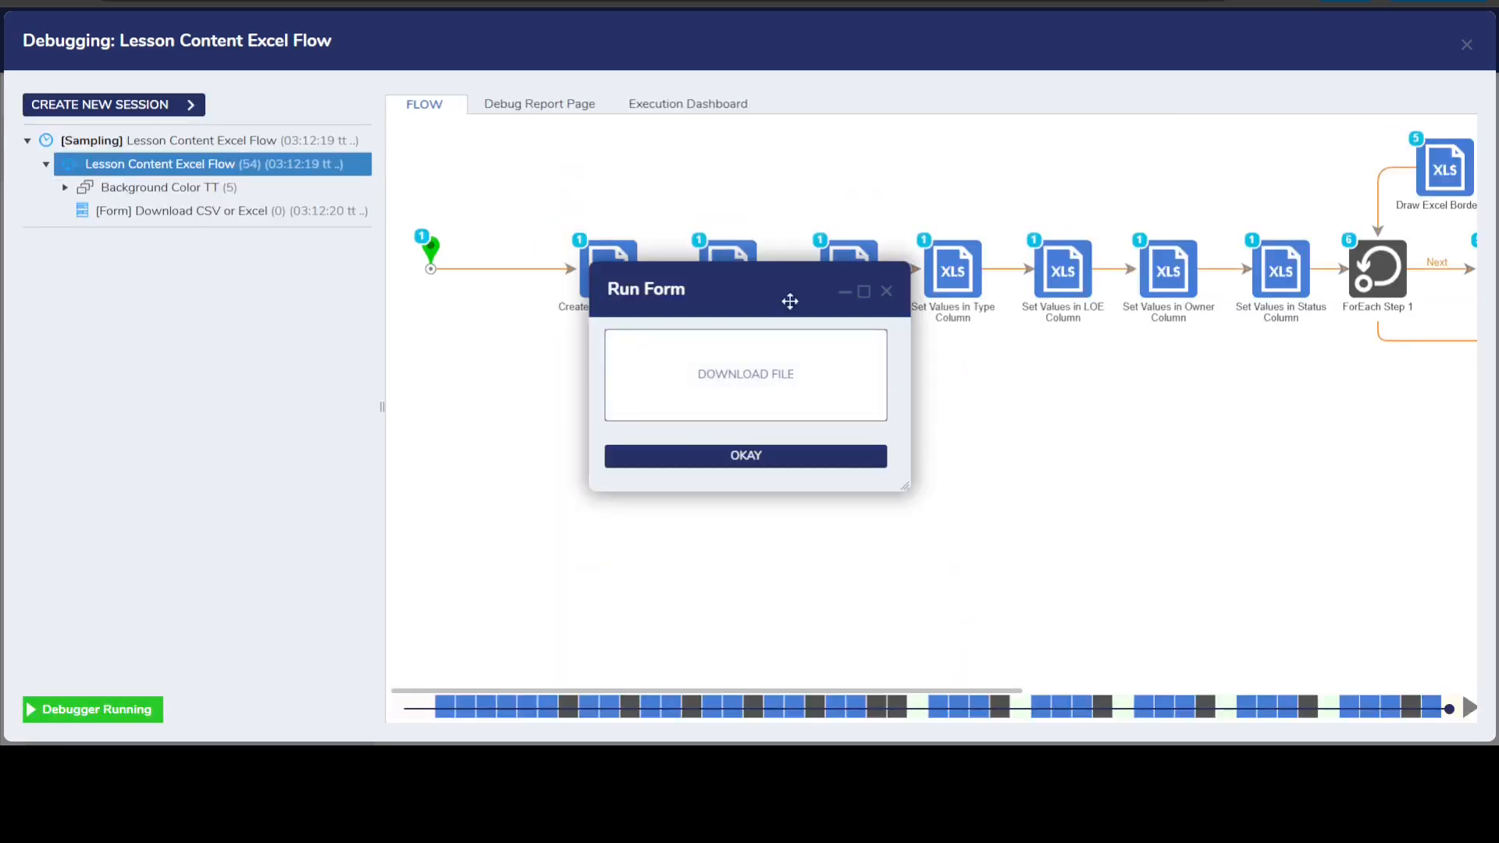
pyautogui.moveTo(834, 435); pyautogui.dragTo(831, 430)
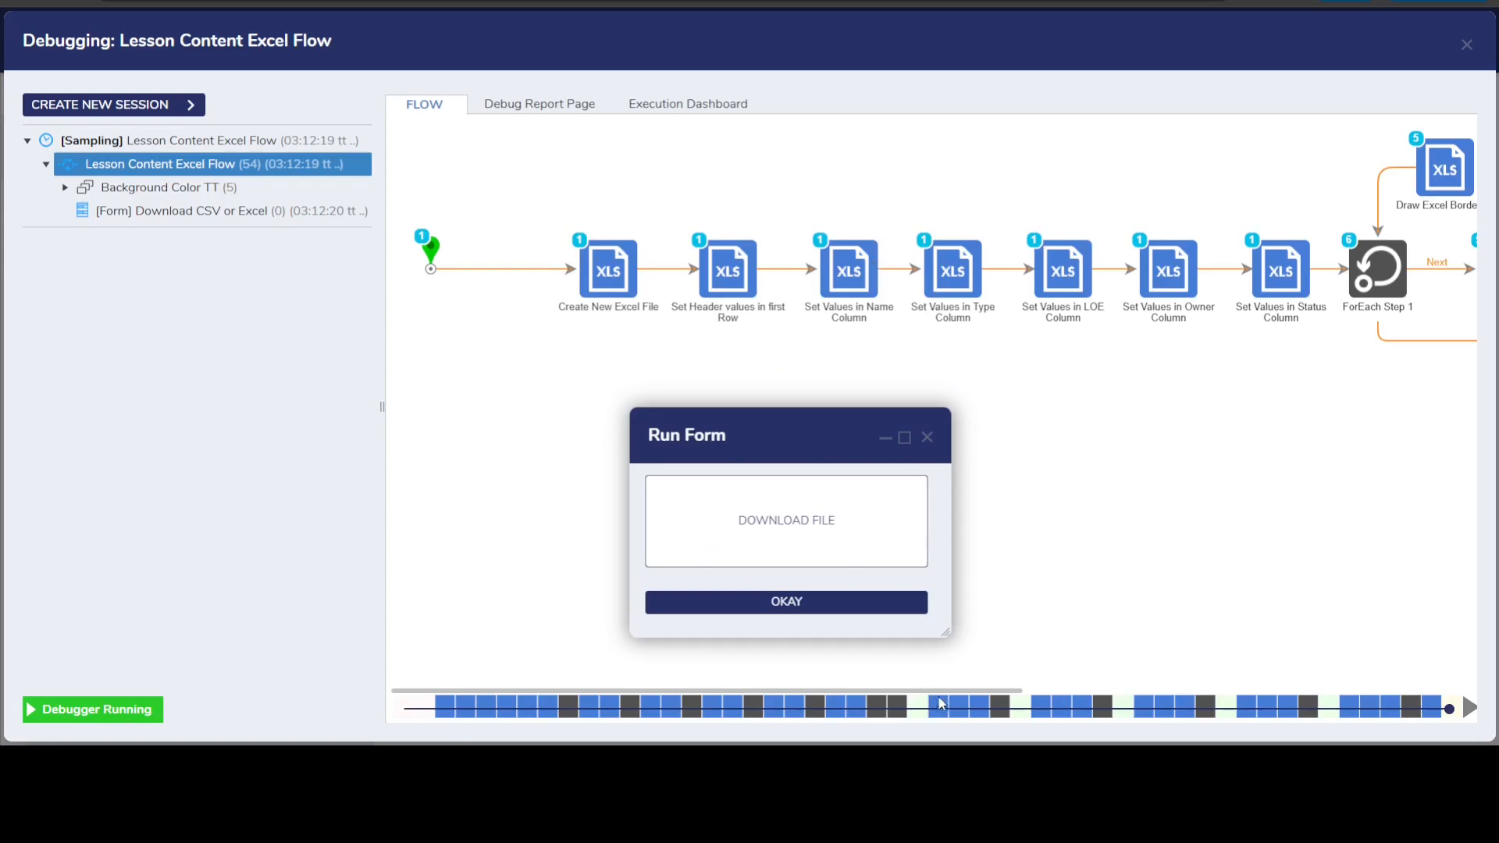
pyautogui.moveTo(951, 692); pyautogui.dragTo(1355, 692)
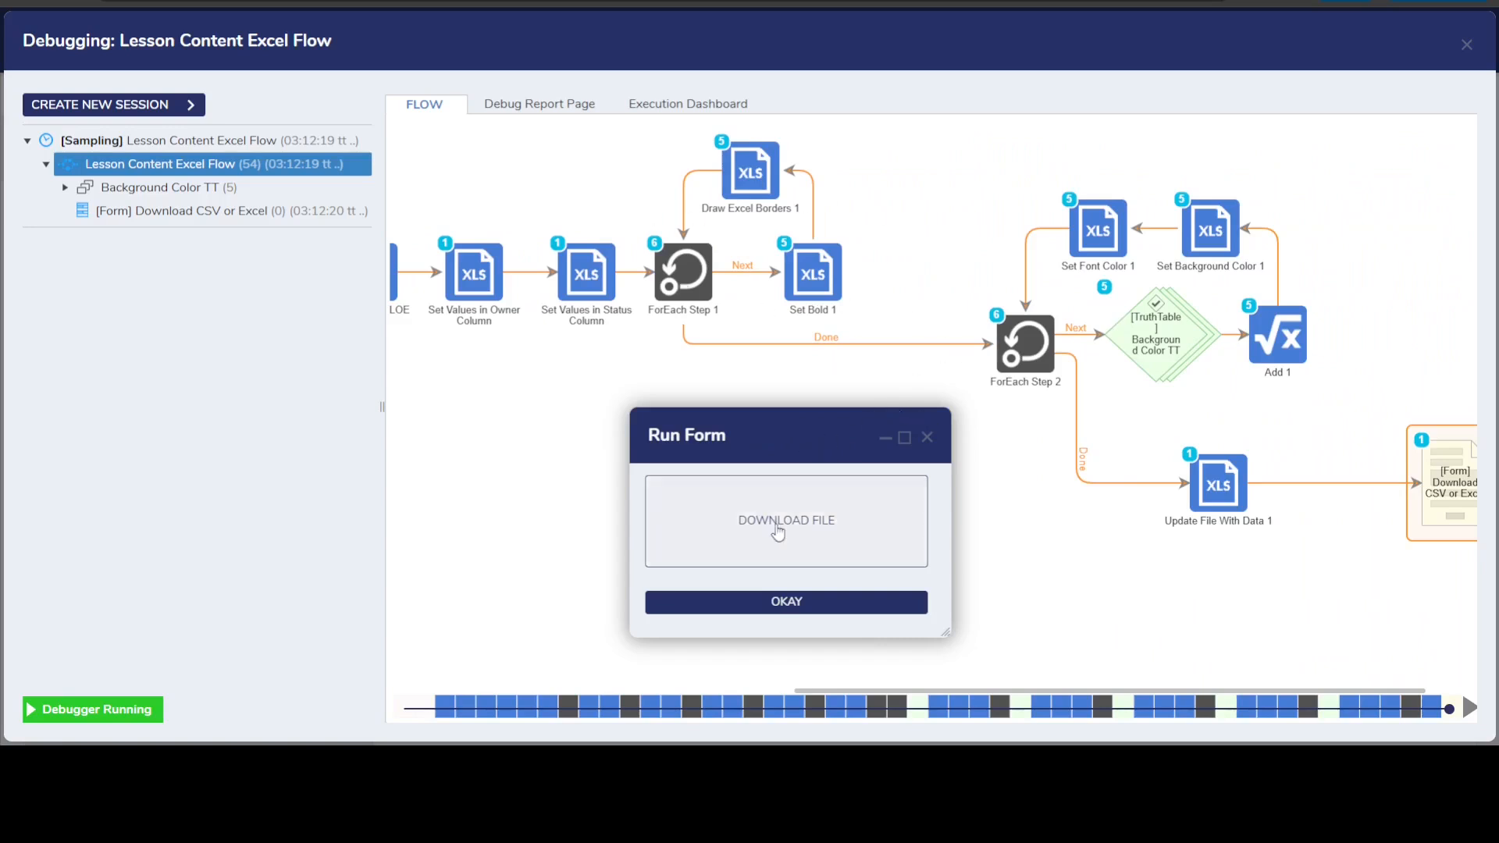
pyautogui.click(814, 536)
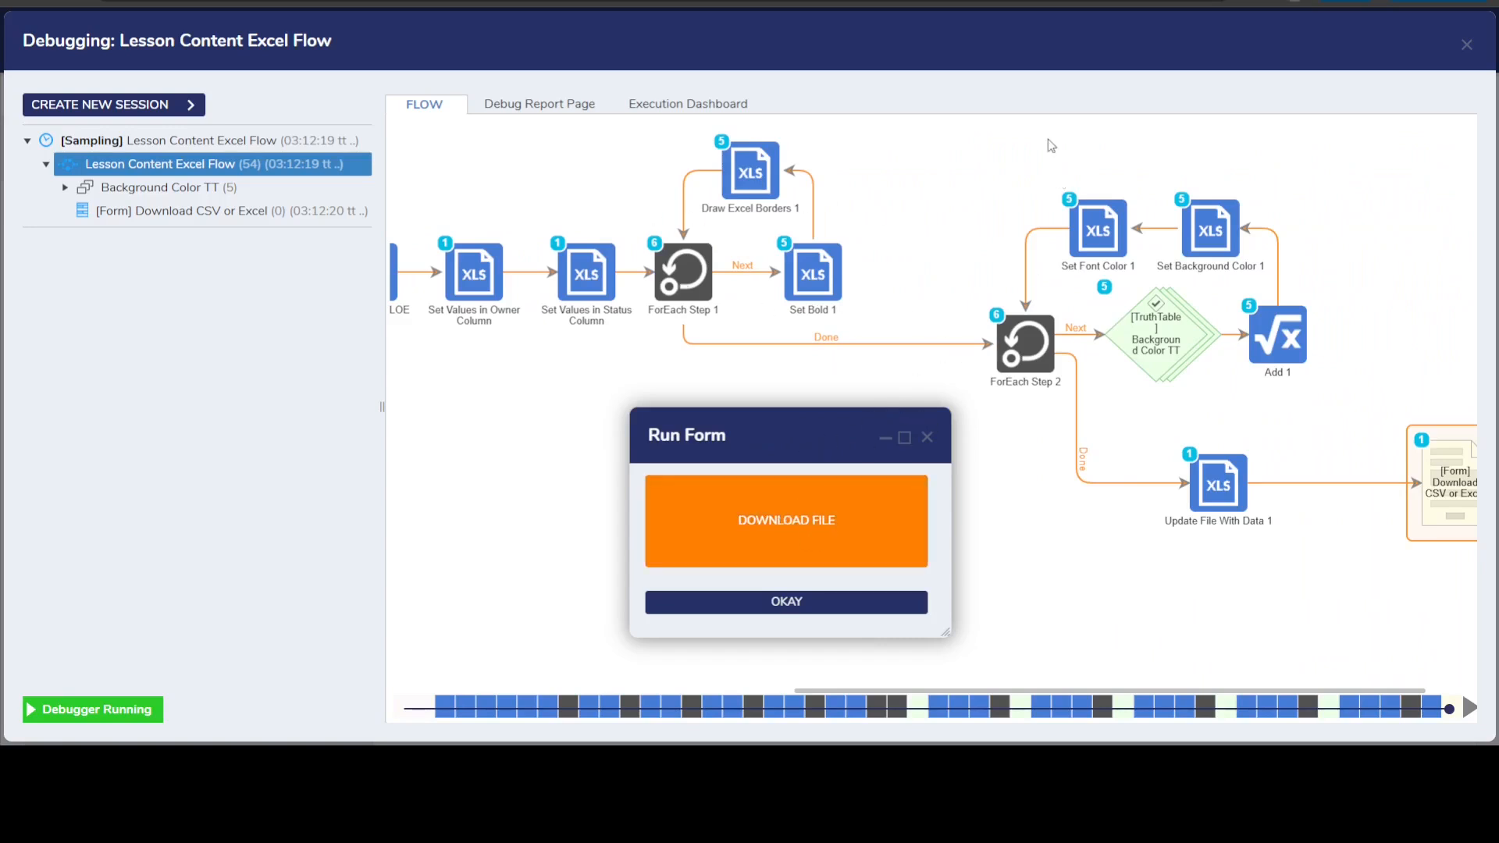
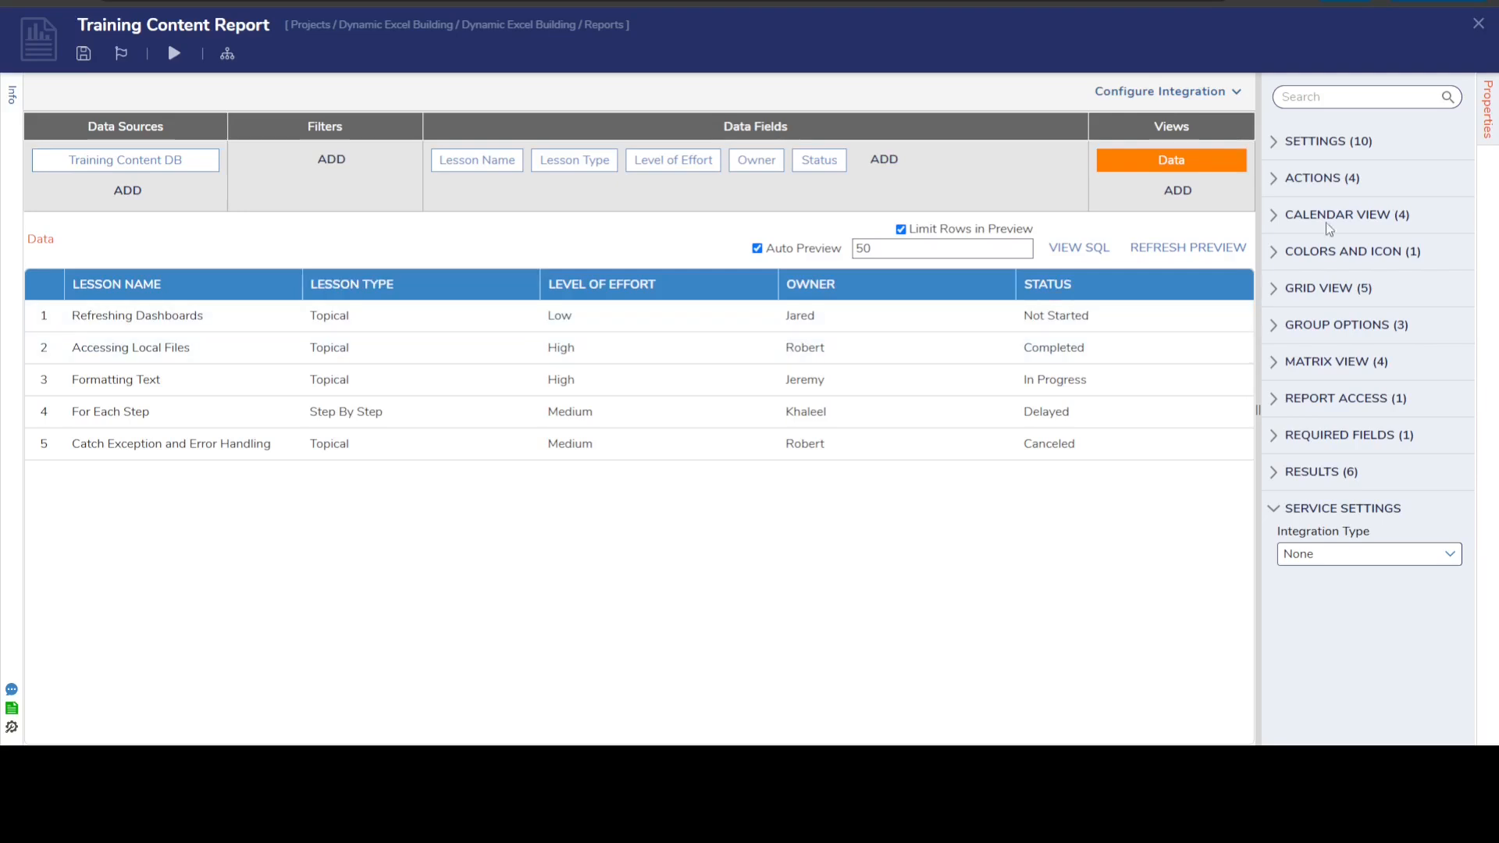
# - Remove the Training Content Report's current output handler and add the existing flow Report Output Handler Flow Test instead
pyautogui.click(1276, 144)
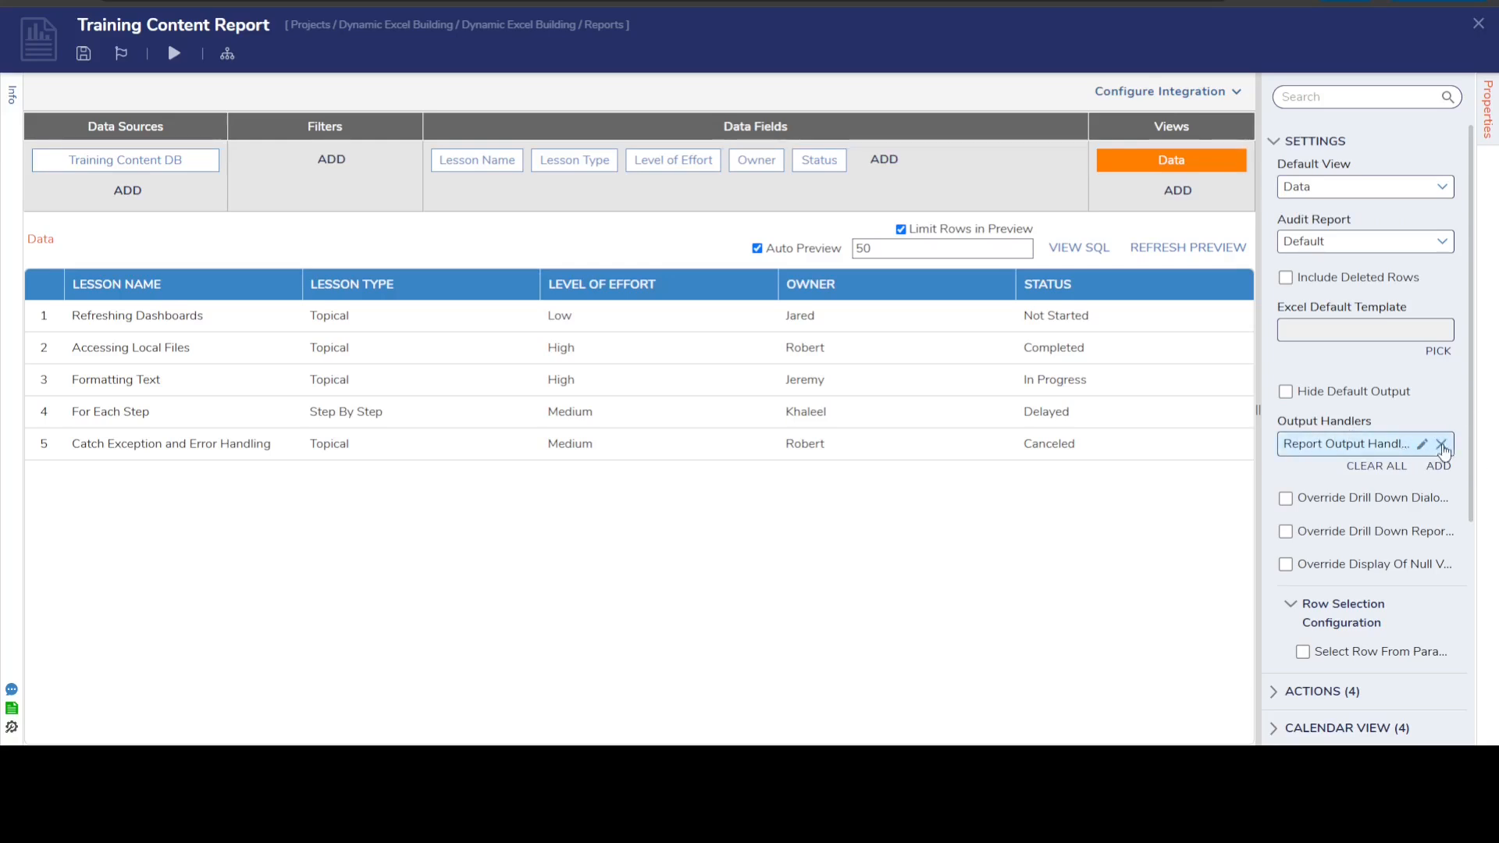
pyautogui.click(1442, 444)
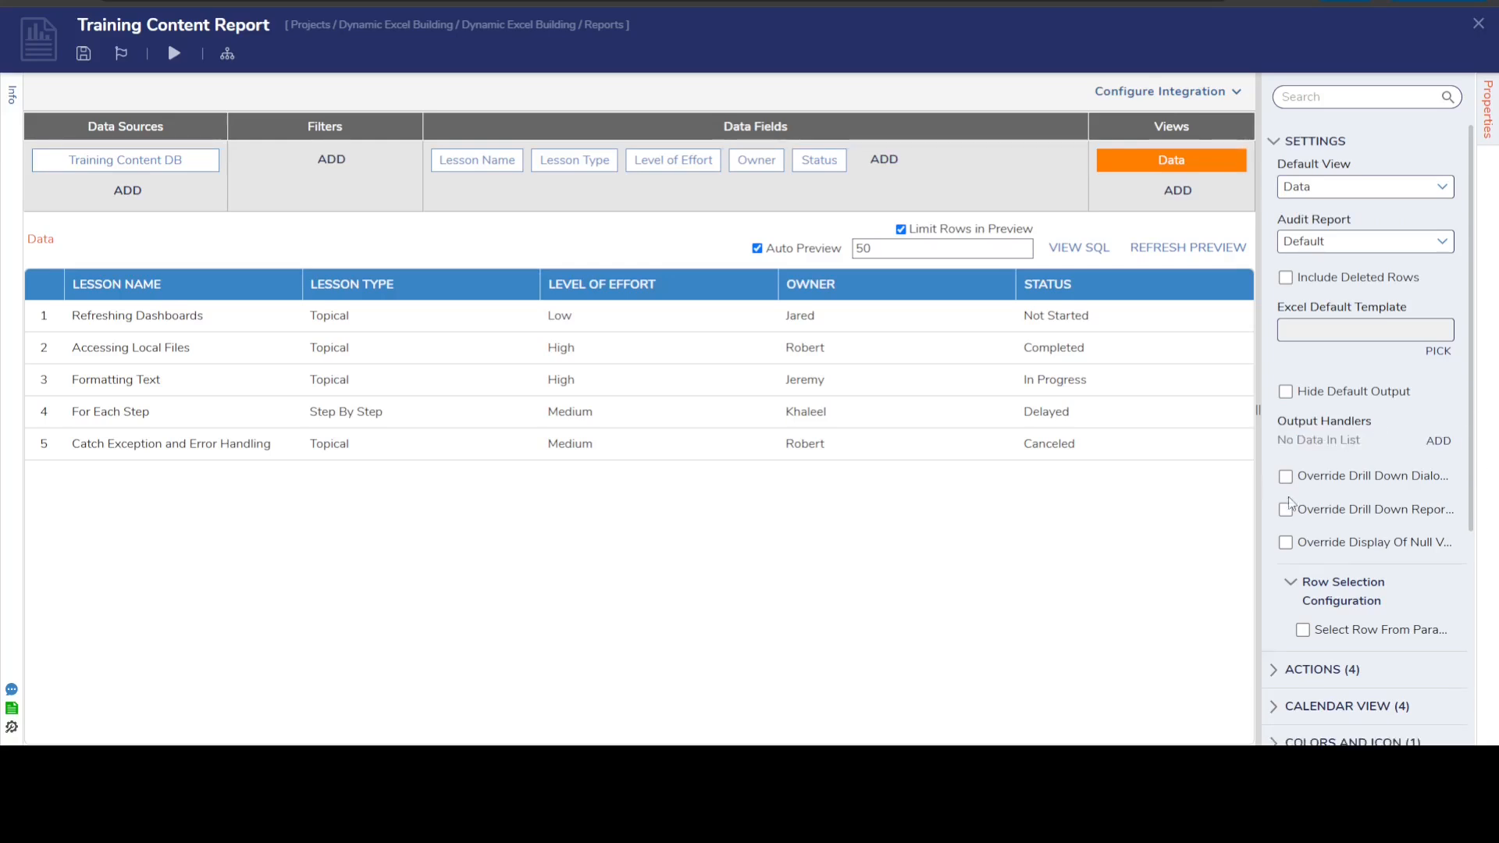
pyautogui.click(1439, 442)
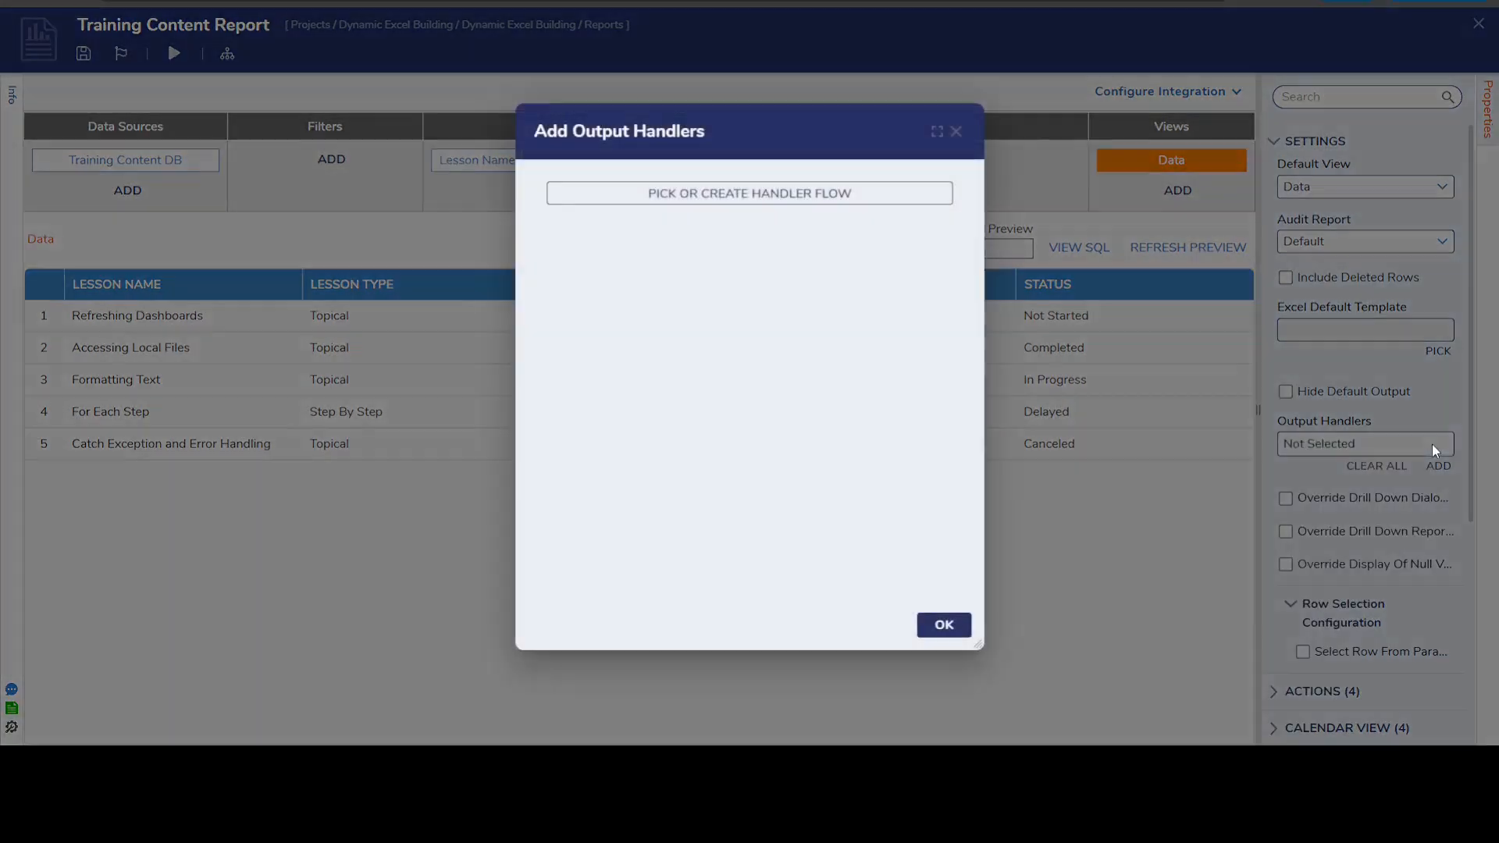
pyautogui.click(732, 200)
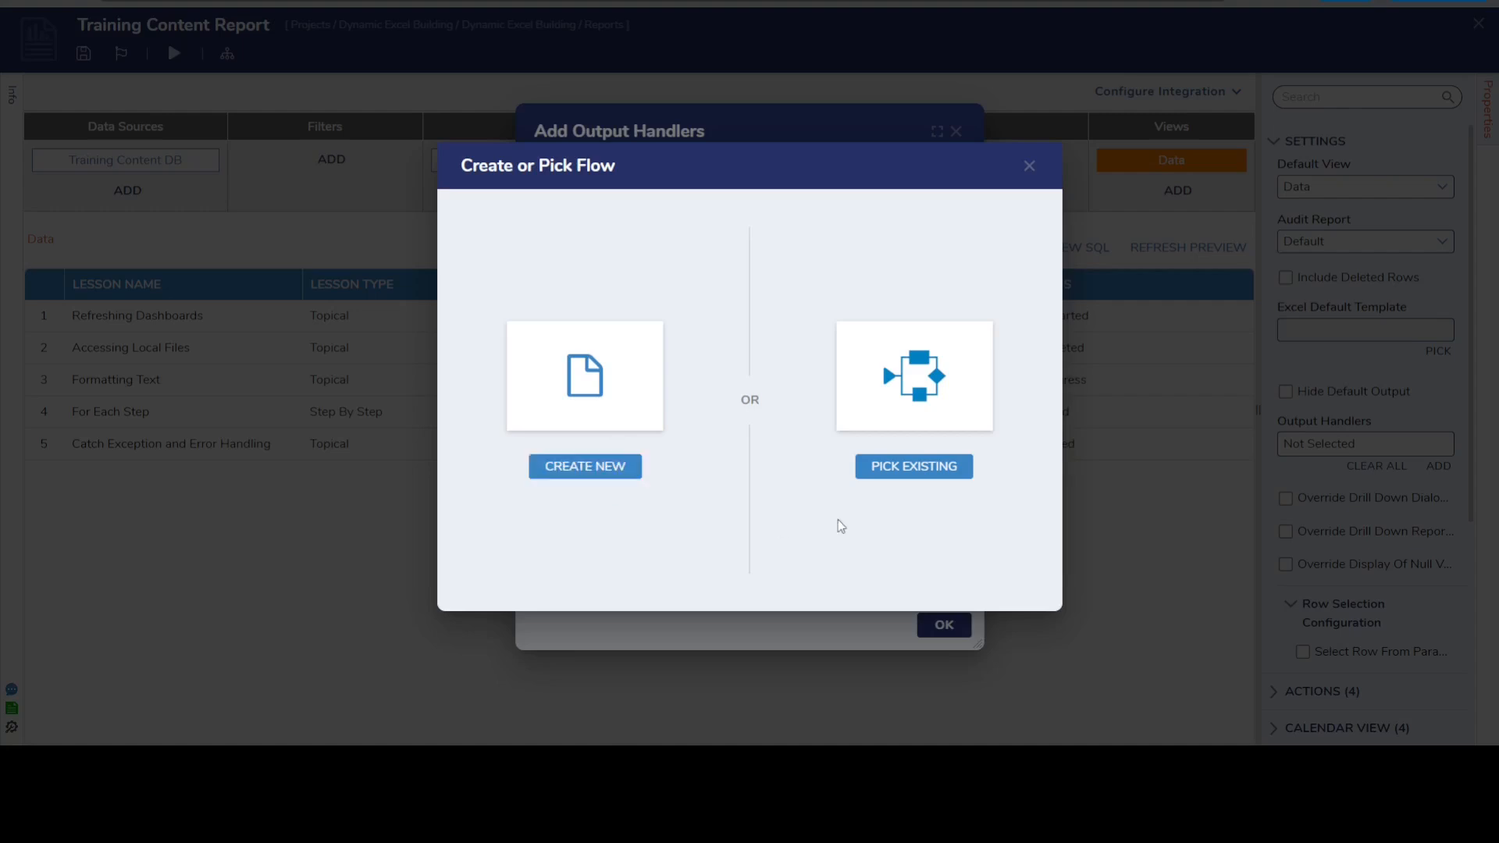
pyautogui.click(914, 470)
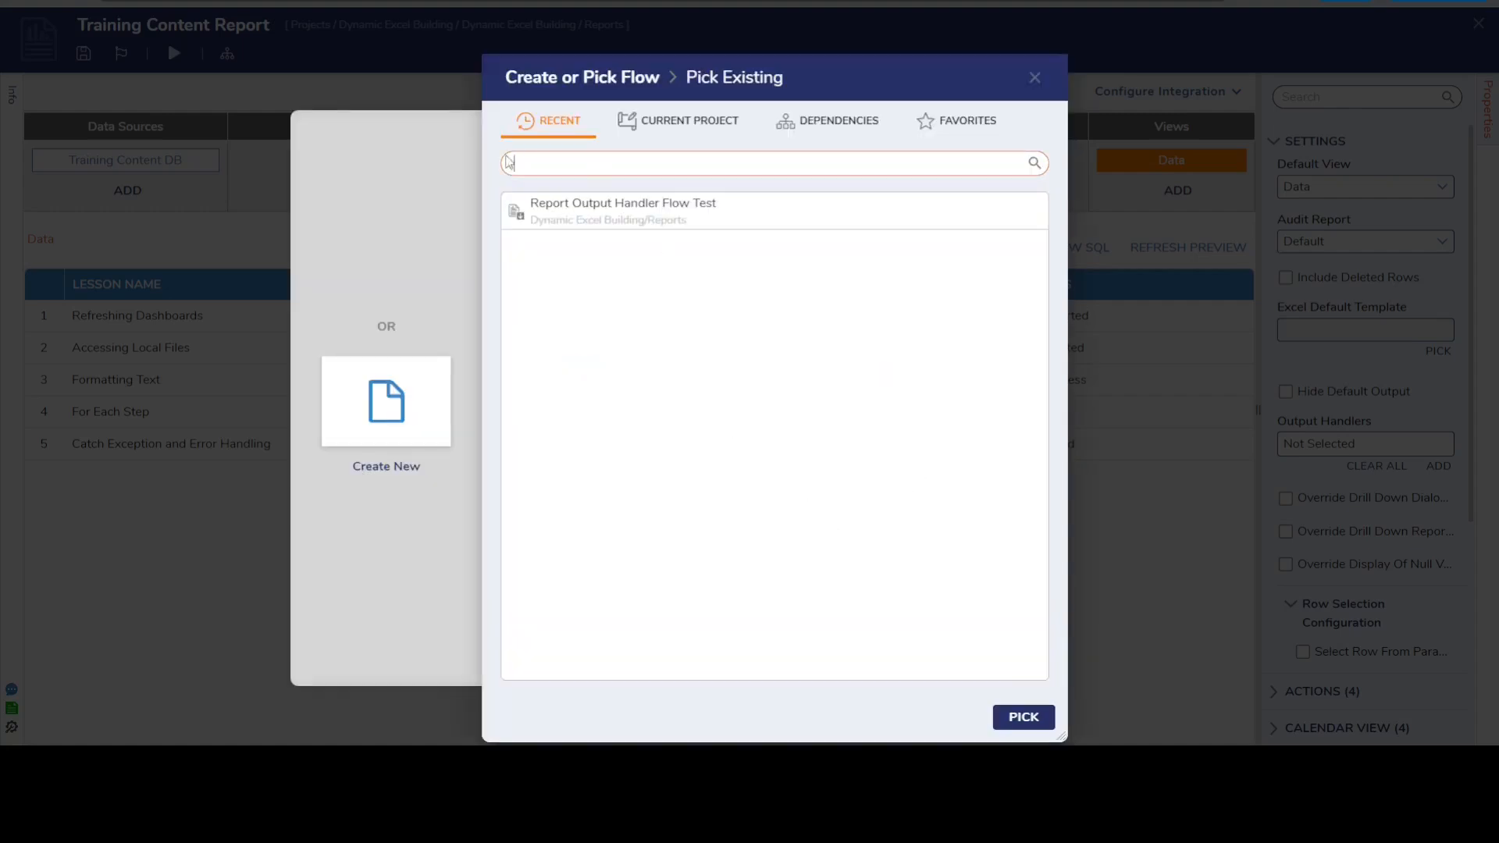
pyautogui.click(593, 217)
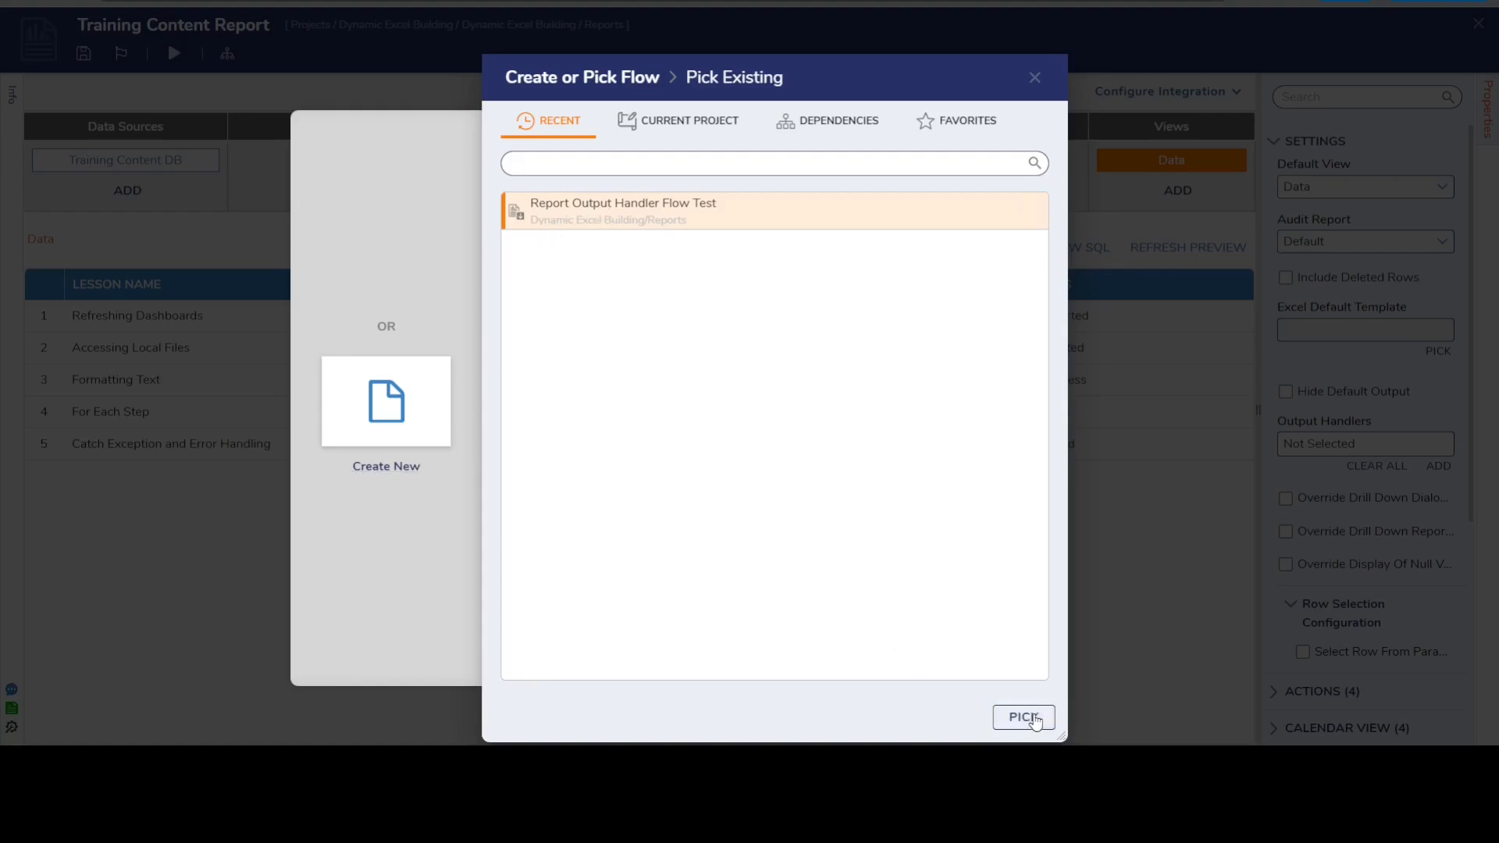
pyautogui.click(1023, 717)
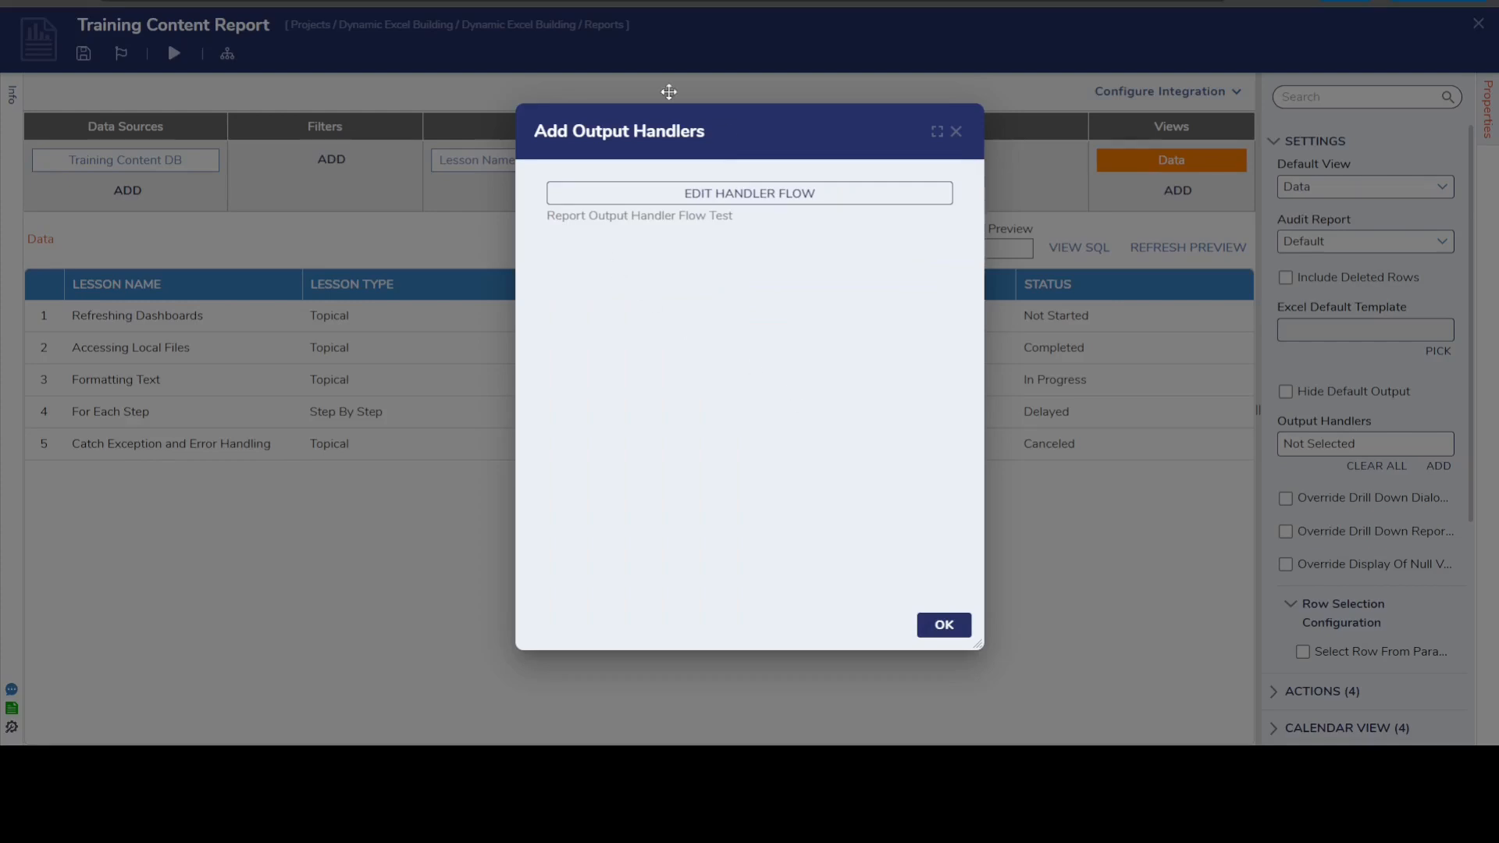
# - Open the handler flow for editing, look through its Lesson Content Excel Flow sub flow, and return to the handler flow
pyautogui.click(715, 195)
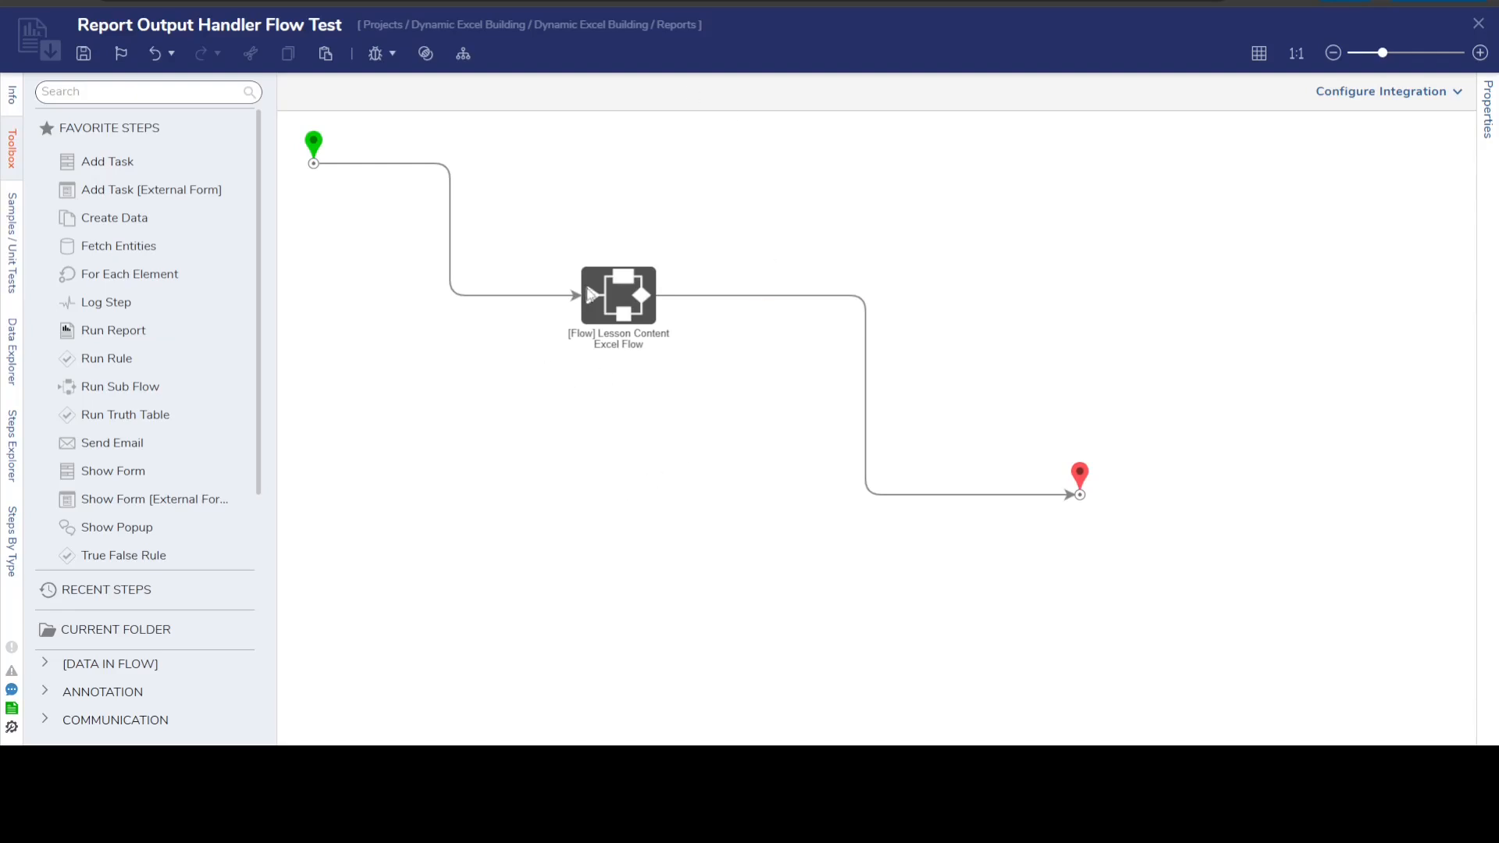
pyautogui.click(618, 306)
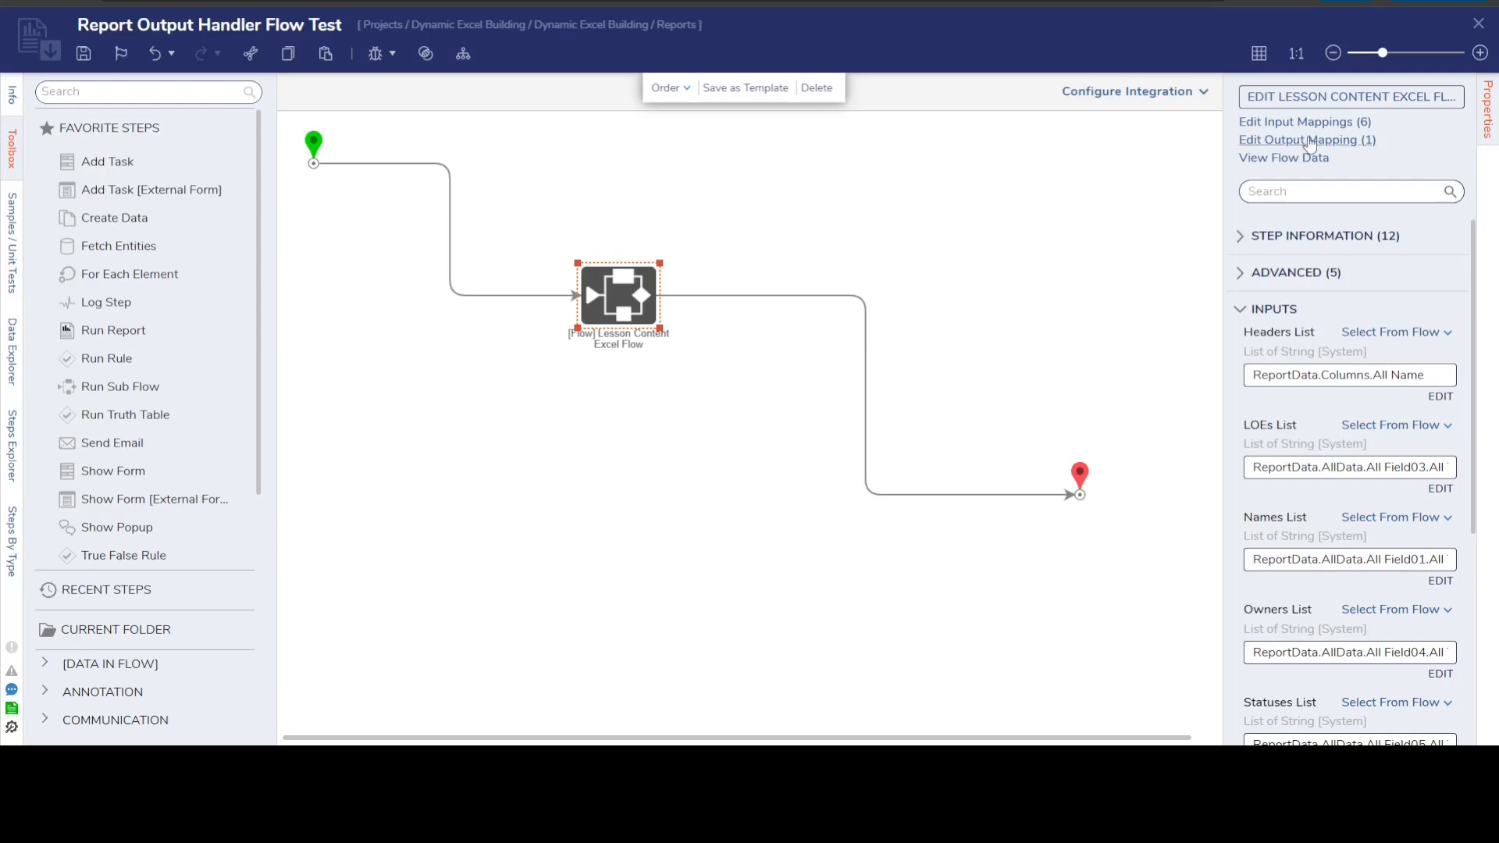
pyautogui.click(1311, 103)
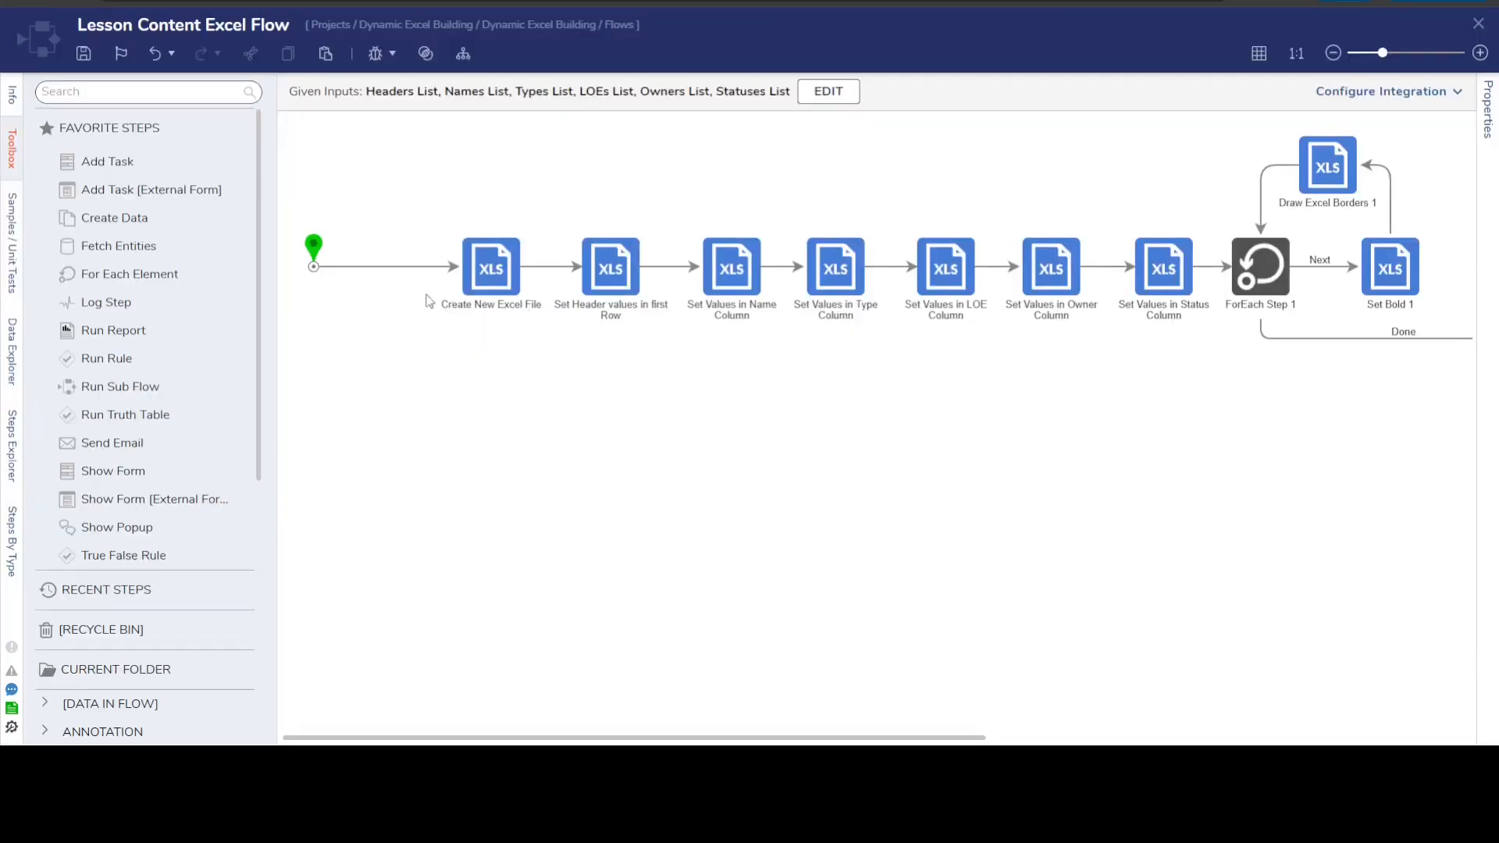
pyautogui.moveTo(960, 740); pyautogui.dragTo(1315, 560)
pyautogui.click(1478, 24)
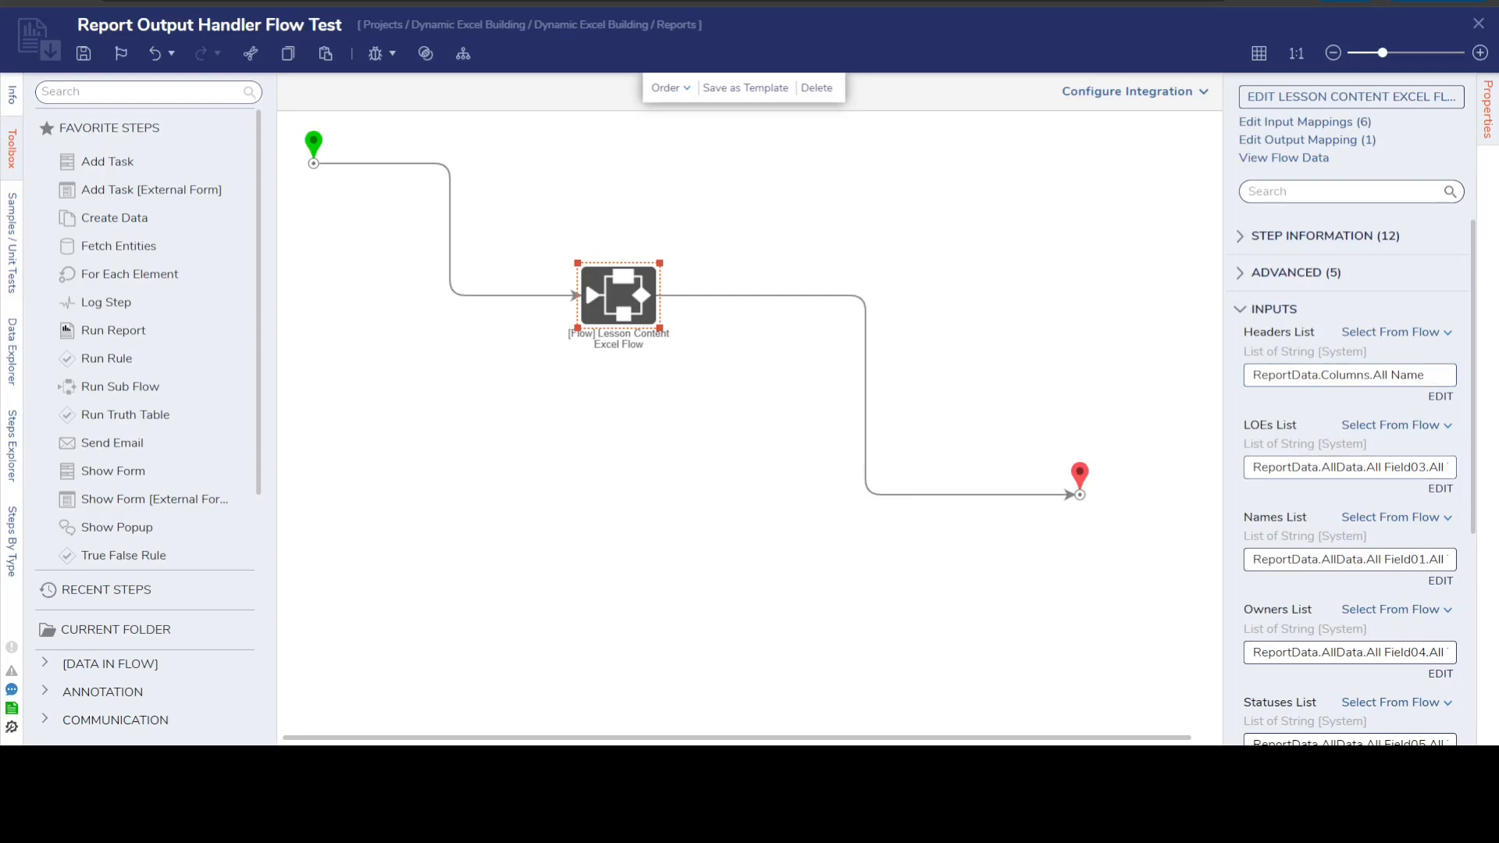
# - Widen the properties area and inspect the report data mappings of the sub flow's LOEs, Names, Owners, Statuses and Types lists
pyautogui.scroll(-2, 1350, 469)
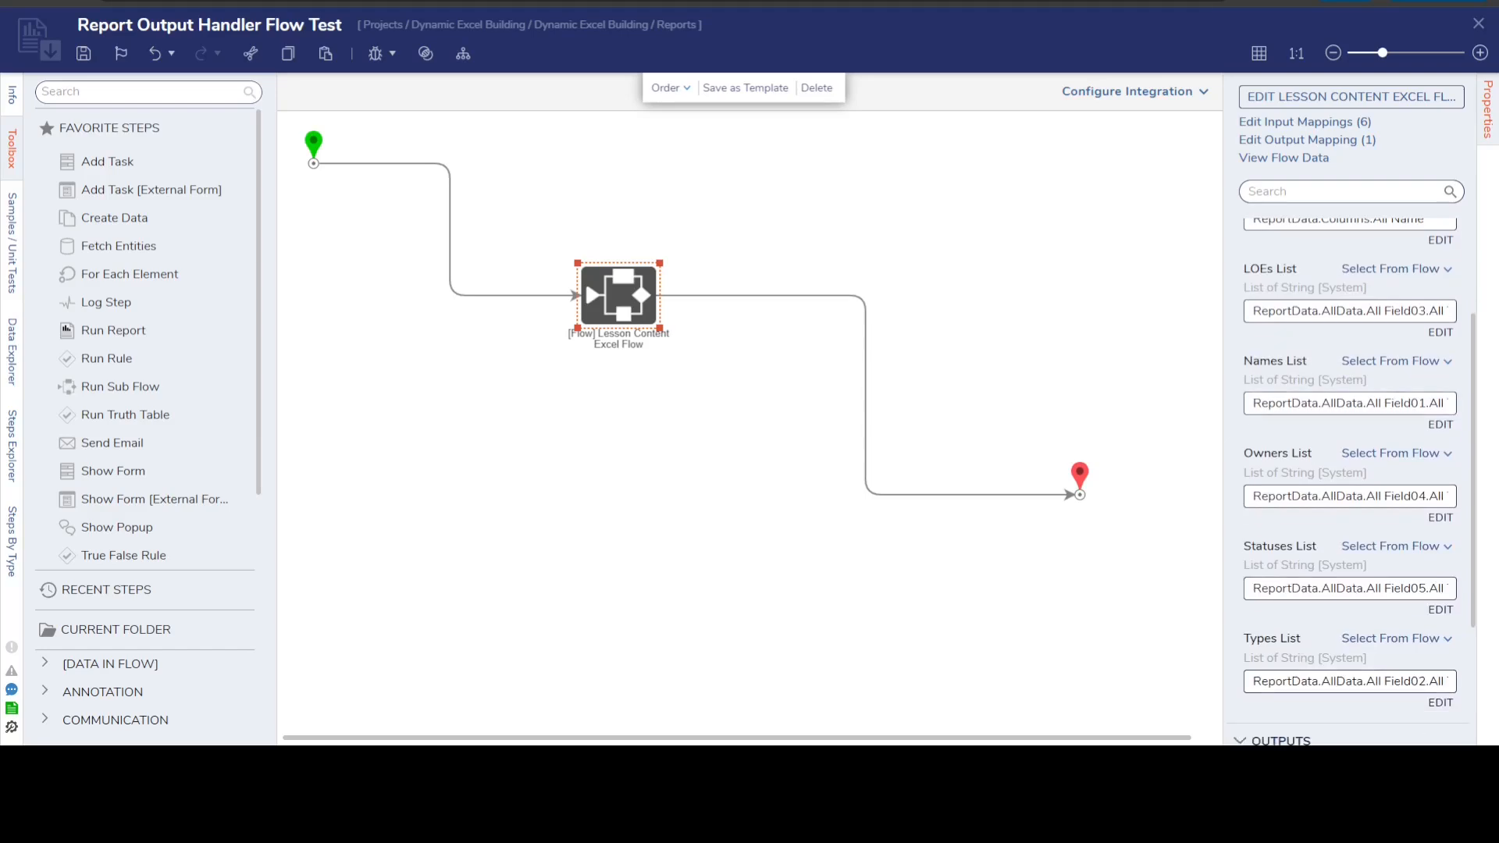
pyautogui.moveTo(1381, 403); pyautogui.dragTo(1420, 402)
pyautogui.moveTo(1225, 421); pyautogui.dragTo(1057, 427)
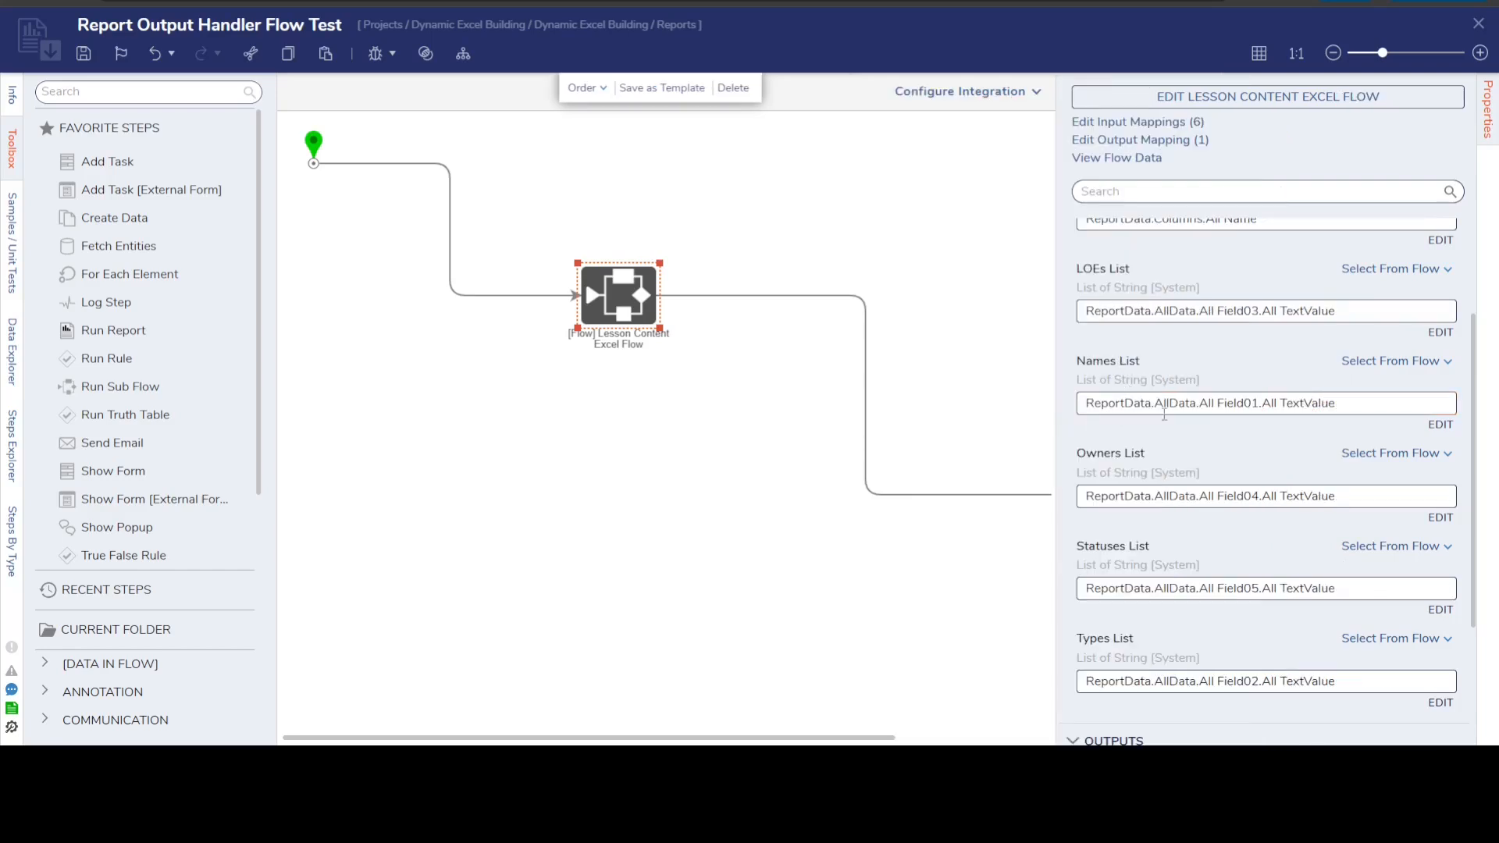
pyautogui.moveTo(1199, 403); pyautogui.dragTo(1296, 402)
pyautogui.click(1308, 402)
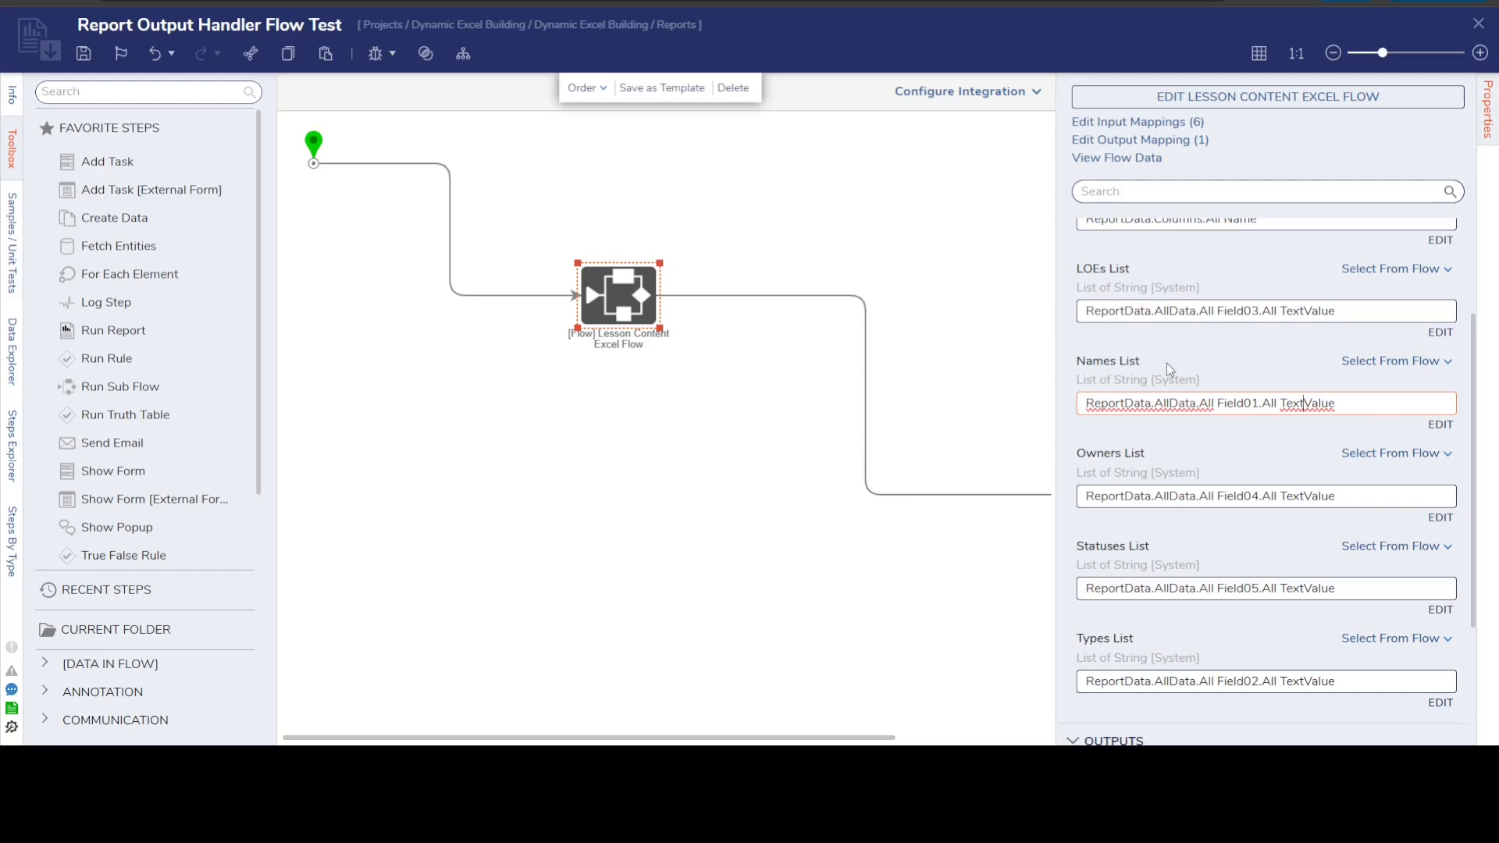
pyautogui.scroll(-2, 1144, 393)
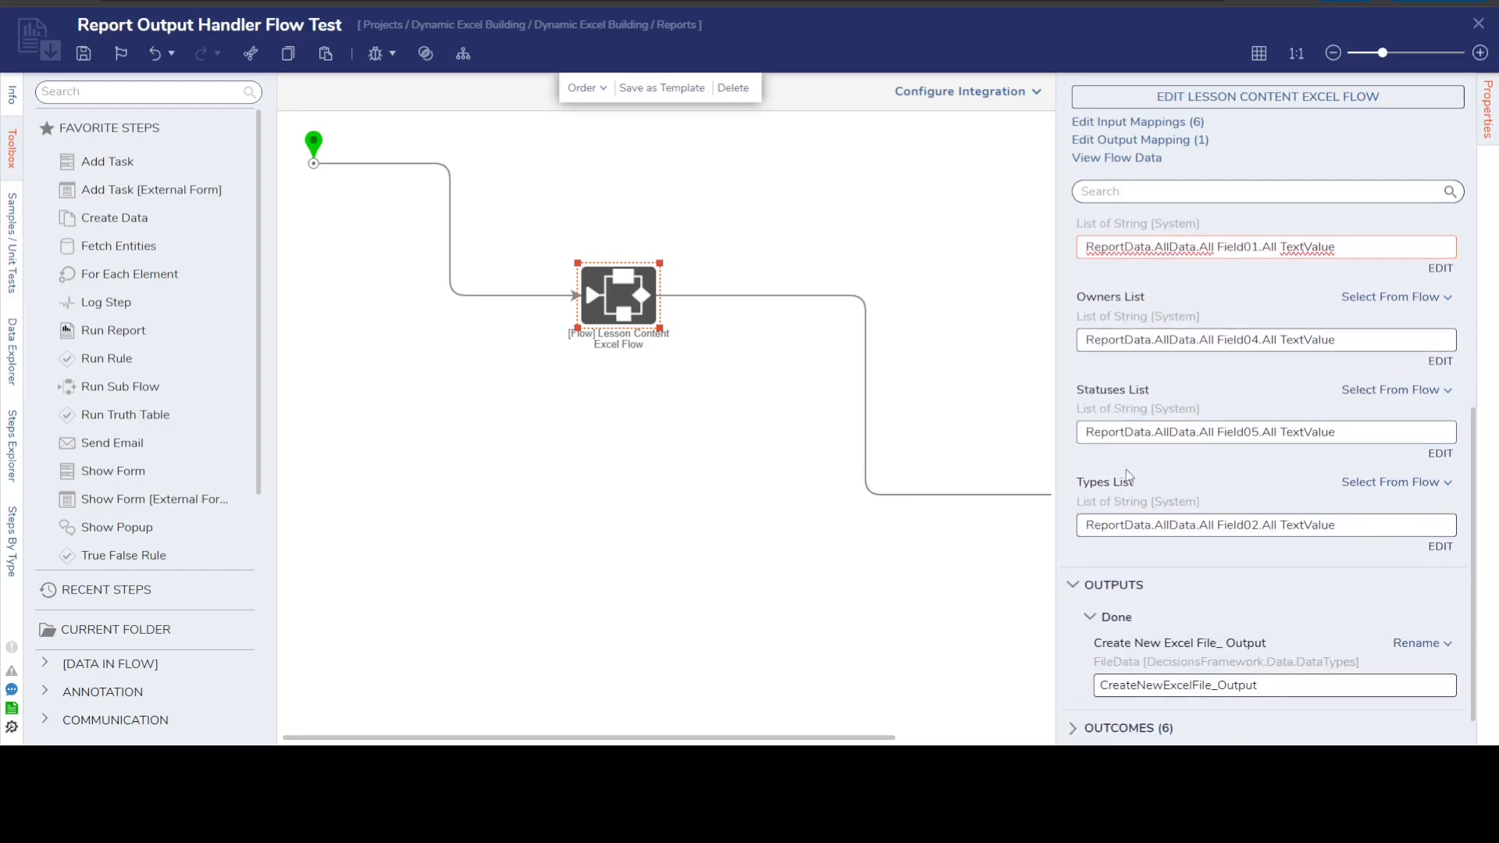
# - Examine the Headers List input mapping of the Lesson Content Excel Flow step
pyautogui.scroll(3, 1158, 530)
pyautogui.moveTo(1252, 301); pyautogui.dragTo(1164, 301)
pyautogui.click(1174, 298)
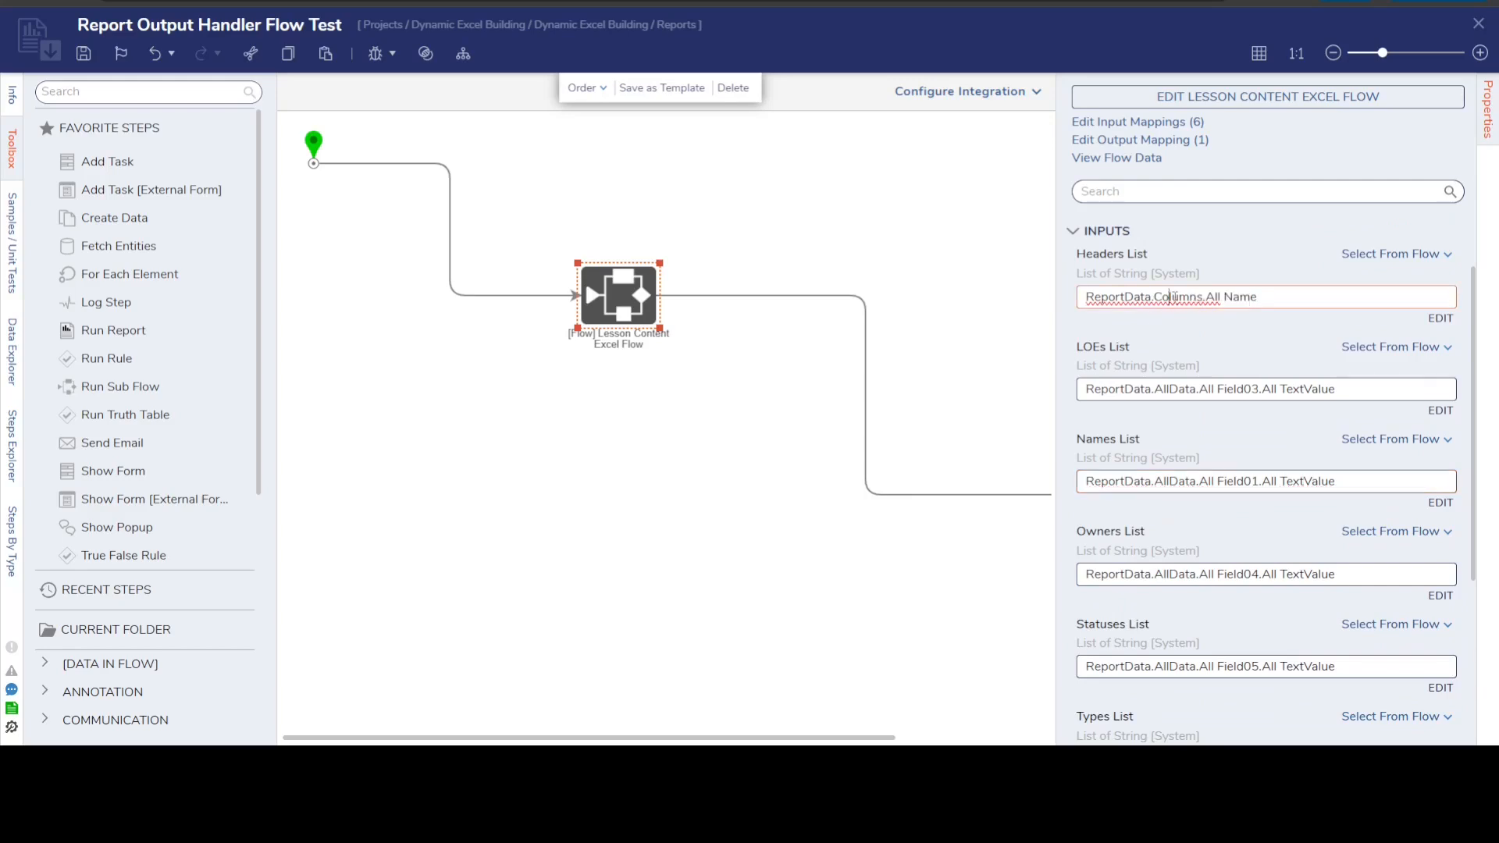
pyautogui.moveTo(1156, 298); pyautogui.dragTo(1204, 298)
pyautogui.click(1265, 300)
pyautogui.doubleClick(1267, 300)
pyautogui.tripleClick(1238, 300)
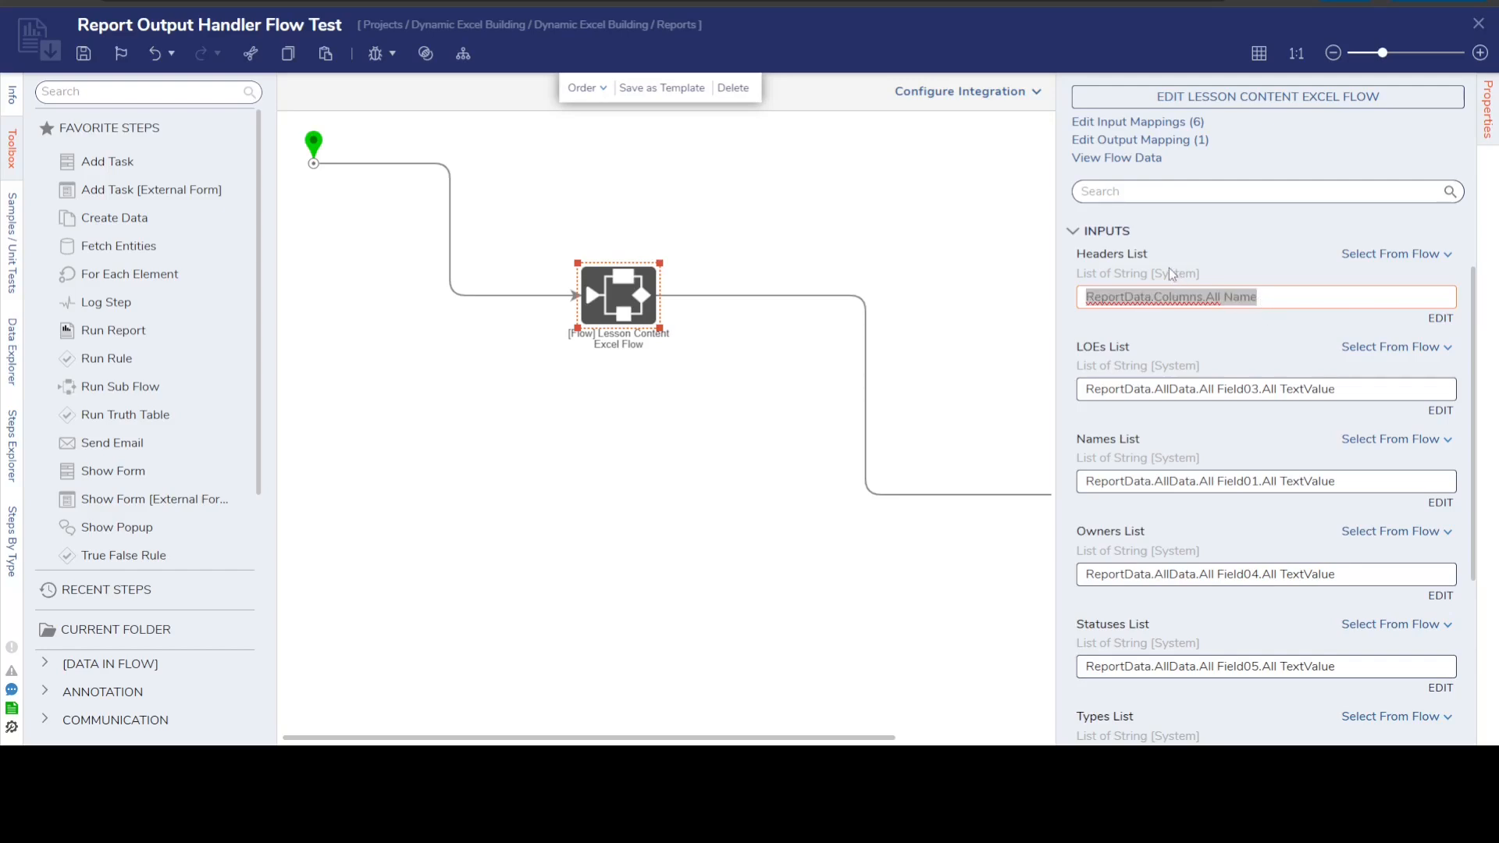
pyautogui.click(1130, 273)
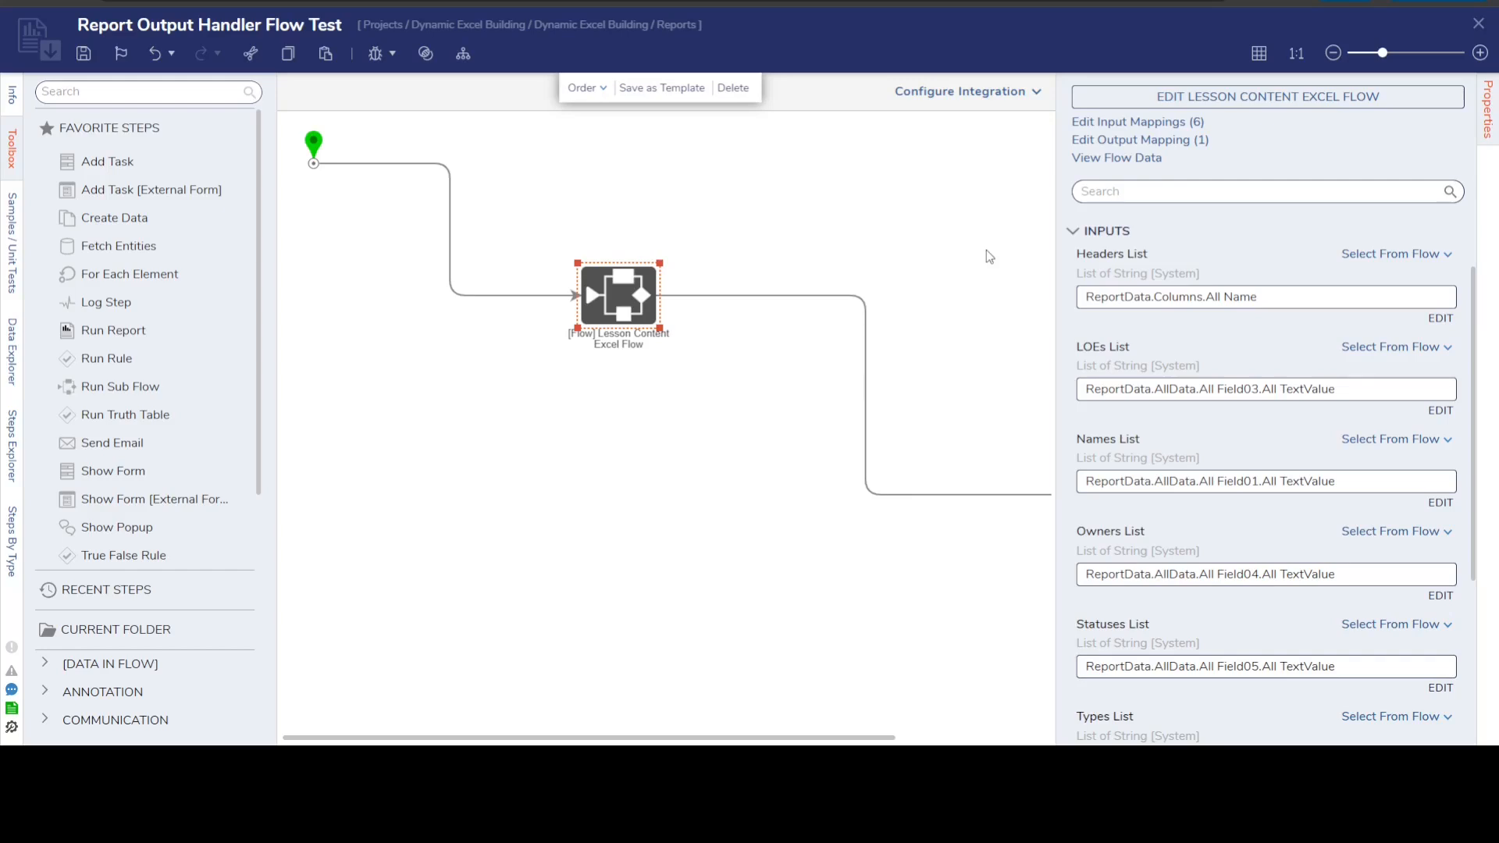
# - Check the file output name of the Lesson Content Excel Flow step
pyautogui.click(752, 442)
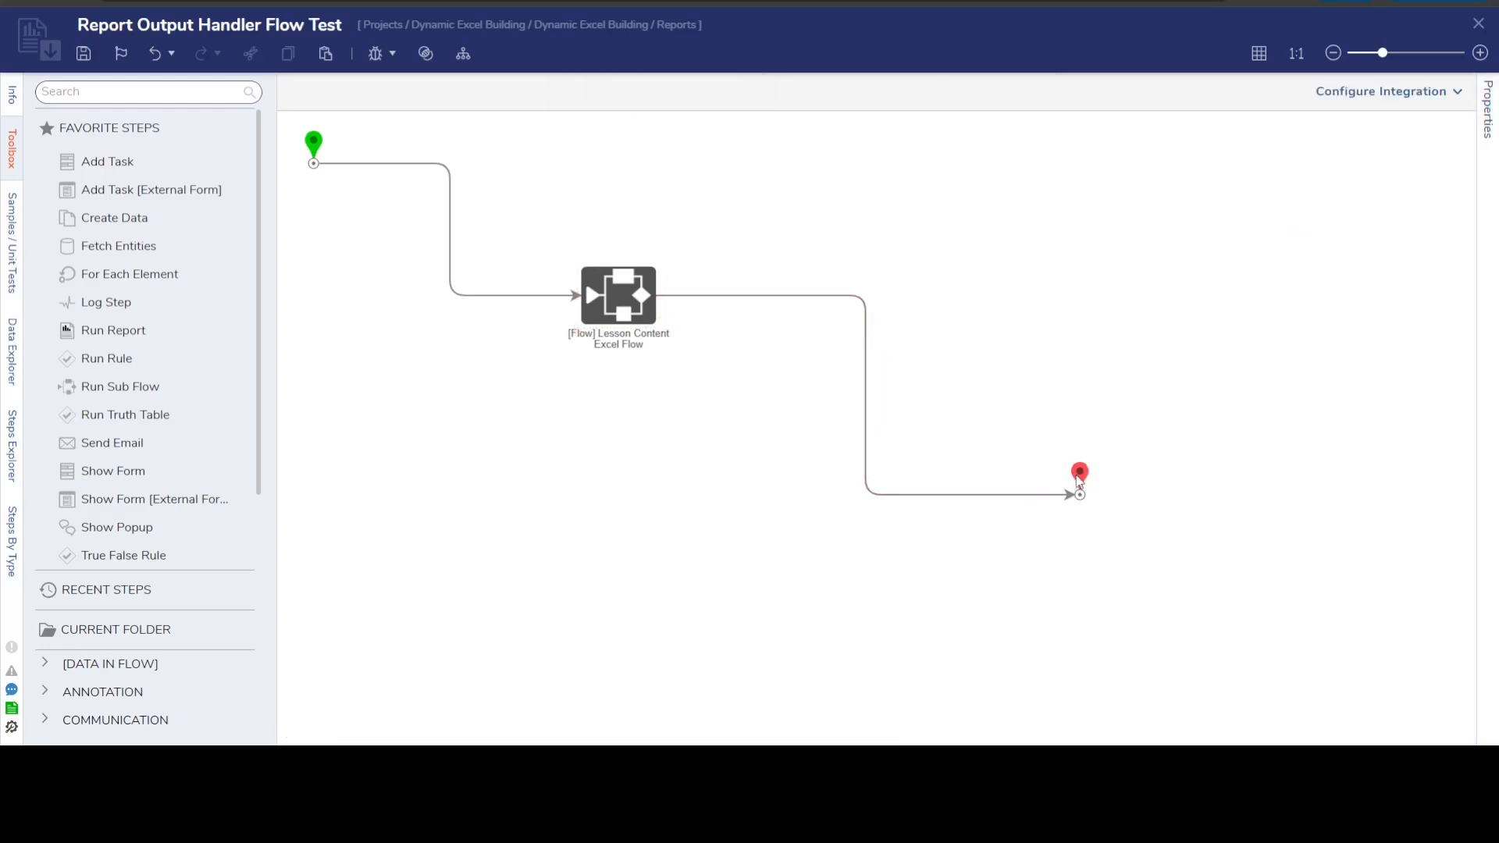
pyautogui.click(625, 307)
pyautogui.scroll(-5, 1253, 449)
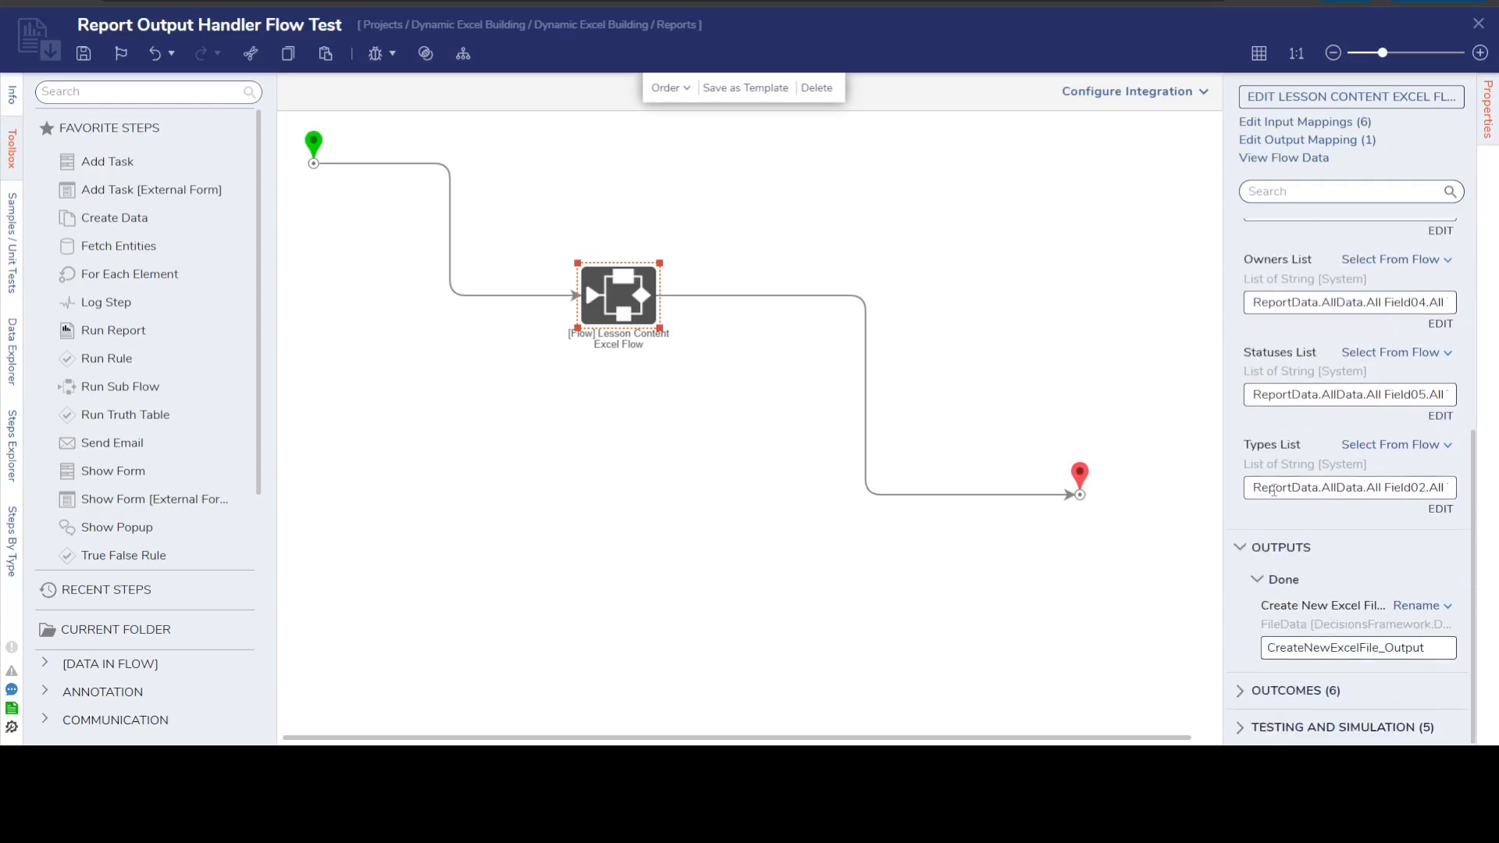
pyautogui.moveTo(1275, 649); pyautogui.dragTo(1446, 653)
pyautogui.click(1094, 592)
# - Inspect the output data definition and file input mapping of the handler flow's end step
pyautogui.click(1080, 476)
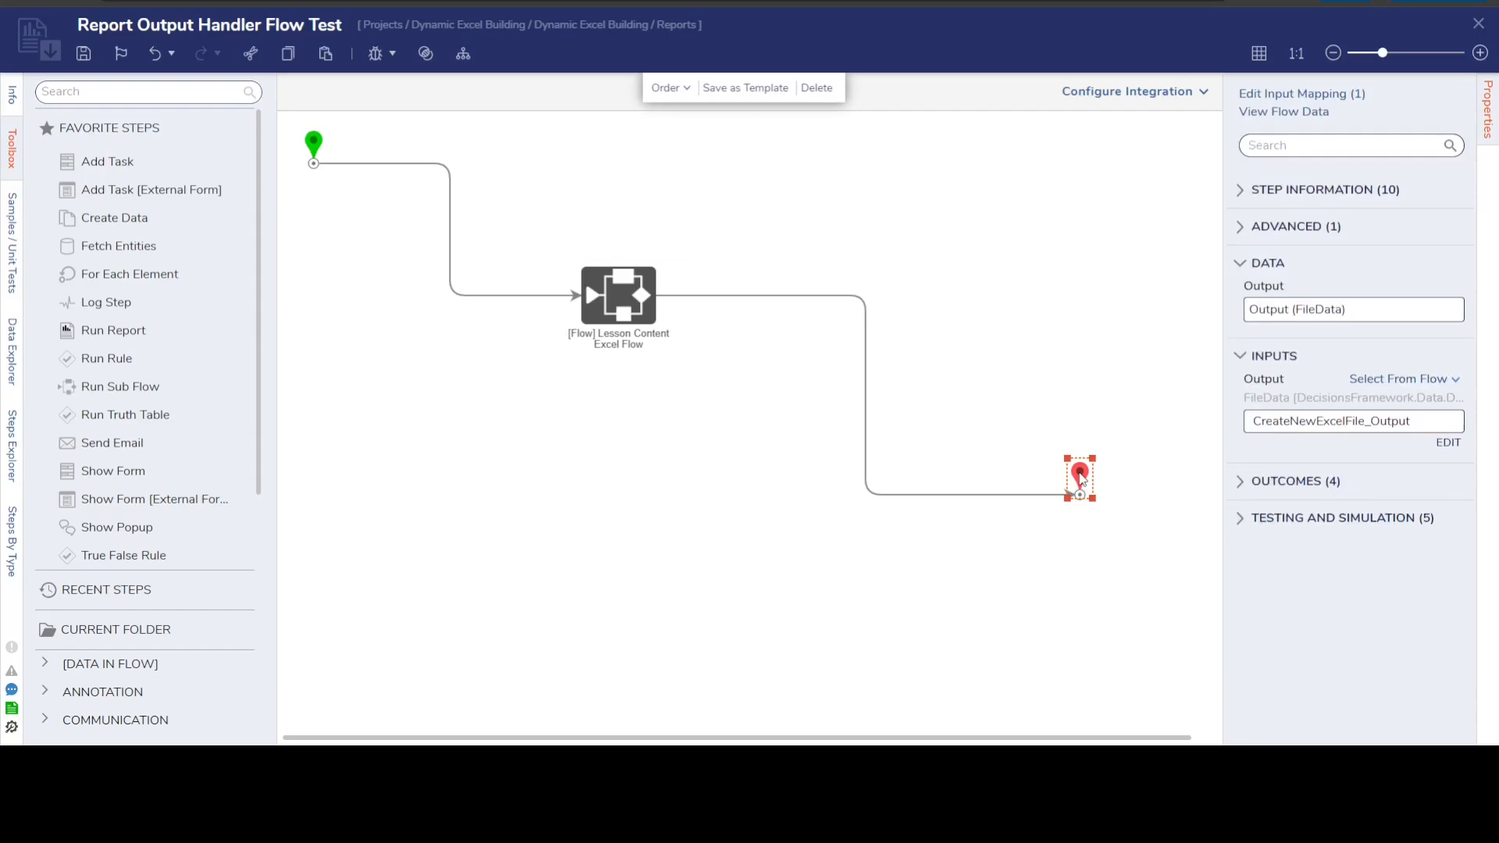
pyautogui.moveTo(1252, 422); pyautogui.dragTo(1421, 421)
pyautogui.click(1420, 421)
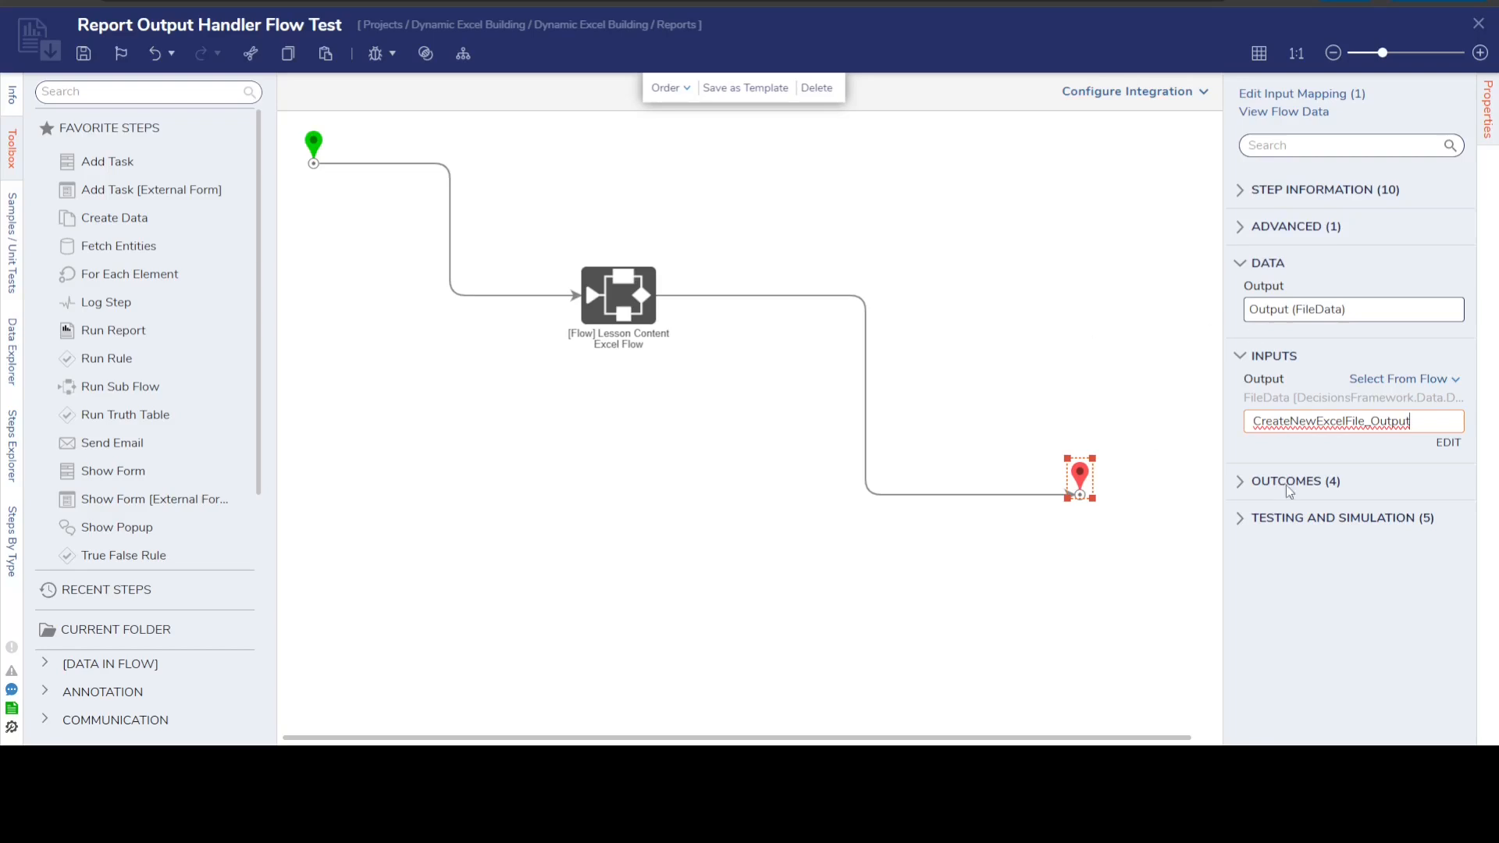
pyautogui.moveTo(1250, 422); pyautogui.dragTo(1456, 439)
pyautogui.click(1420, 421)
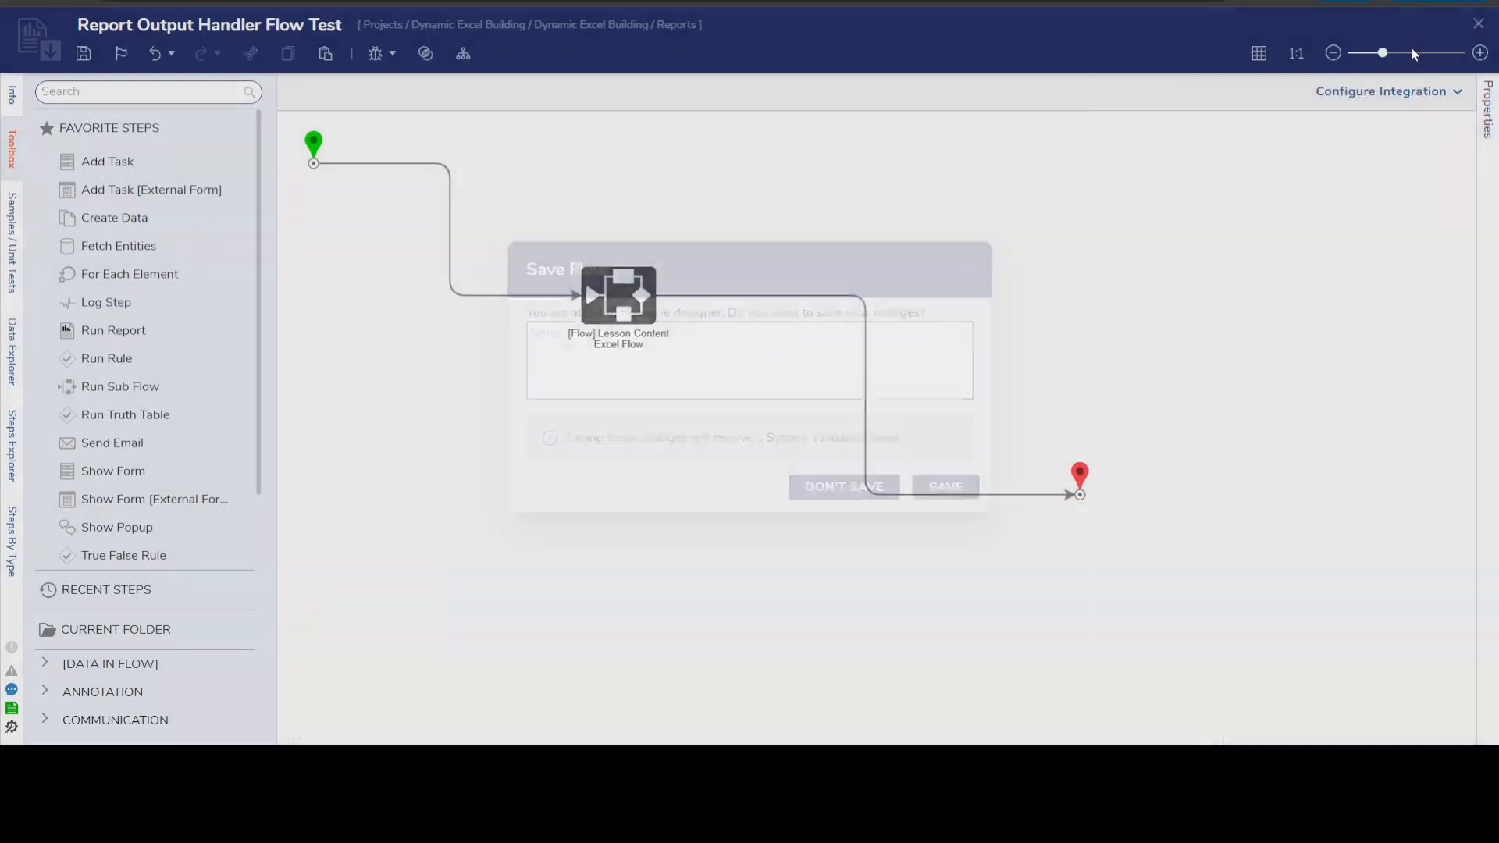
# - Close the handler flow without saving, confirm the added output handler, and save and close the Training Content Report
pyautogui.click(1479, 23)
pyautogui.click(838, 490)
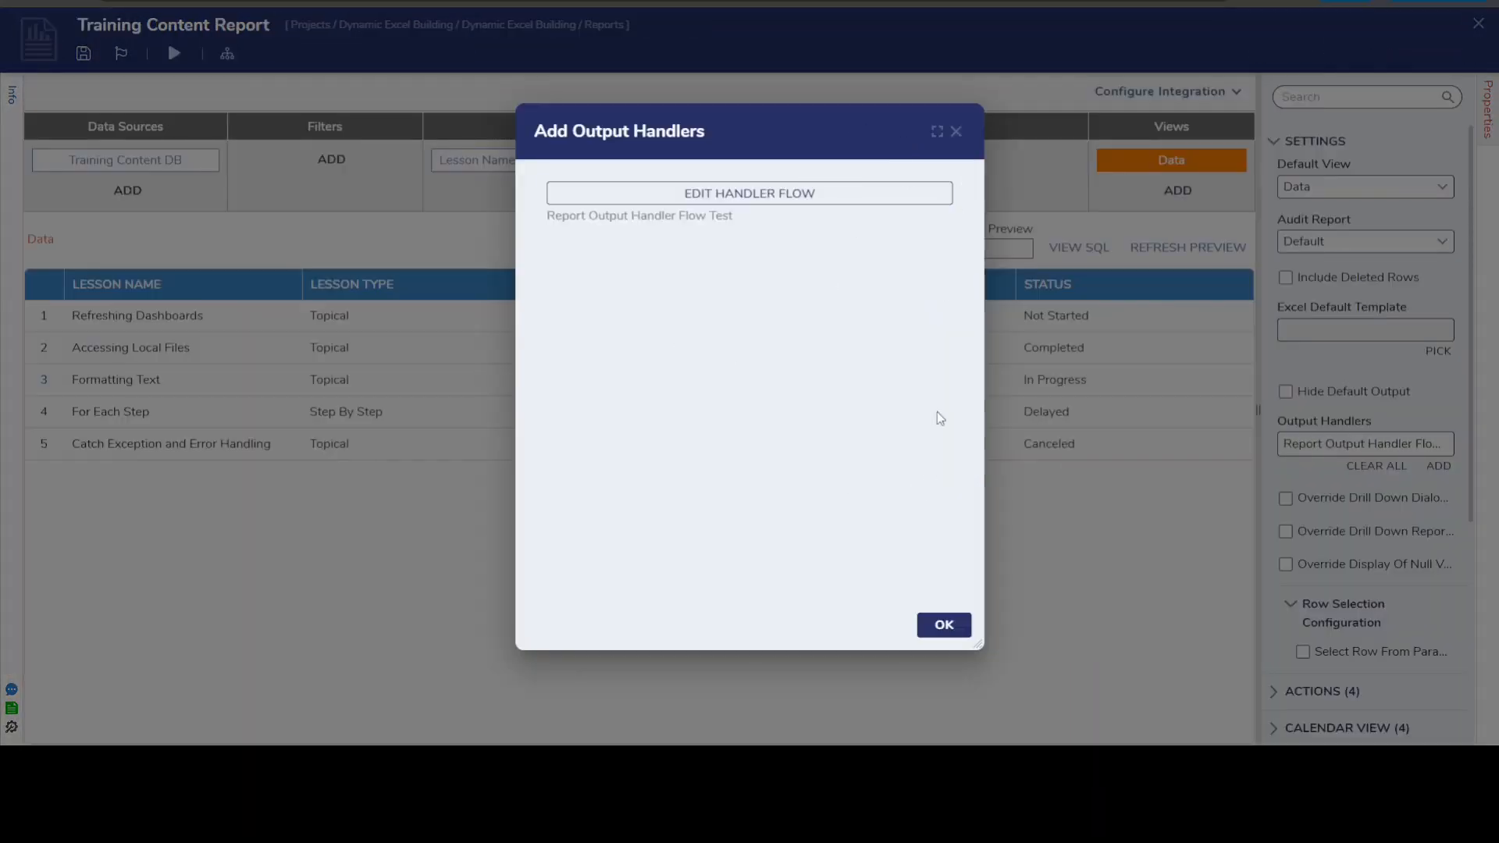
pyautogui.click(945, 626)
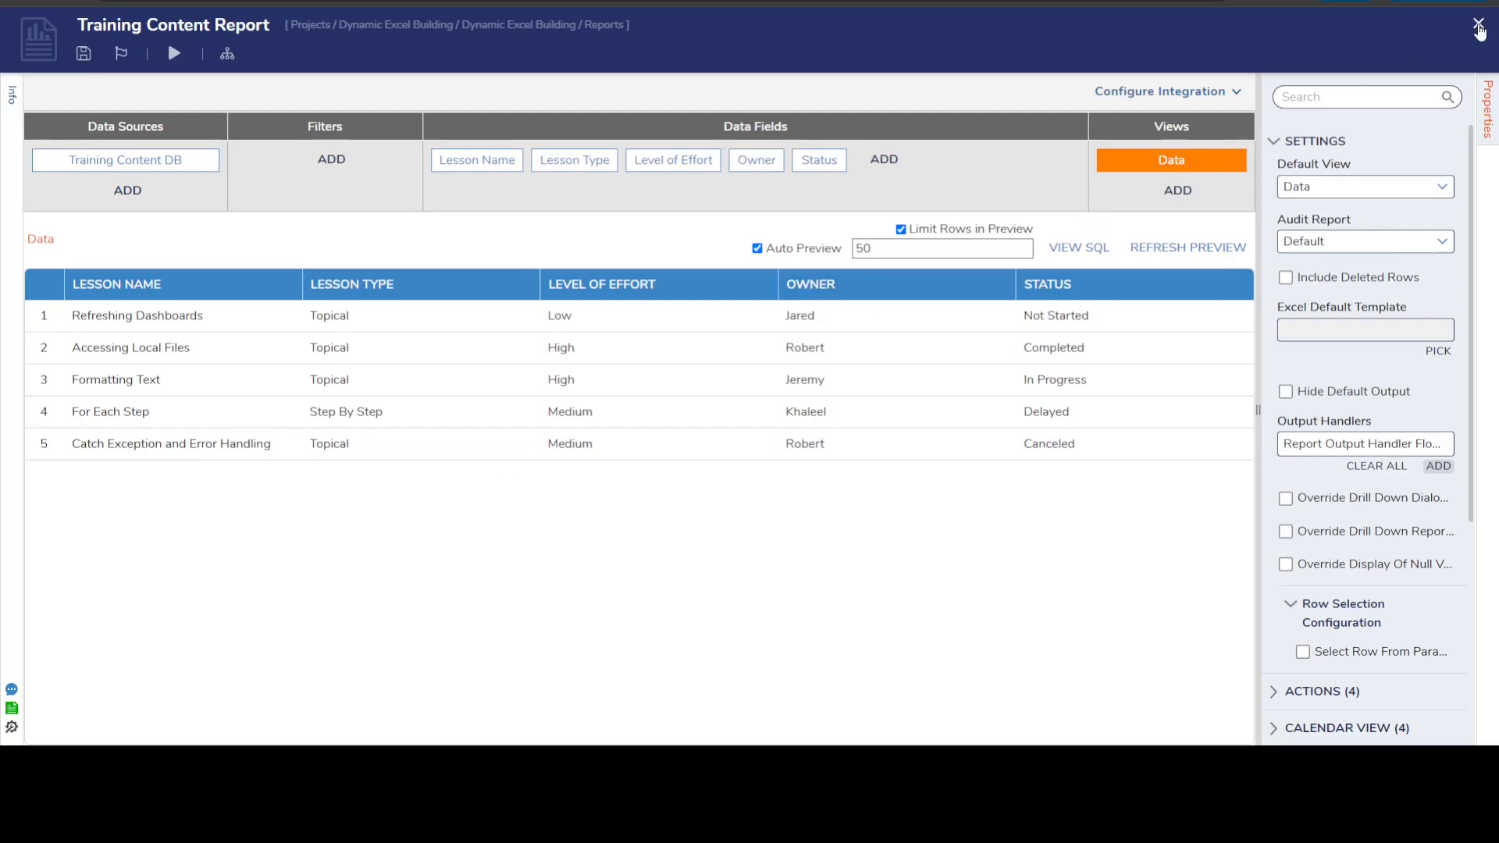
pyautogui.click(1479, 23)
pyautogui.click(925, 462)
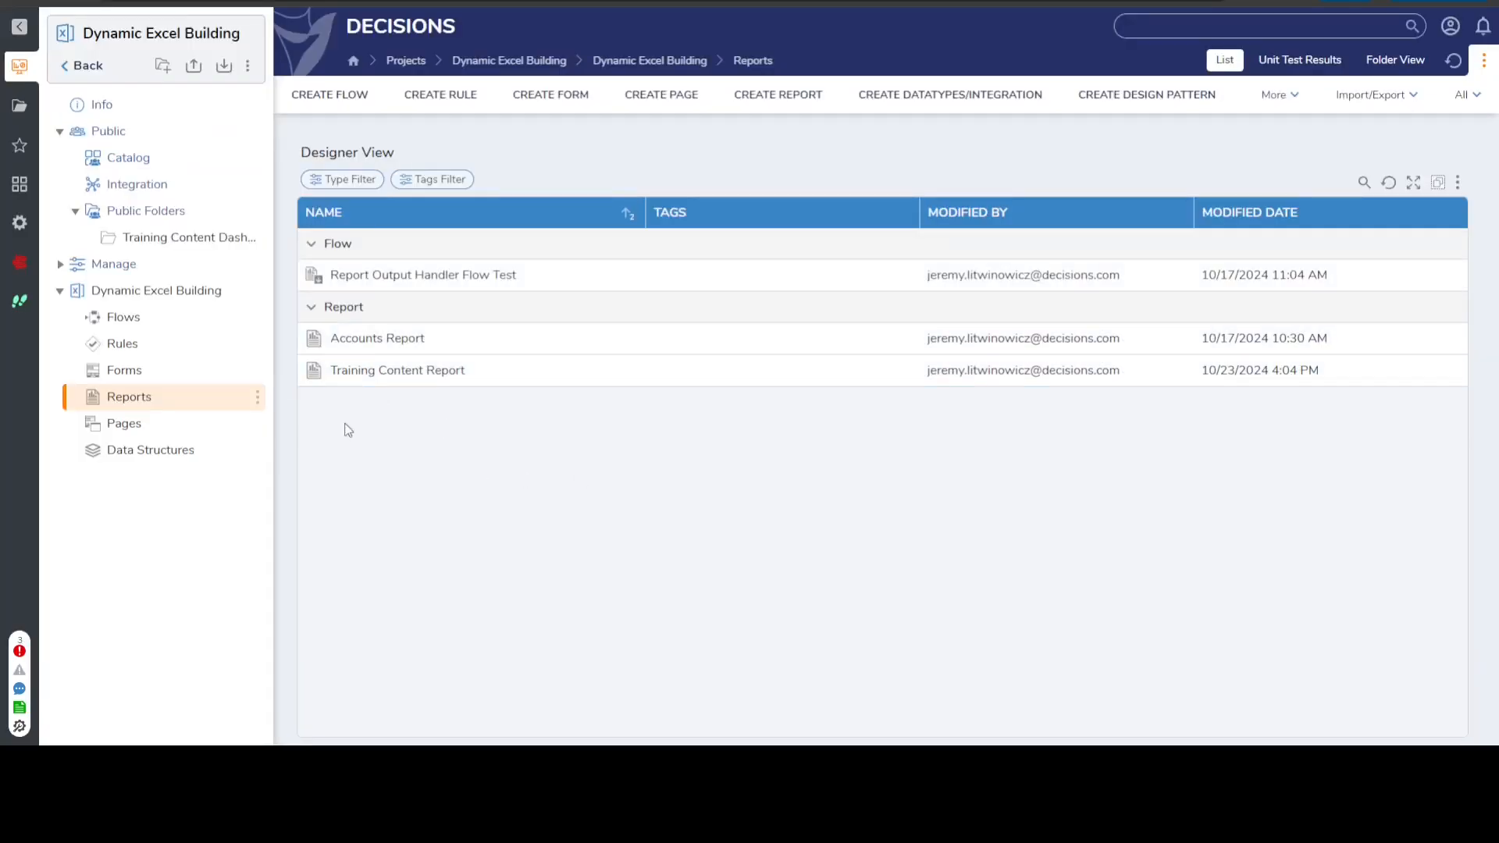
# - Open the Training Content Dashboard and bring up the download options for its Training Content Report
pyautogui.click(149, 247)
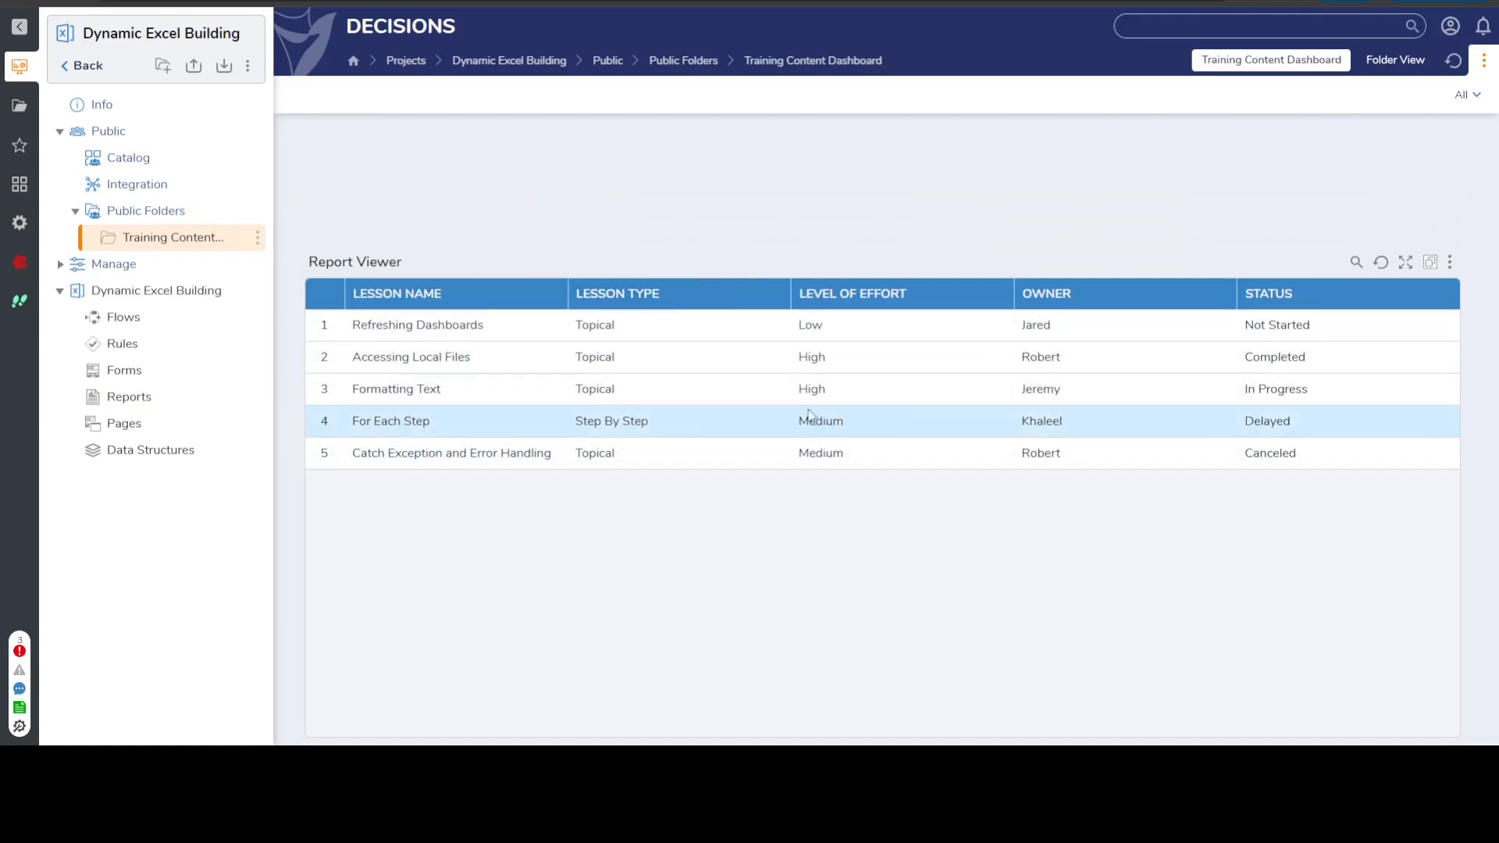
pyautogui.click(1450, 264)
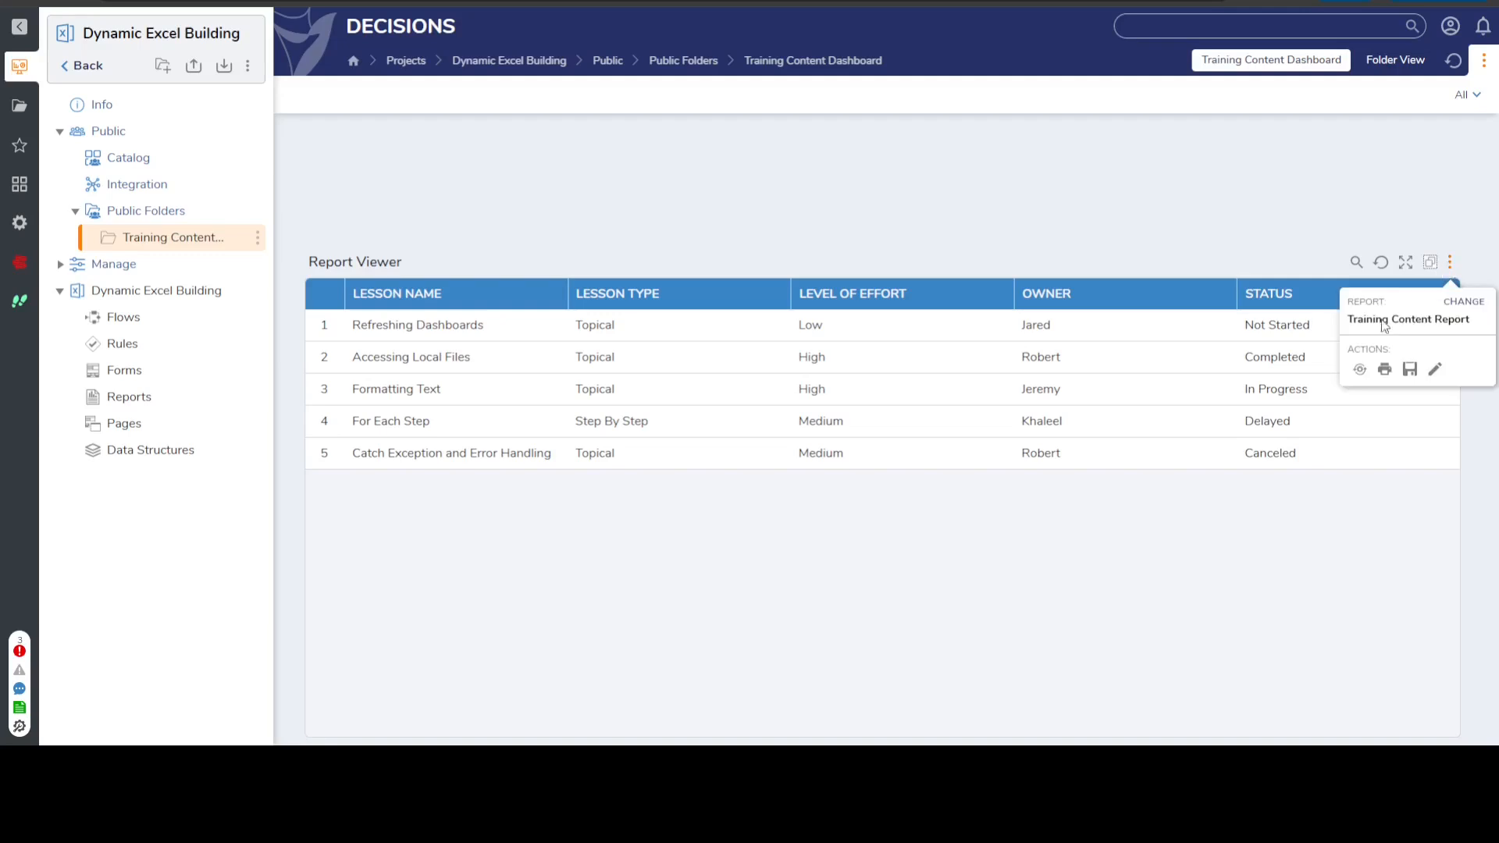
pyautogui.click(1386, 371)
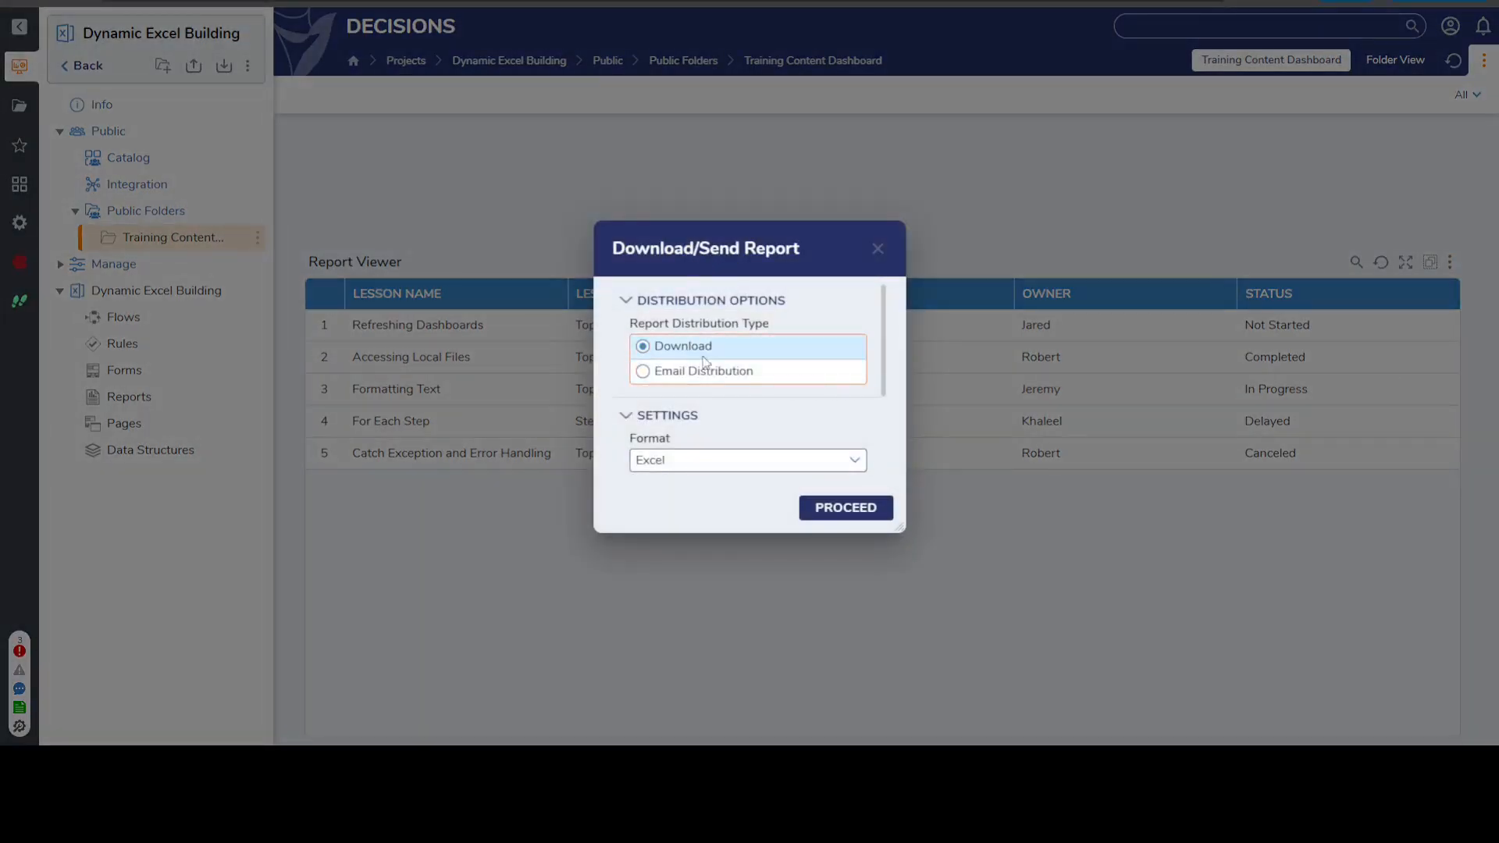
pyautogui.scroll(-1, 687, 382)
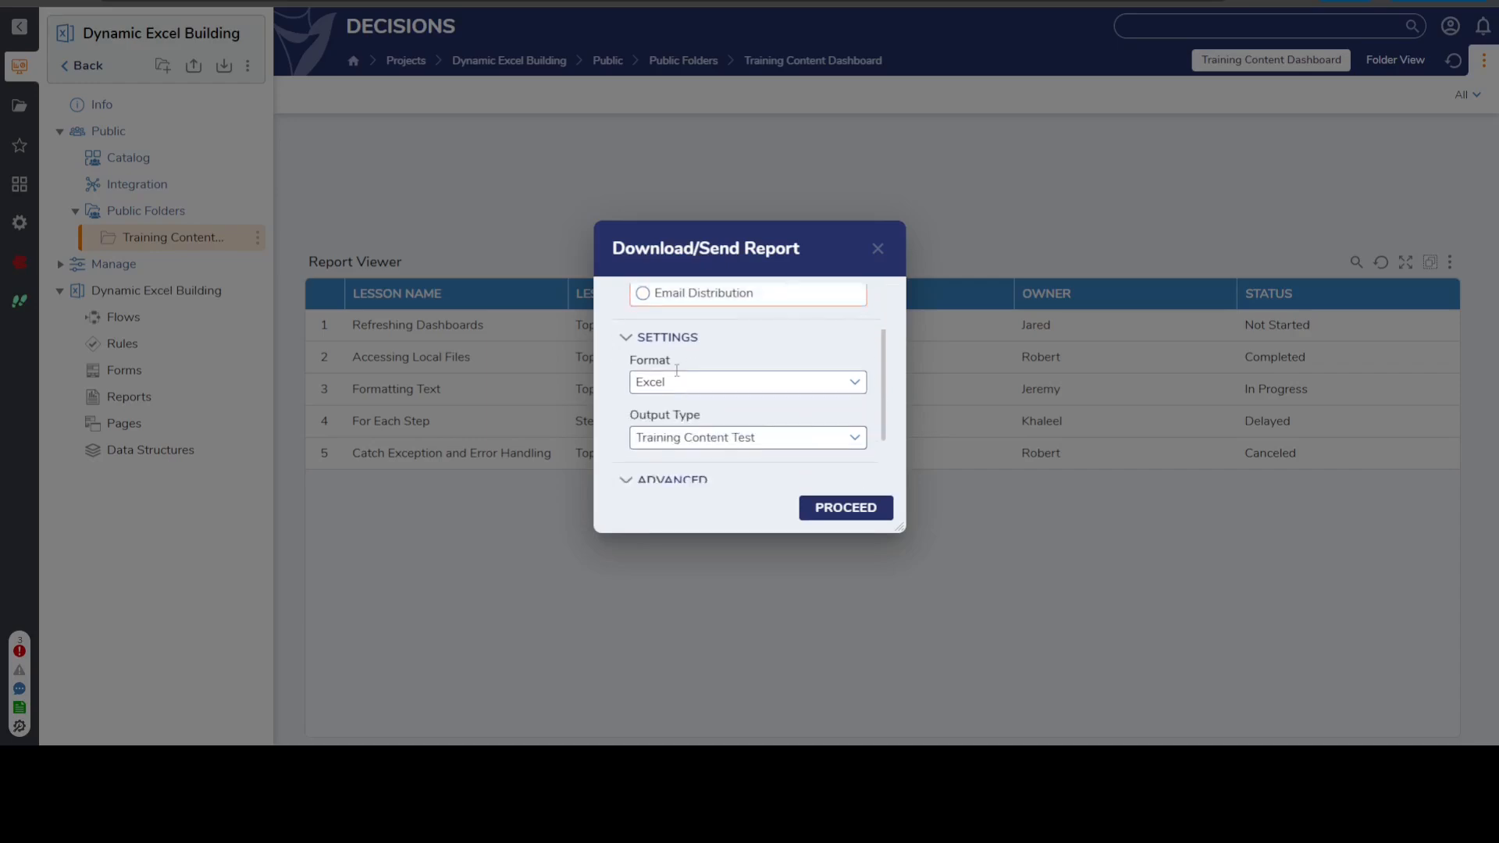
pyautogui.scroll(1, 691, 361)
pyautogui.scroll(-1, 683, 359)
# - Download the report in Excel format with the output type Report Output Handler Flow Test and open the file
pyautogui.click(834, 431)
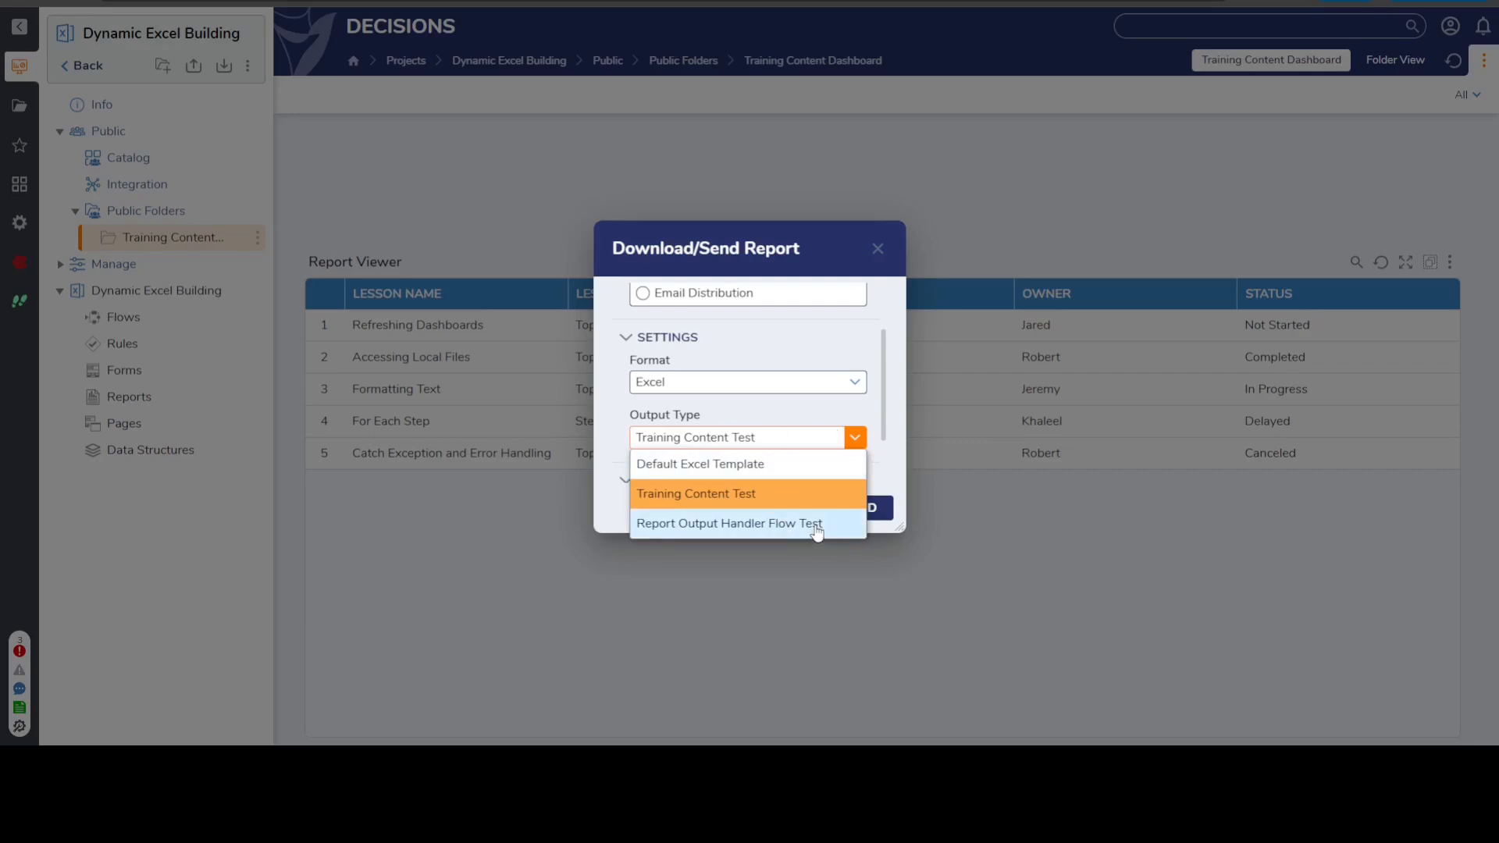
pyautogui.click(705, 531)
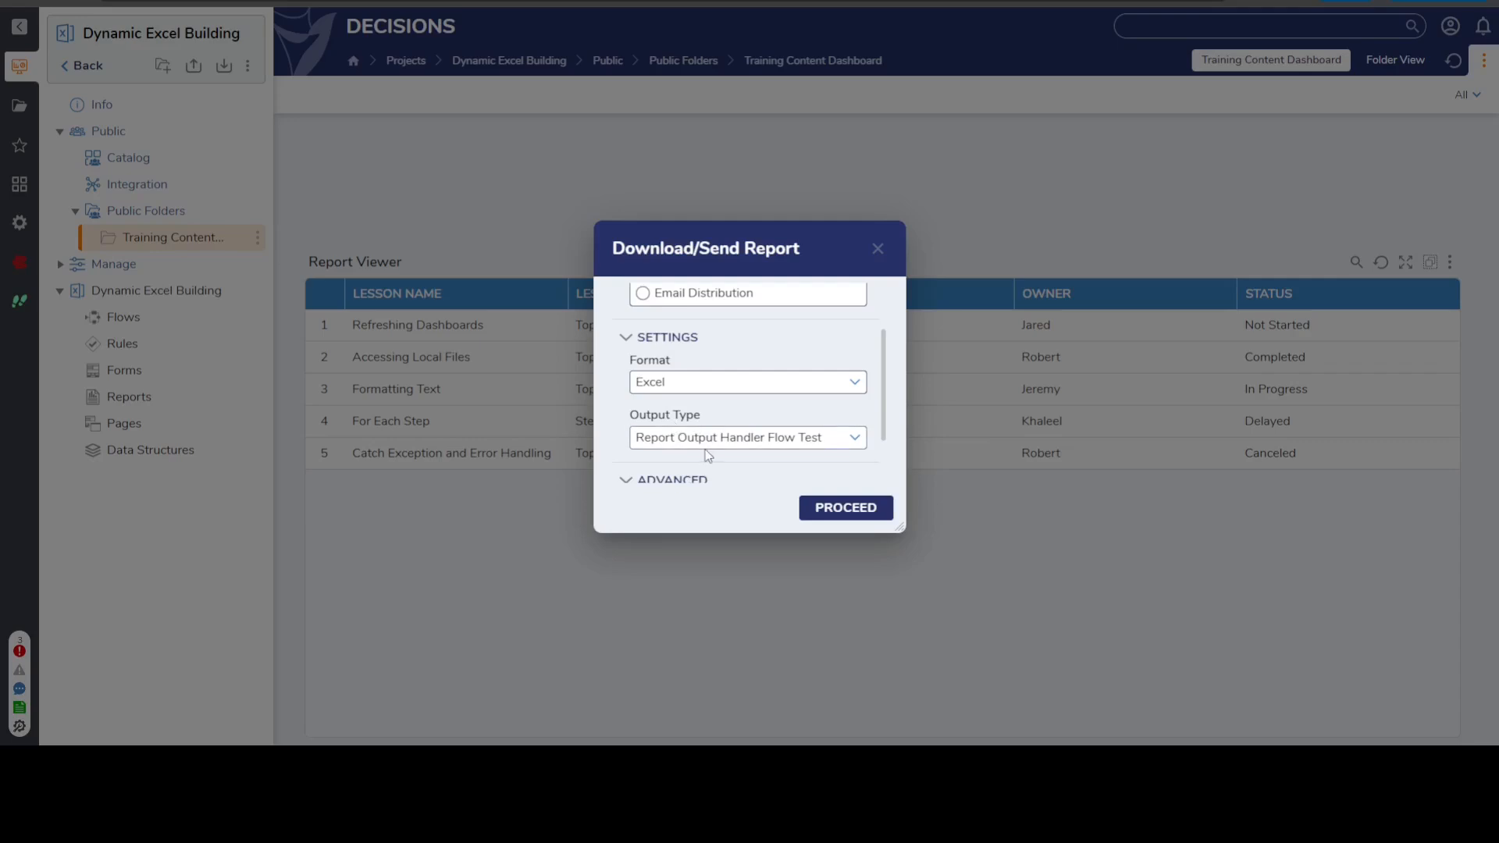
pyautogui.scroll(-1, 679, 442)
pyautogui.click(829, 509)
pyautogui.moveTo(684, 365); pyautogui.dragTo(766, 308)
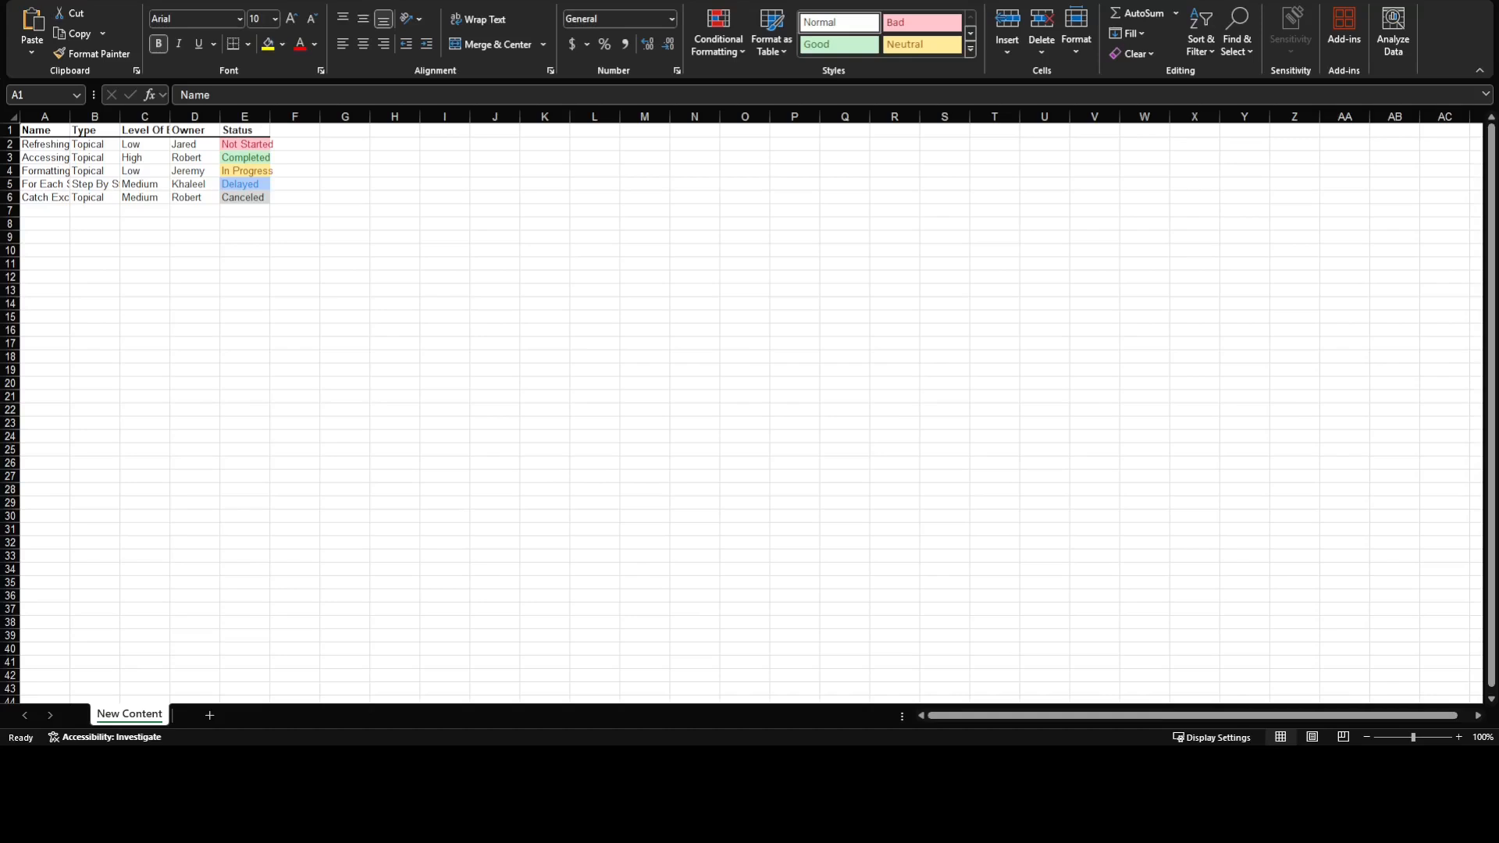
# - Widen the Name and Type columns in the downloaded workbook to fit their text
pyautogui.moveTo(71, 121); pyautogui.dragTo(251, 117)
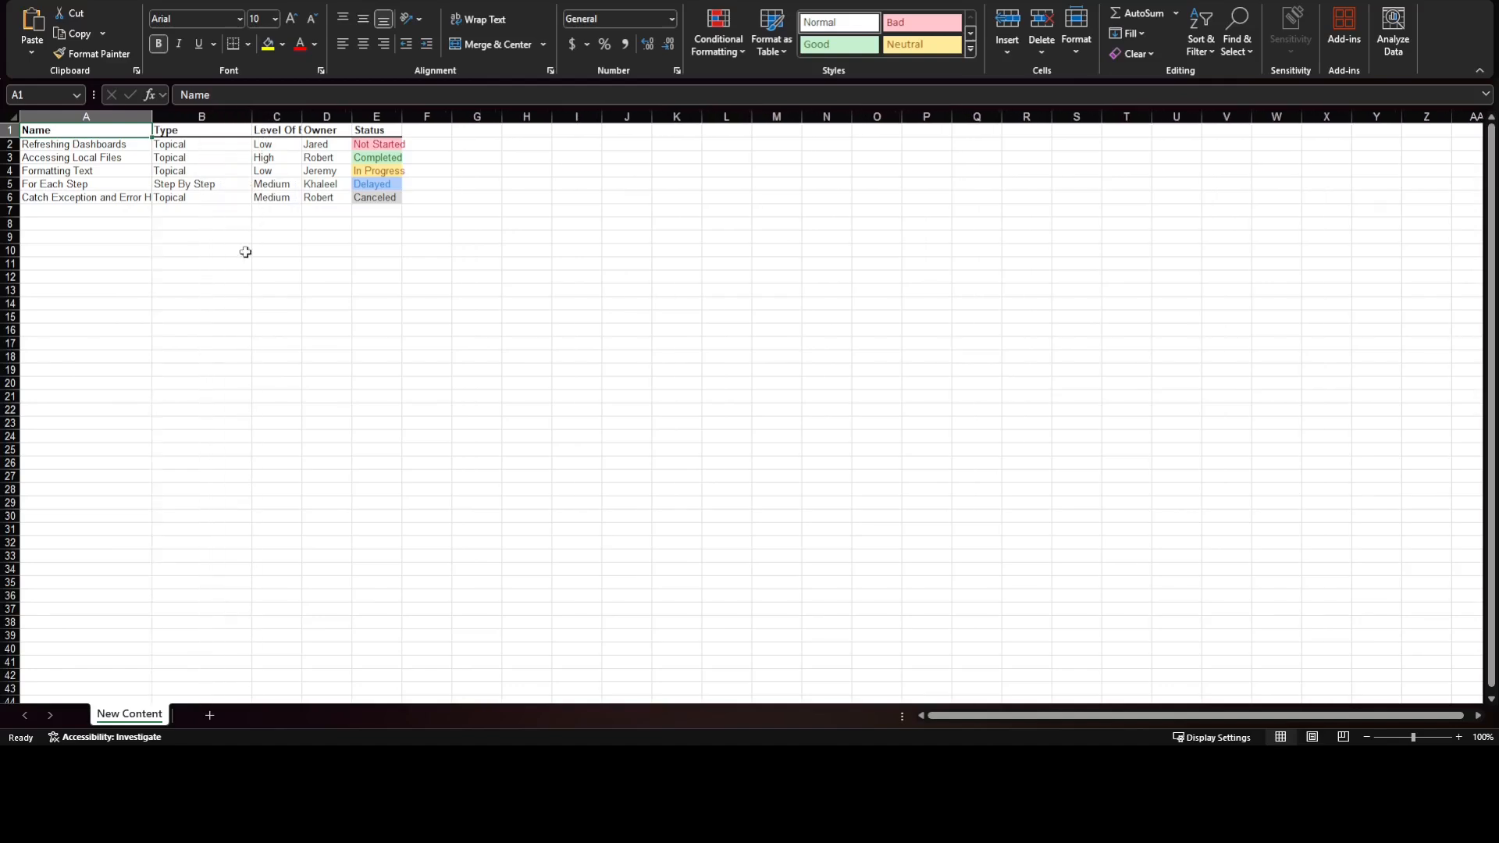
pyautogui.moveTo(153, 119); pyautogui.dragTo(189, 119)
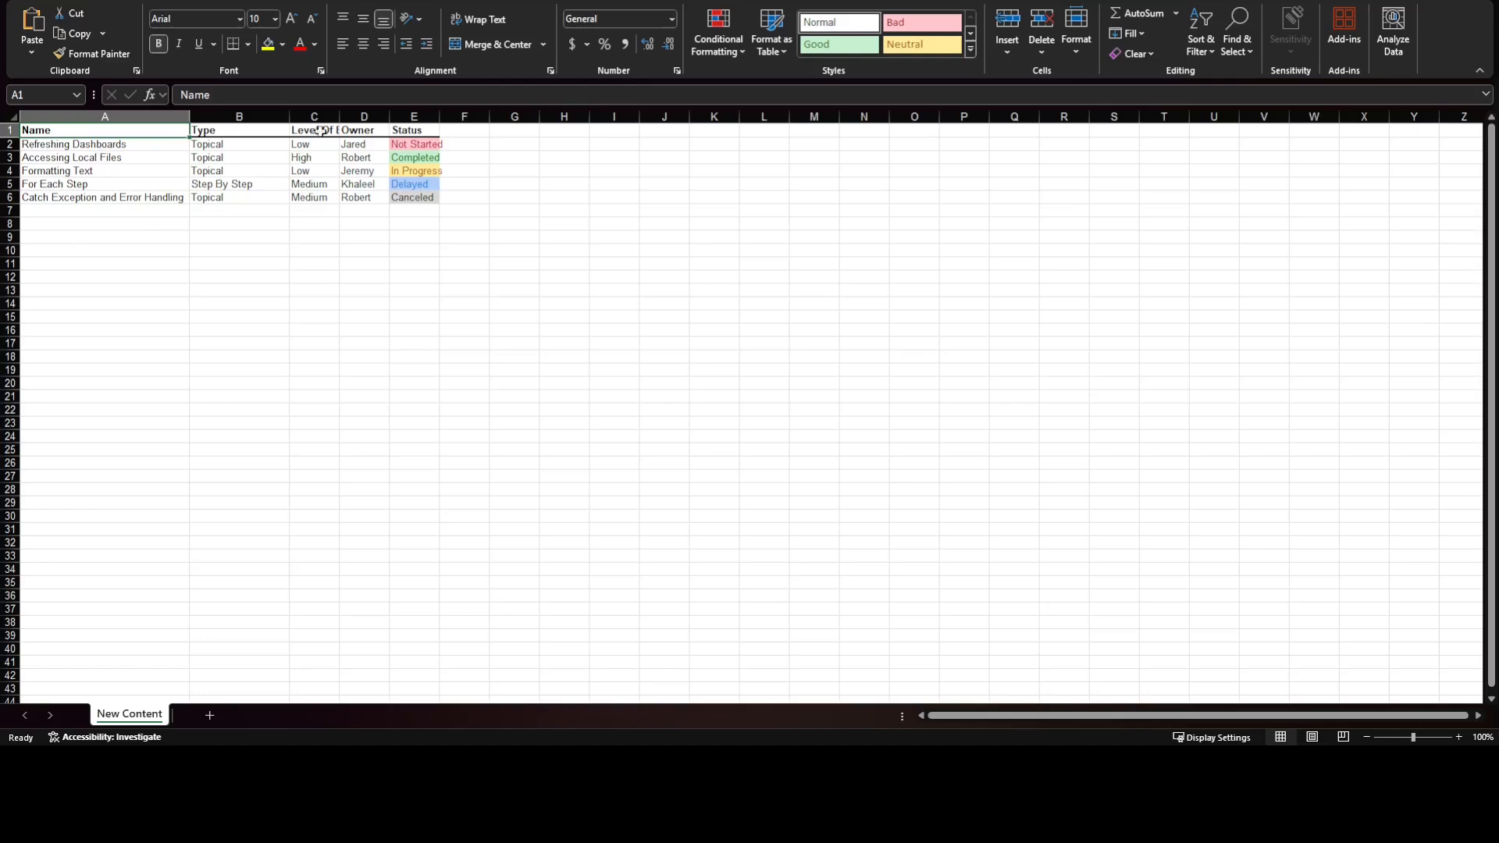
# - Widen the Status column in the downloaded workbook to fit its text
pyautogui.moveTo(440, 117); pyautogui.dragTo(463, 117)
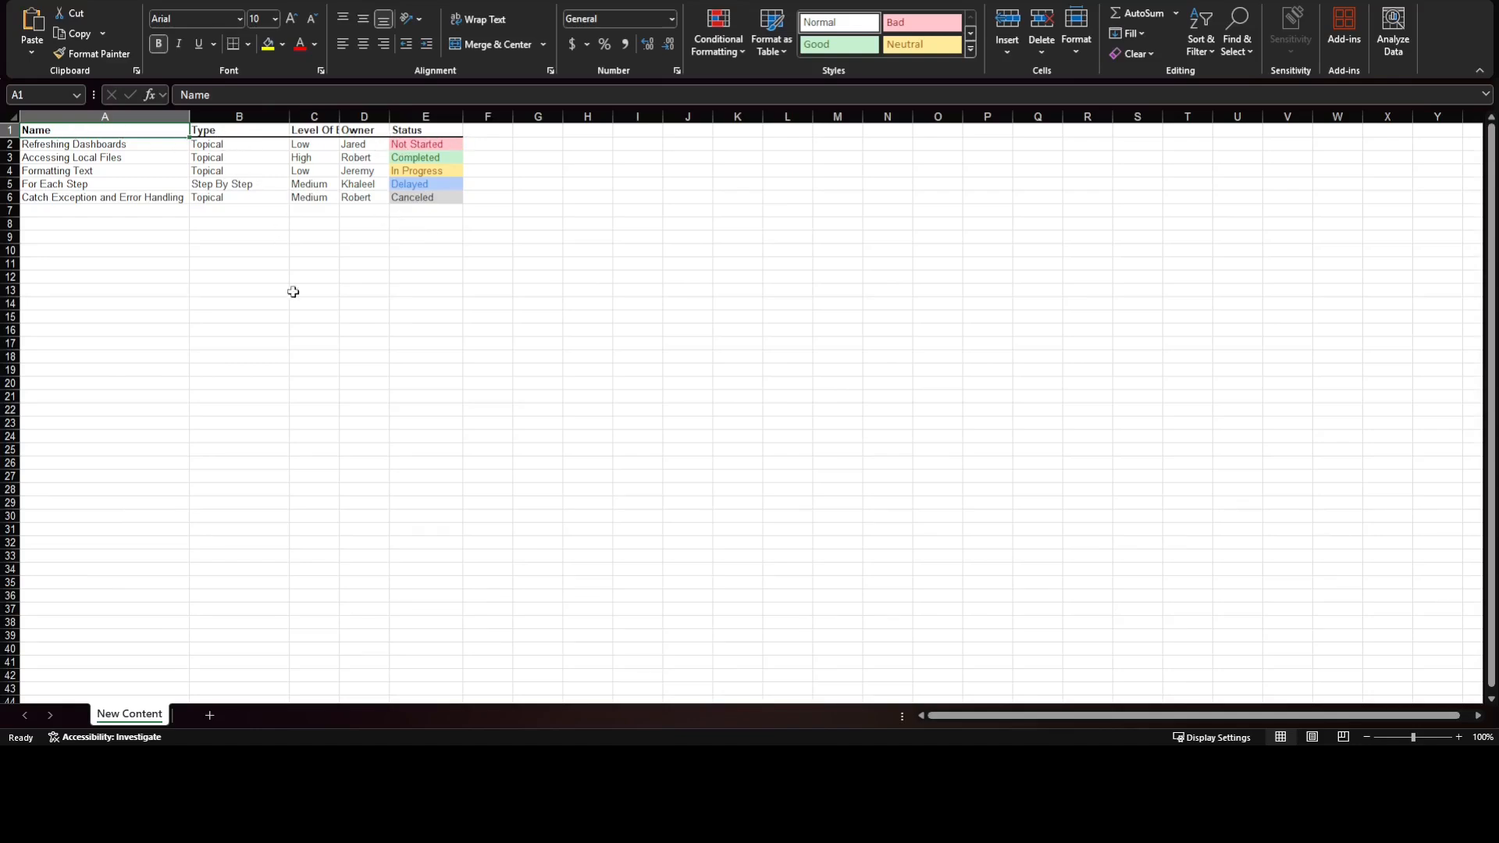
pyautogui.click(77, 212)
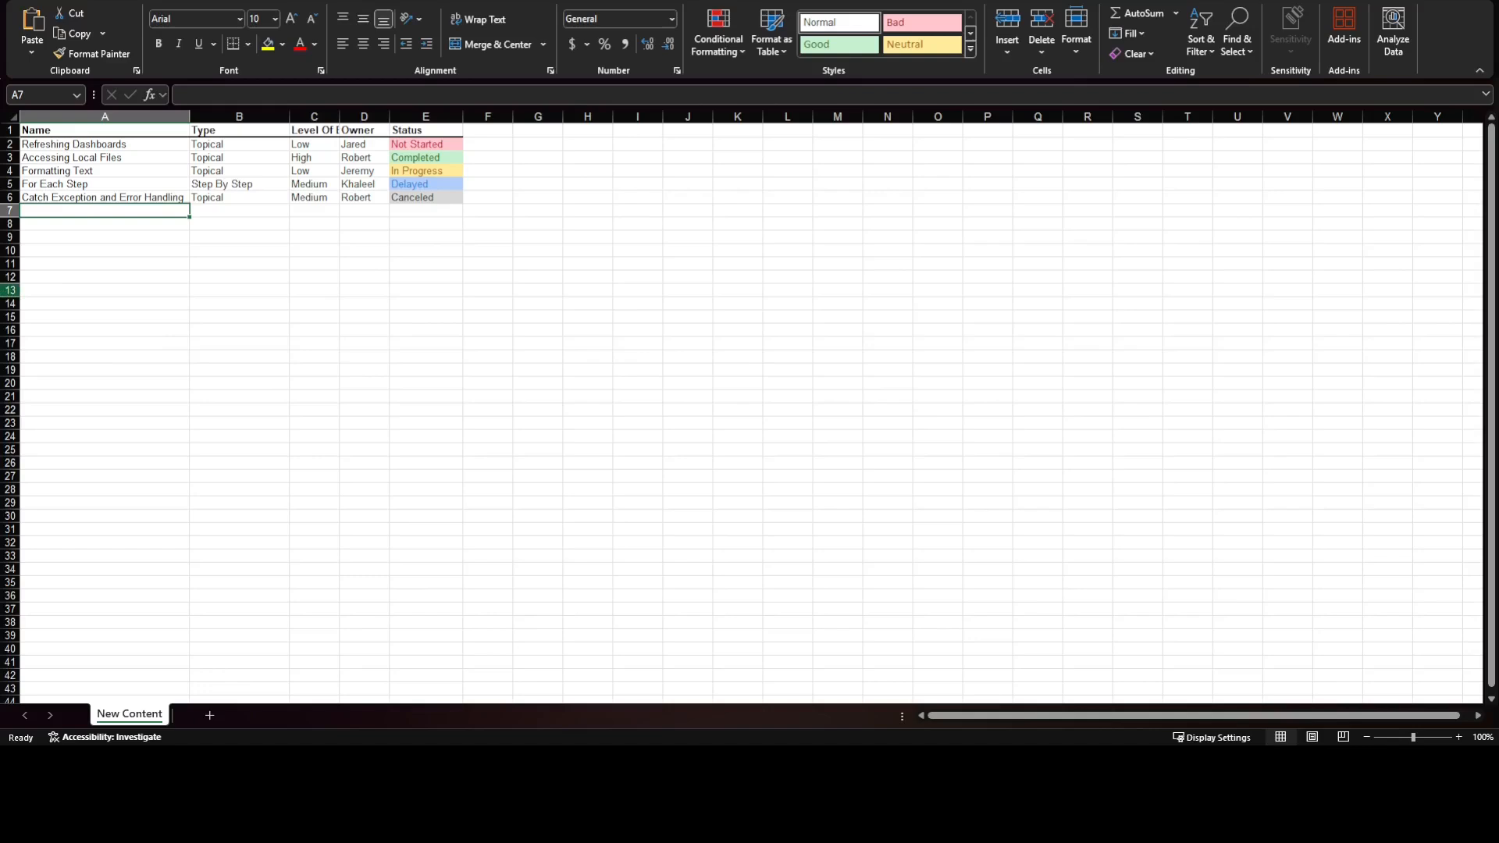
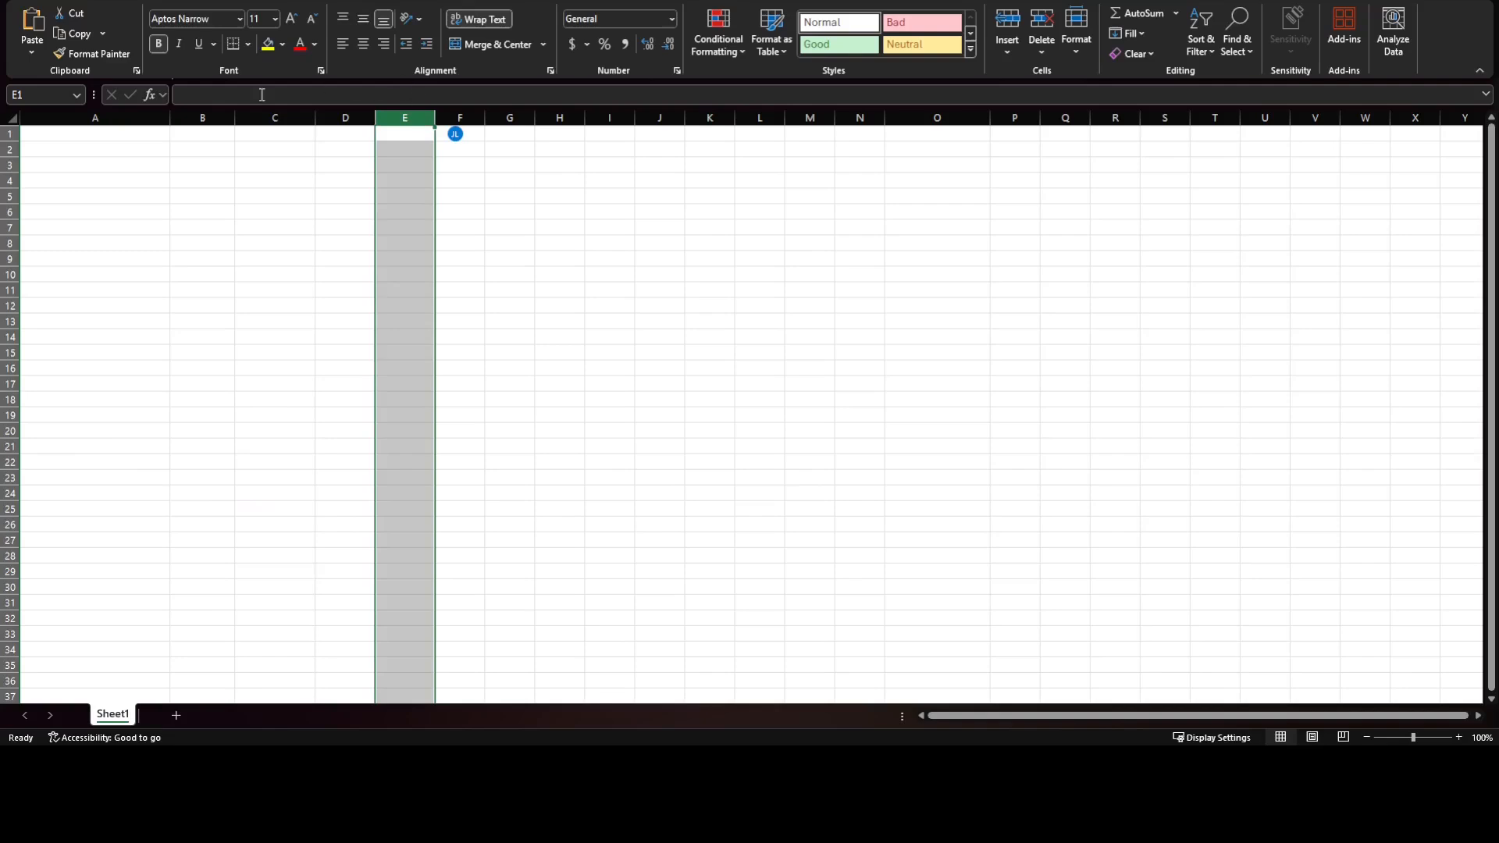
# - Switch to Decisions and open the system-level Templates folder for report output under Designers
pyautogui.click(753, 284)
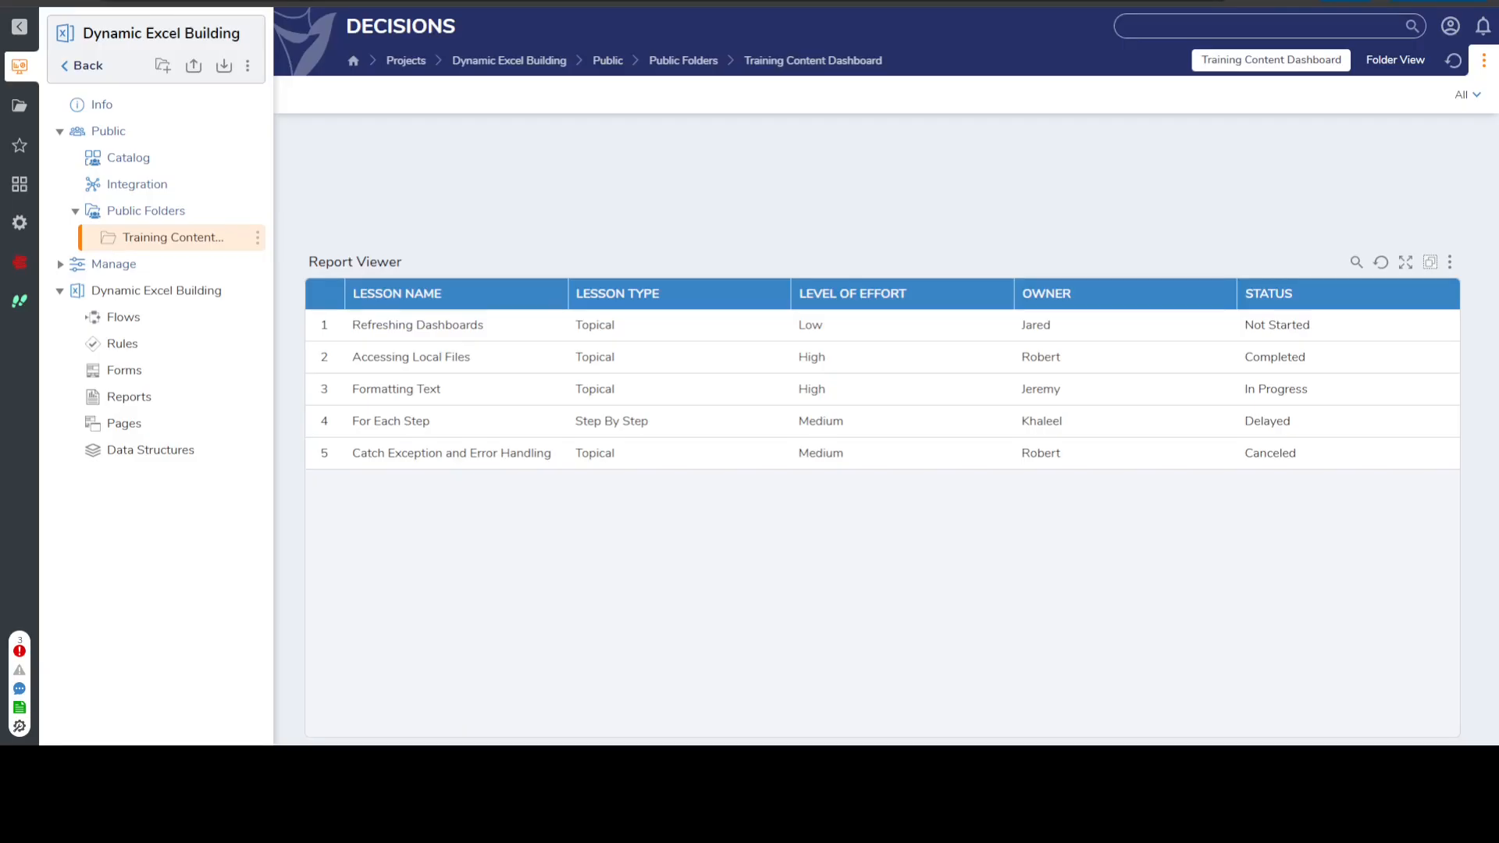
pyautogui.click(19, 224)
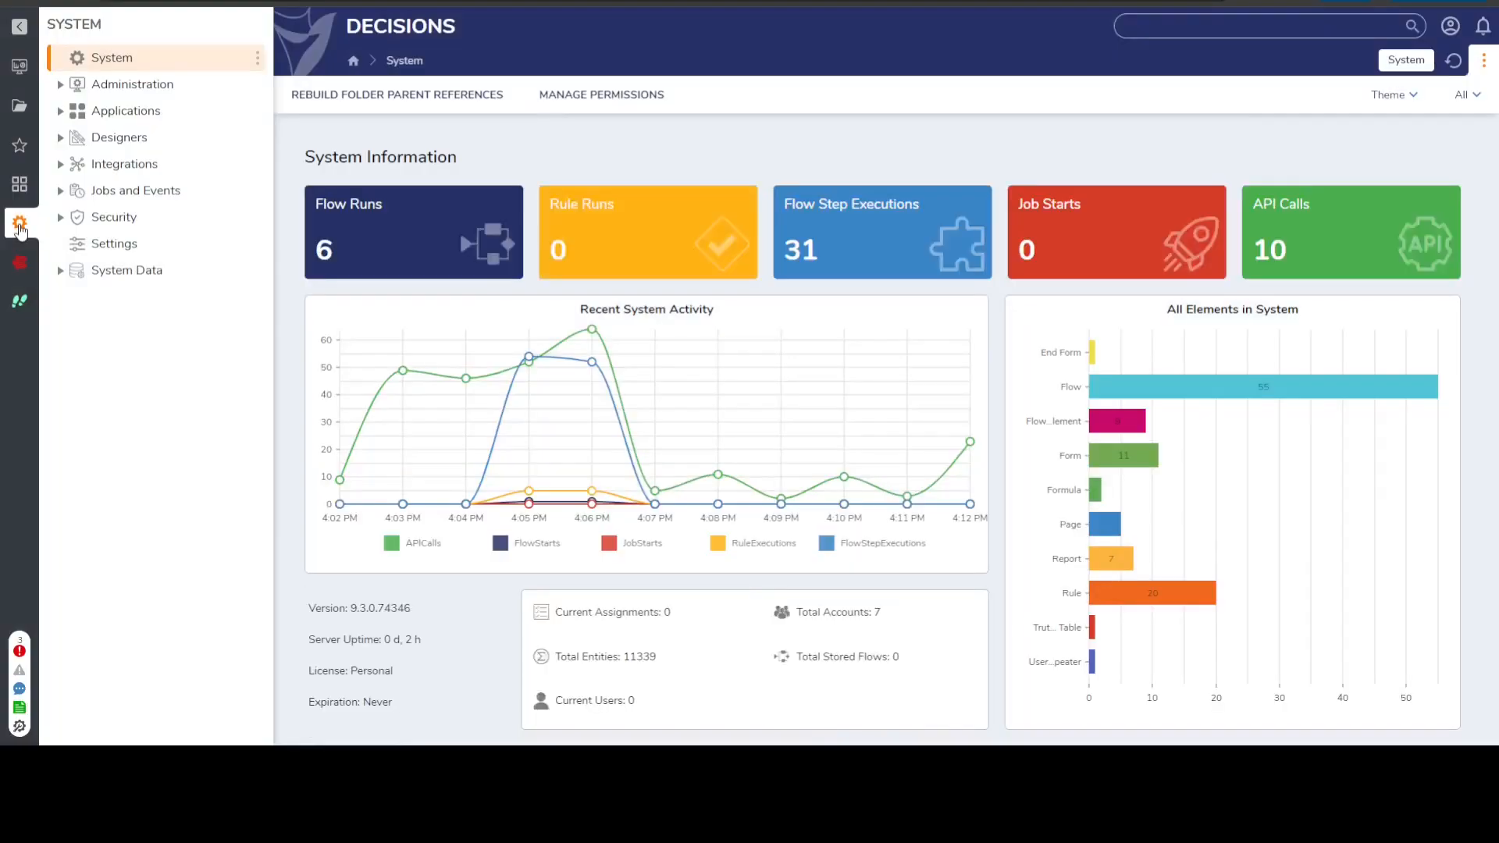
pyautogui.click(61, 137)
pyautogui.scroll(-1, 205, 251)
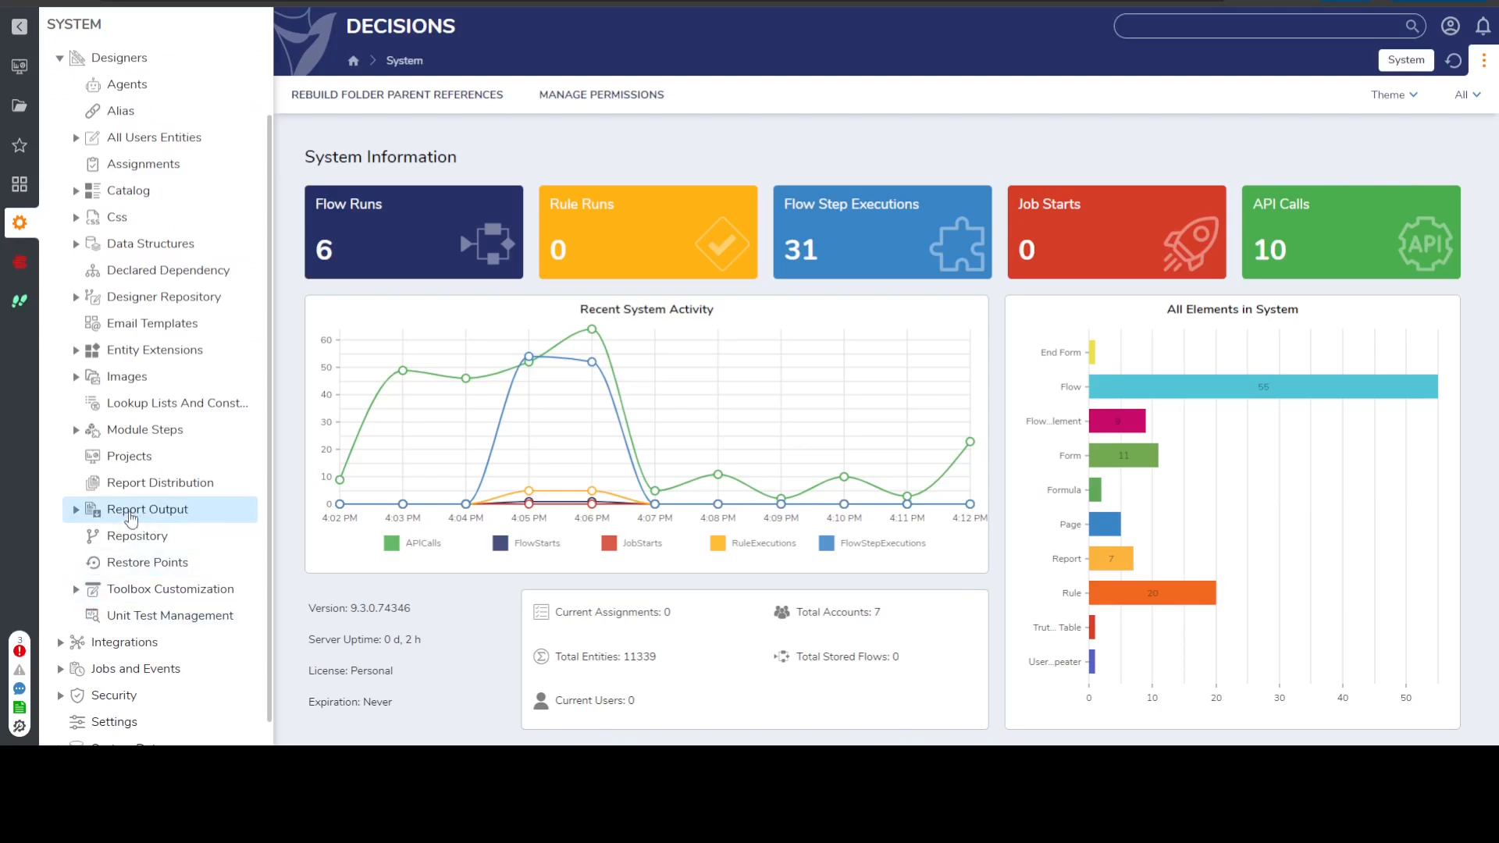
pyautogui.click(76, 510)
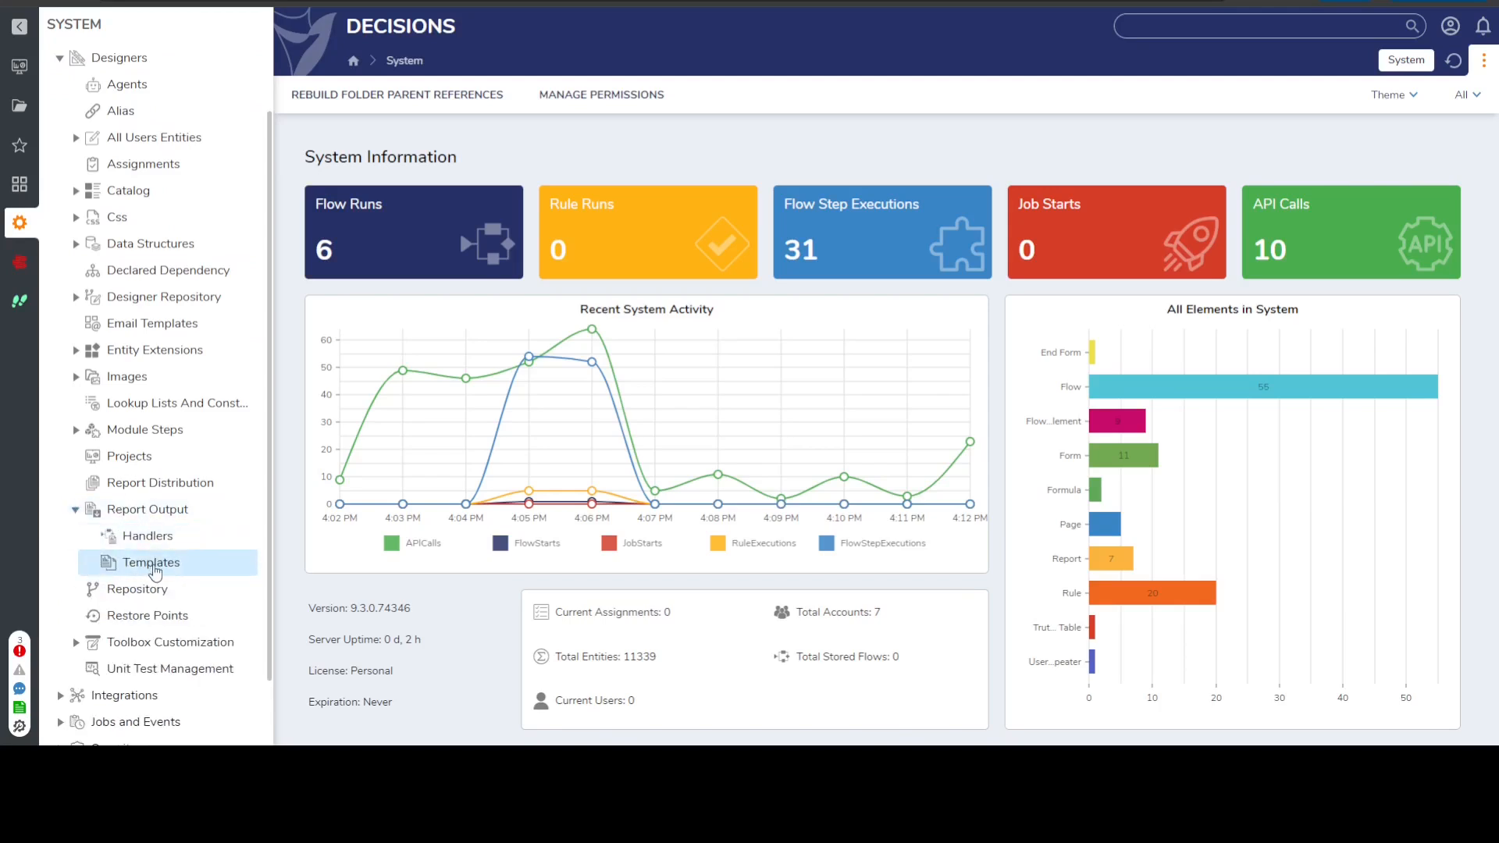
pyautogui.click(153, 563)
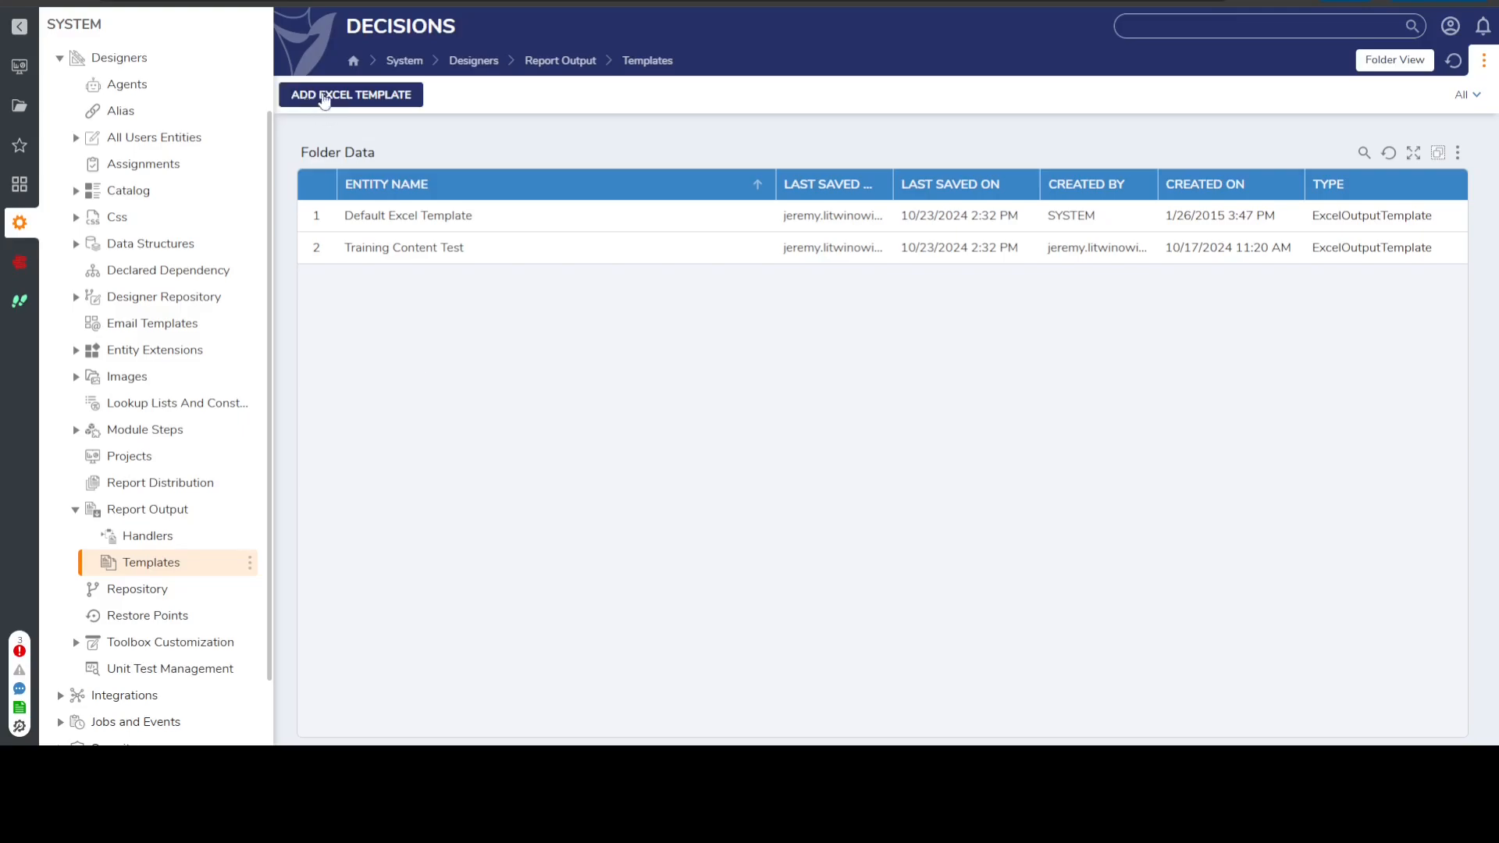
# - Examine the settings for adding an Excel template, from name and template file to header and data grouping options, and close without saving
pyautogui.click(343, 96)
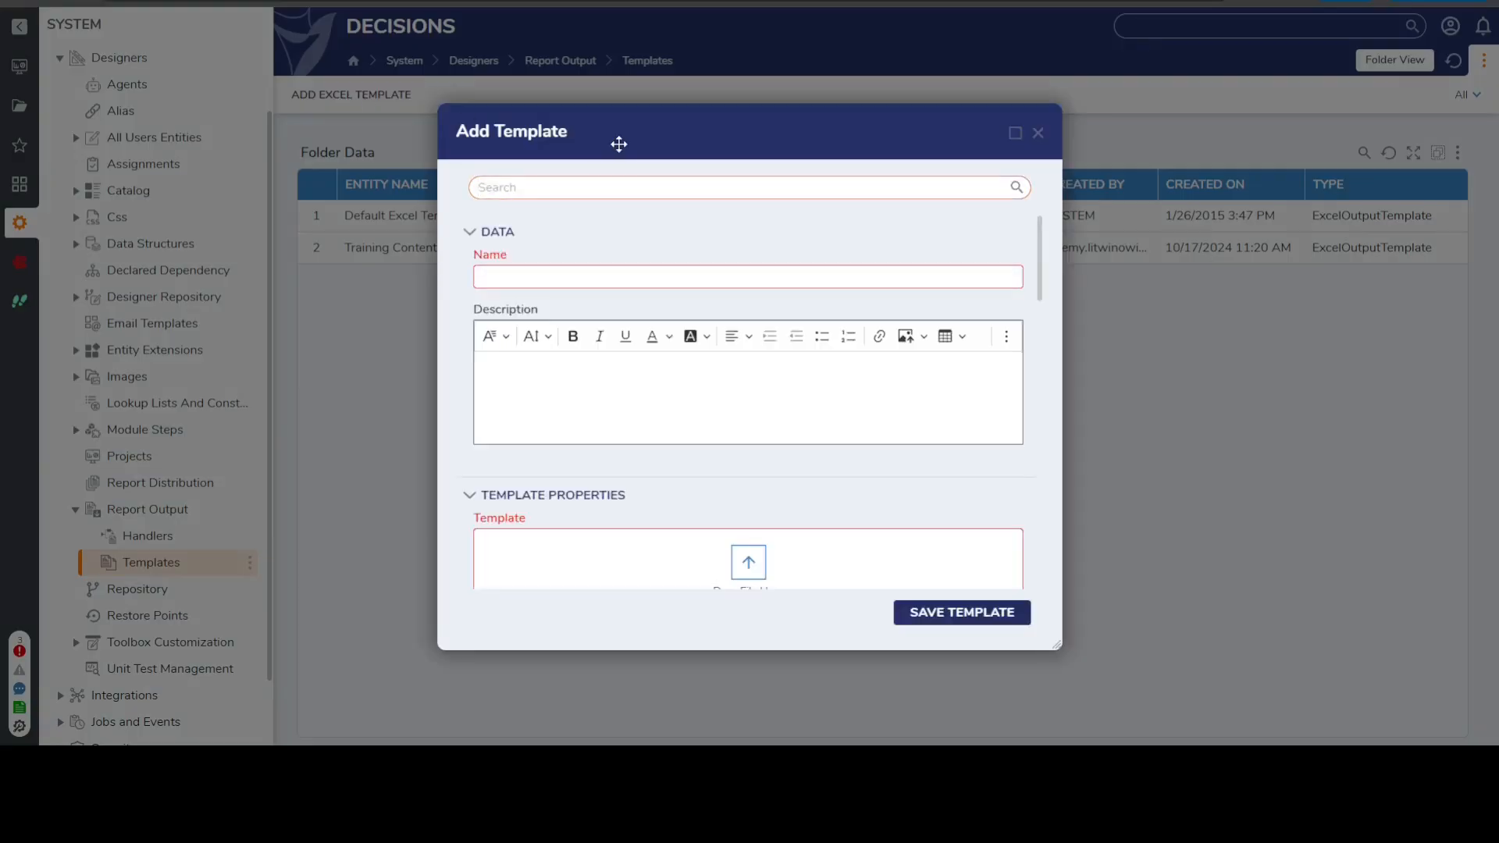
pyautogui.click(525, 273)
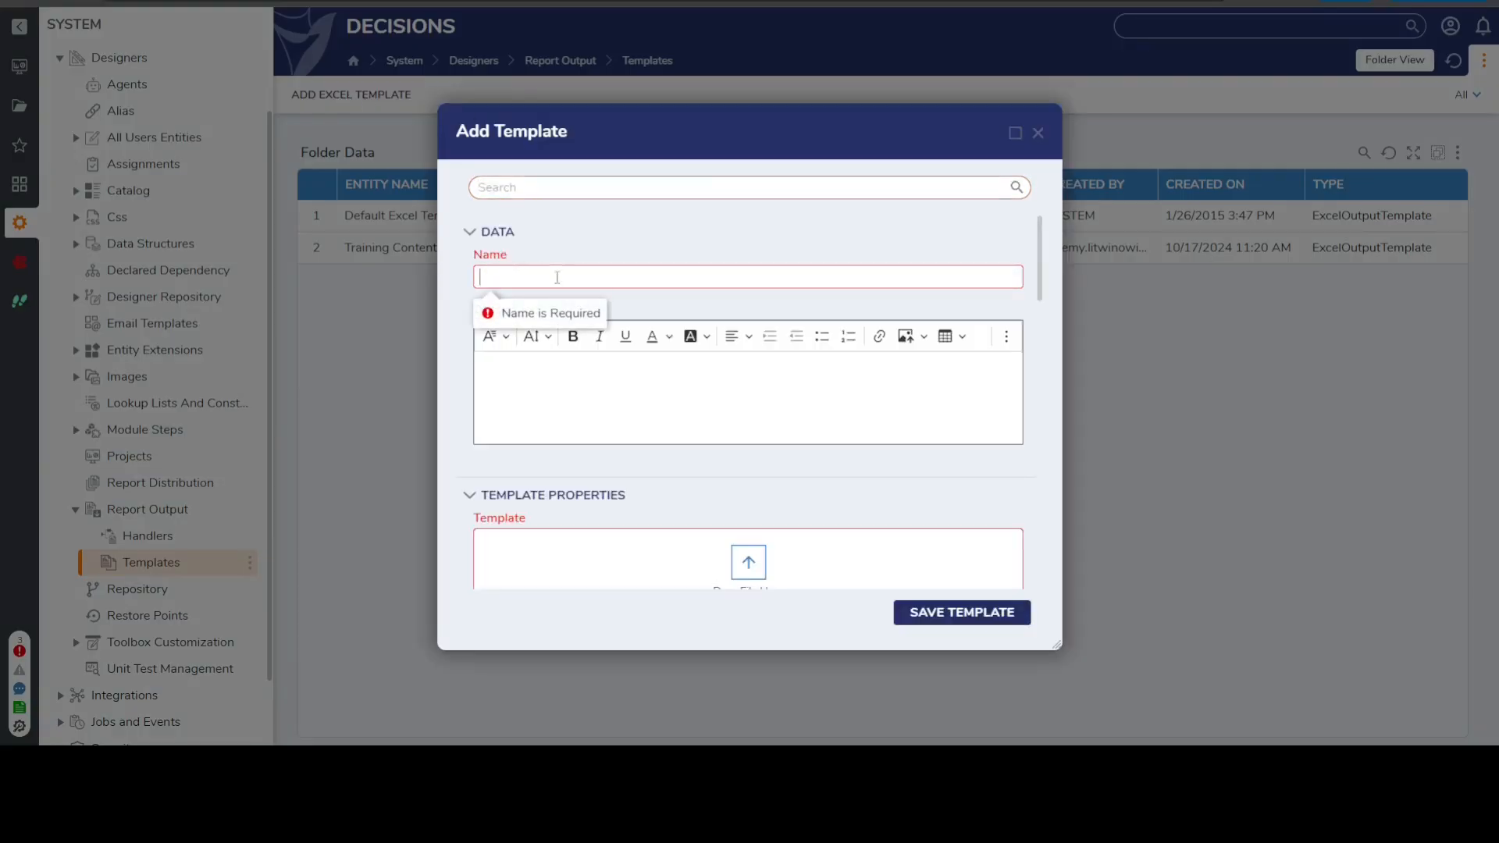
pyautogui.scroll(-3, 663, 338)
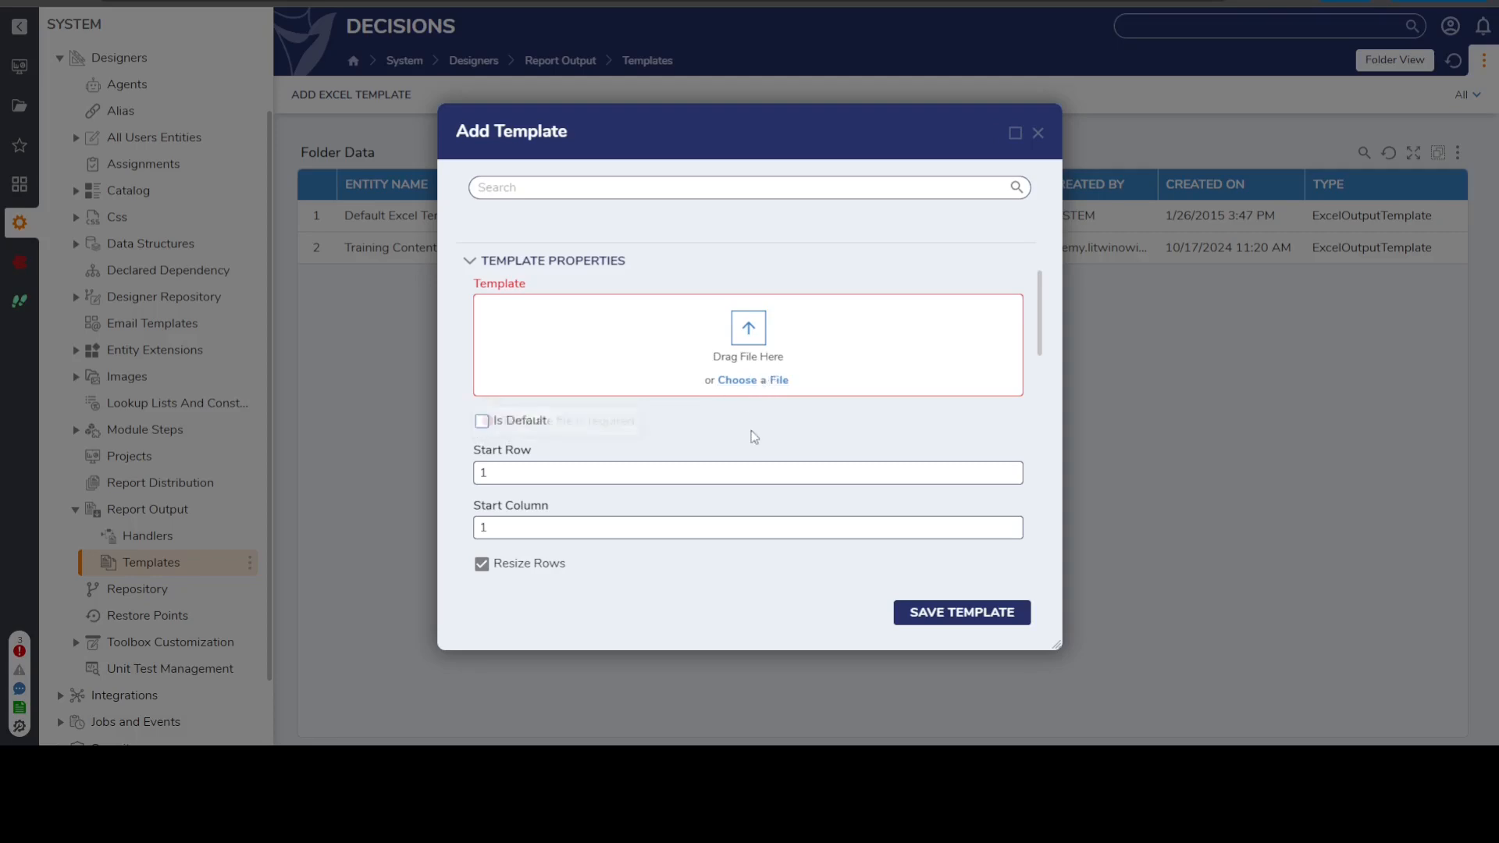
pyautogui.scroll(-2, 660, 410)
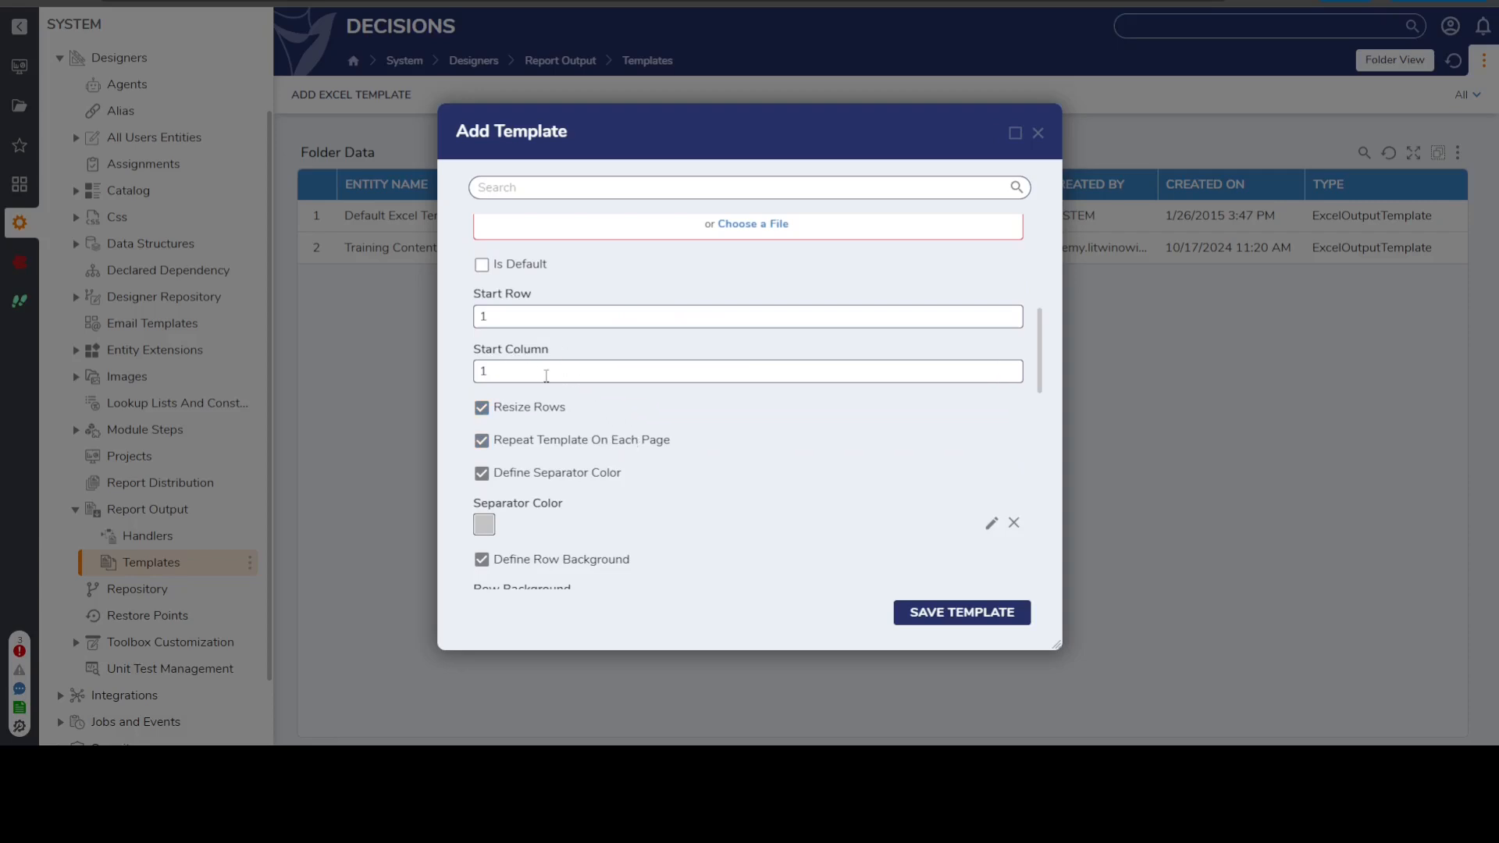
pyautogui.click(520, 373)
pyautogui.scroll(-1, 531, 342)
pyautogui.scroll(-1, 519, 320)
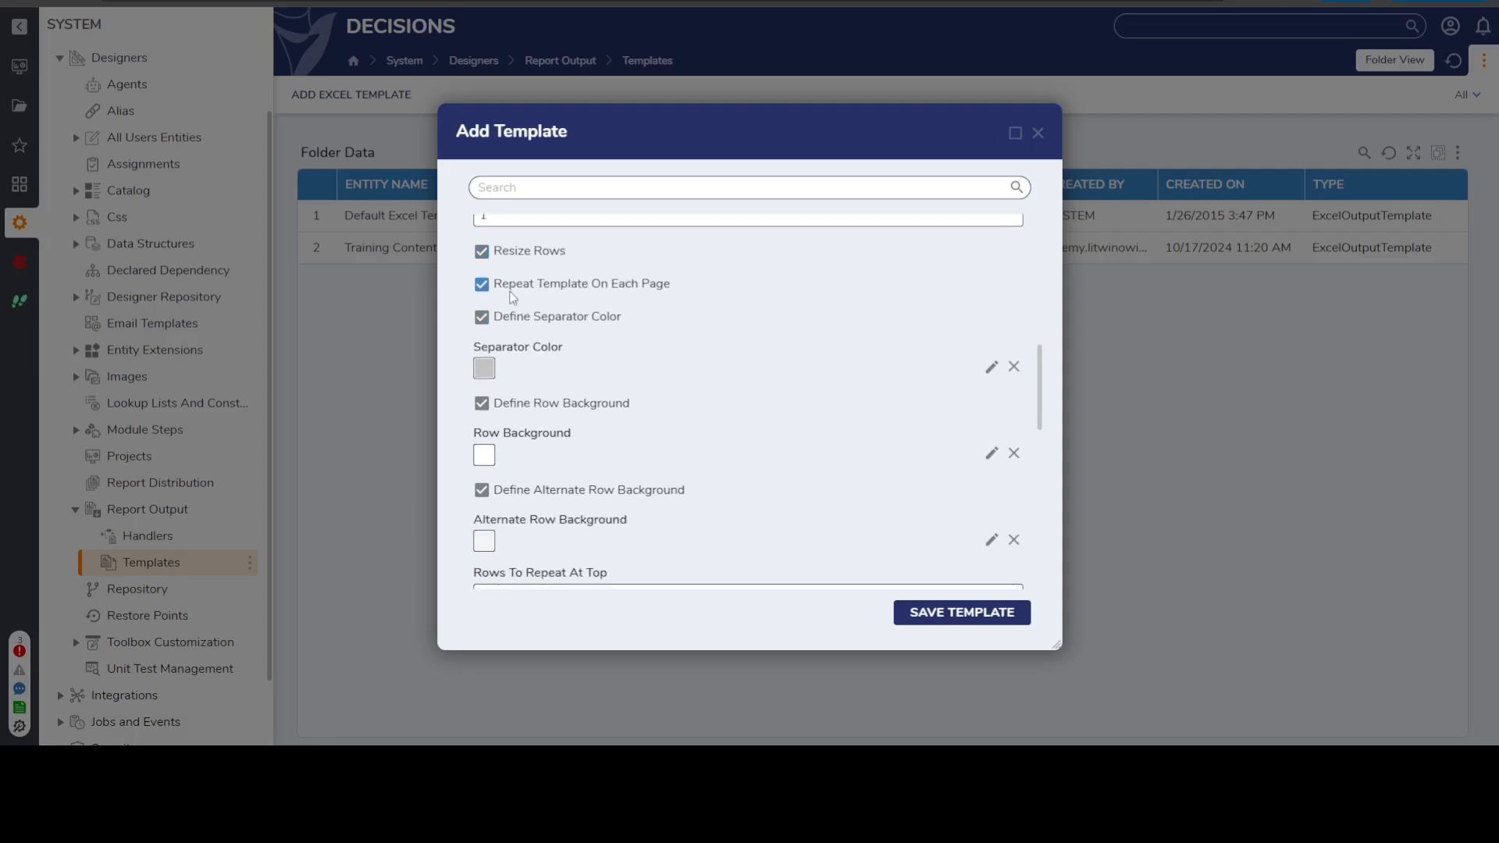
pyautogui.scroll(-1, 523, 377)
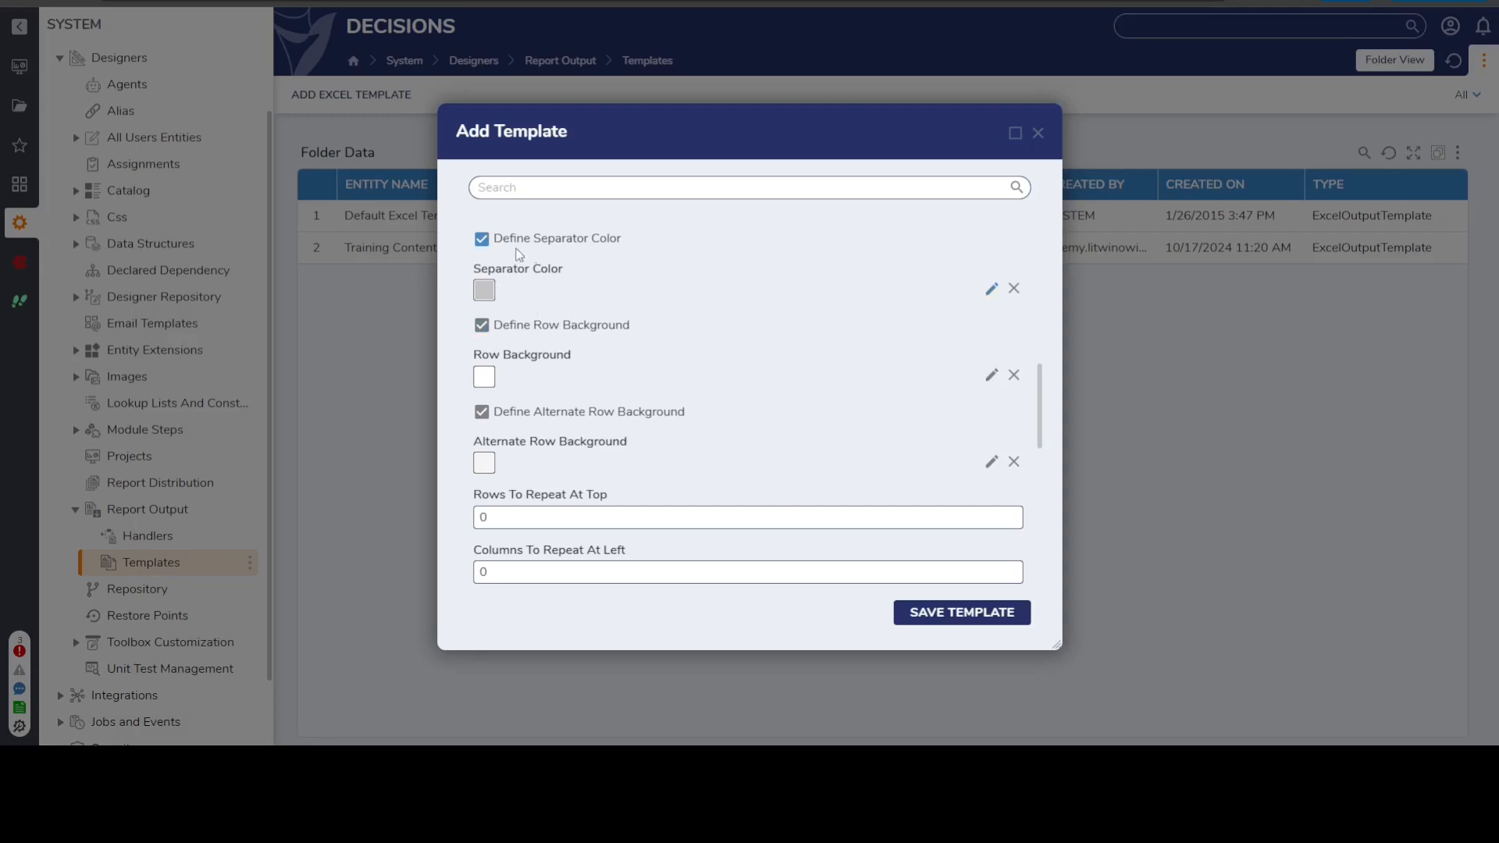
pyautogui.scroll(-10, 627, 378)
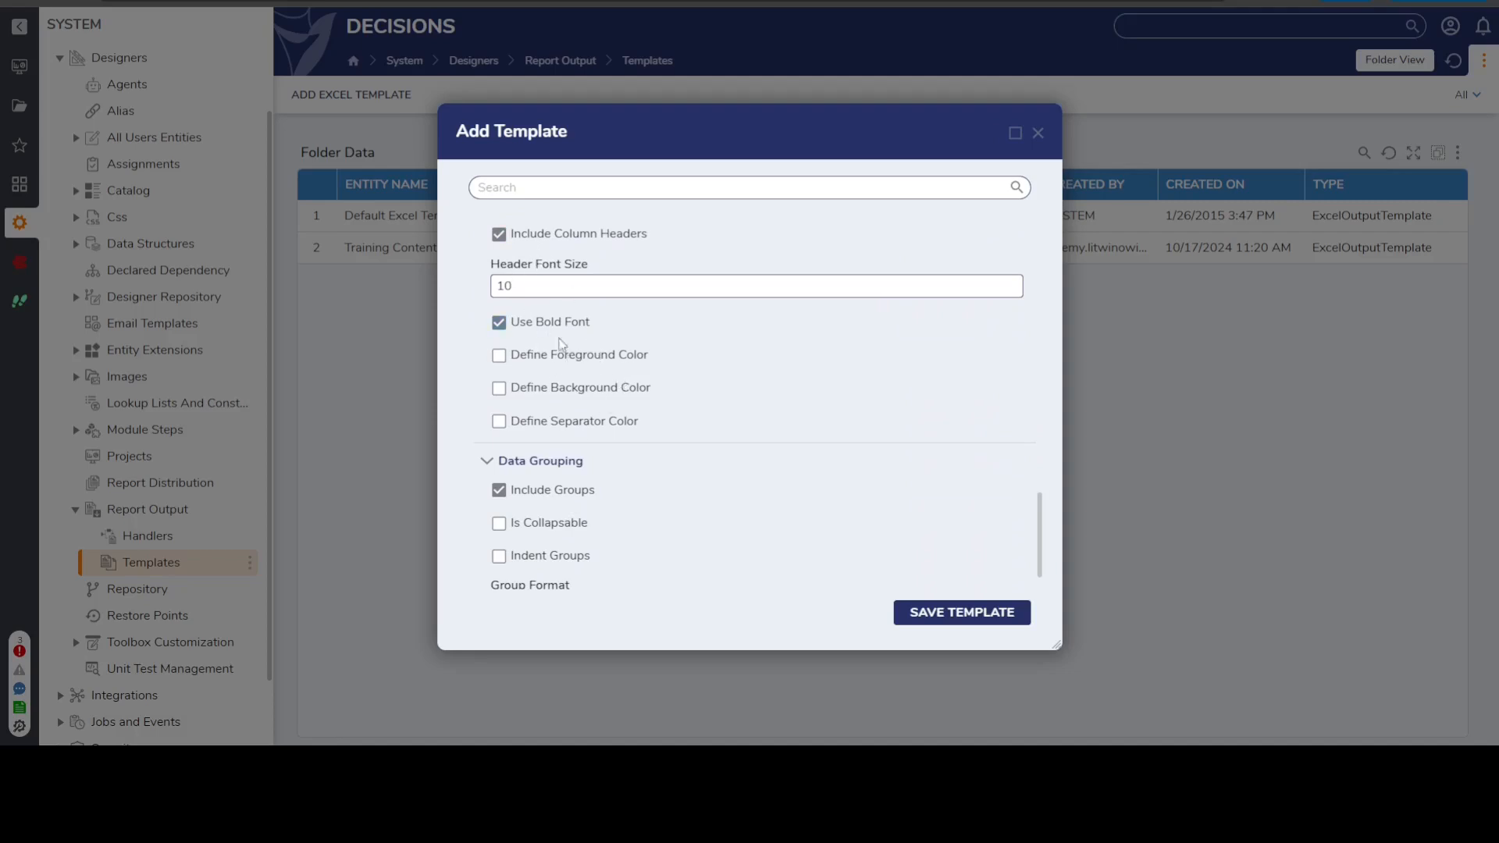
pyautogui.scroll(-1, 569, 359)
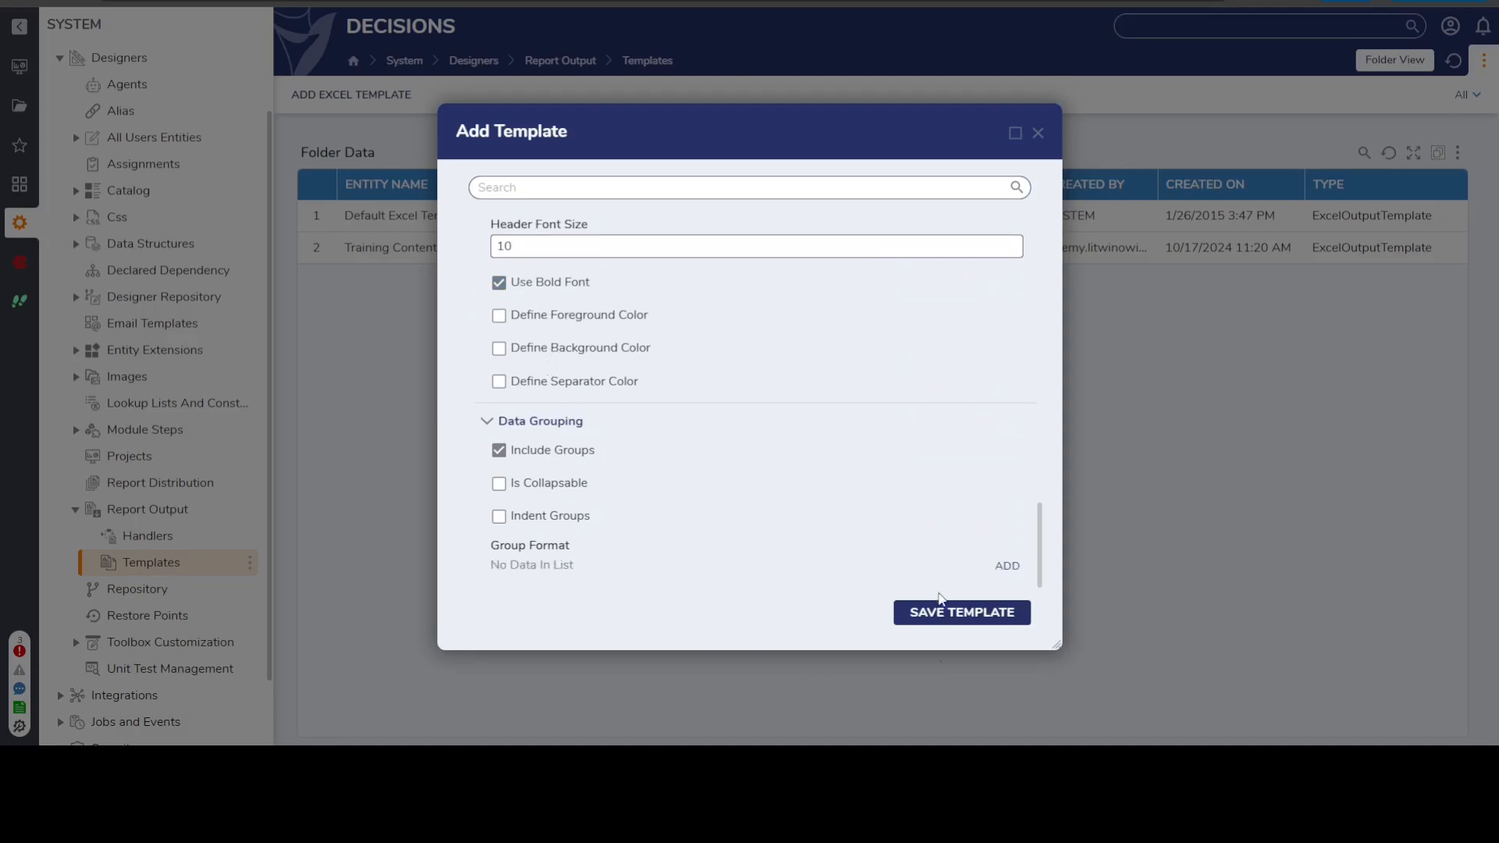
pyautogui.click(1038, 134)
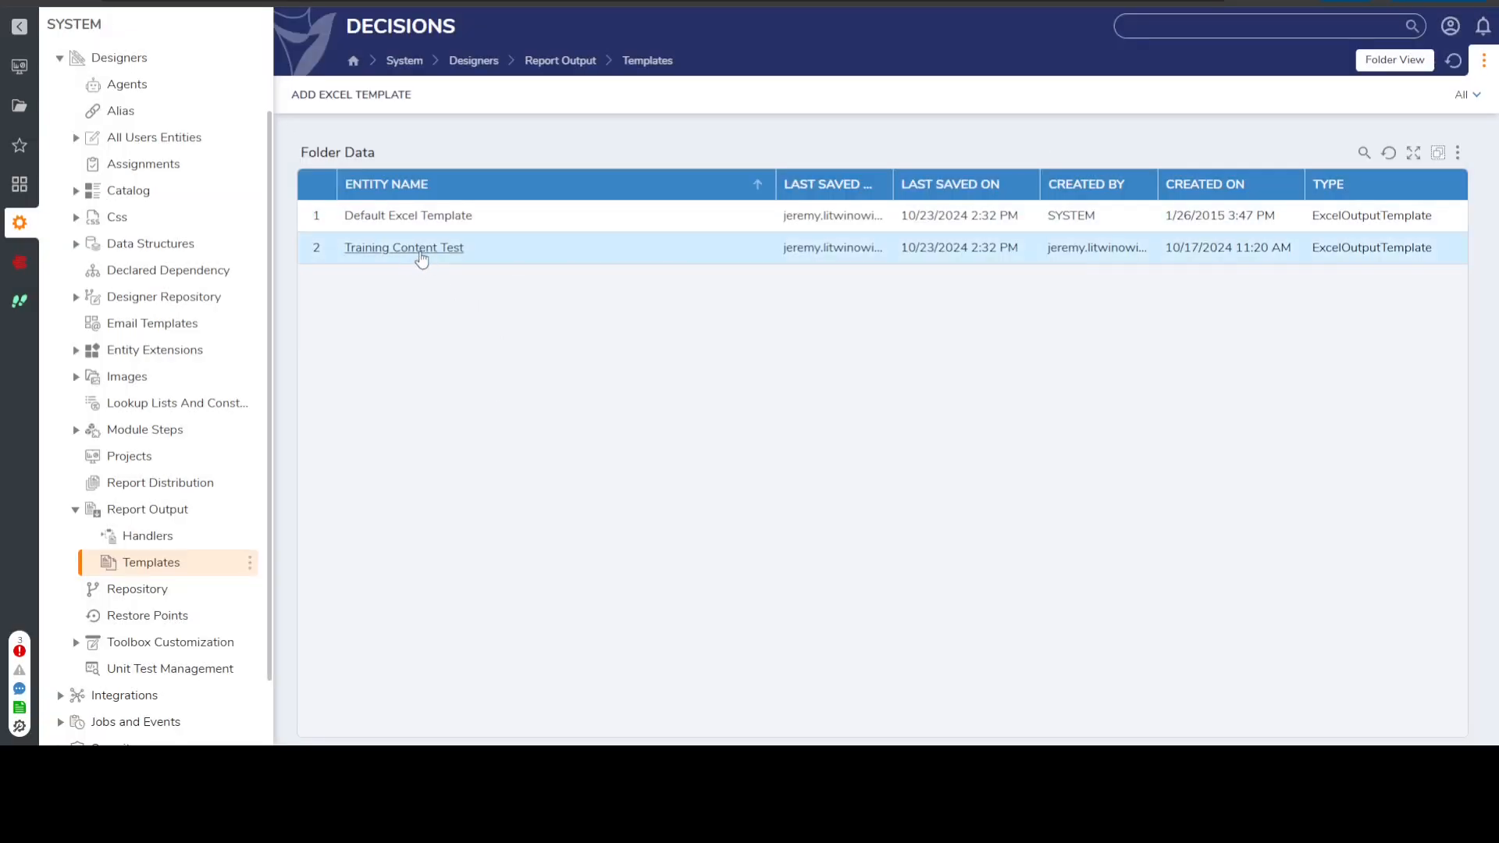
# - Open the Training Content Test template for editing, review its template file and formatting settings, and close it without saving
pyautogui.rightClick(419, 257)
pyautogui.click(466, 234)
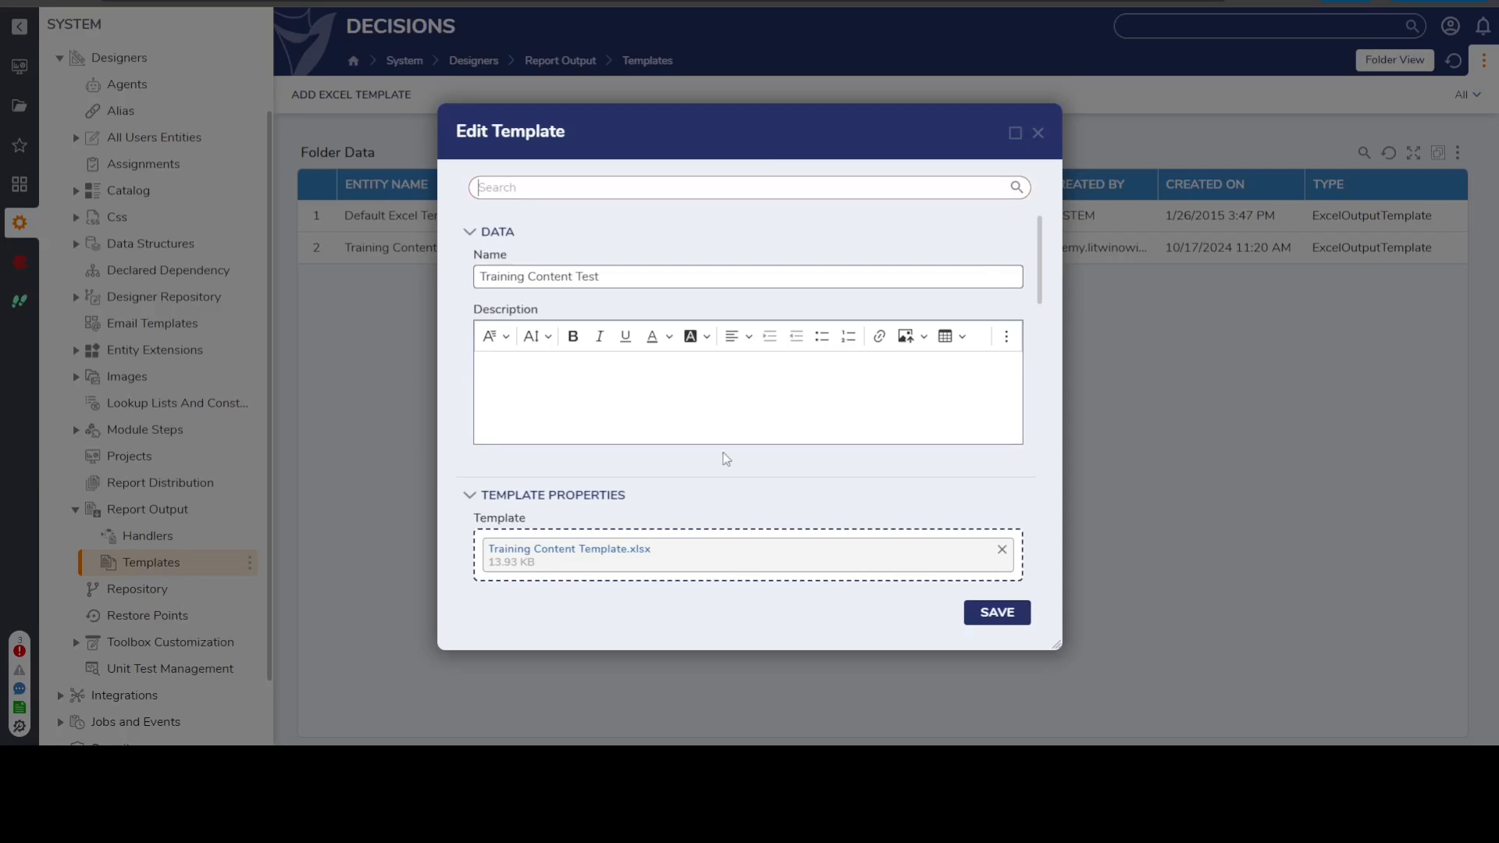
pyautogui.scroll(-2, 572, 284)
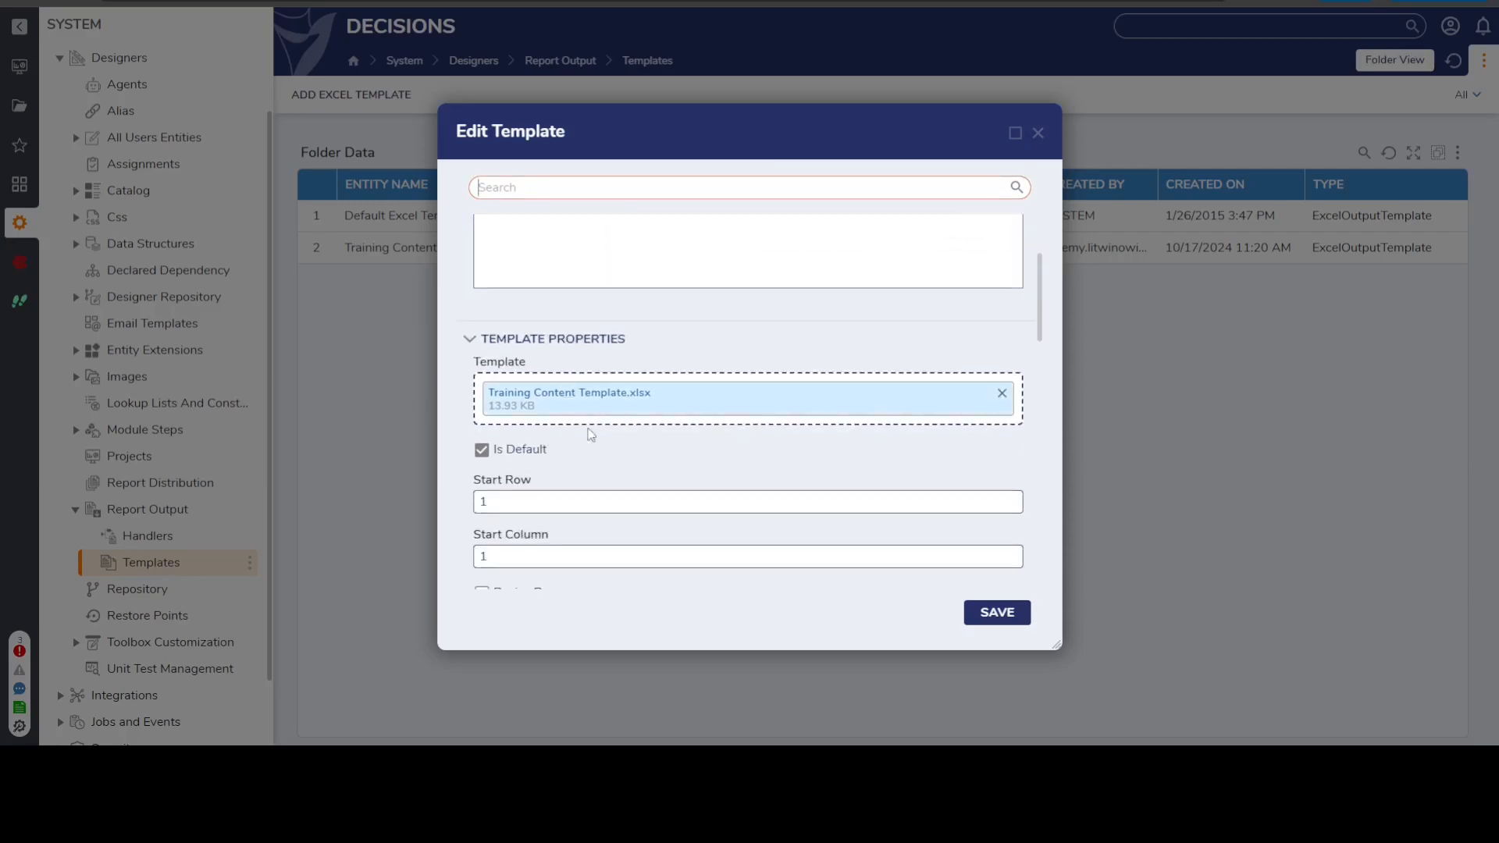
pyautogui.scroll(-10, 585, 410)
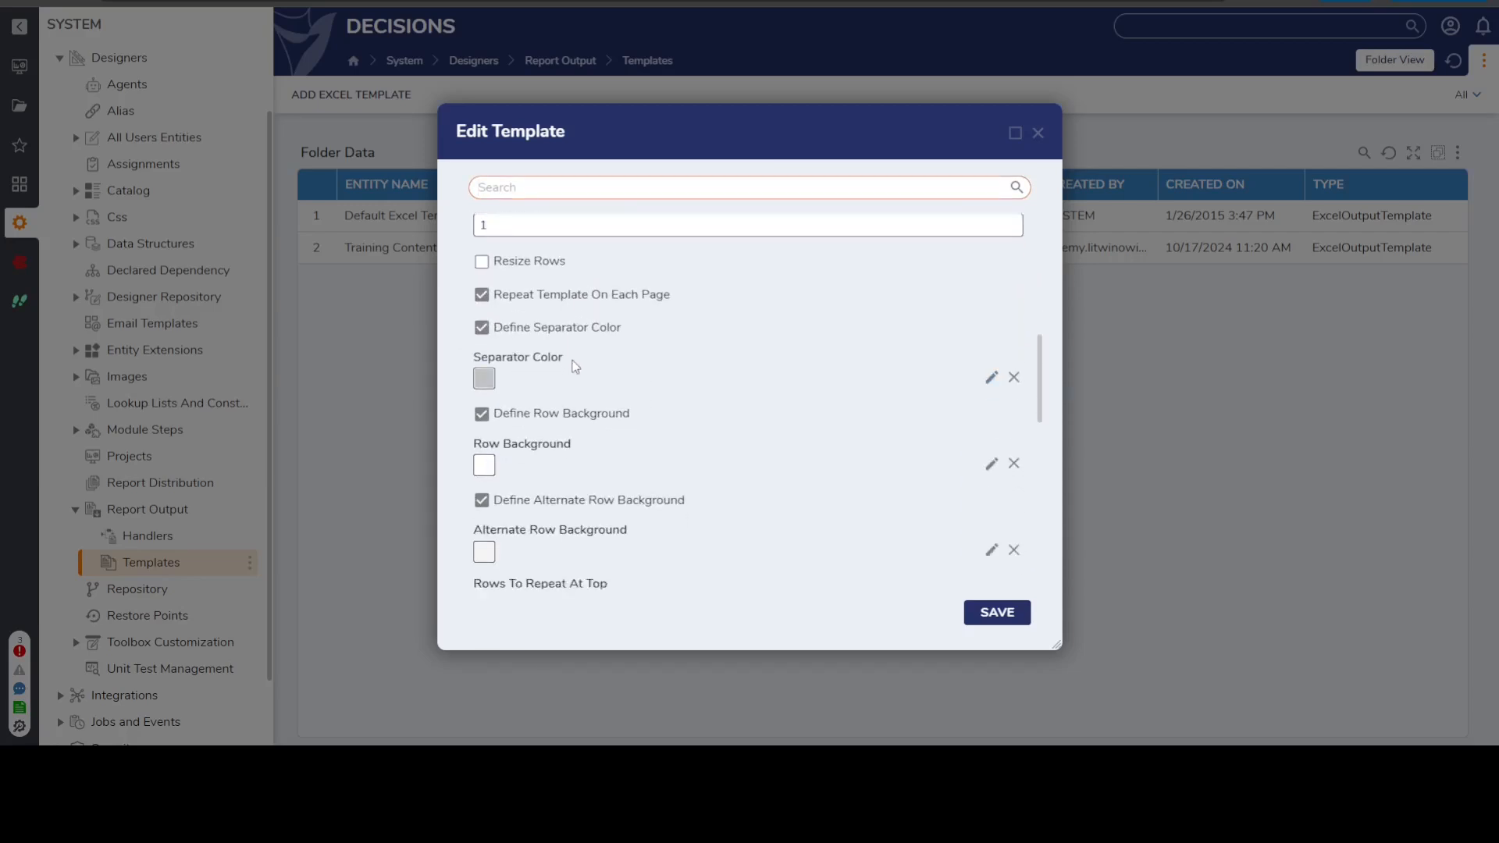
pyautogui.scroll(-2, 580, 349)
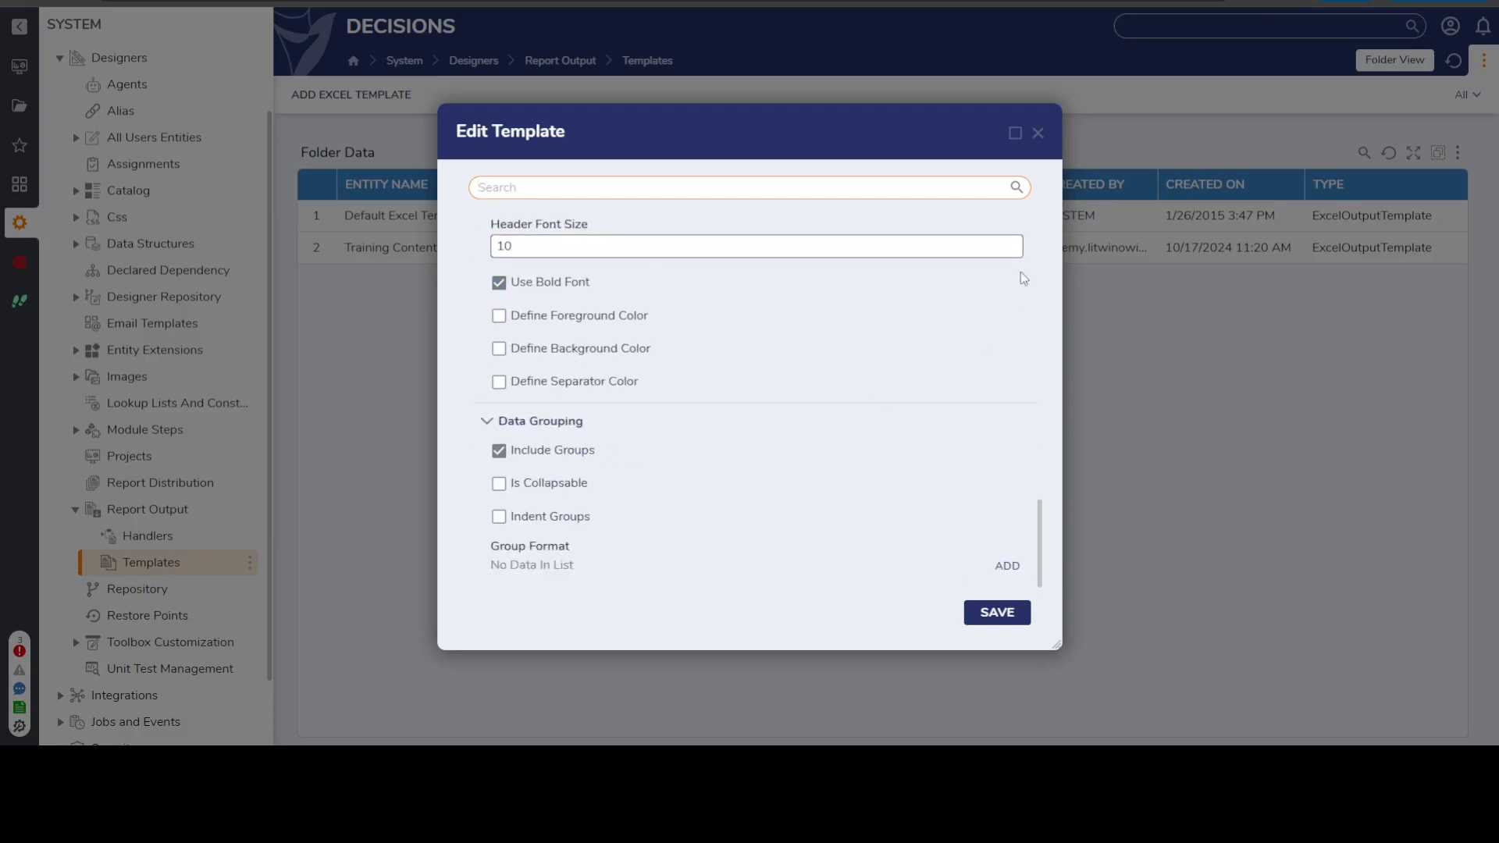
pyautogui.click(1038, 133)
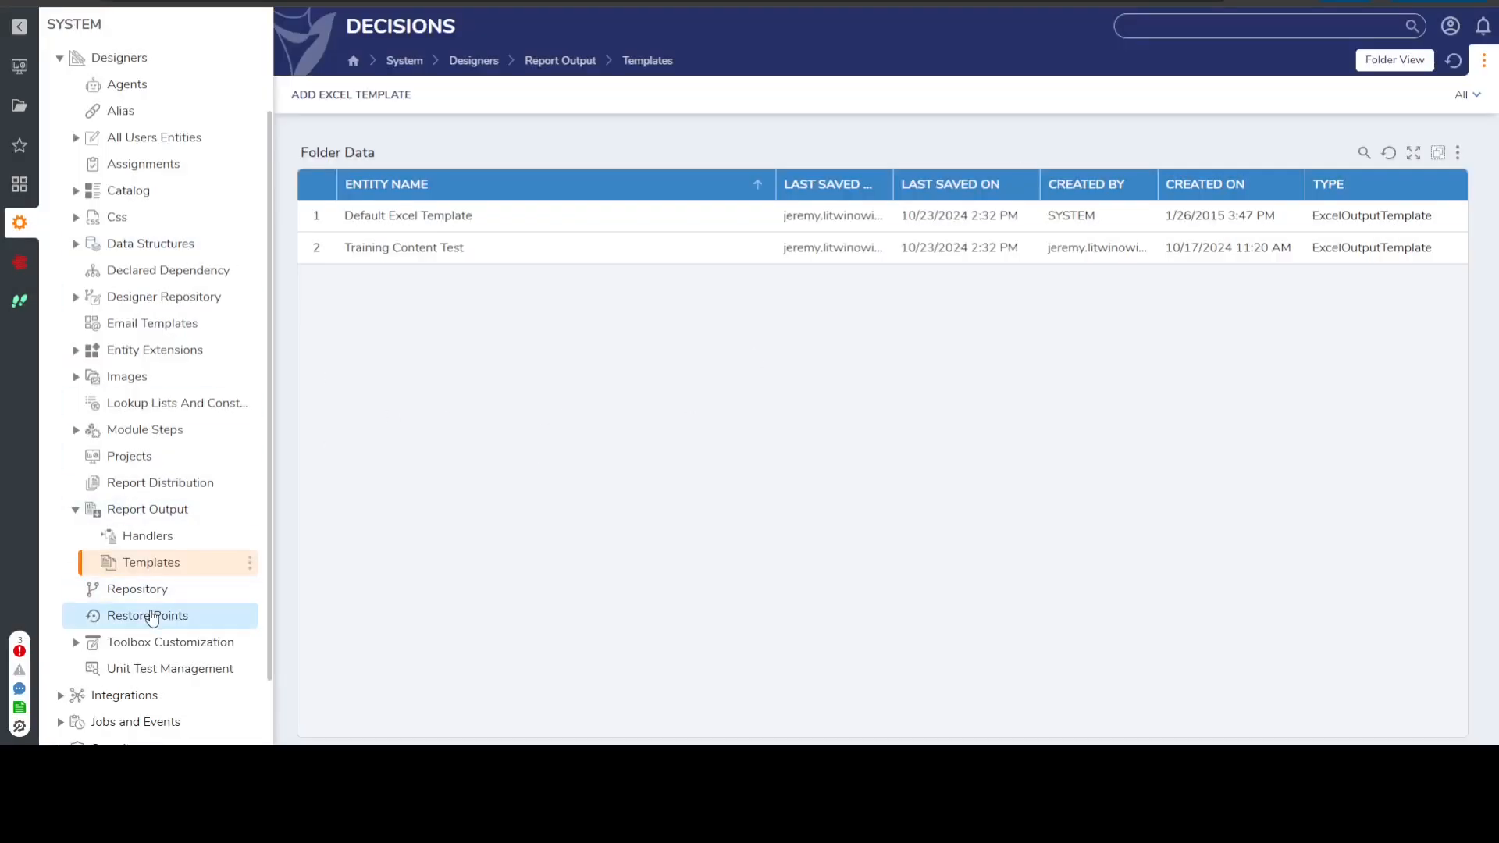
# - Compare the project's Report Output Handler and Email Templates configuration folders with the system-level report output Templates folder
pyautogui.click(20, 68)
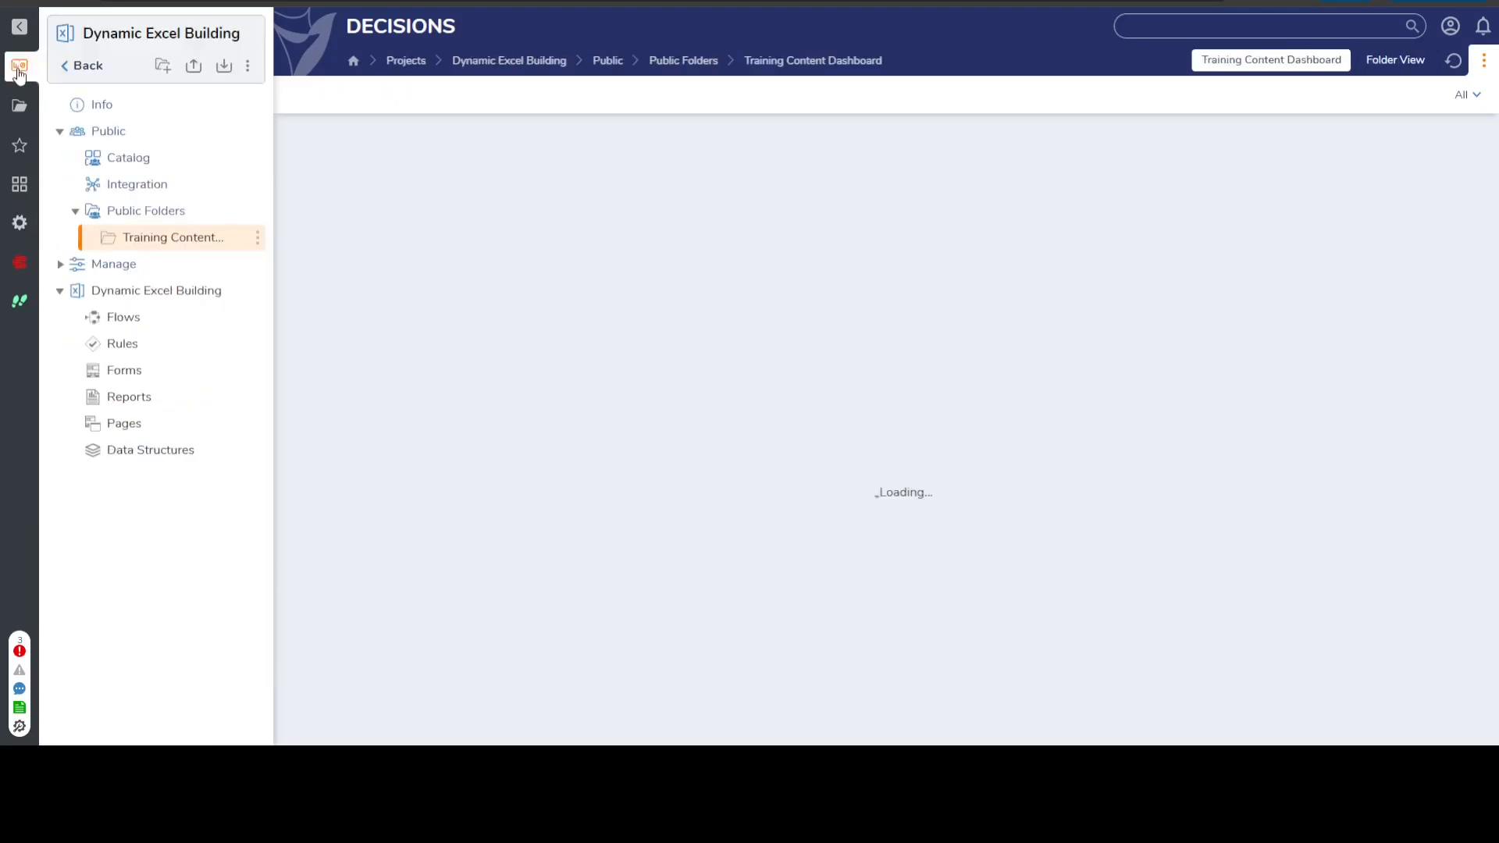
pyautogui.click(60, 264)
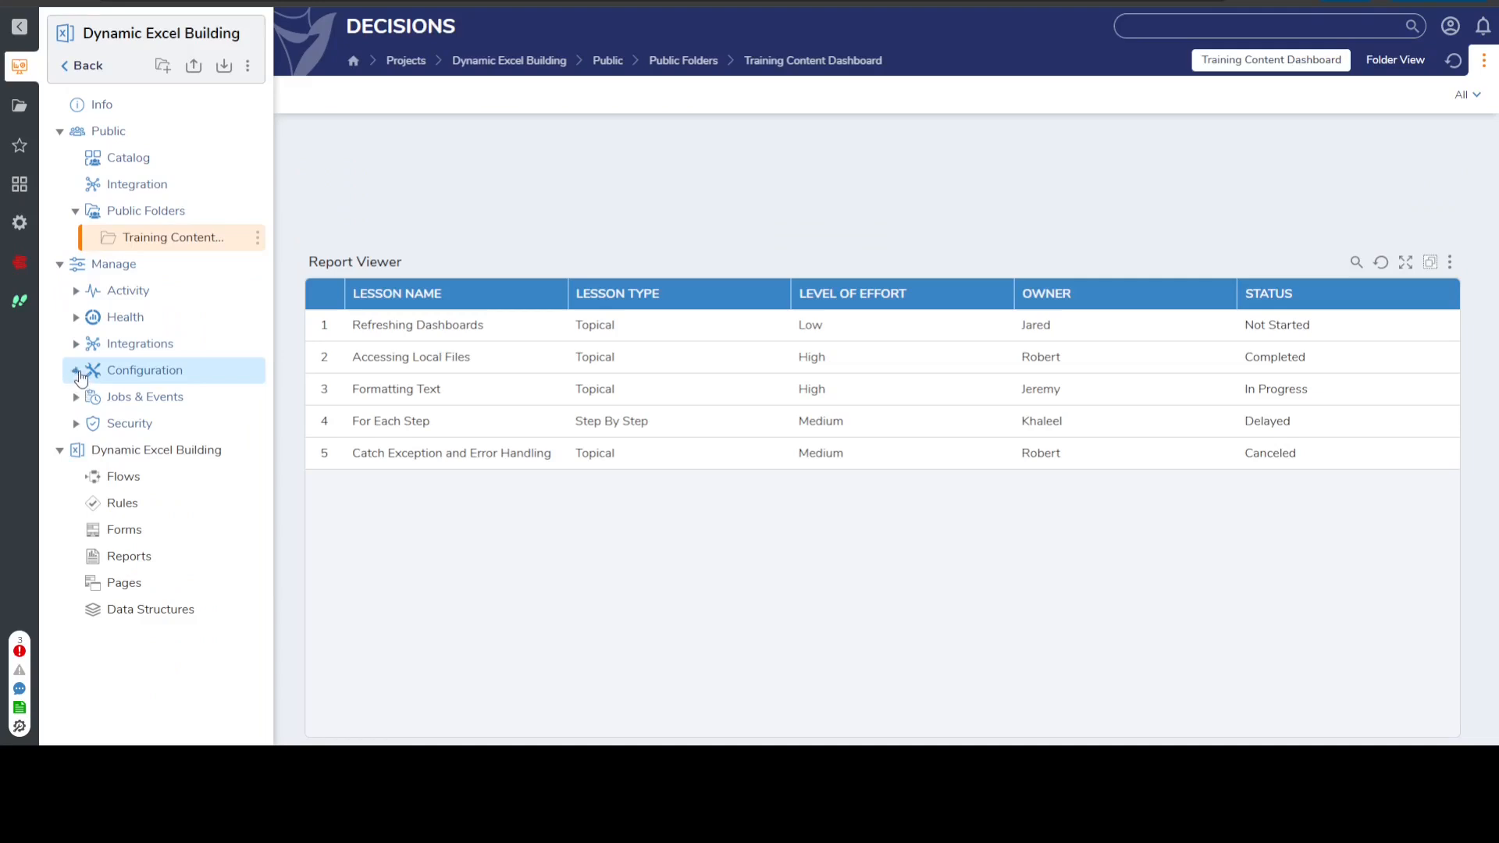
pyautogui.click(77, 370)
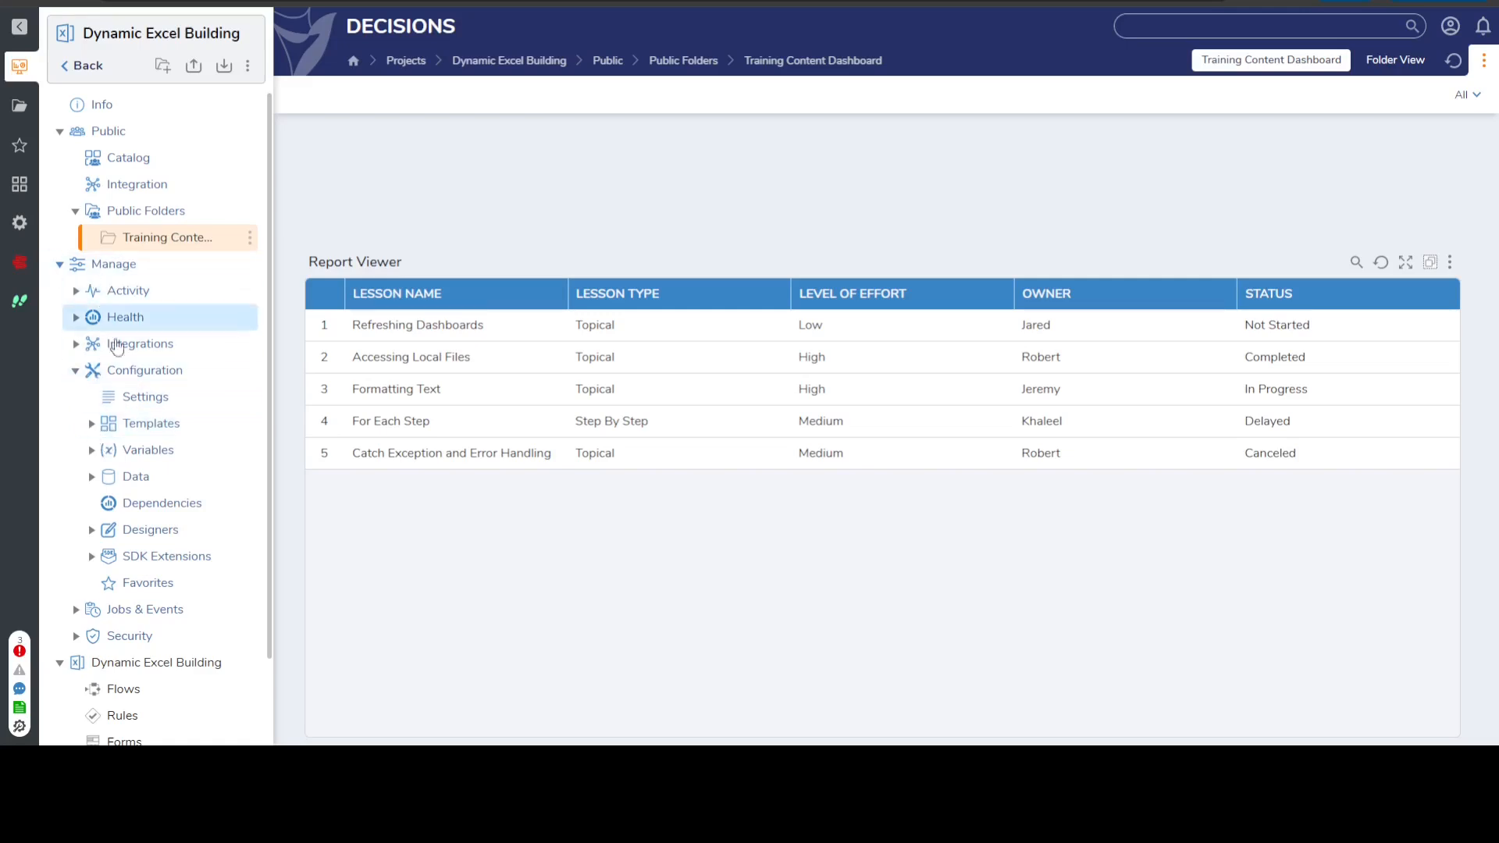
pyautogui.click(92, 424)
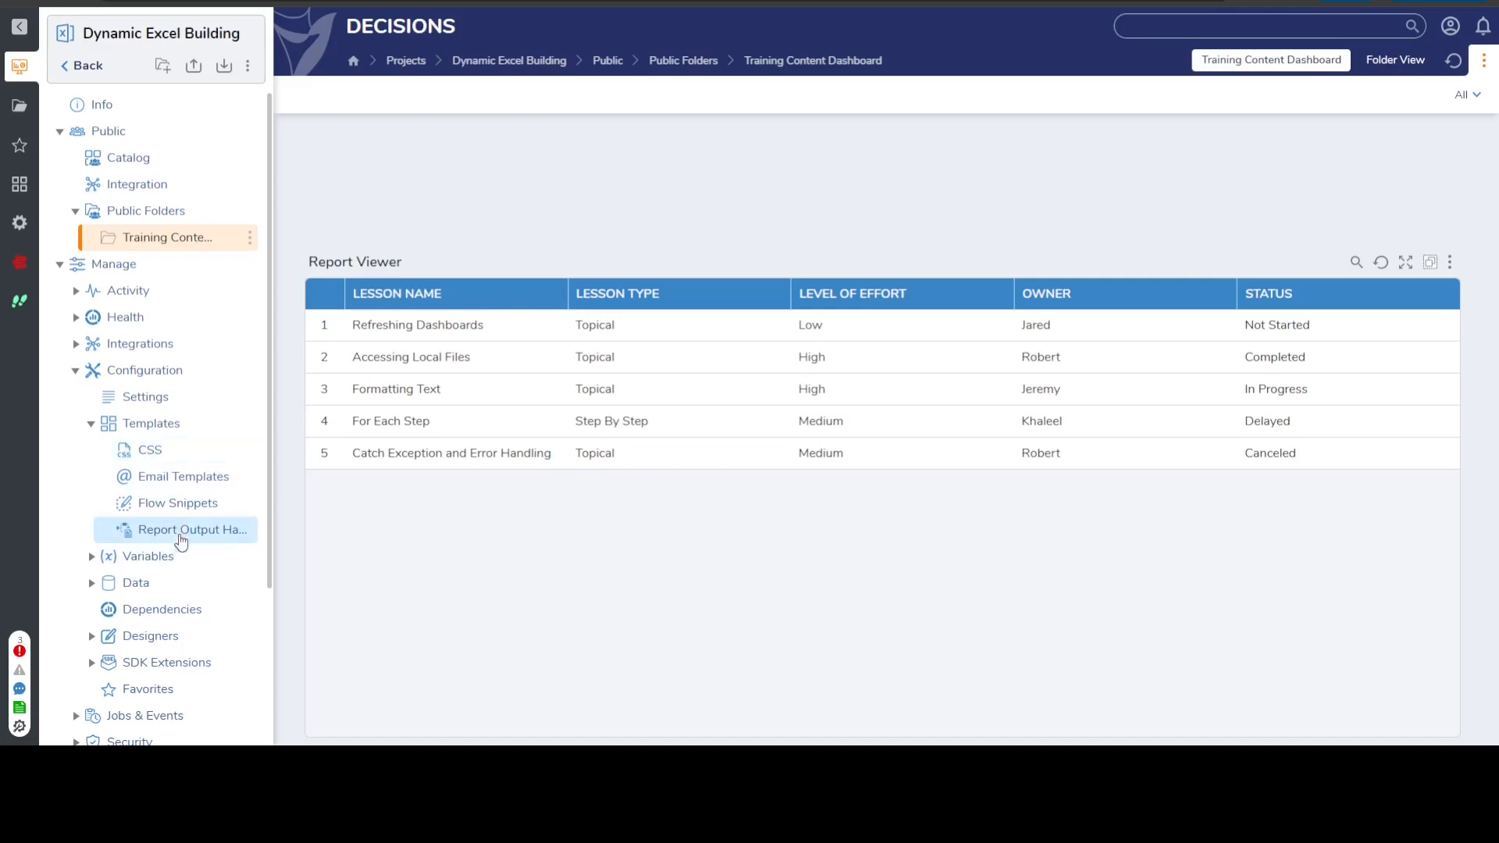
pyautogui.click(187, 530)
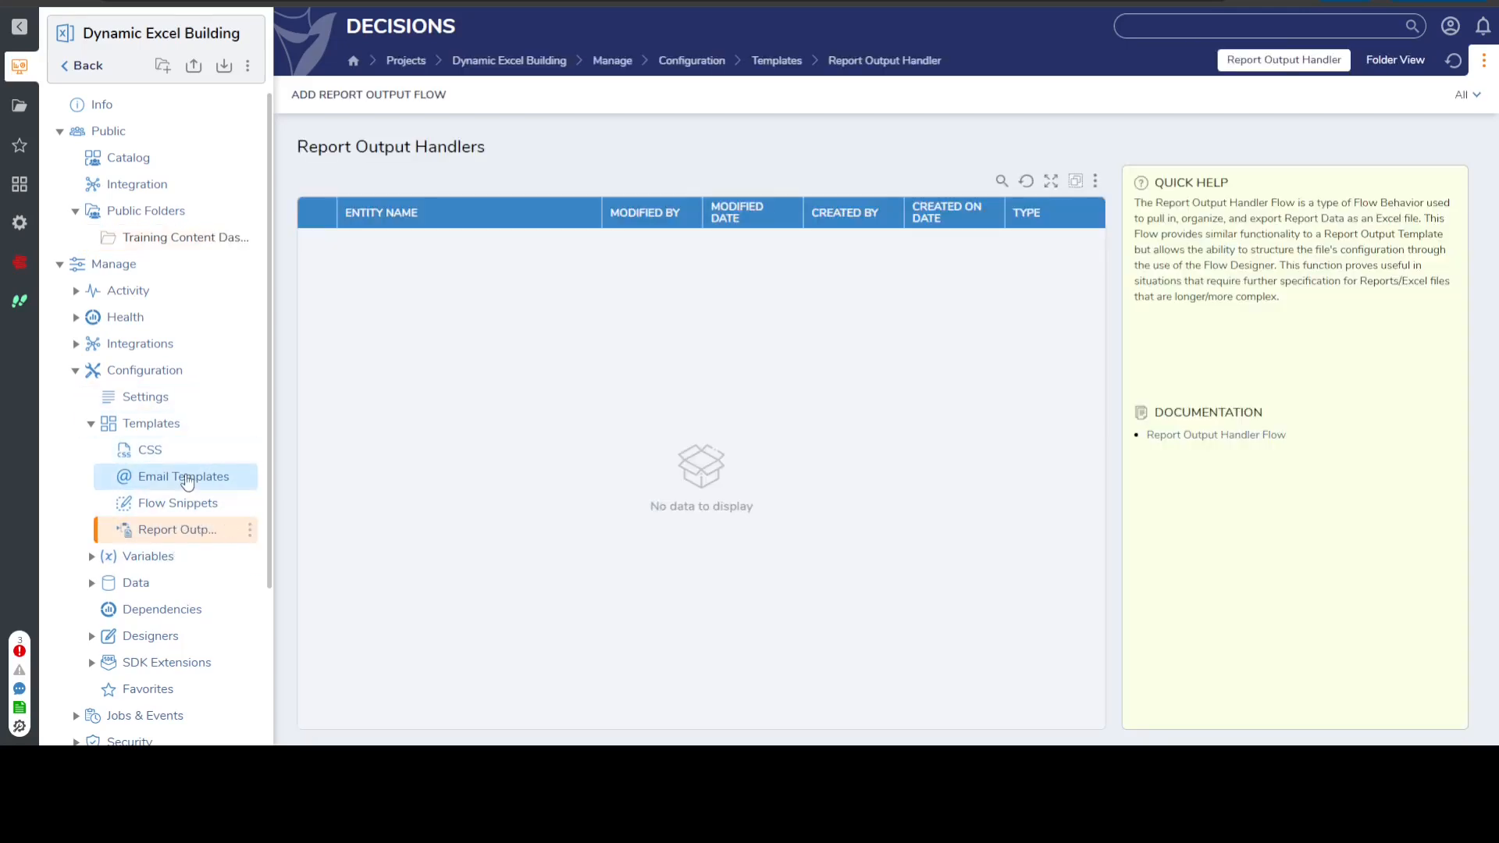
pyautogui.click(189, 477)
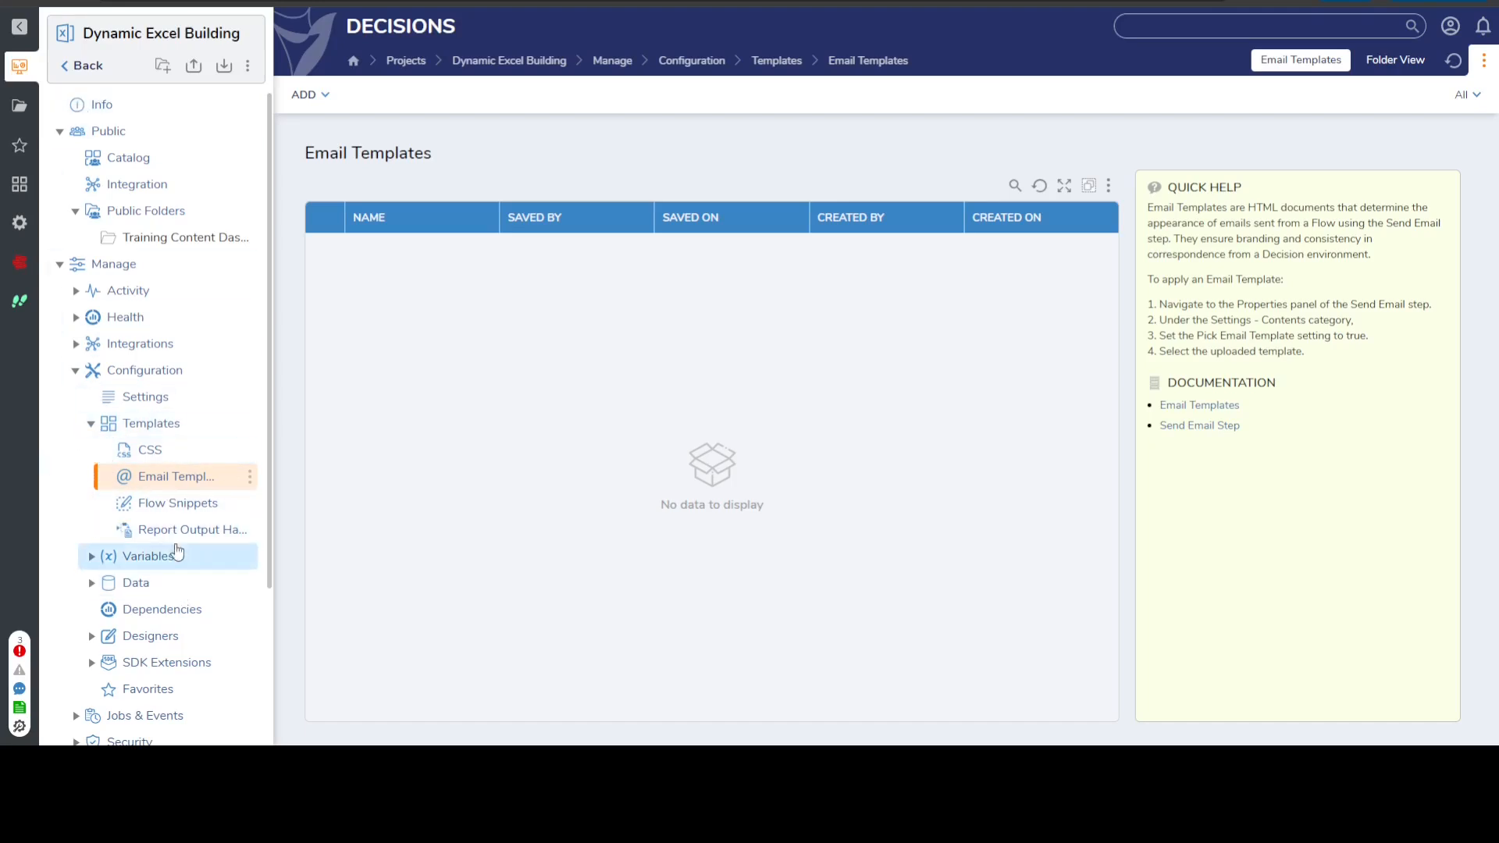
pyautogui.click(19, 222)
pyautogui.scroll(-2, 118, 178)
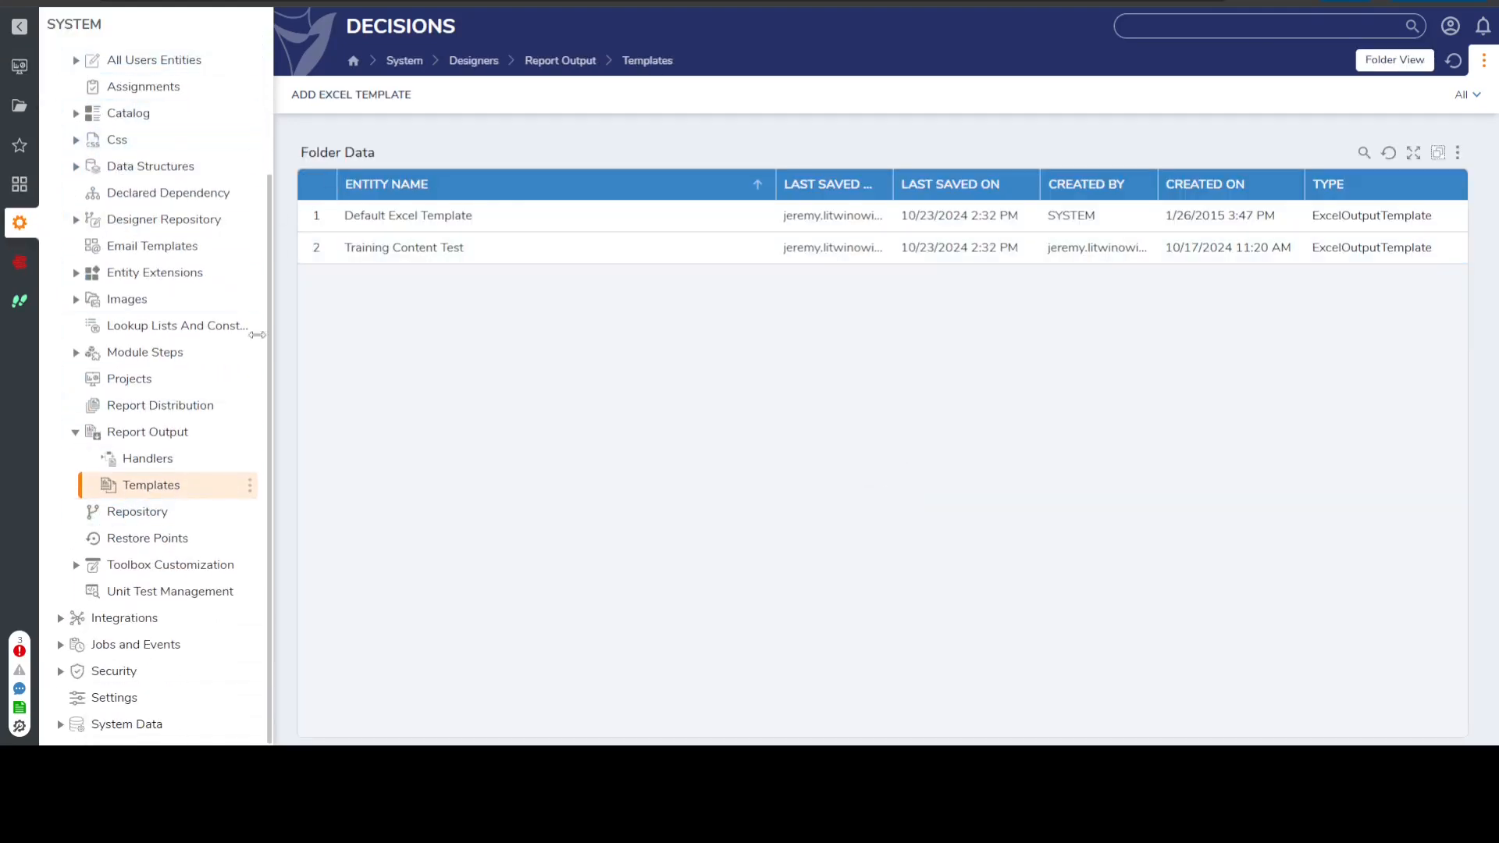
# - Return to the Dynamic Excel Building project, collapse its Manage folder and open the Training Content Dashboard
pyautogui.click(19, 66)
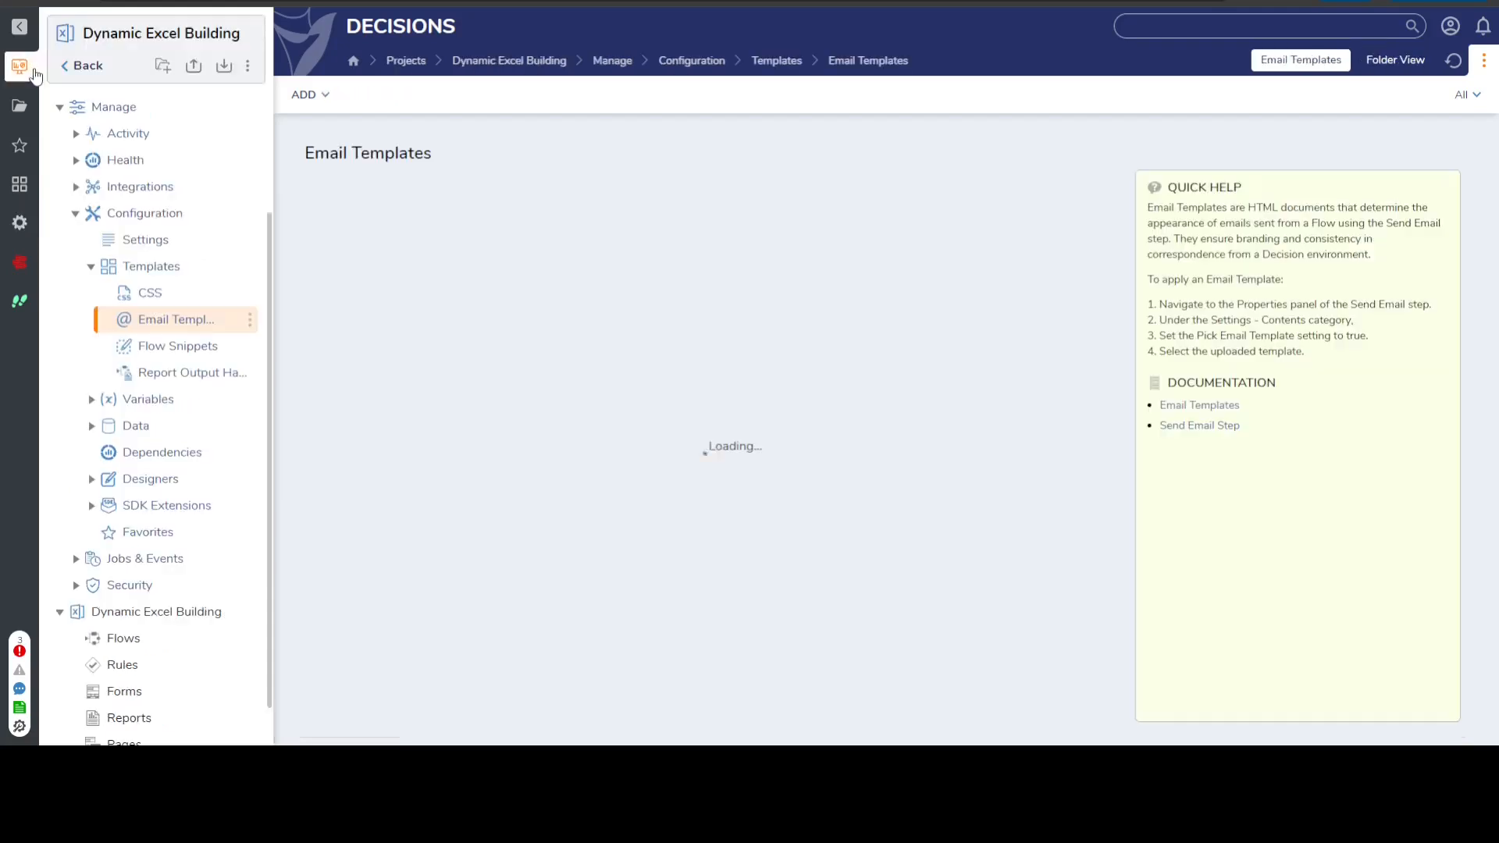
pyautogui.scroll(1, 65, 136)
pyautogui.click(61, 139)
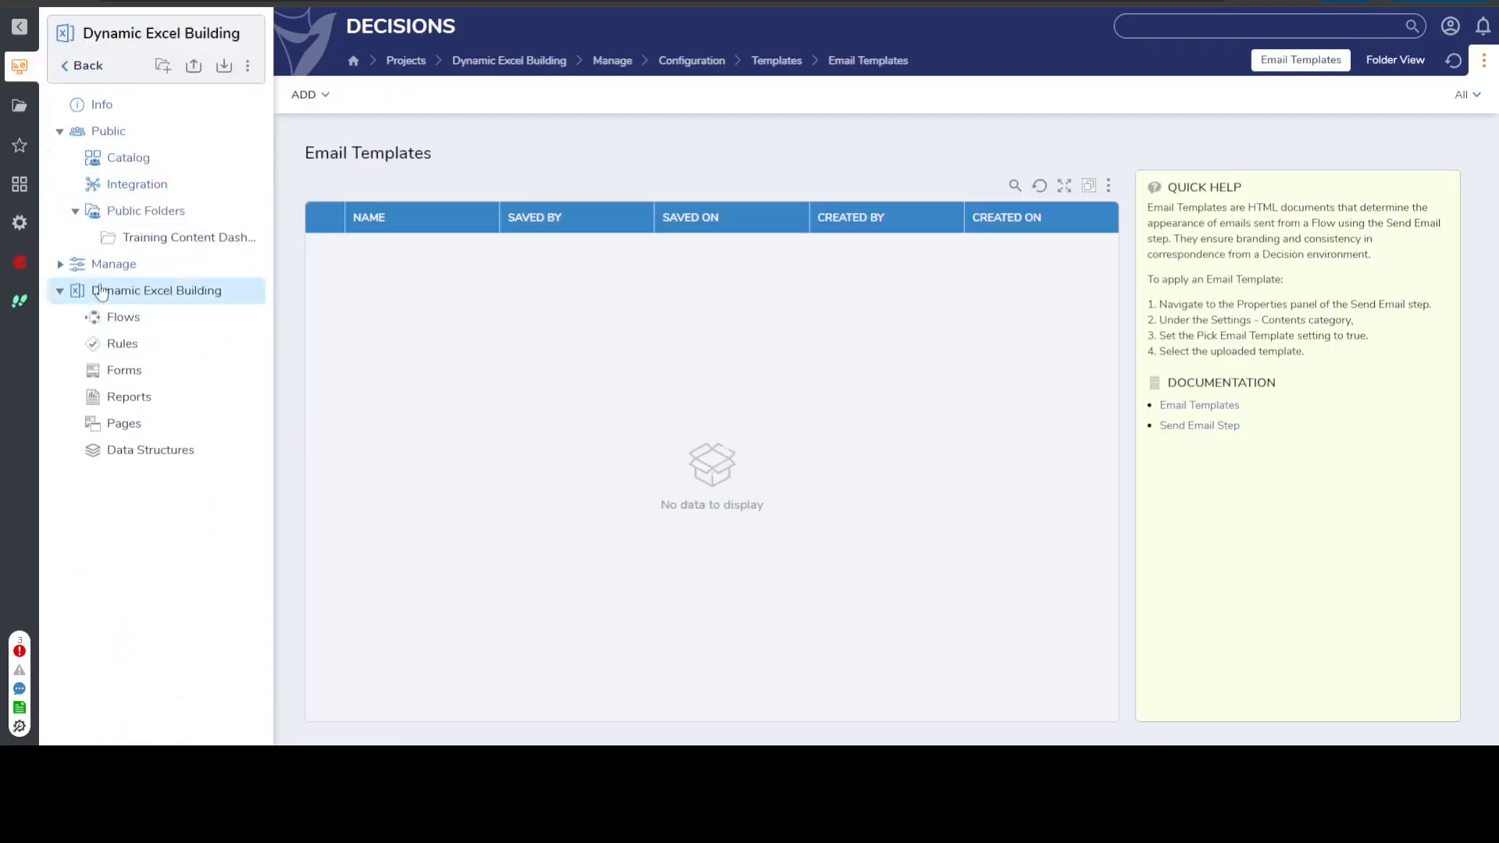
pyautogui.click(159, 242)
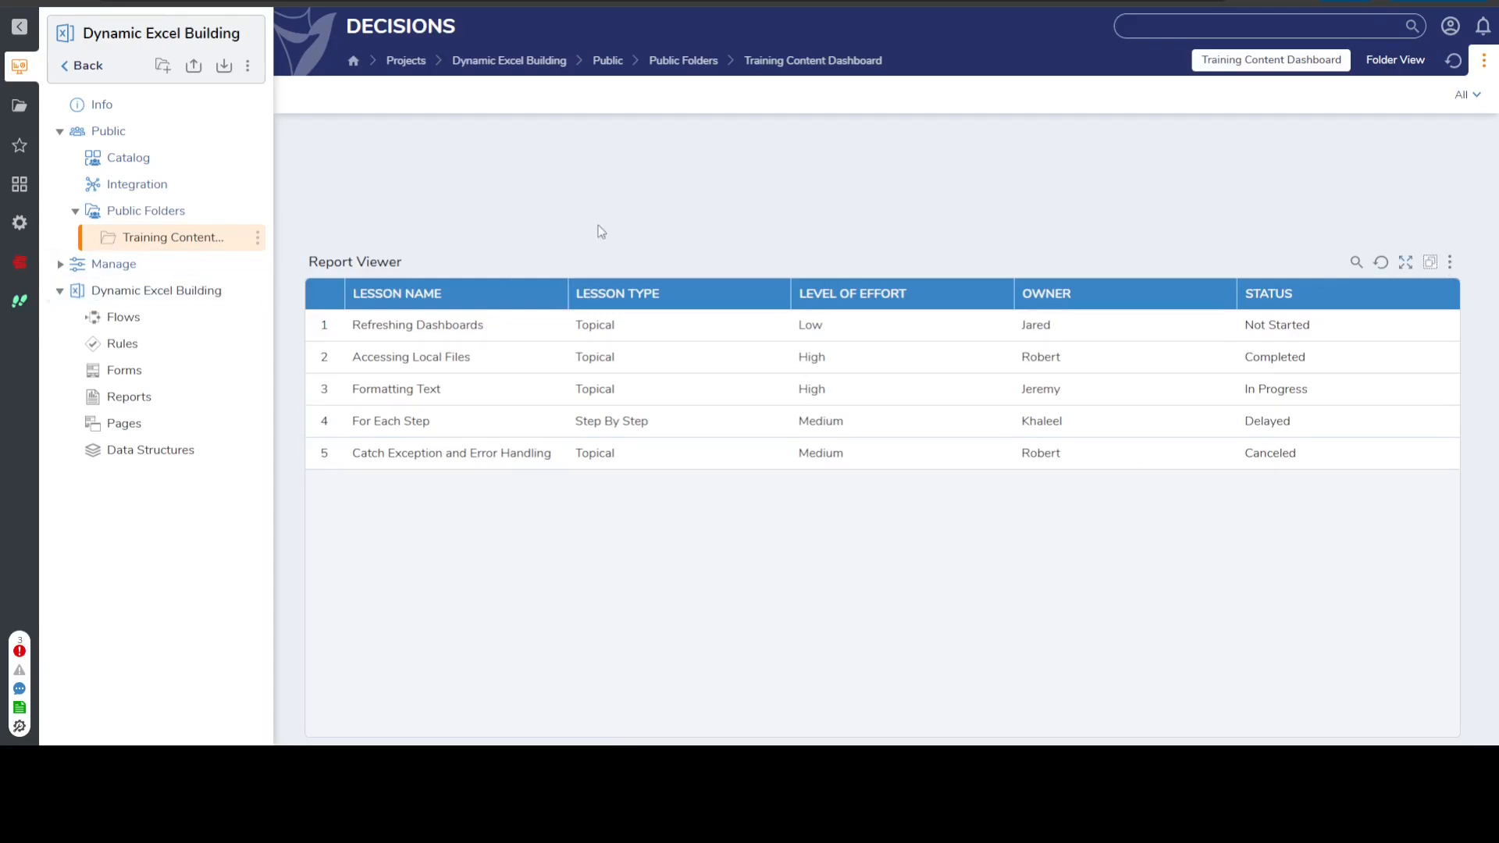
# - Review the Excel output types offered for downloading the Training Content Report, and close the download dialog without proceeding
pyautogui.click(1451, 262)
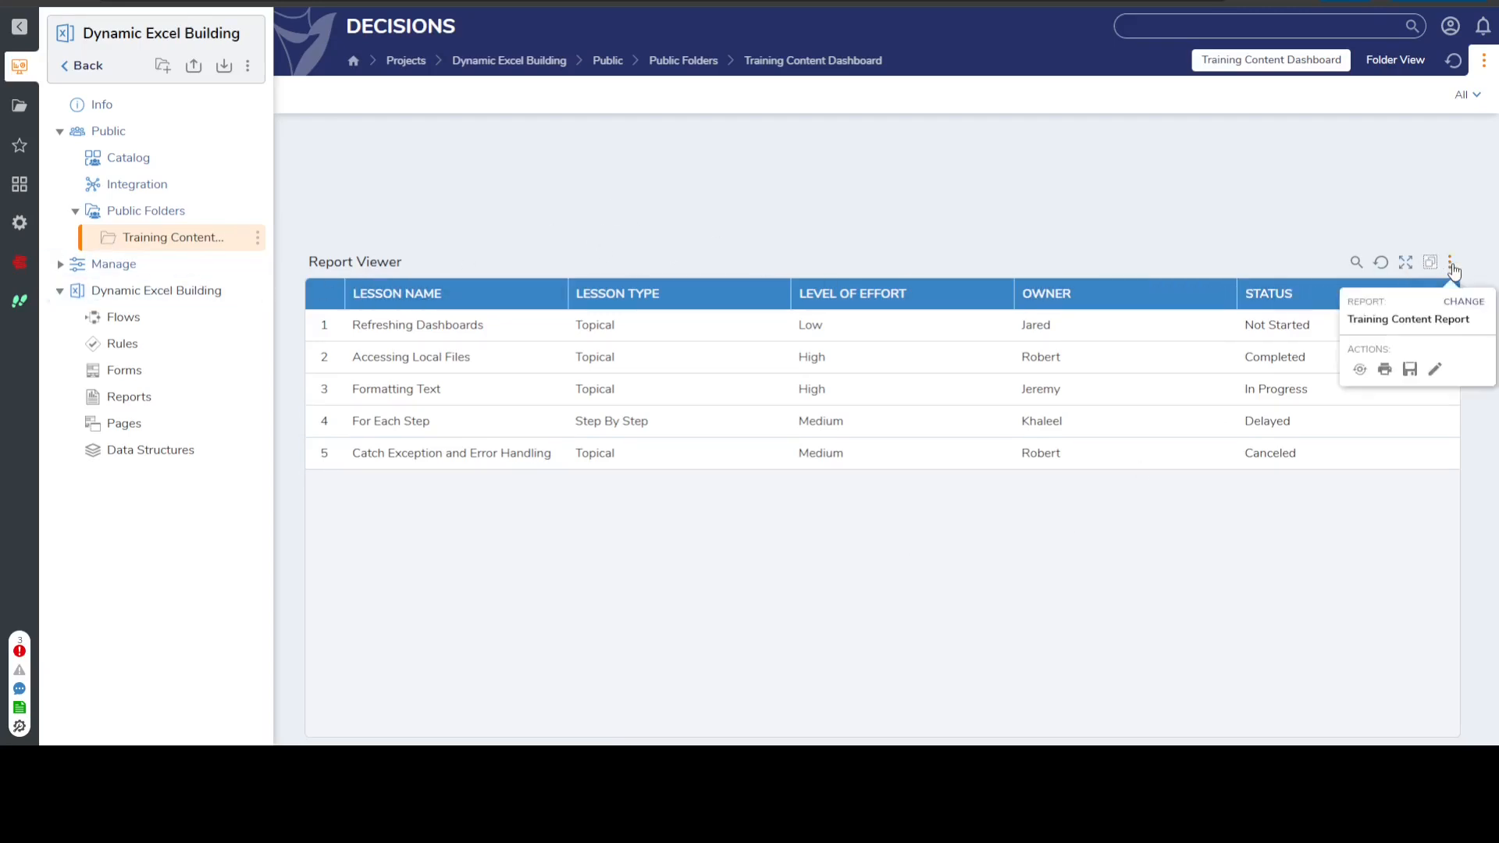
pyautogui.click(1384, 372)
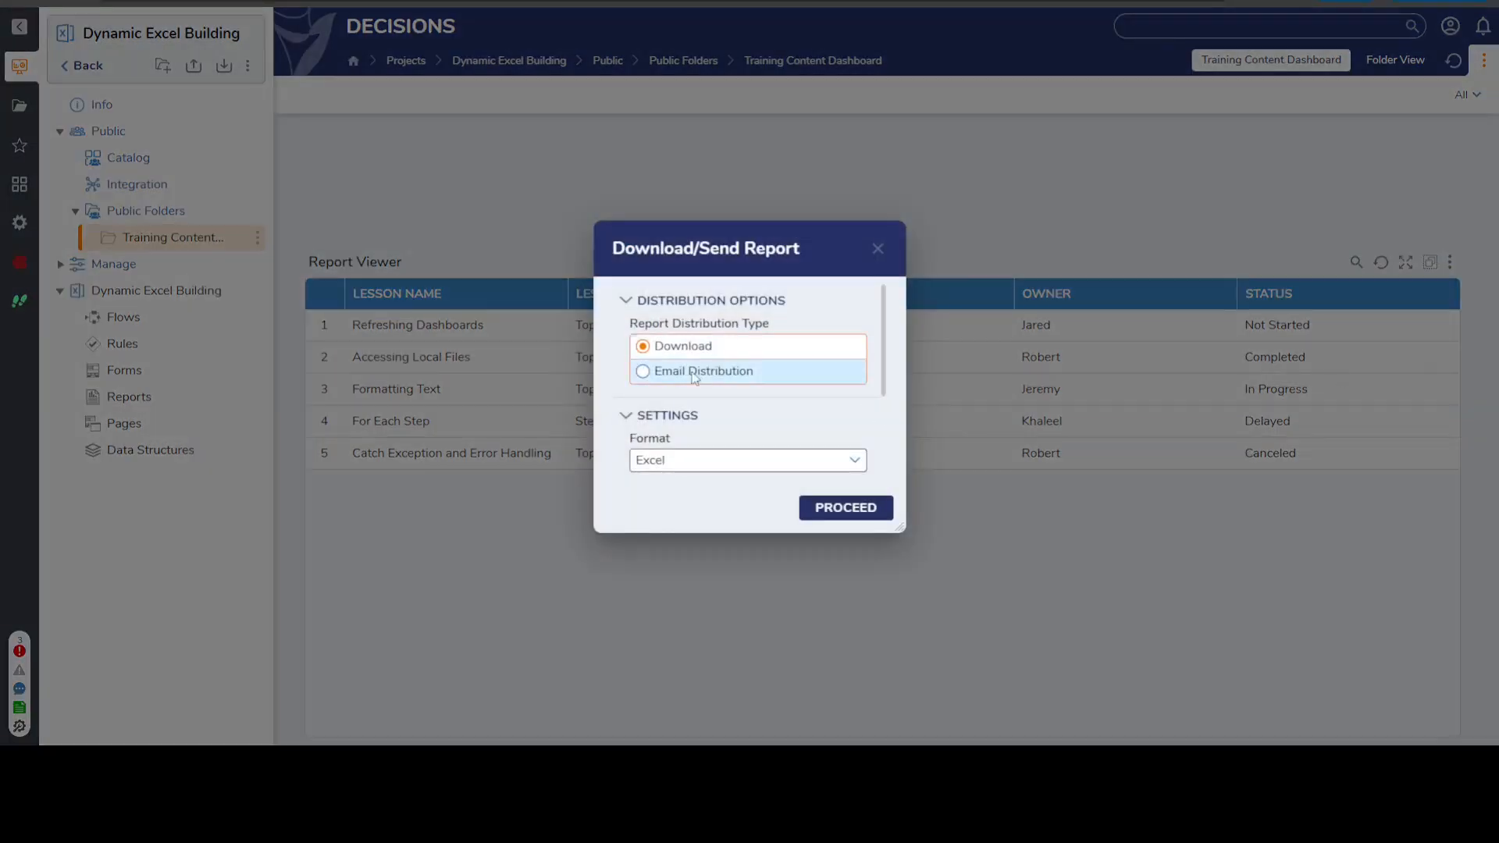
pyautogui.scroll(-3, 750, 367)
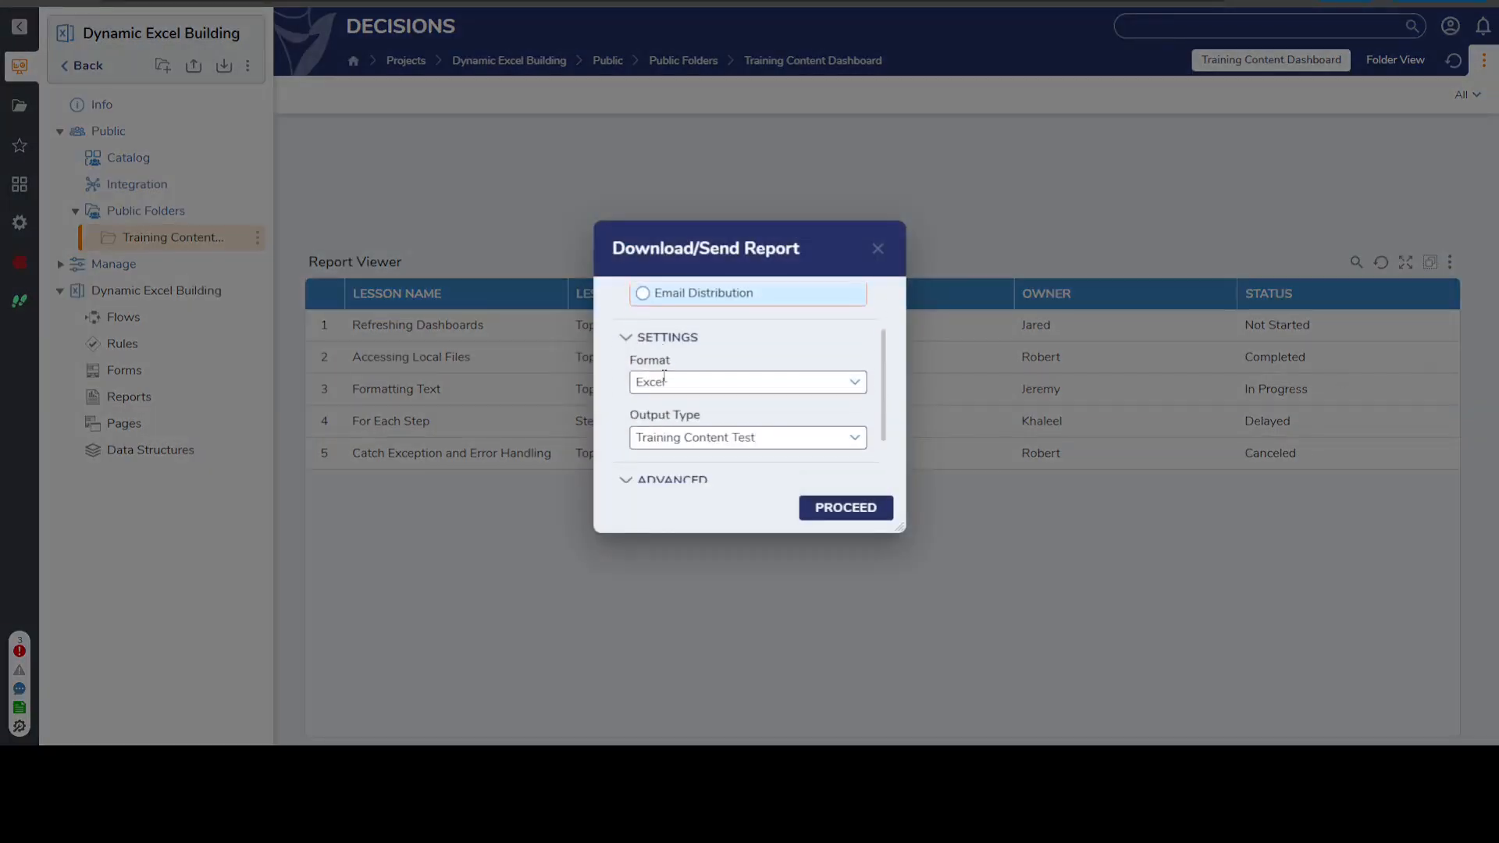
pyautogui.click(853, 375)
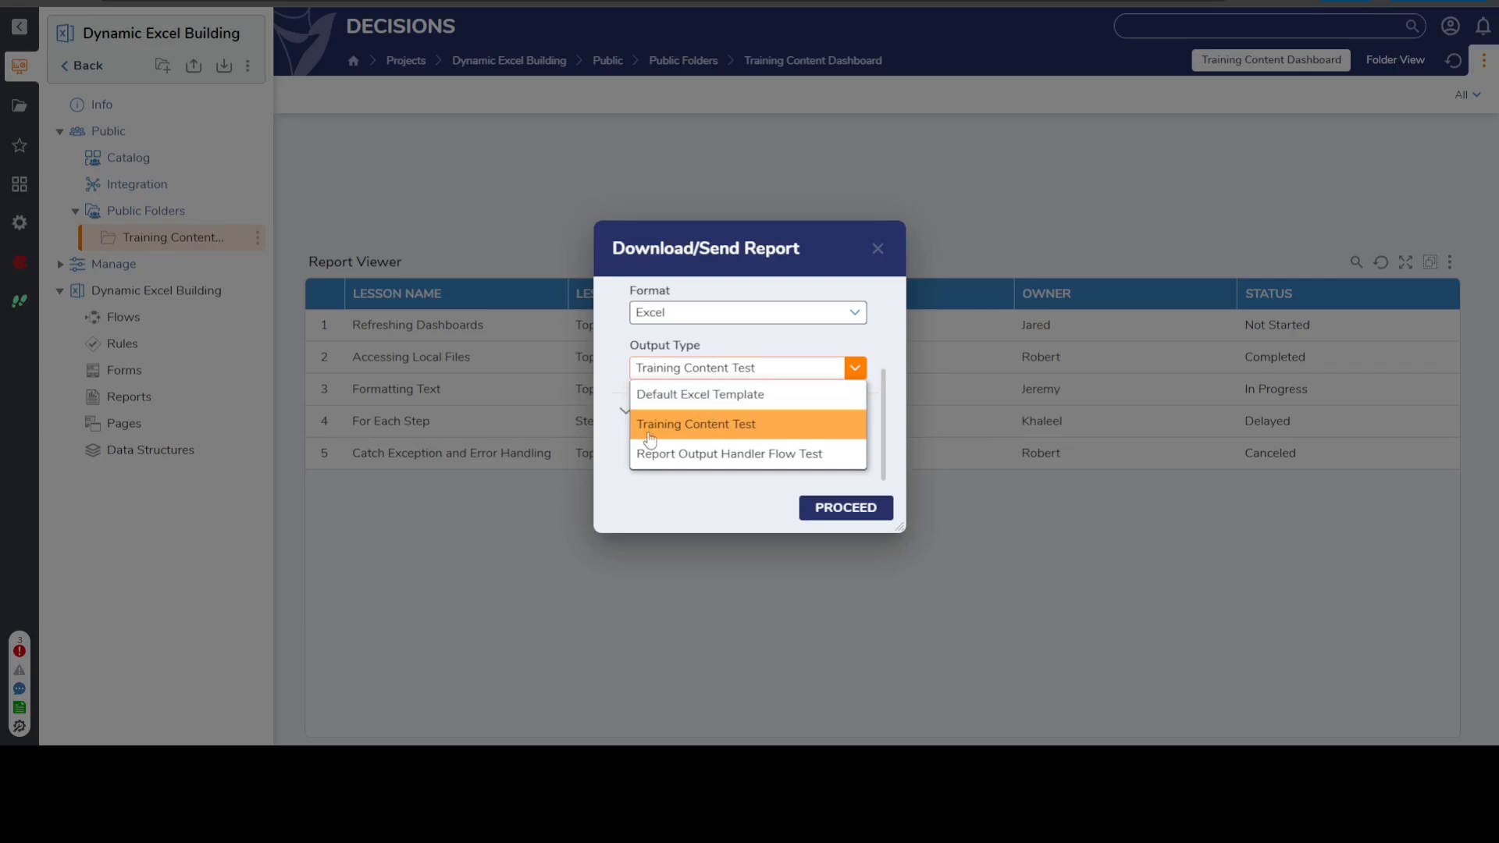
pyautogui.click(717, 433)
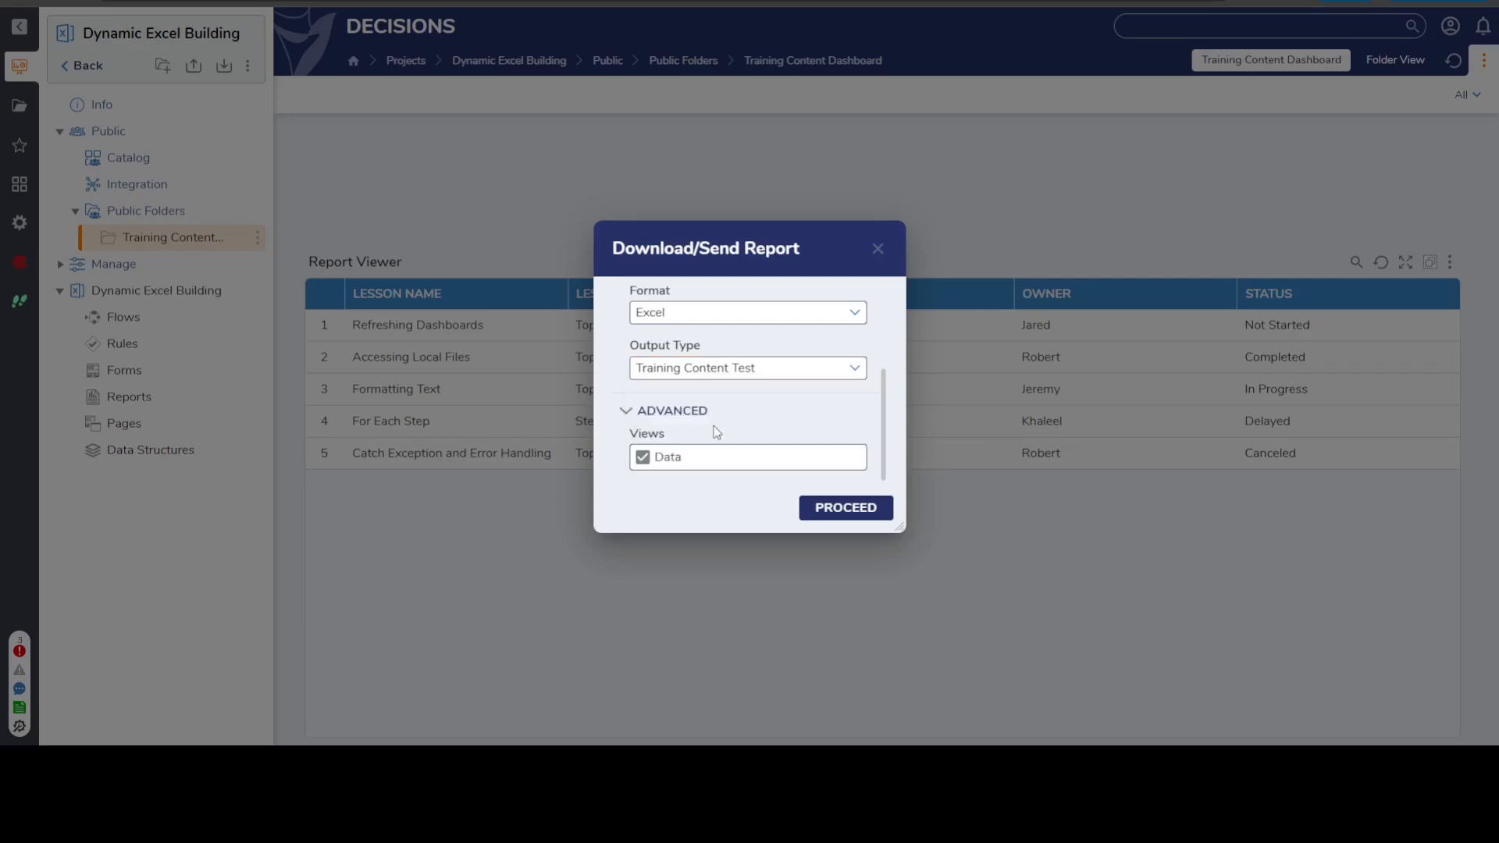
pyautogui.click(878, 249)
# - In the system-level report output Templates folder, make Default Excel Template the default template
pyautogui.click(20, 223)
pyautogui.scroll(-2, 113, 351)
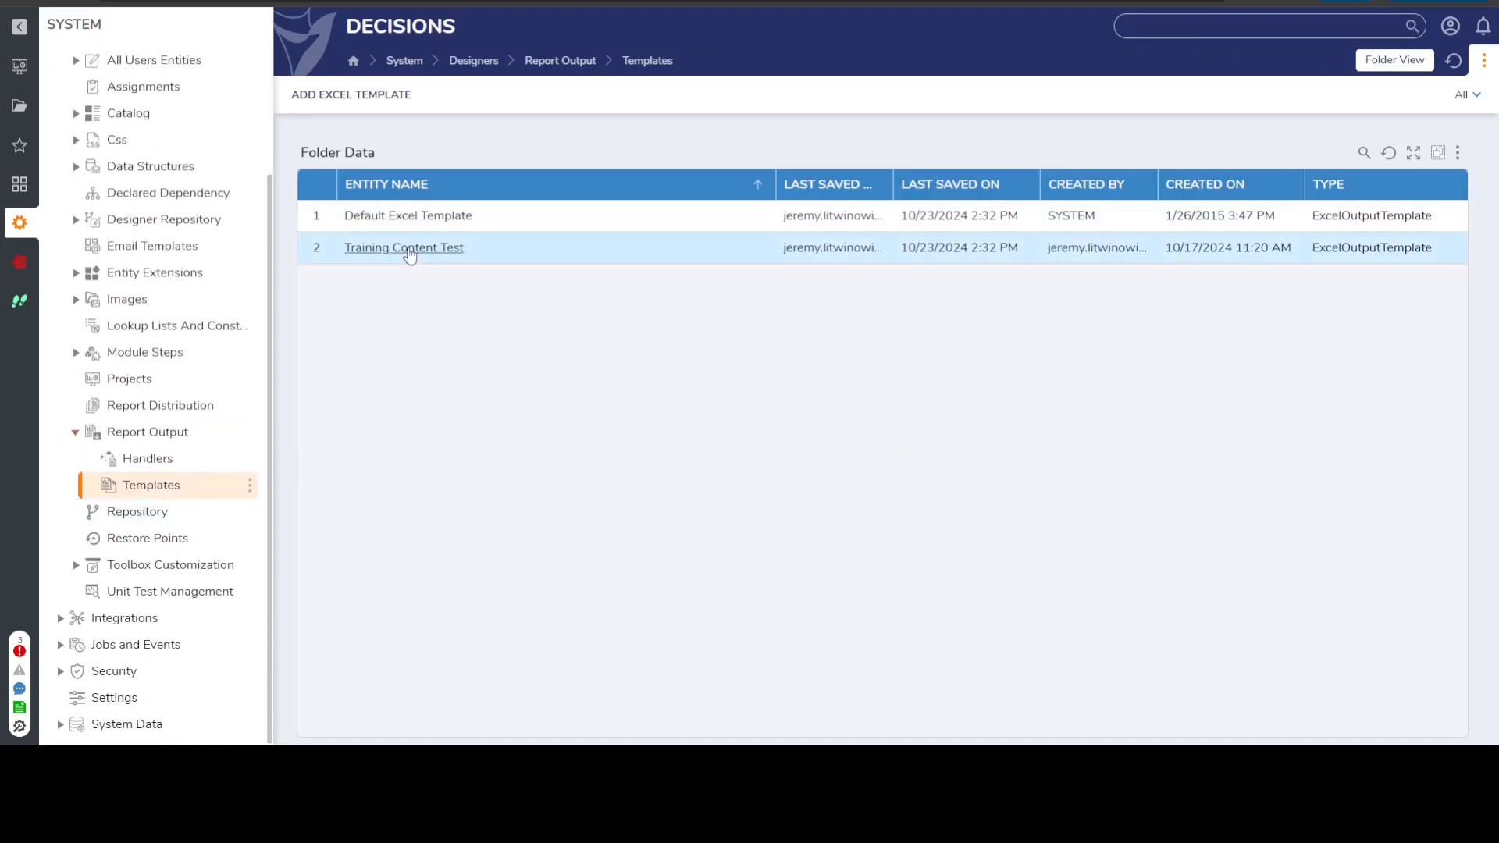
pyautogui.rightClick(409, 254)
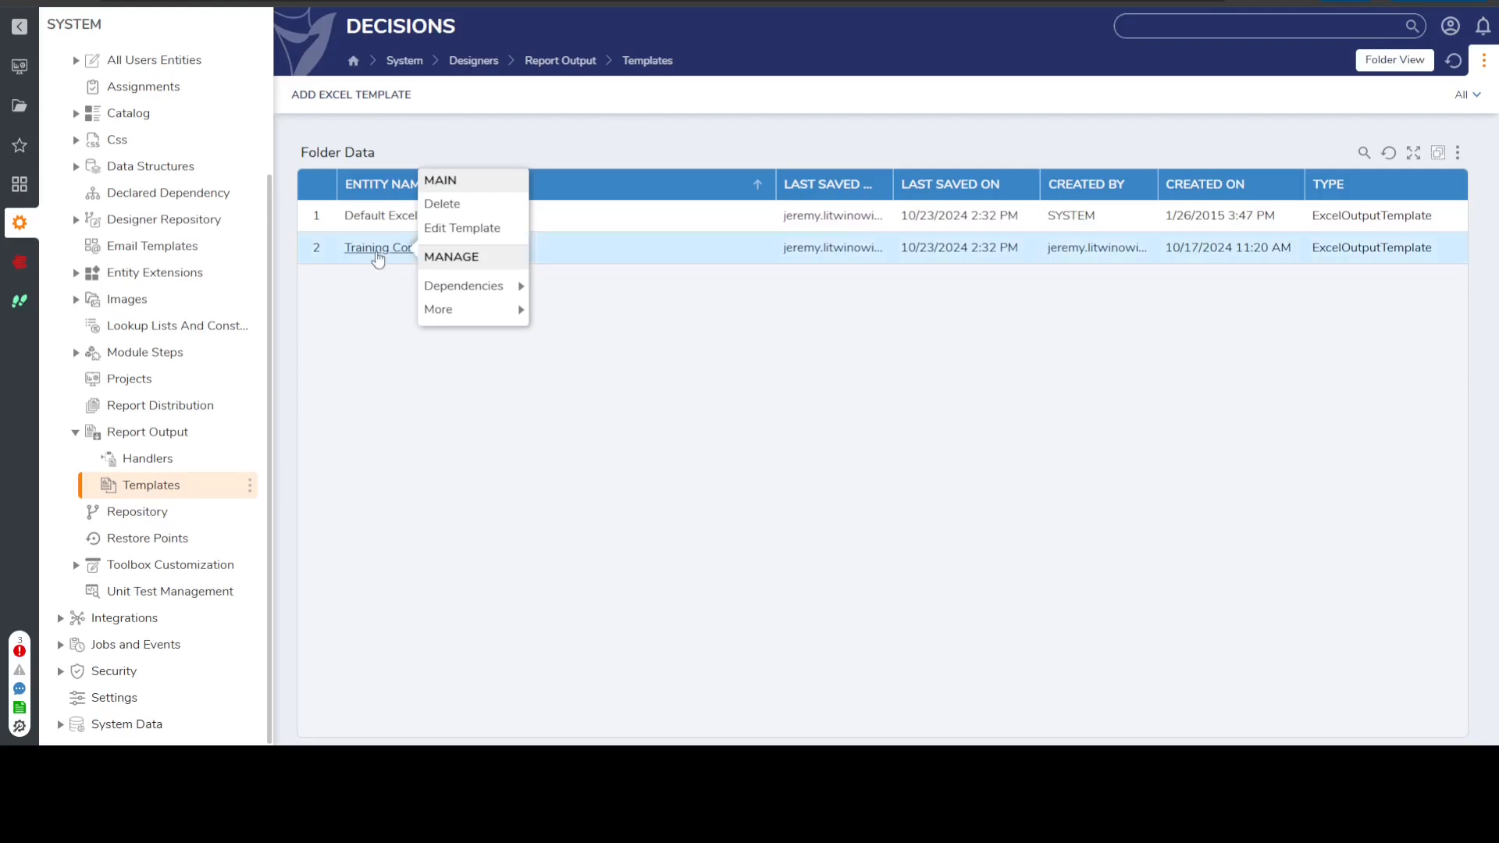
pyautogui.click(373, 220)
pyautogui.rightClick(373, 220)
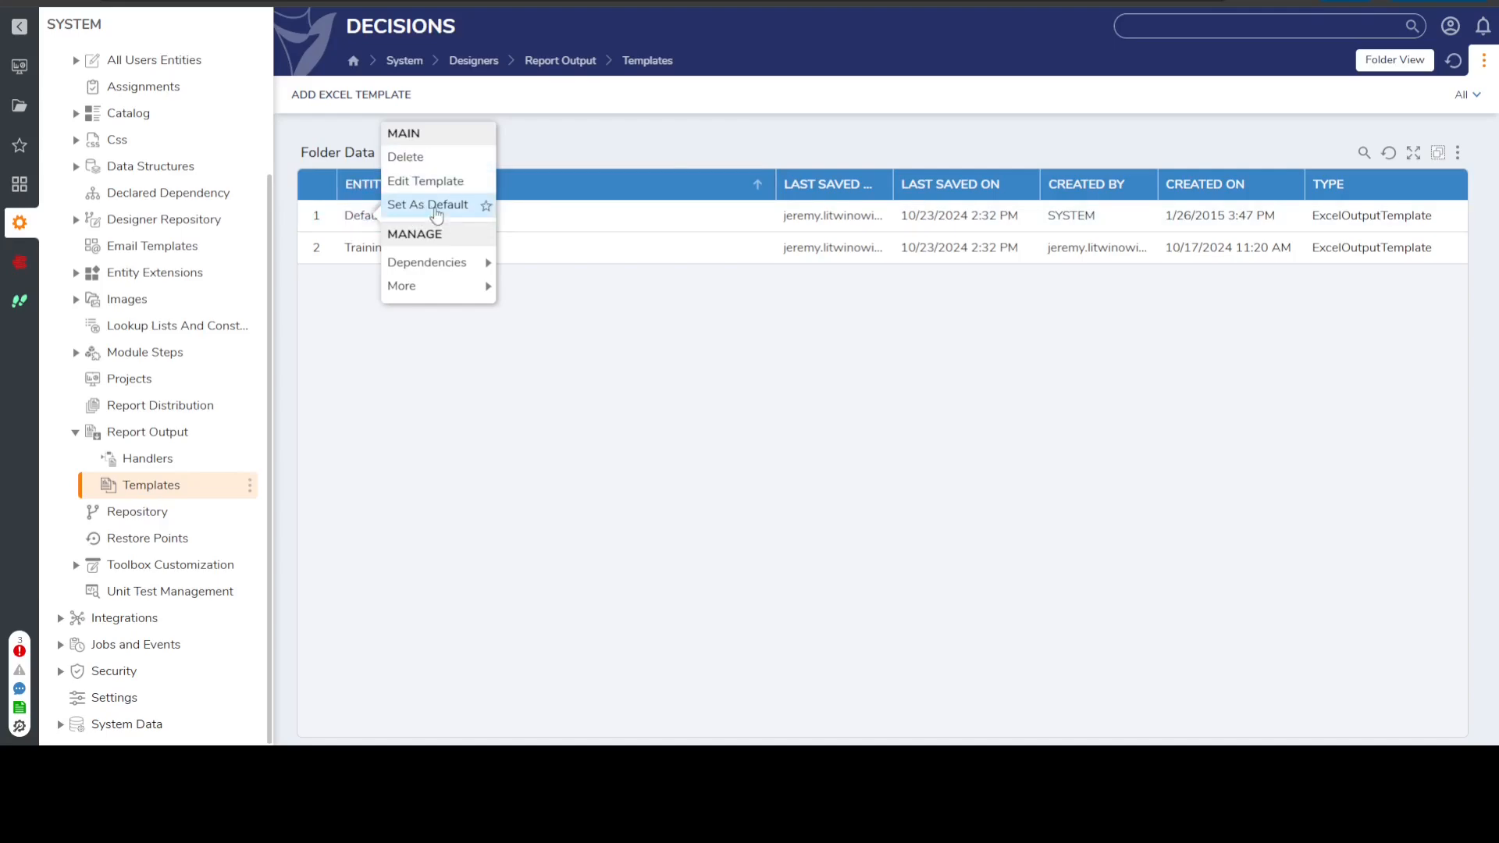
pyautogui.click(441, 206)
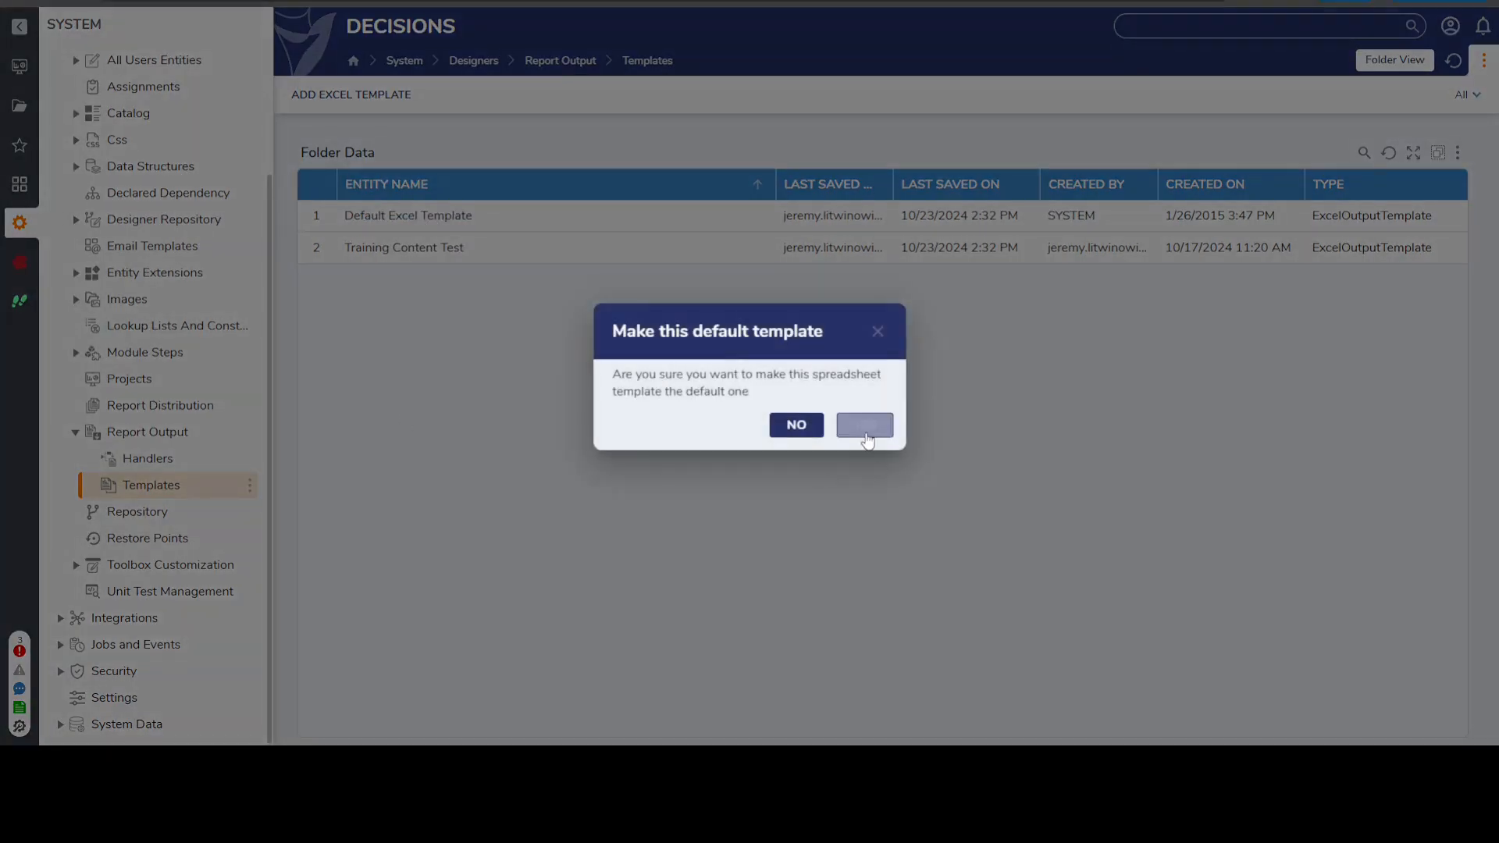
pyautogui.click(865, 427)
# - Make Training Content Test the default Excel output template and confirm the change
pyautogui.rightClick(402, 251)
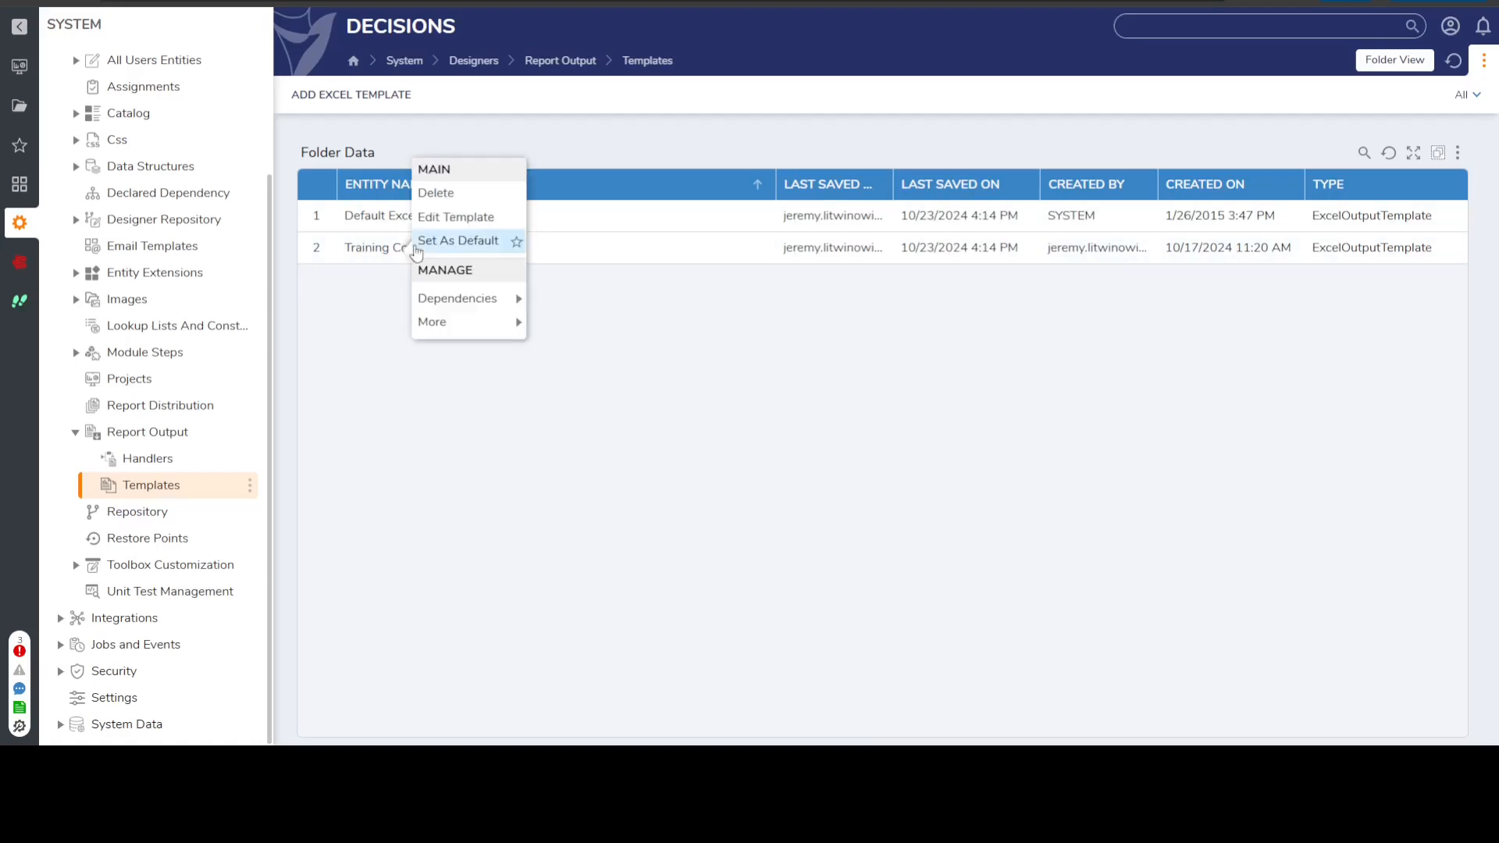
pyautogui.click(454, 245)
pyautogui.click(859, 423)
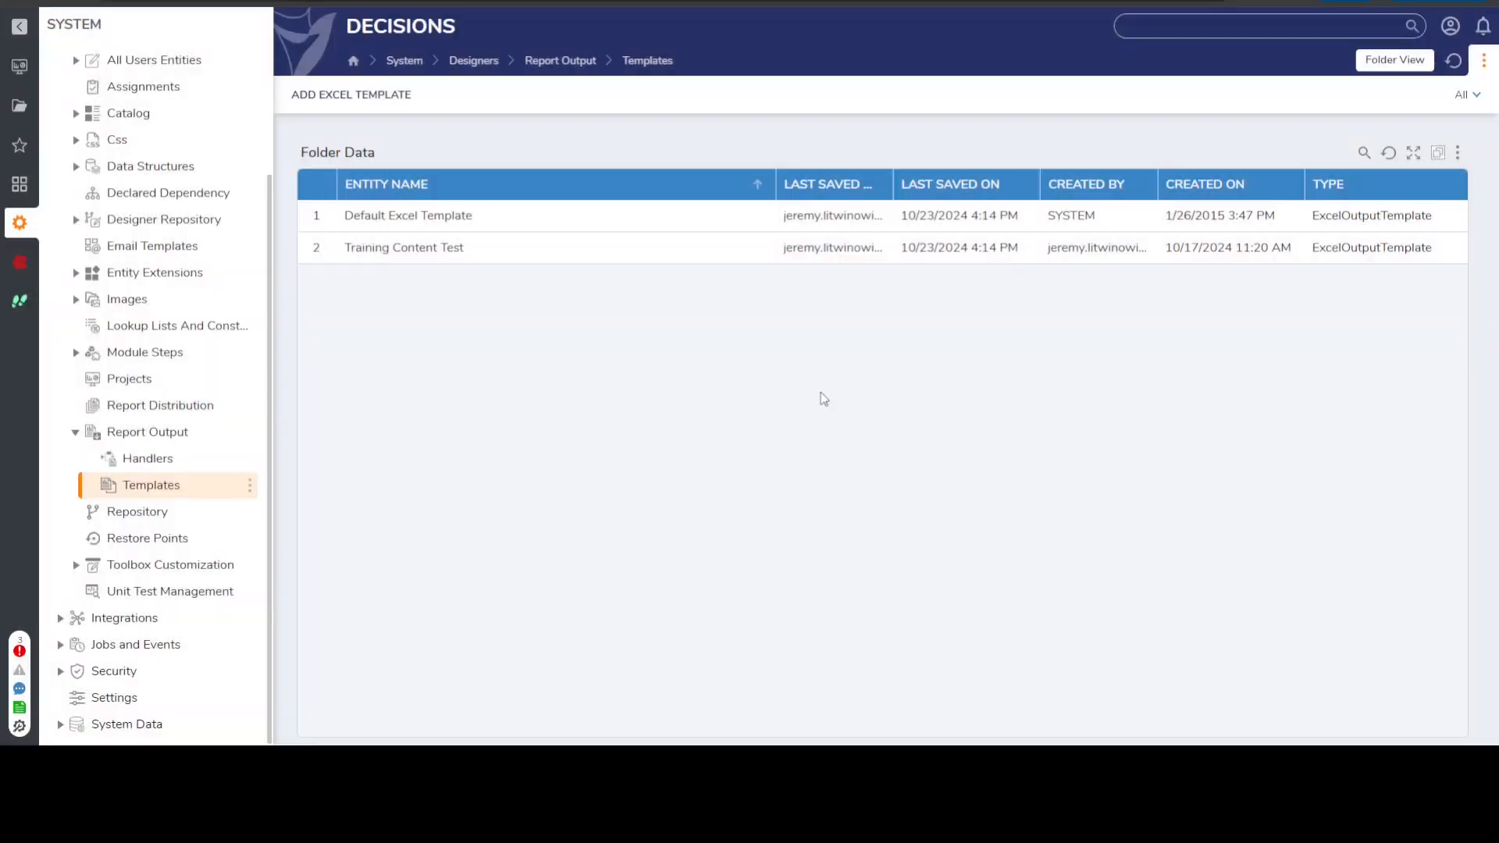
# - Return to the Training Content Dashboard and download the report in Excel format with the Training Content Test output type and Data view
pyautogui.click(20, 66)
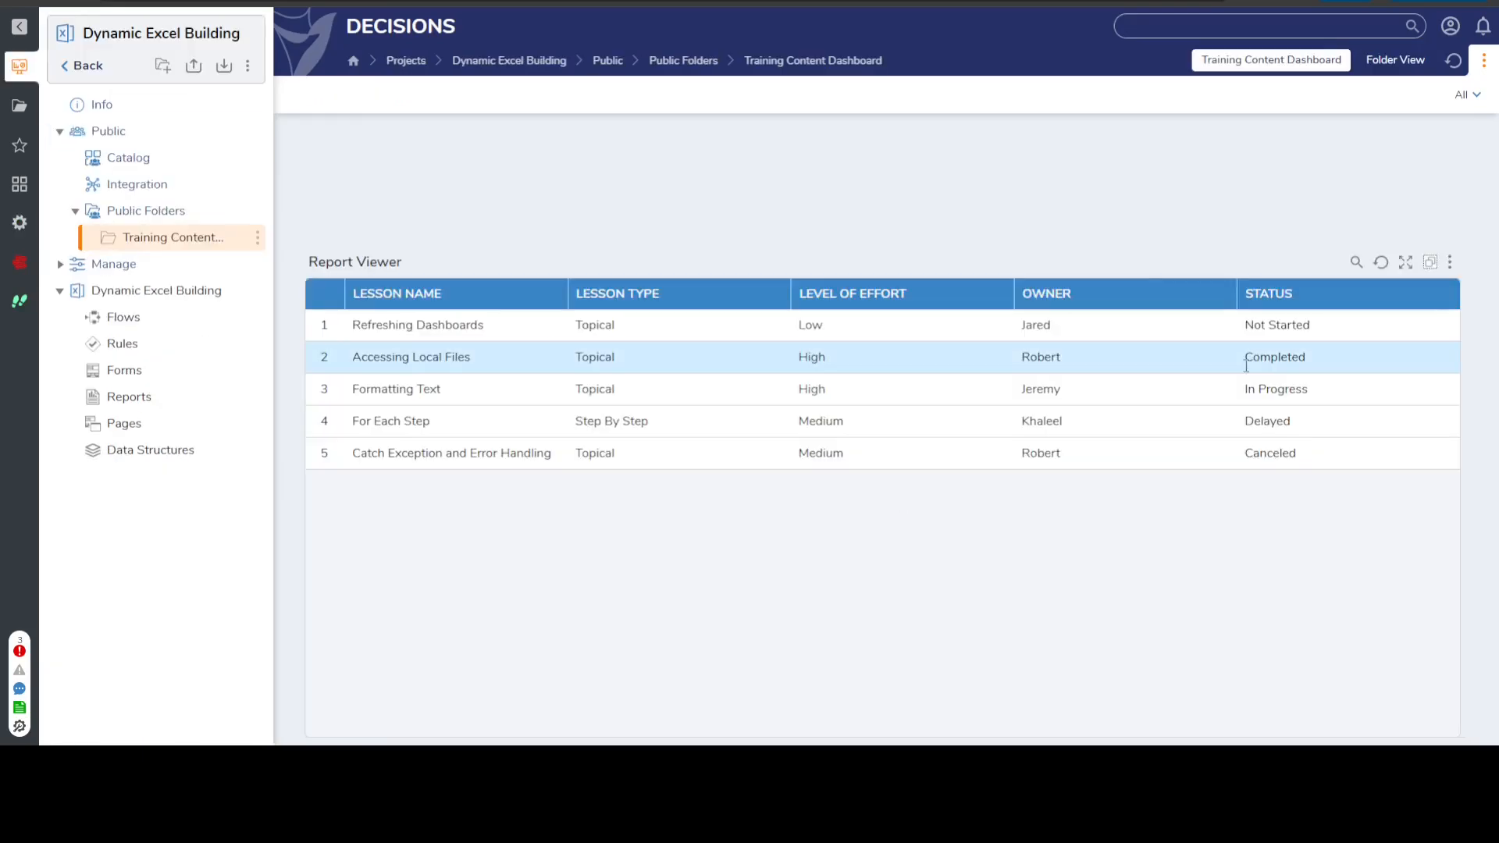
pyautogui.click(1450, 262)
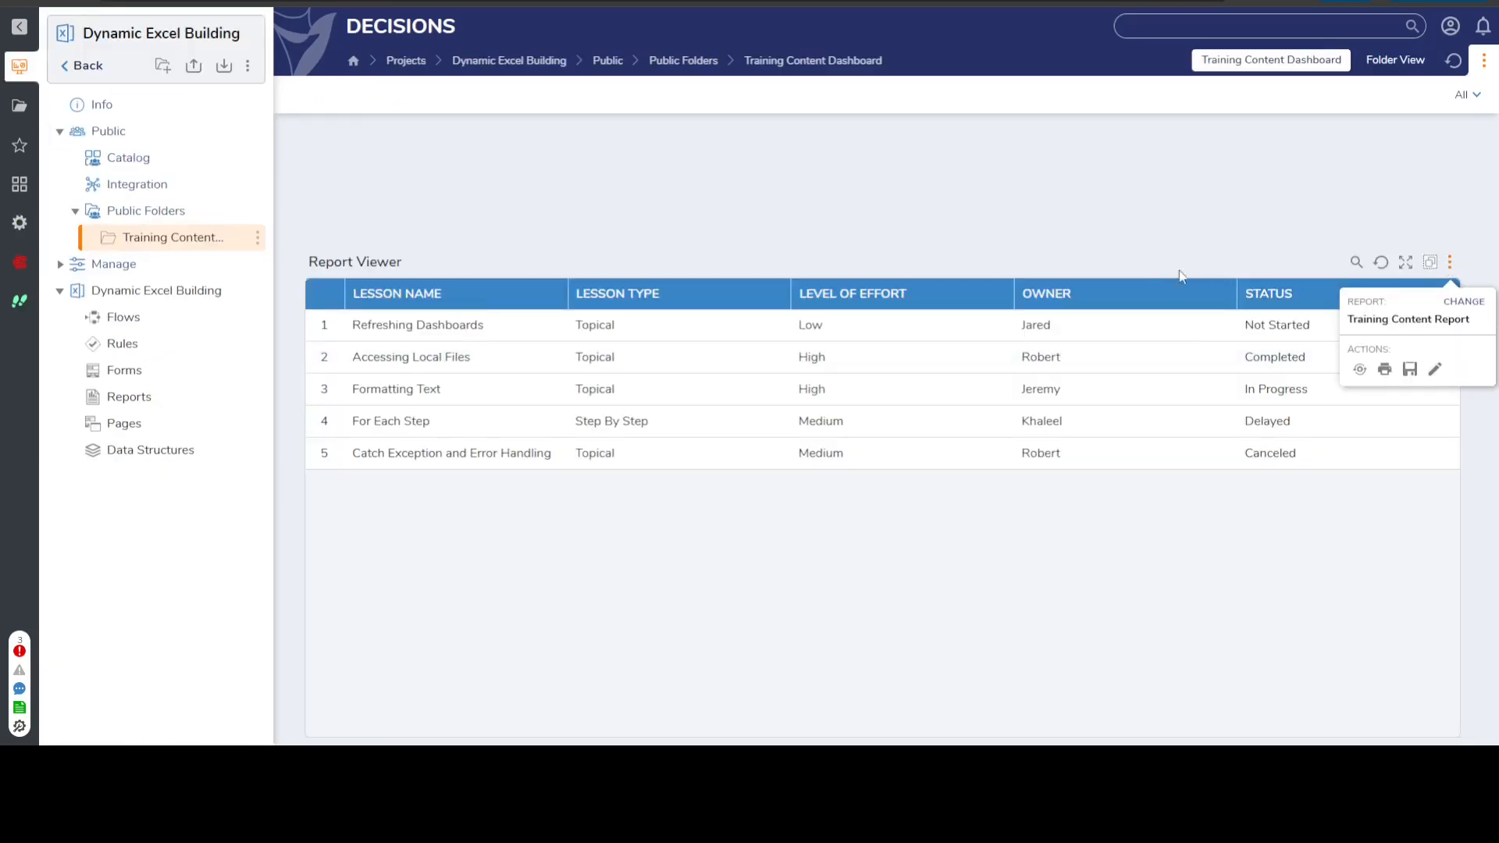
pyautogui.click(1385, 369)
pyautogui.scroll(-3, 698, 397)
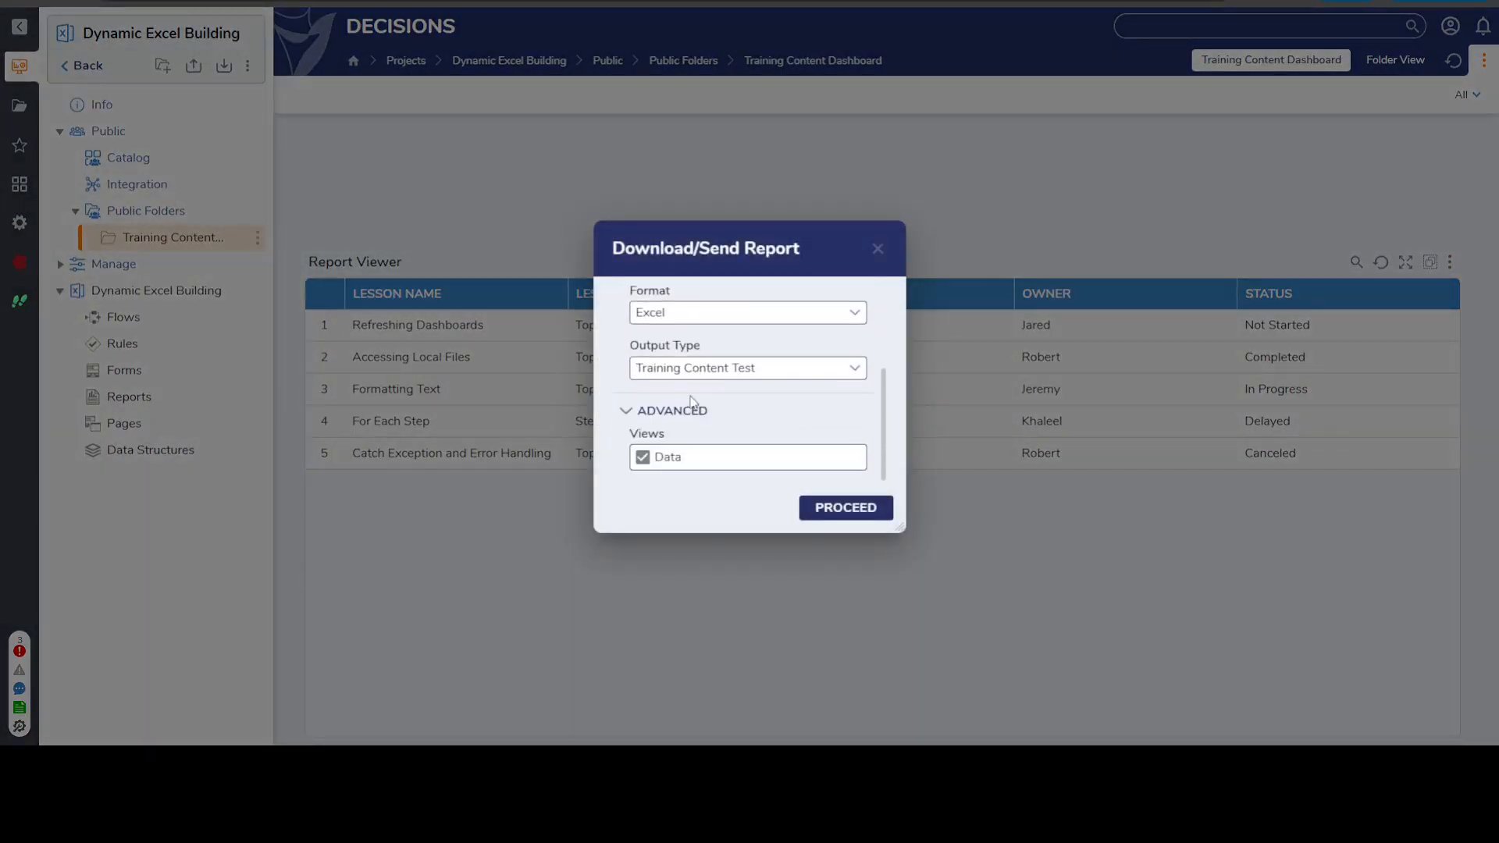
pyautogui.click(855, 368)
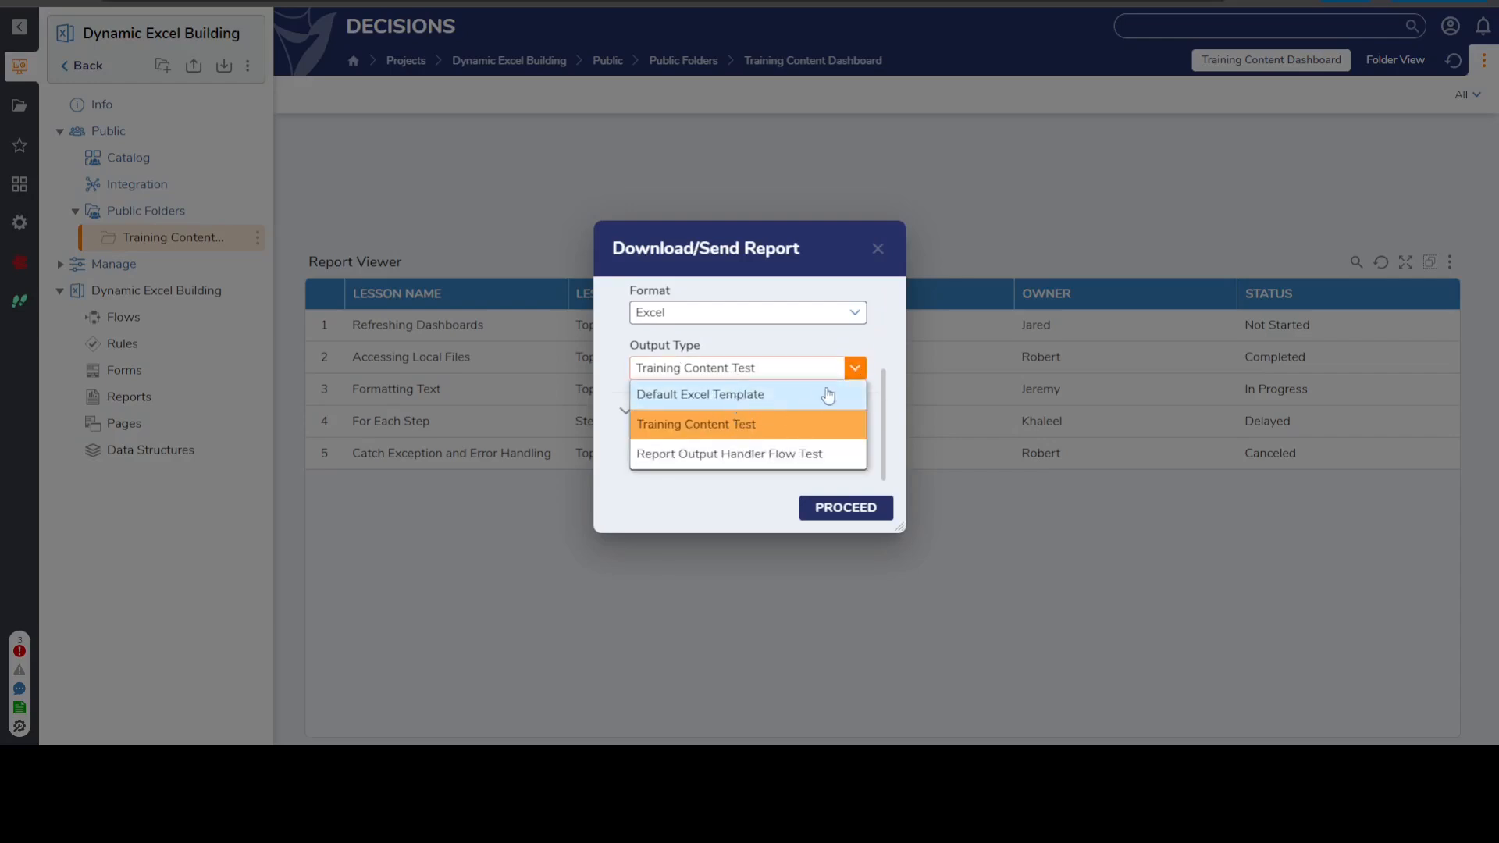
pyautogui.click(855, 368)
pyautogui.click(854, 371)
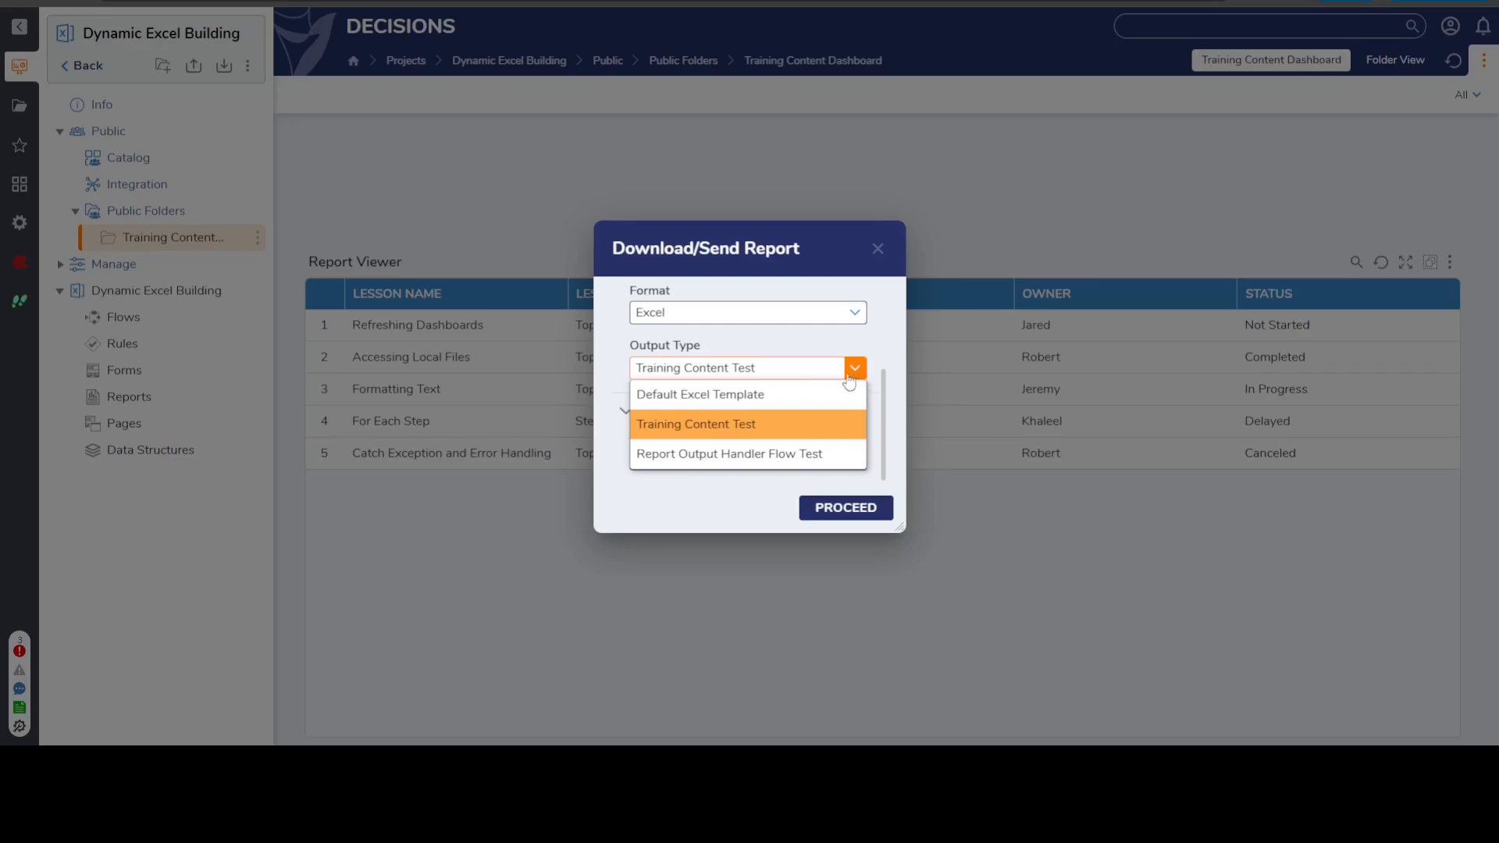
pyautogui.click(709, 425)
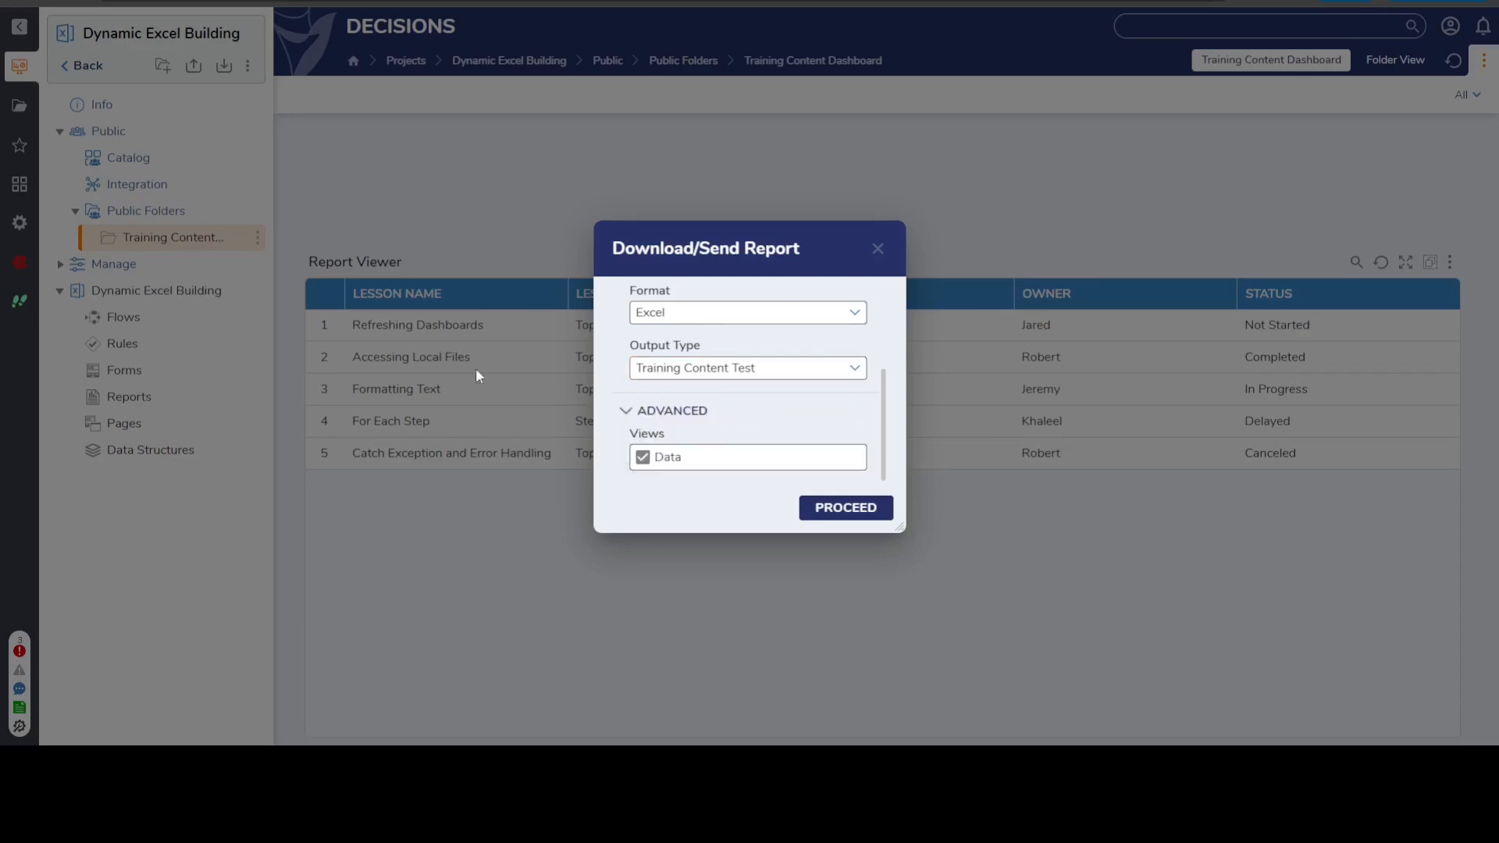
pyautogui.scroll(3, 746, 400)
pyautogui.scroll(-3, 734, 437)
pyautogui.click(859, 509)
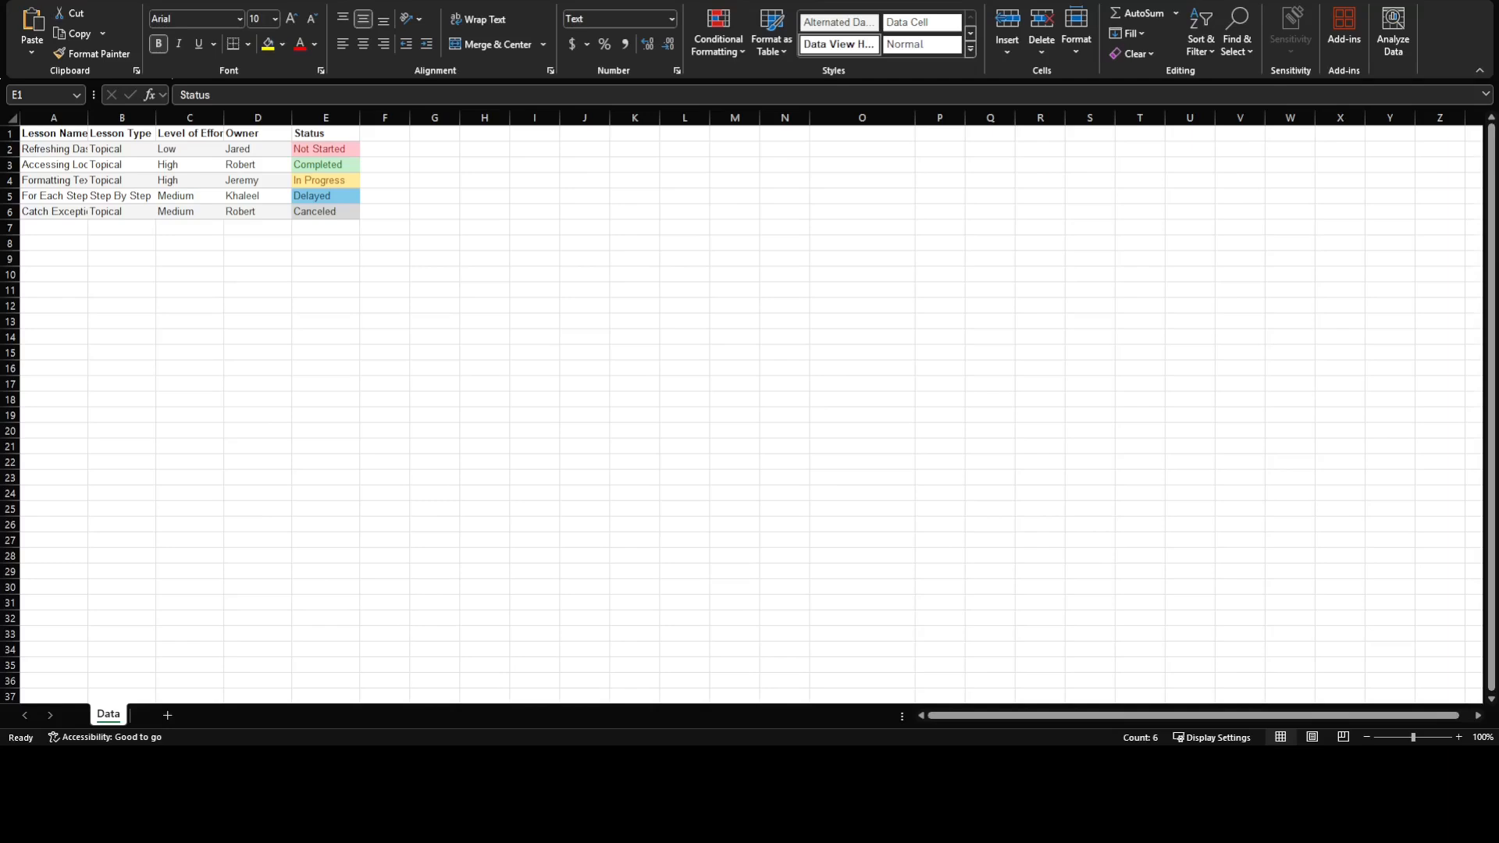
# - In the exported workbook, widen the Lesson Name column to fit its contents and inspect the header row's formatting
pyautogui.hotkey('ctrl', 'space')
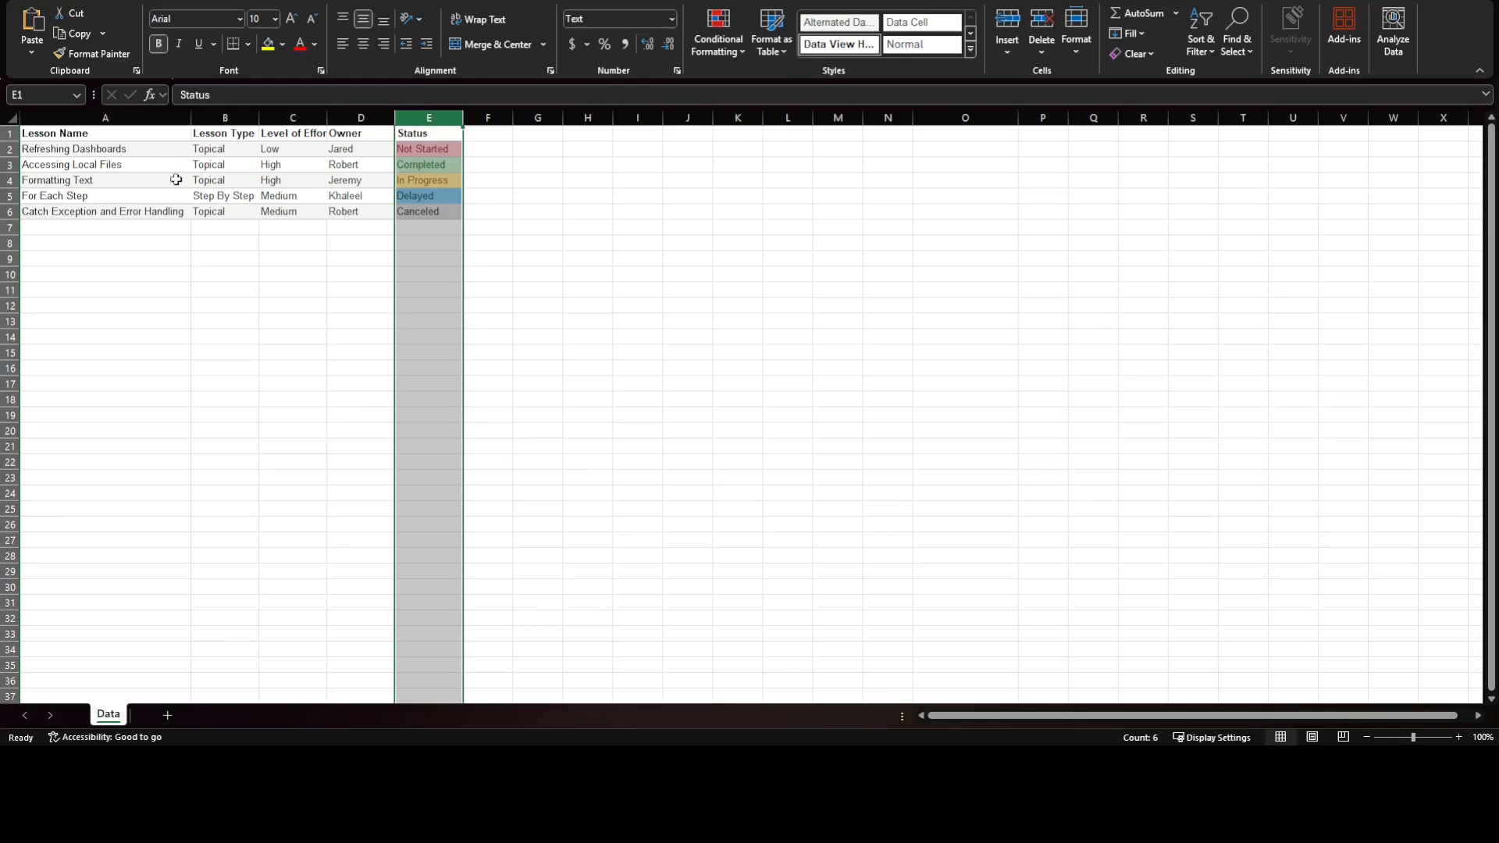
pyautogui.click(166, 242)
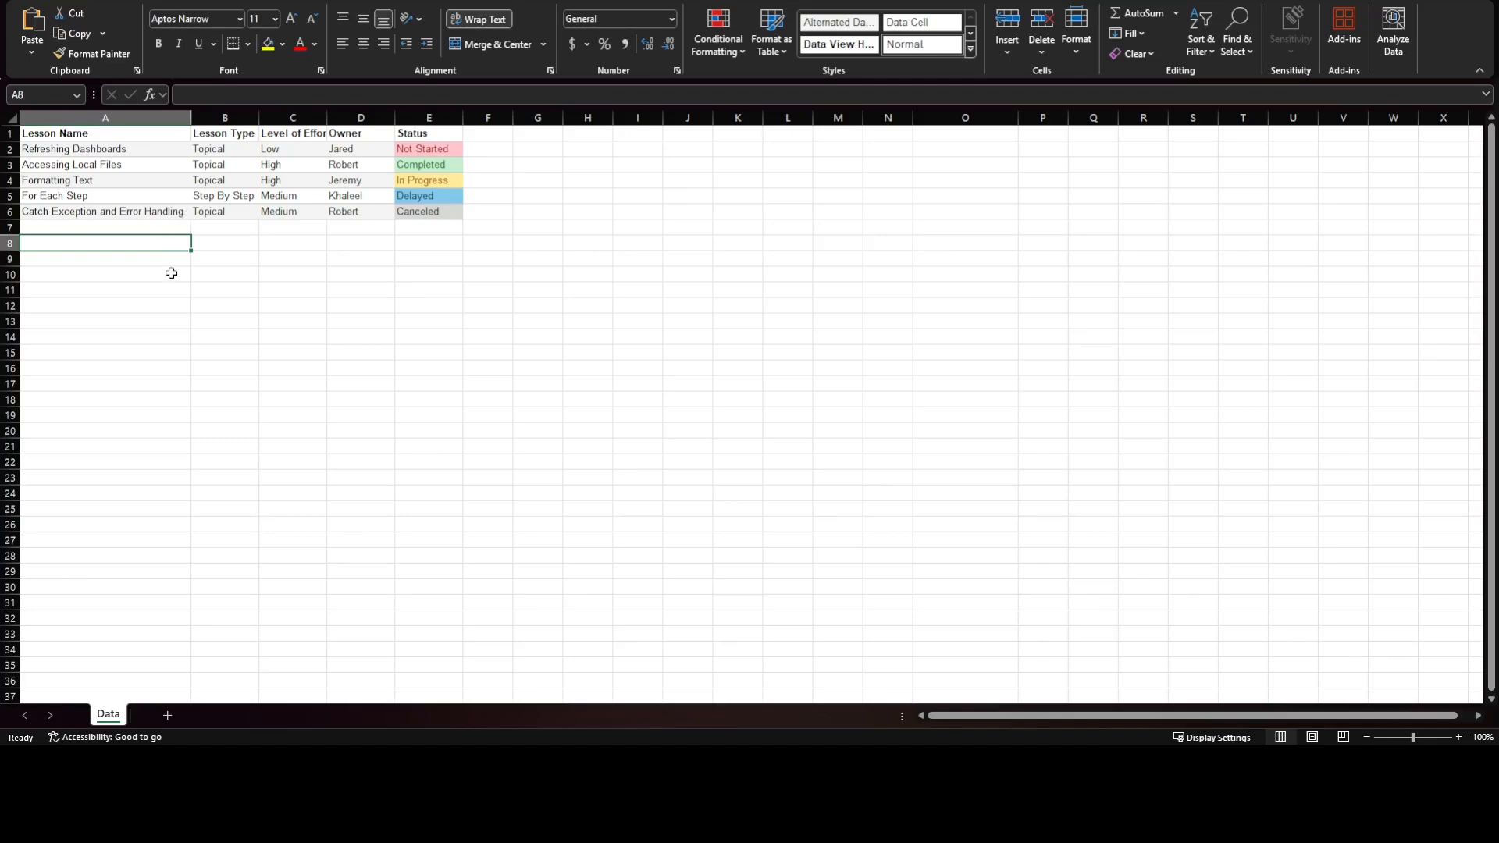
pyautogui.click(7, 133)
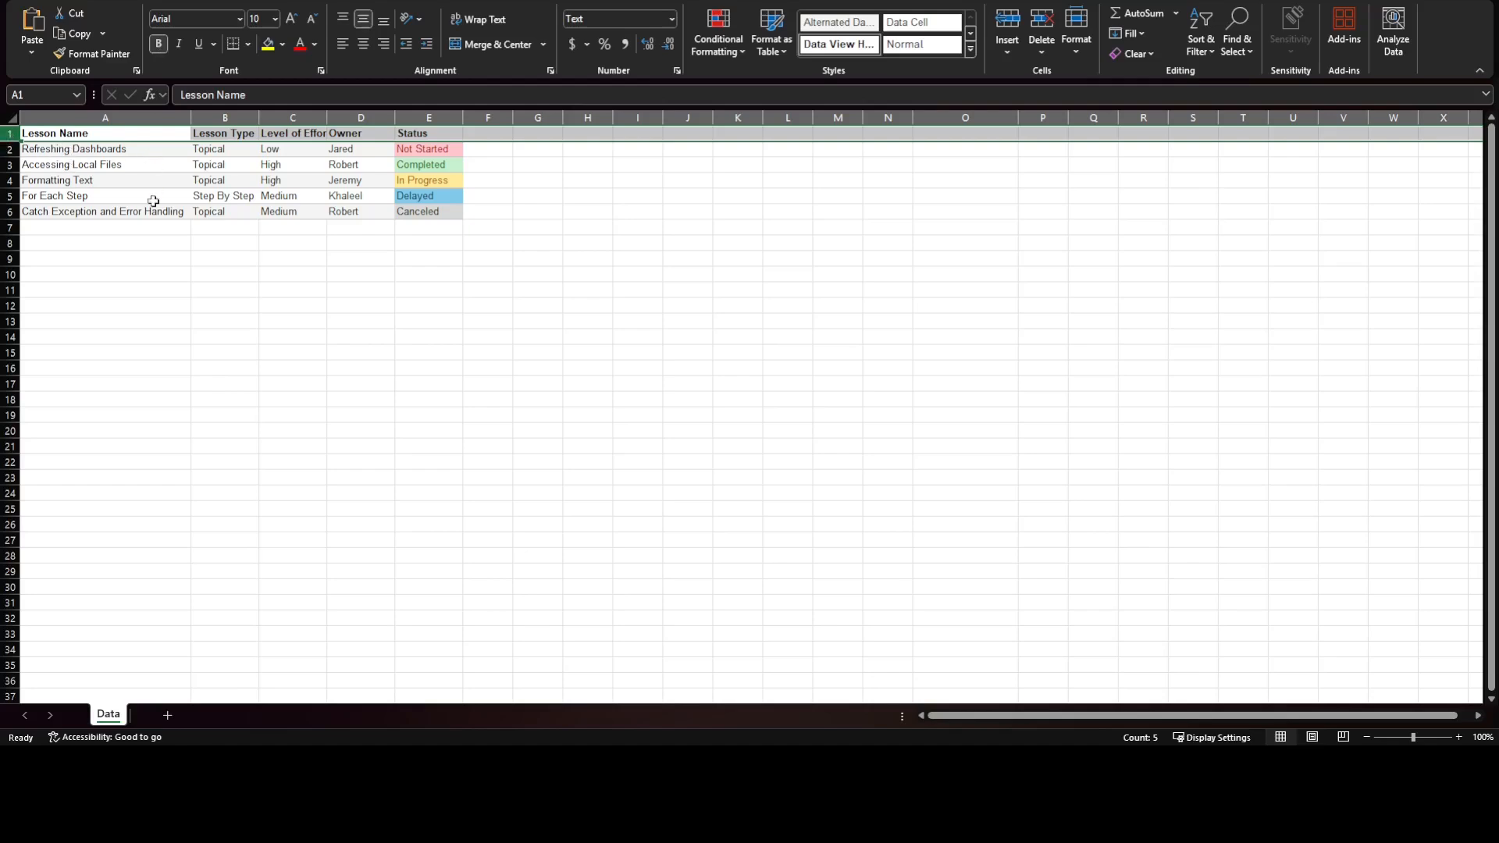
pyautogui.click(75, 231)
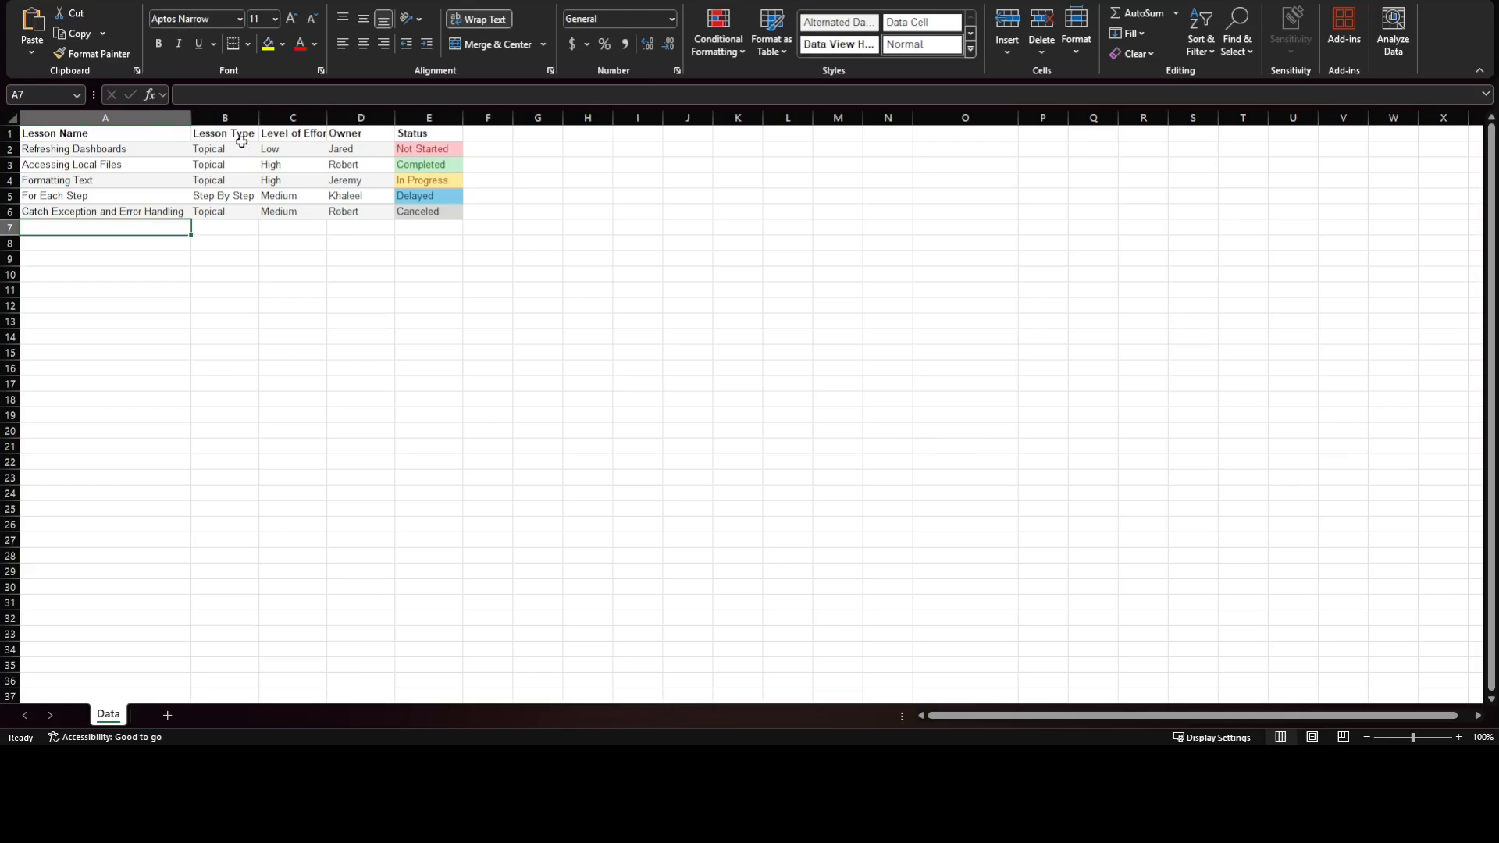
# - Review the conditional formatting rules on the exported Status column and close them without changes
pyautogui.click(433, 118)
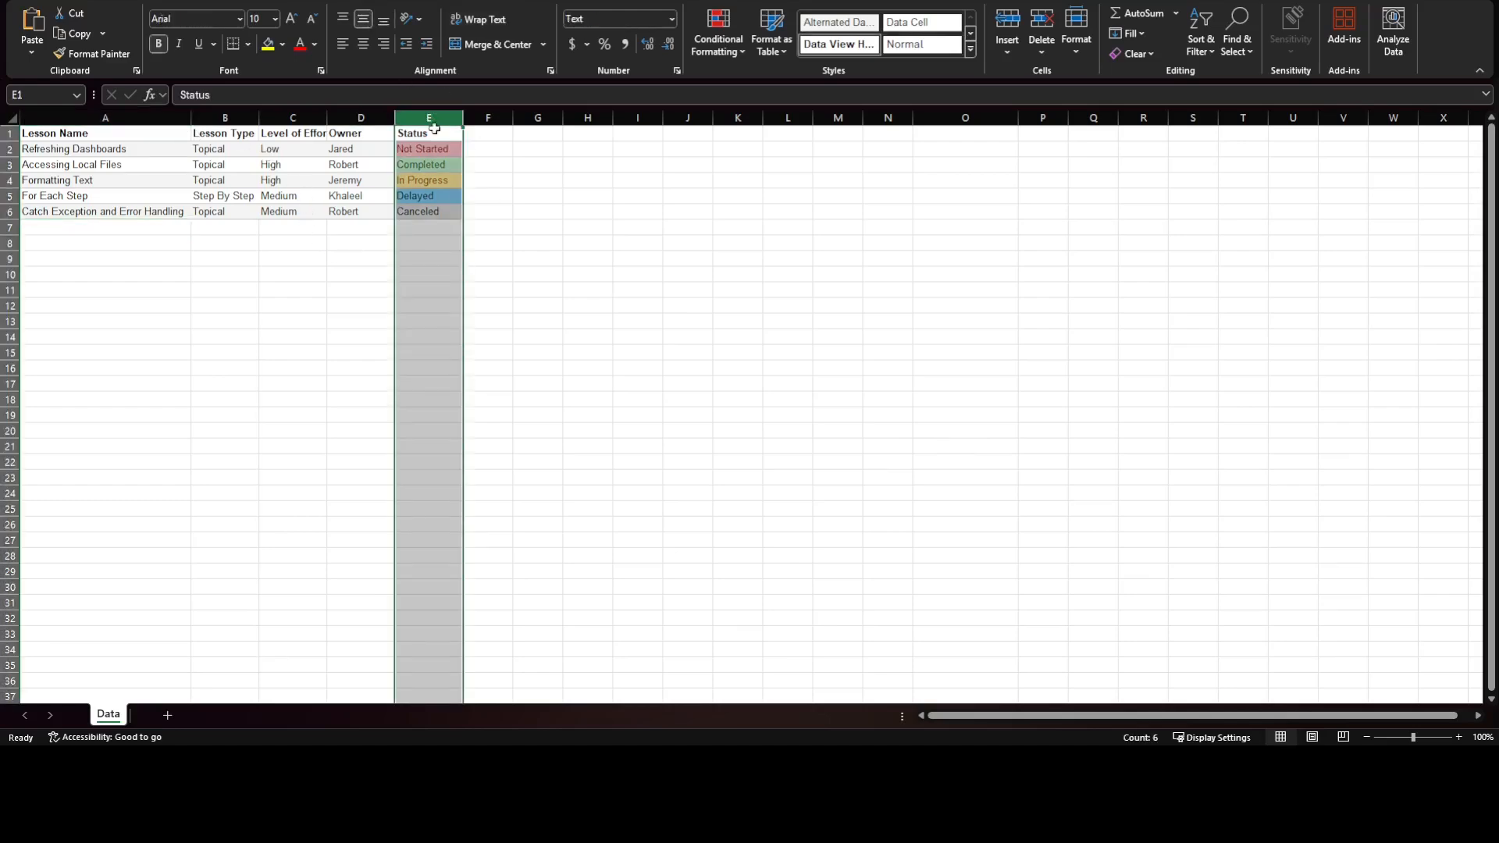
pyautogui.click(742, 52)
pyautogui.click(756, 281)
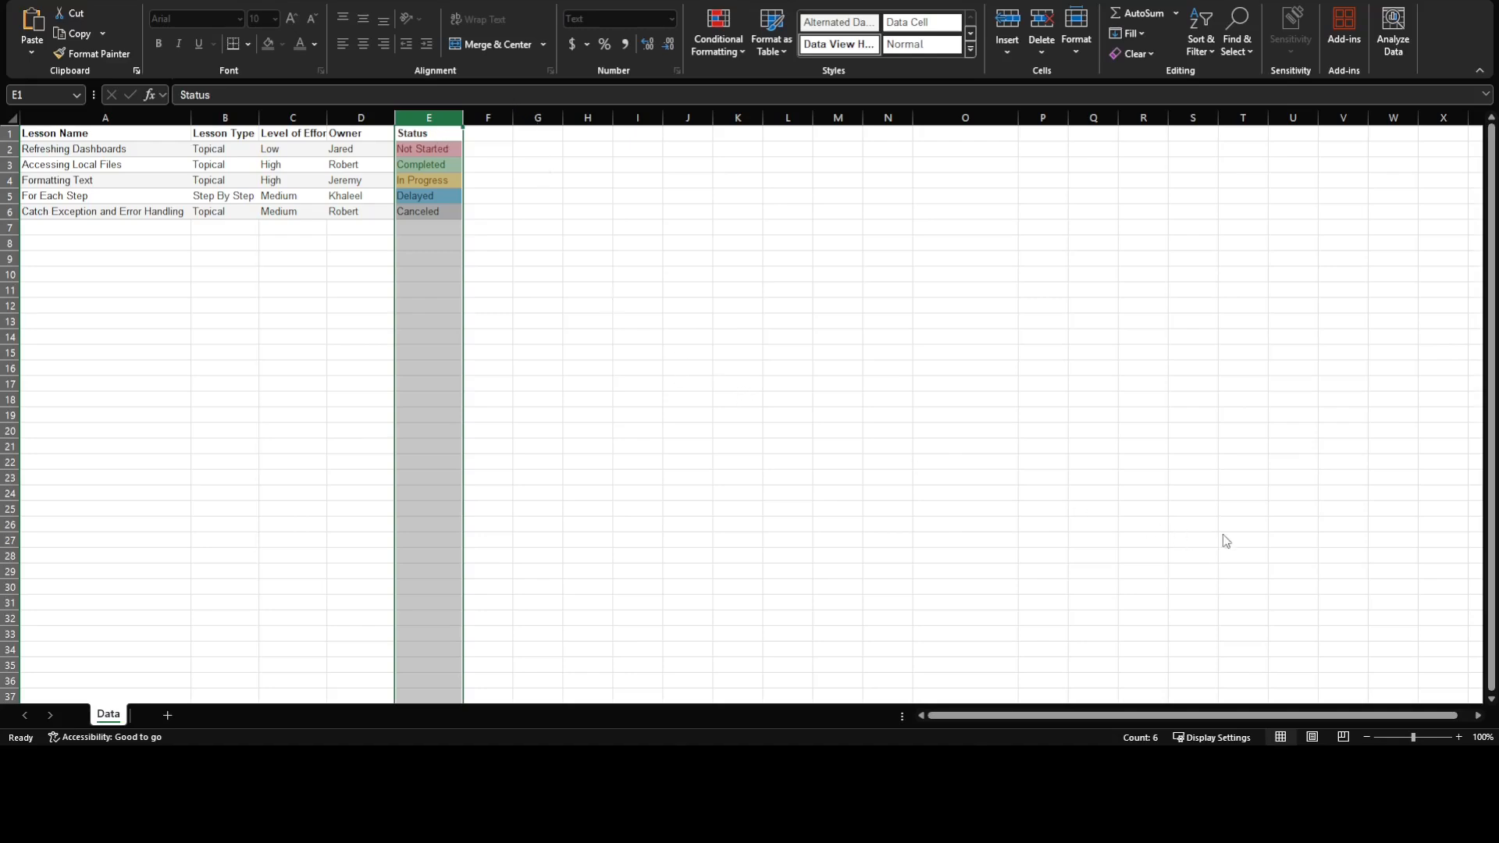
pyautogui.click(538, 290)
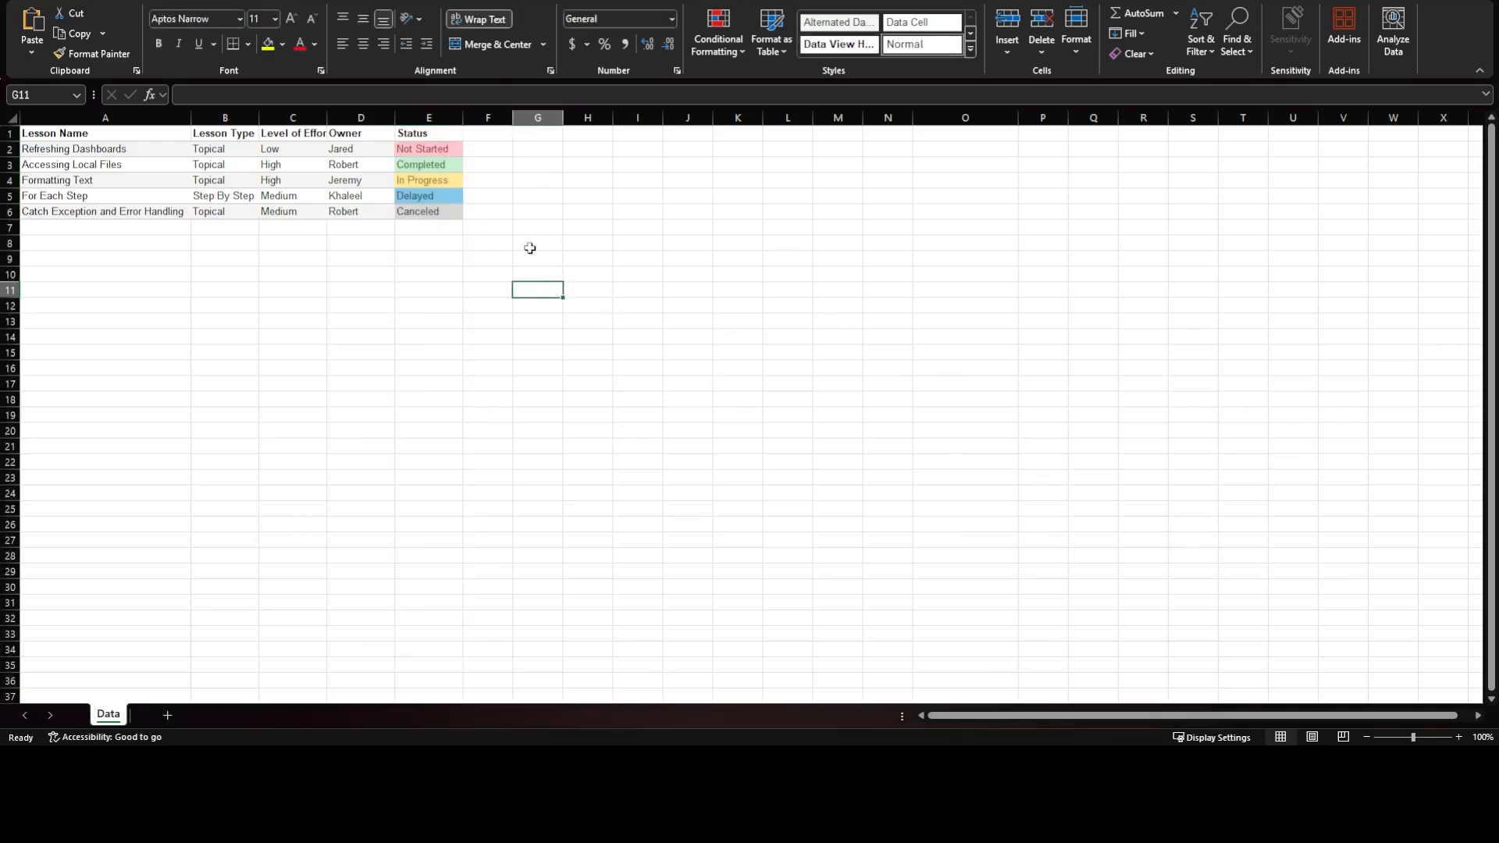
# - Examine the color coding of the Status cells and the styling of the exported data rows, and clear the selection
pyautogui.click(449, 153)
pyautogui.moveTo(449, 154); pyautogui.dragTo(448, 208)
pyautogui.click(406, 255)
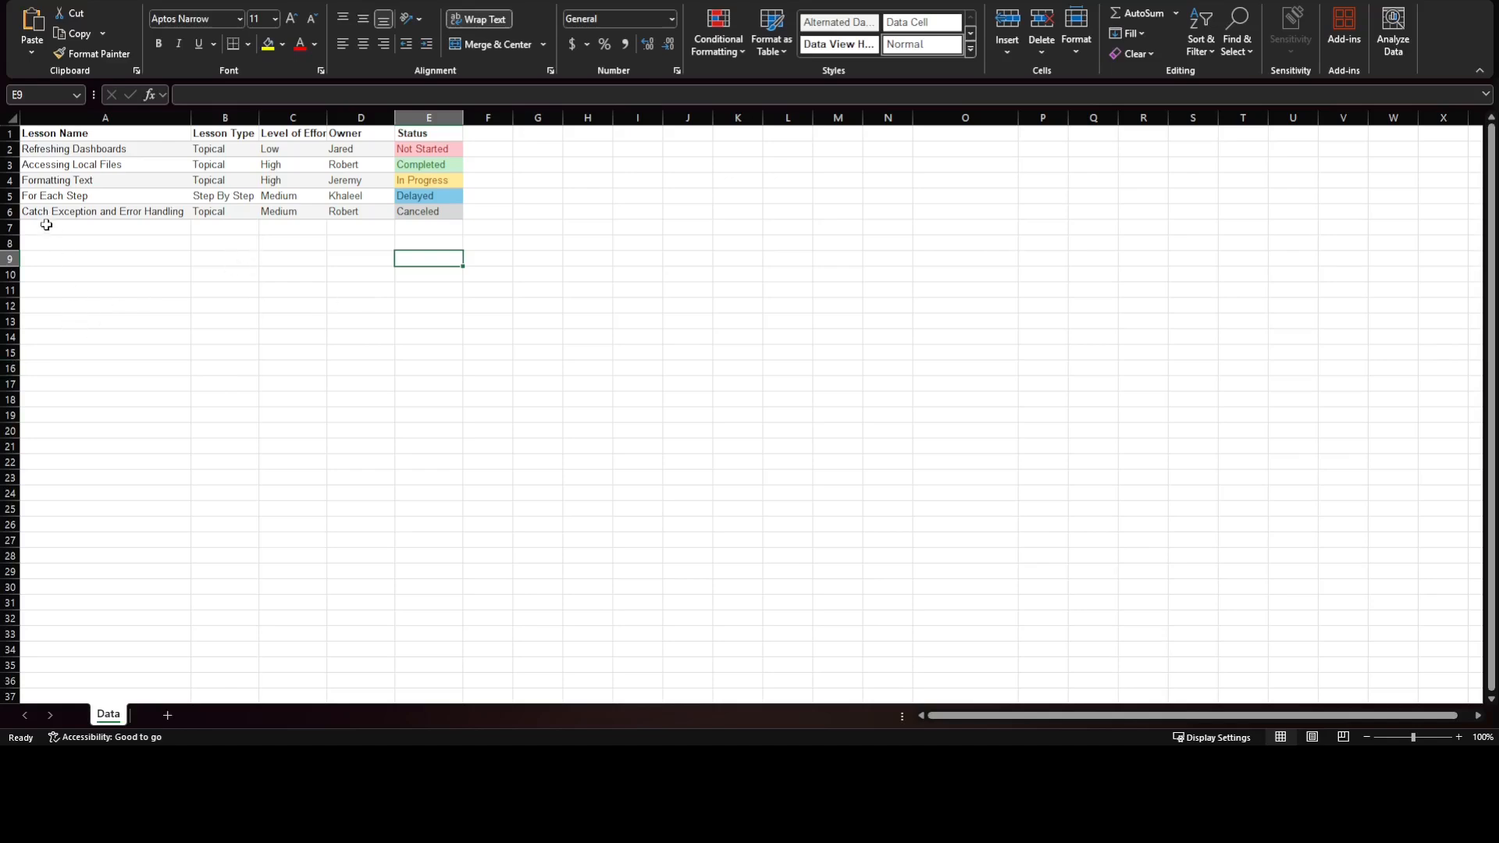
pyautogui.moveTo(92, 133); pyautogui.dragTo(429, 206)
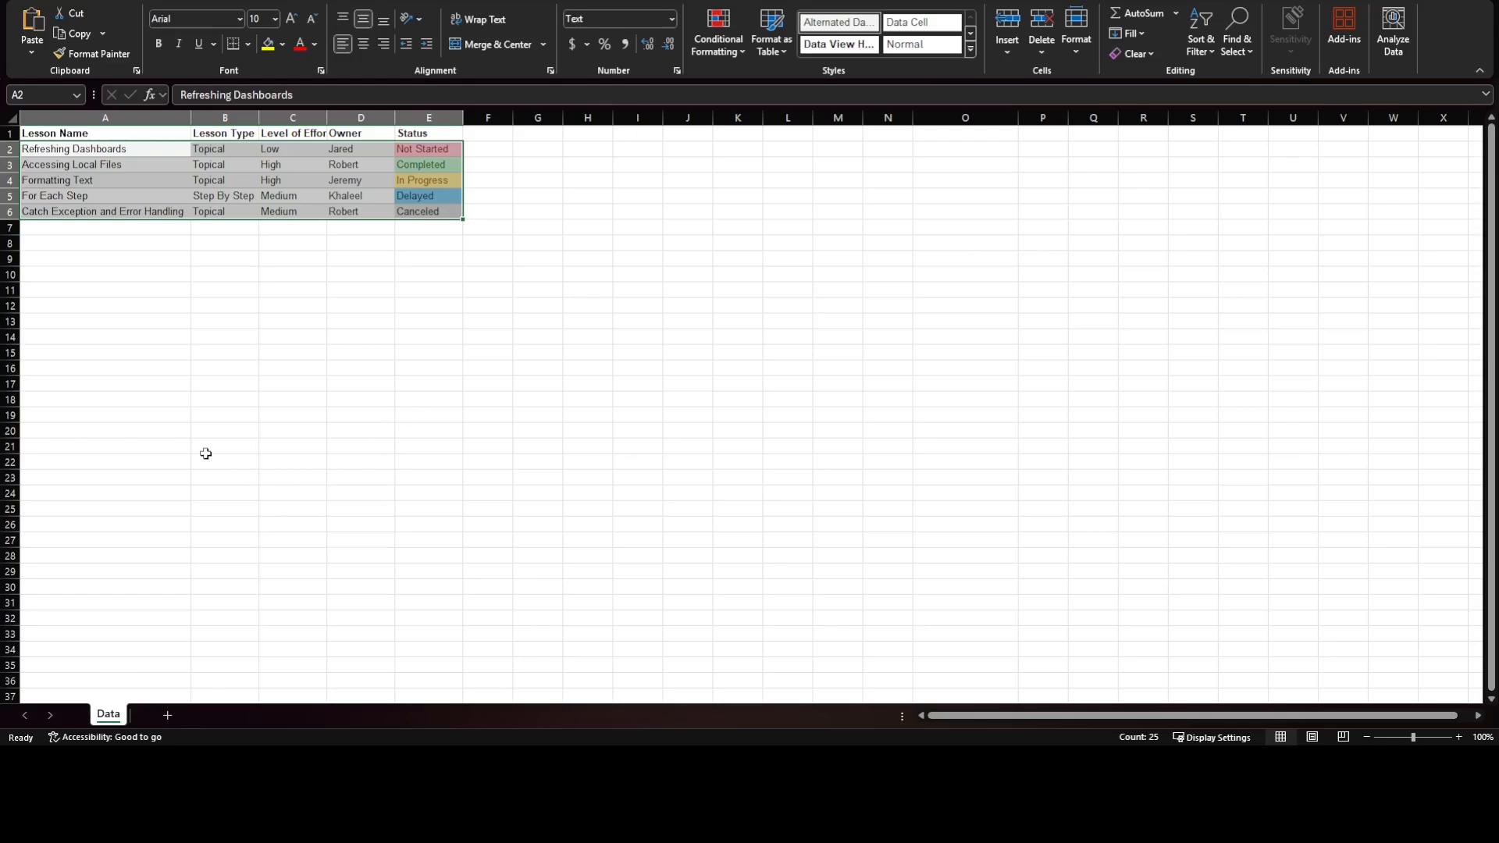
pyautogui.click(185, 272)
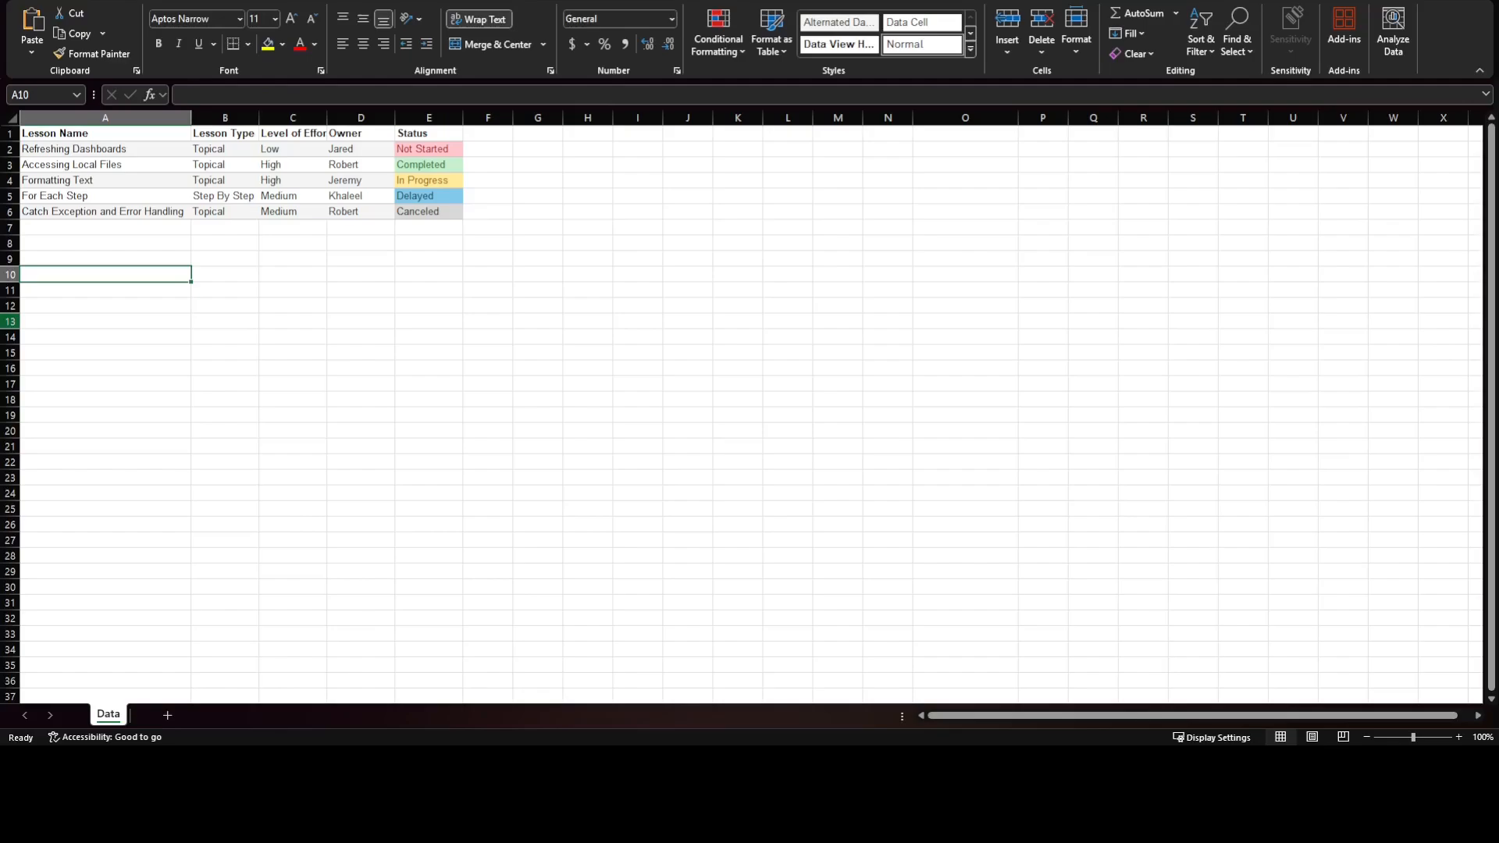